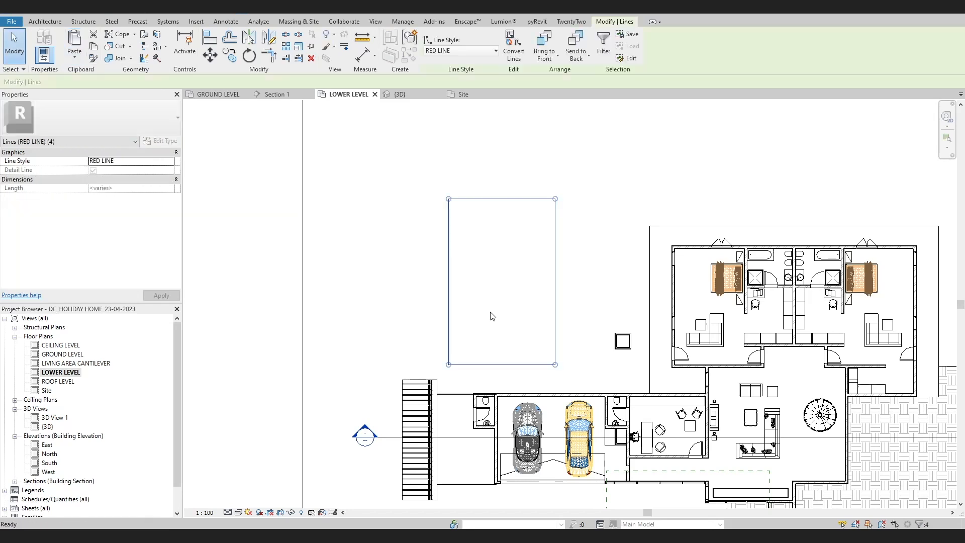
# Step: Set the red rectangle's width to 9000 by moving its right-hand vertical line
pyautogui.click(508, 327)
pyautogui.scroll(-2, 506, 323)
pyautogui.scroll(3, 591, 314)
pyautogui.moveTo(543, 325); pyautogui.dragTo(524, 313, button='middle')
pyautogui.click(529, 295)
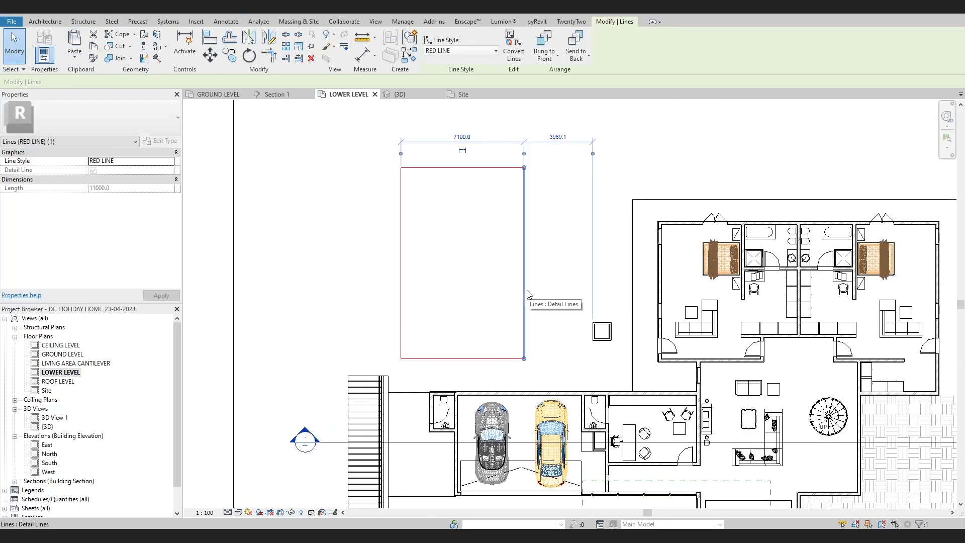
pyautogui.press('Escape')
pyautogui.click(528, 292)
pyautogui.click(461, 136)
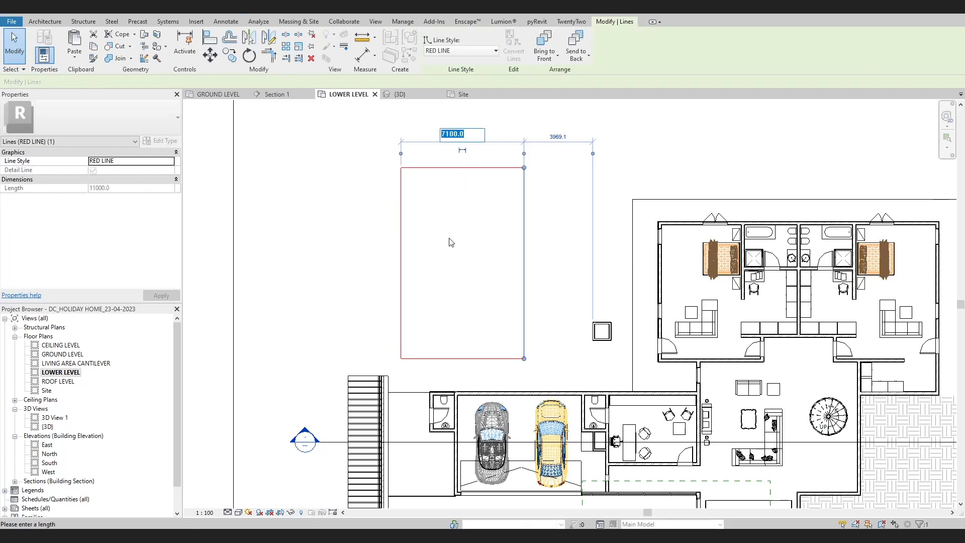
pyautogui.write('9000')
pyautogui.press('Return')
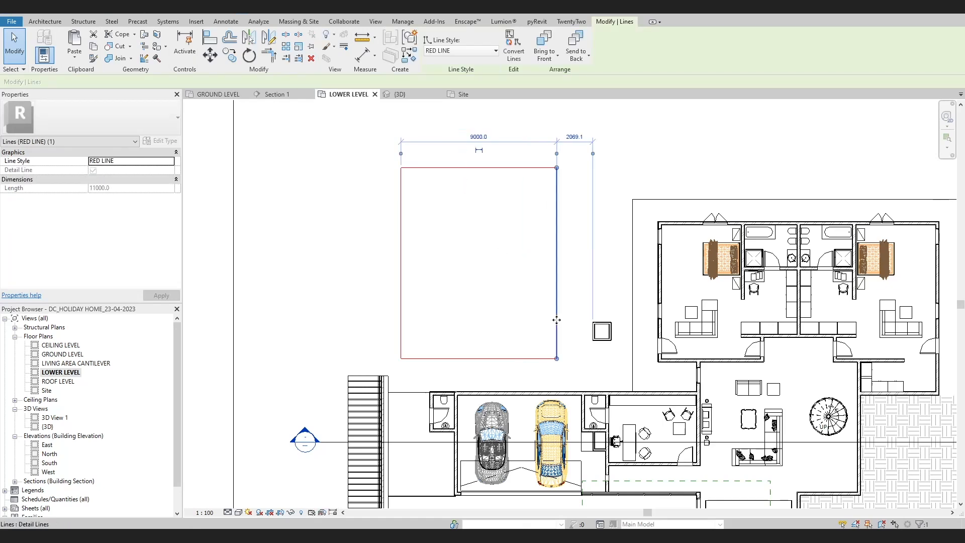
# Step: Set the red rectangle's width to 7500 by moving its right-hand vertical line
pyautogui.click(399, 284)
pyautogui.scroll(1, 440, 296)
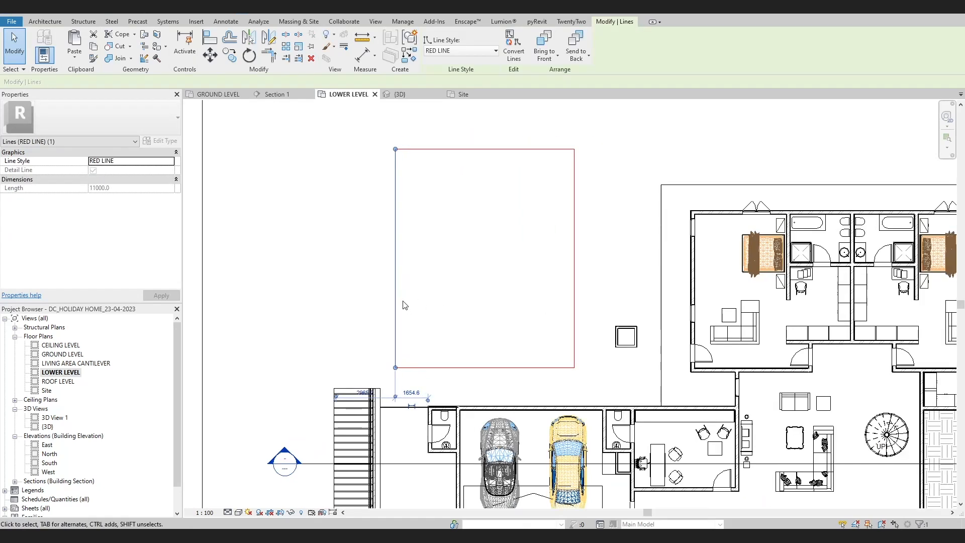
pyautogui.click(577, 265)
pyautogui.click(476, 115)
pyautogui.write('7500')
pyautogui.press('Return')
pyautogui.click(534, 264)
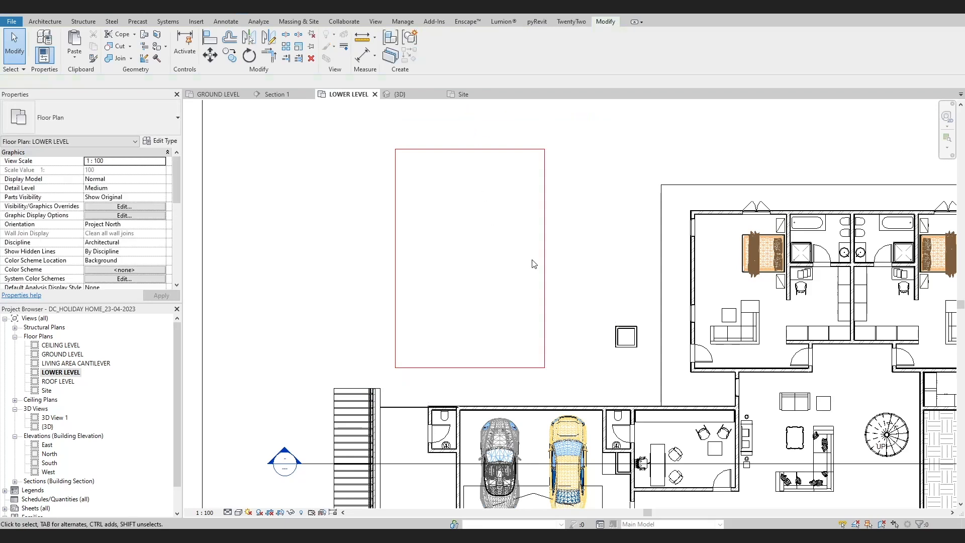
# Step: Set the red rectangle's height to 10000 by moving its upper line
pyautogui.click(511, 149)
pyautogui.click(560, 260)
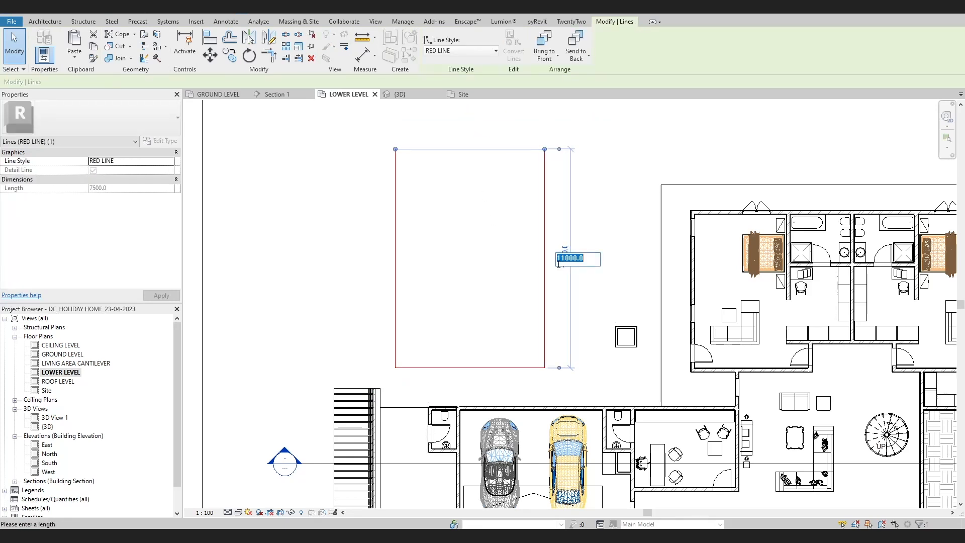
pyautogui.write('10000')
pyautogui.press('Return')
pyautogui.click(587, 213)
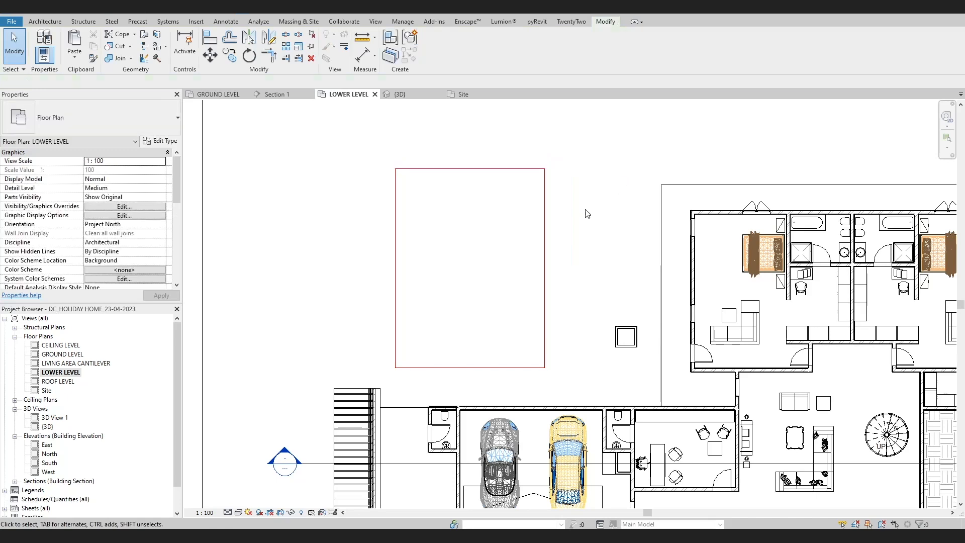
# Step: Select the red rectangle's whole chain of lines and move it closer to the house, above the garage
pyautogui.scroll(-4, 533, 265)
pyautogui.scroll(3, 519, 316)
pyautogui.press('Tab')
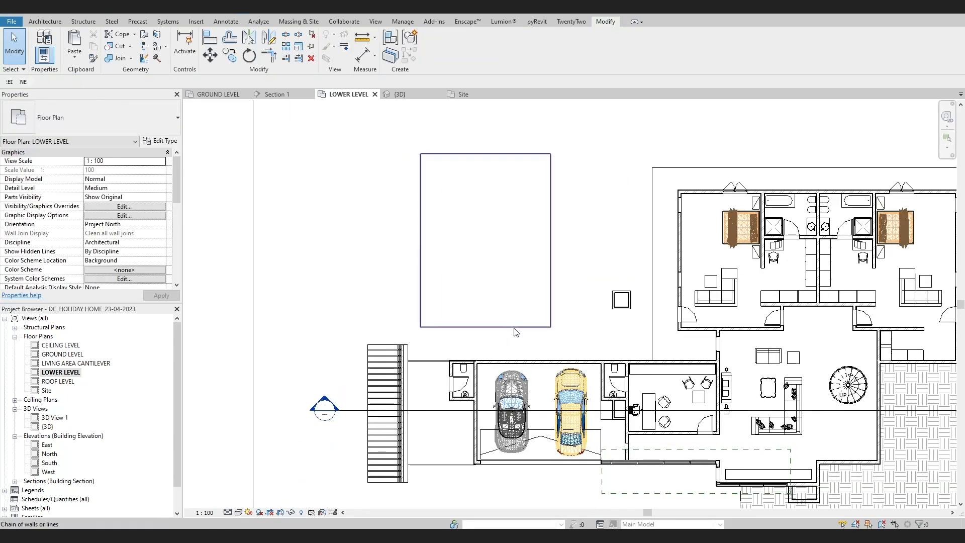
pyautogui.click(513, 328)
pyautogui.scroll(2, 513, 328)
pyautogui.moveTo(512, 327); pyautogui.dragTo(576, 338)
pyautogui.click(566, 307)
pyautogui.scroll(-3, 564, 303)
pyautogui.moveTo(566, 226); pyautogui.dragTo(546, 274, button='middle')
pyautogui.scroll(3, 546, 275)
pyautogui.scroll(-2, 546, 270)
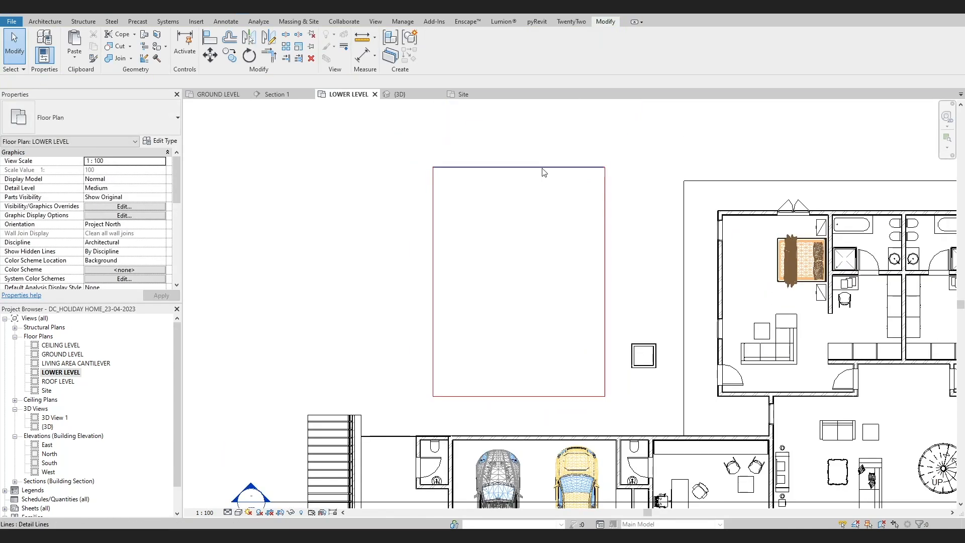
# Step: Align the red rectangle's upper line with the upper edge of the floor around the bedroom wing
pyautogui.click(543, 167)
pyautogui.scroll(2, 542, 167)
pyautogui.moveTo(542, 167); pyautogui.dragTo(527, 204)
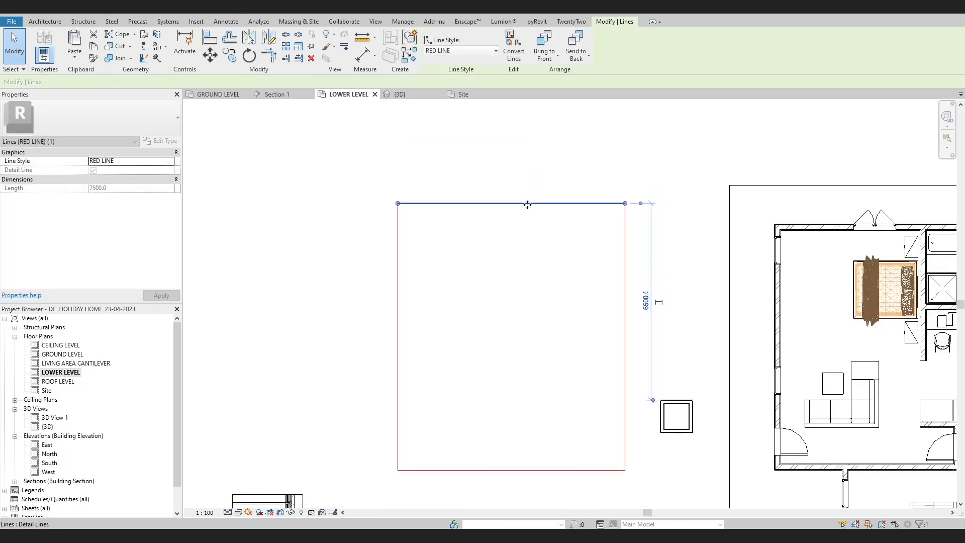
pyautogui.press('a')
pyautogui.press('l')
pyautogui.click(747, 185)
pyautogui.click(518, 204)
pyautogui.scroll(-2, 457, 235)
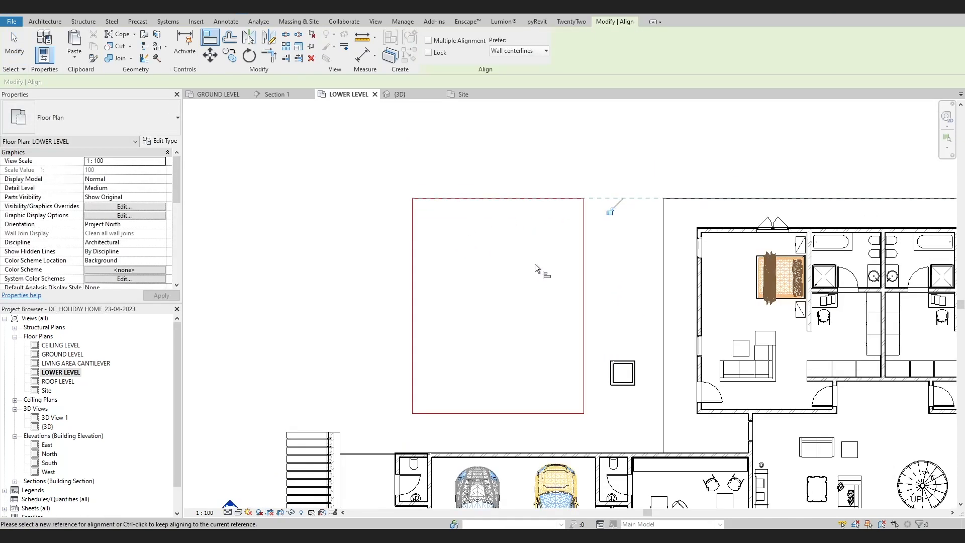
pyautogui.press('Escape')
pyautogui.press('Escape')
pyautogui.click(413, 302)
pyautogui.click(389, 240)
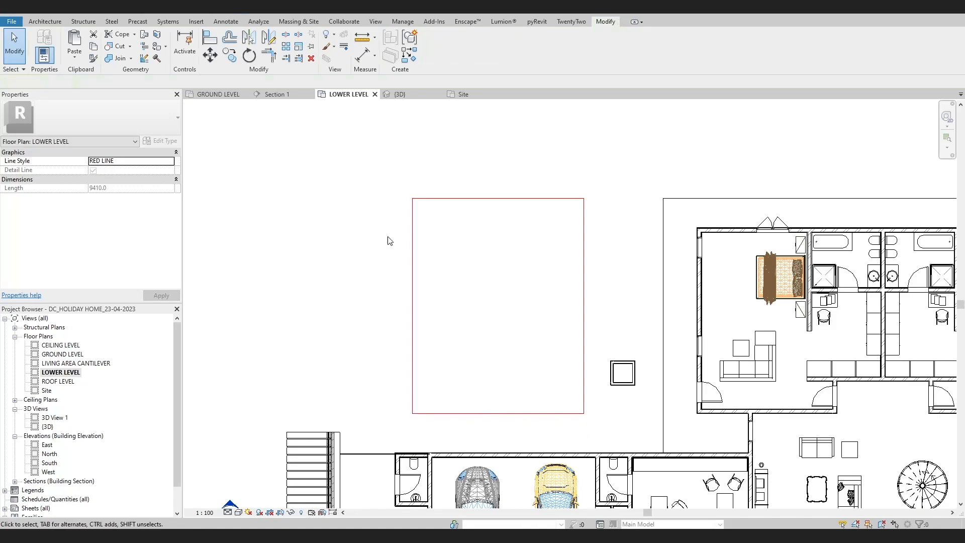
# Step: Select the topography surface around the house in the 3D view
pyautogui.click(400, 94)
pyautogui.scroll(-2, 651, 343)
pyautogui.keyDown('shift'); pyautogui.moveTo(650, 344); pyautogui.dragTo(491, 329, button='middle'); pyautogui.keyUp('shift')
pyautogui.scroll(3, 445, 358)
pyautogui.click(399, 346)
pyautogui.scroll(-2, 399, 346)
pyautogui.scroll(-2, 485, 364)
pyautogui.click(484, 380)
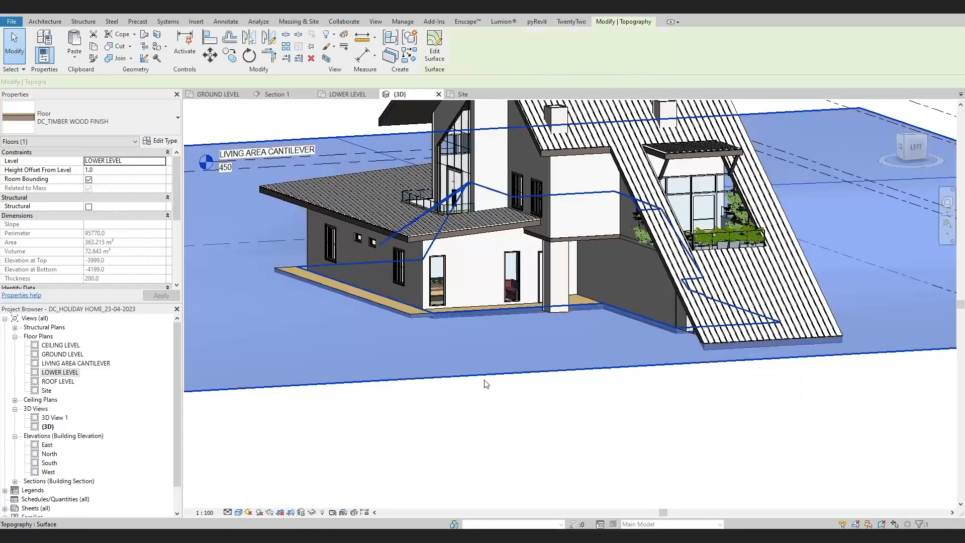
pyautogui.keyDown('shift'); pyautogui.moveTo(485, 382); pyautogui.dragTo(600, 431, button='middle'); pyautogui.keyUp('shift')
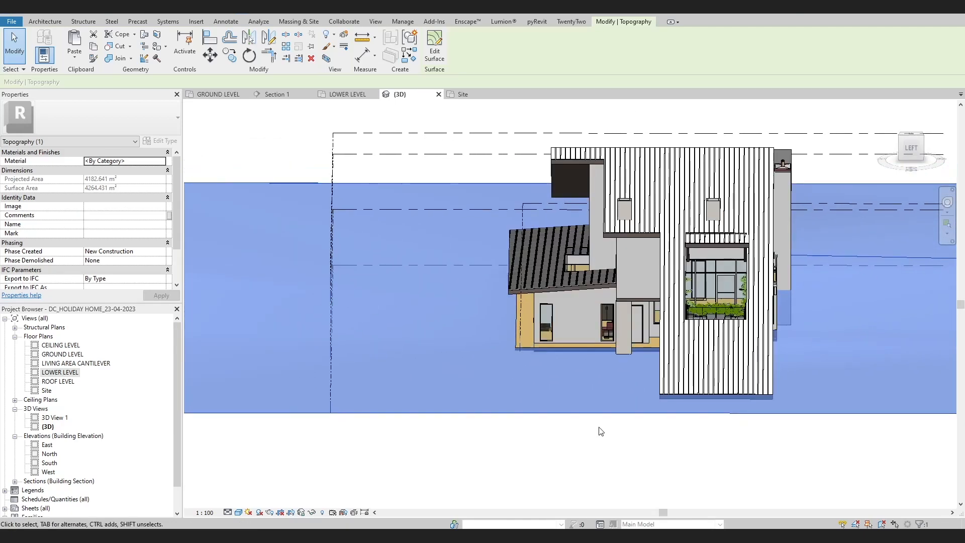
# Step: Open the LOWER LEVEL floor plan and start editing the selected topography surface
pyautogui.doubleClick(50, 374)
pyautogui.scroll(-3, 547, 264)
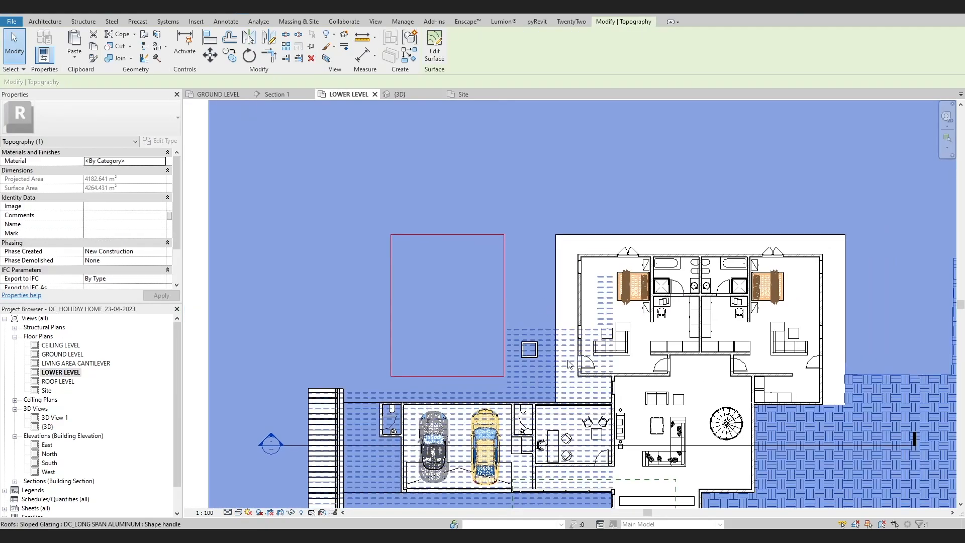
pyautogui.scroll(3, 570, 364)
pyautogui.scroll(-2, 518, 350)
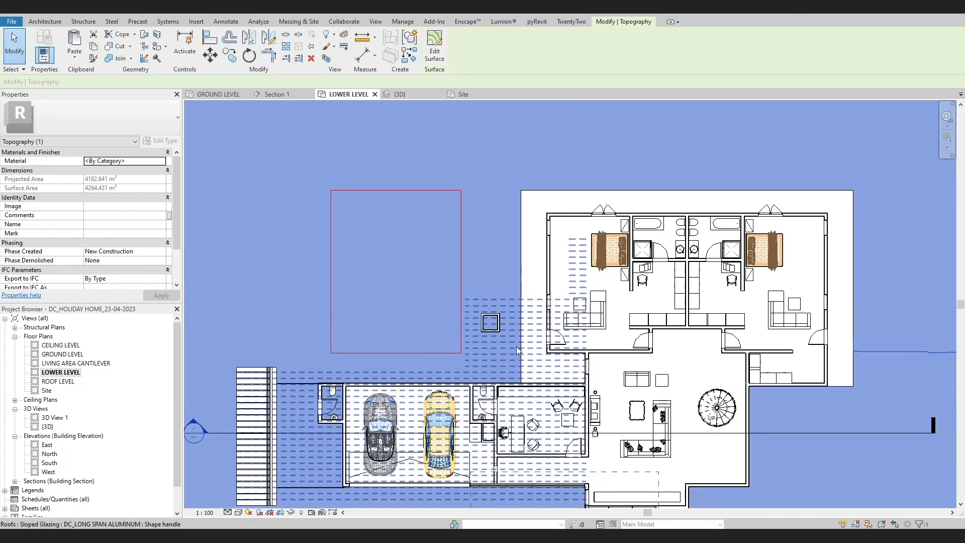
pyautogui.scroll(-2, 518, 350)
pyautogui.click(434, 51)
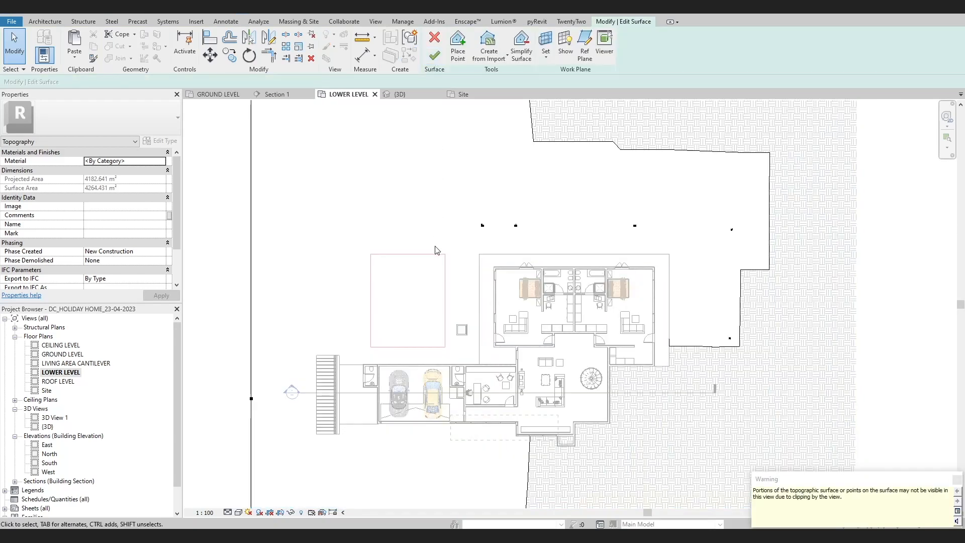
pyautogui.moveTo(435, 247); pyautogui.dragTo(432, 247, button='middle')
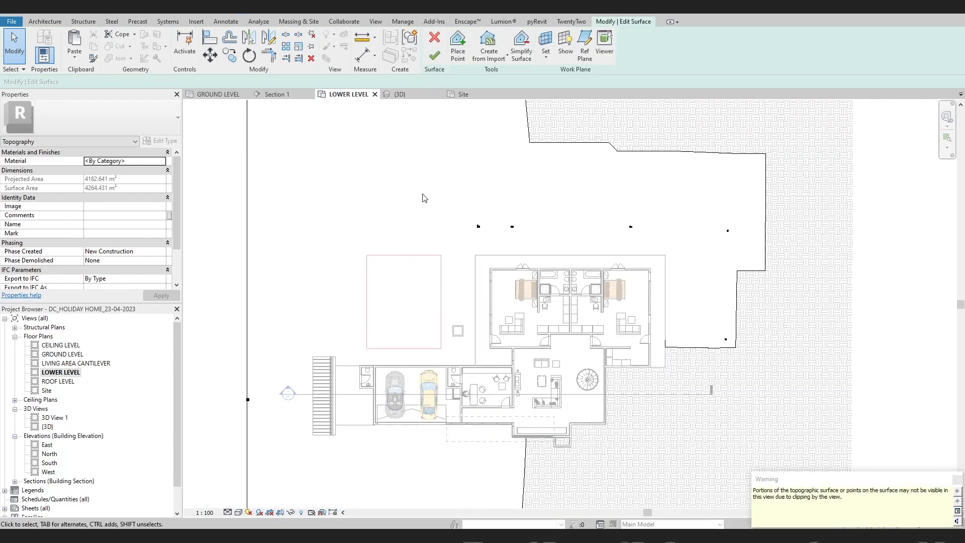
# Step: Check the elevation of the interior surface point just beyond the timber floor's upper-left corner
pyautogui.click(478, 227)
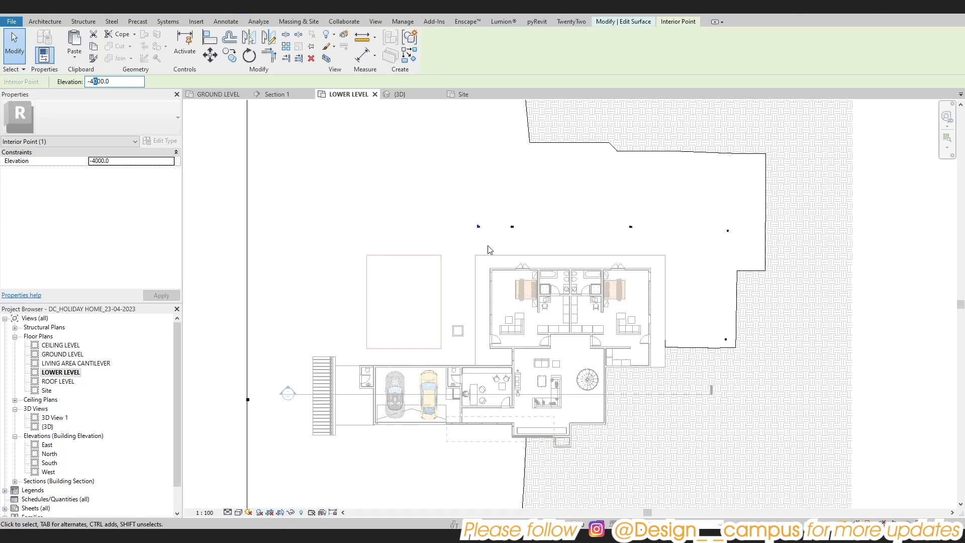
pyautogui.click(380, 210)
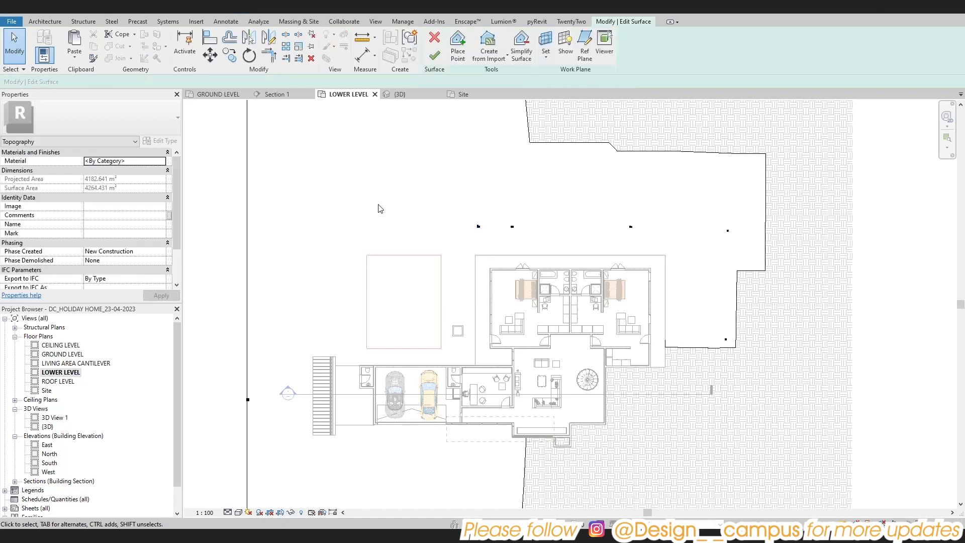
pyautogui.click(481, 228)
pyautogui.click(411, 231)
# Step: Place surface points at absolute elevation -4300 on the timber floor's corners and beside the sloping roof near the garage
pyautogui.click(458, 47)
pyautogui.doubleClick(138, 82)
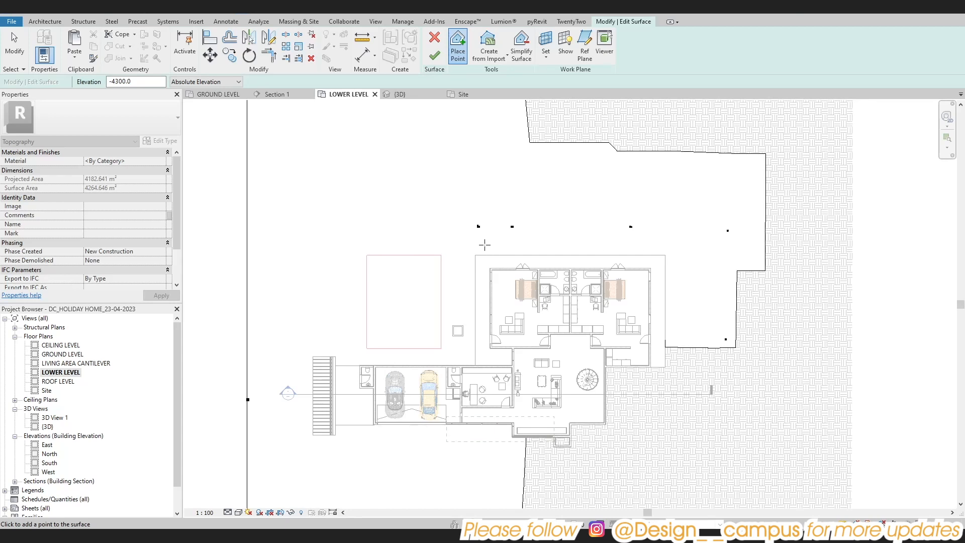
pyautogui.scroll(3, 487, 250)
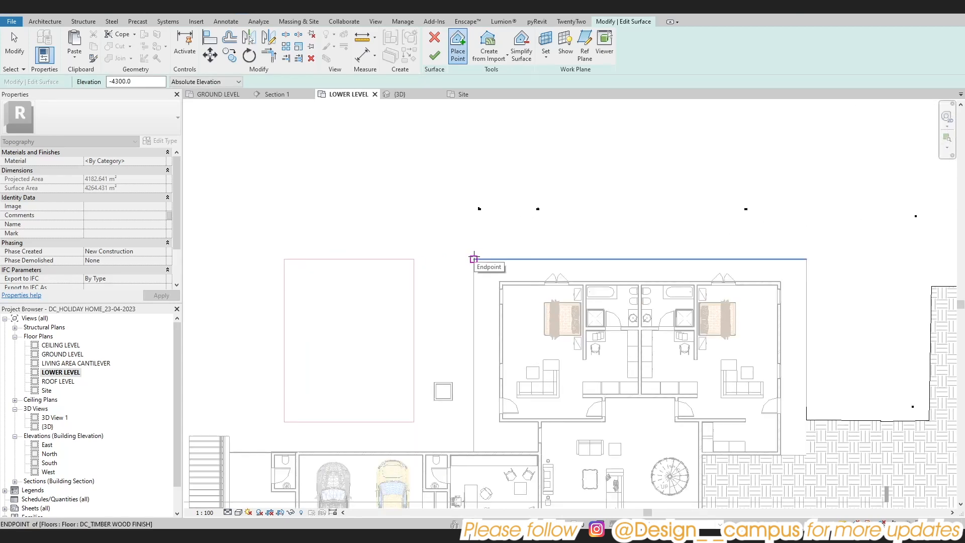
pyautogui.click(807, 259)
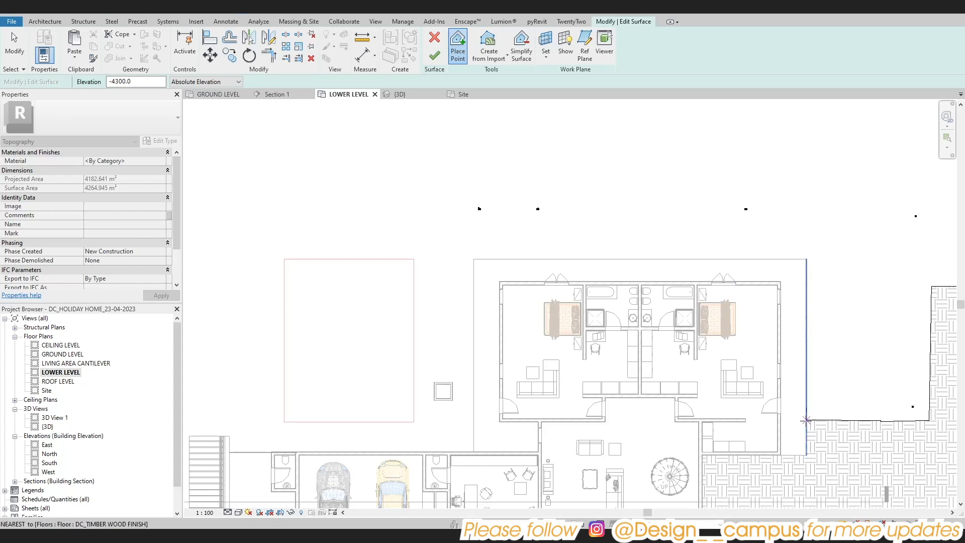
pyautogui.click(807, 455)
pyautogui.click(473, 451)
pyautogui.moveTo(400, 407); pyautogui.dragTo(542, 280, button='middle')
pyautogui.click(370, 323)
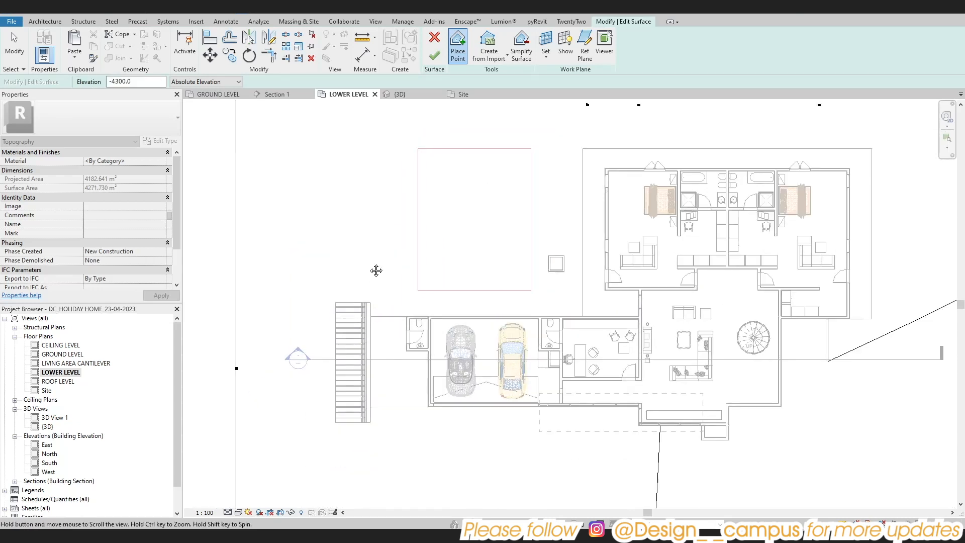
pyautogui.scroll(-1, 364, 233)
pyautogui.scroll(-1, 359, 214)
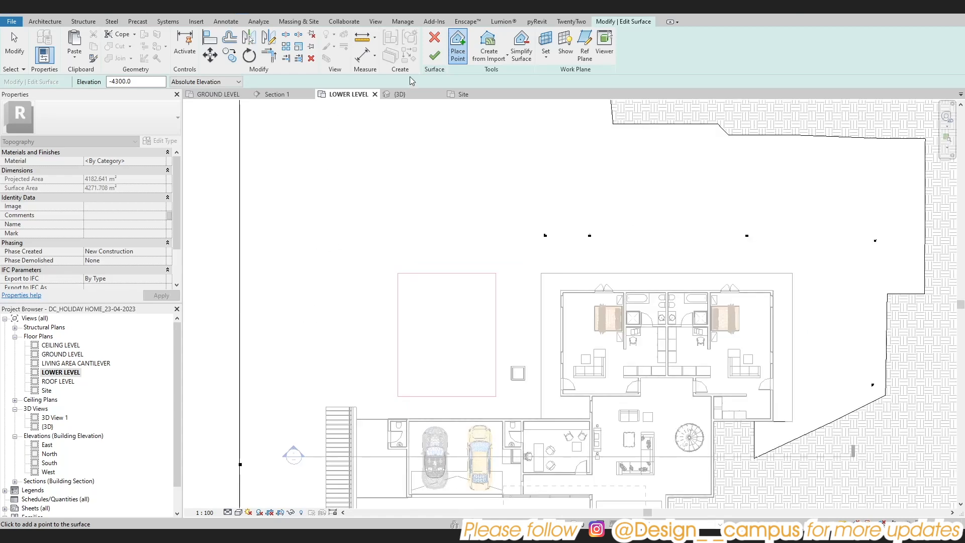
# Step: In the 3D view, add a surface point at elevation -4300 along the timber floor's outer edge
pyautogui.click(403, 95)
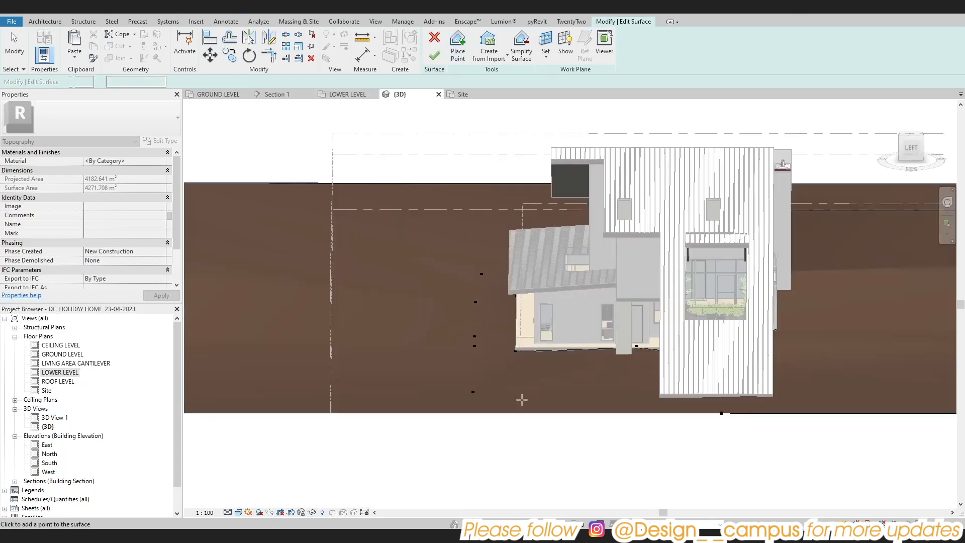
pyautogui.keyDown('shift'); pyautogui.moveTo(522, 400); pyautogui.dragTo(568, 402, button='middle'); pyautogui.keyUp('shift')
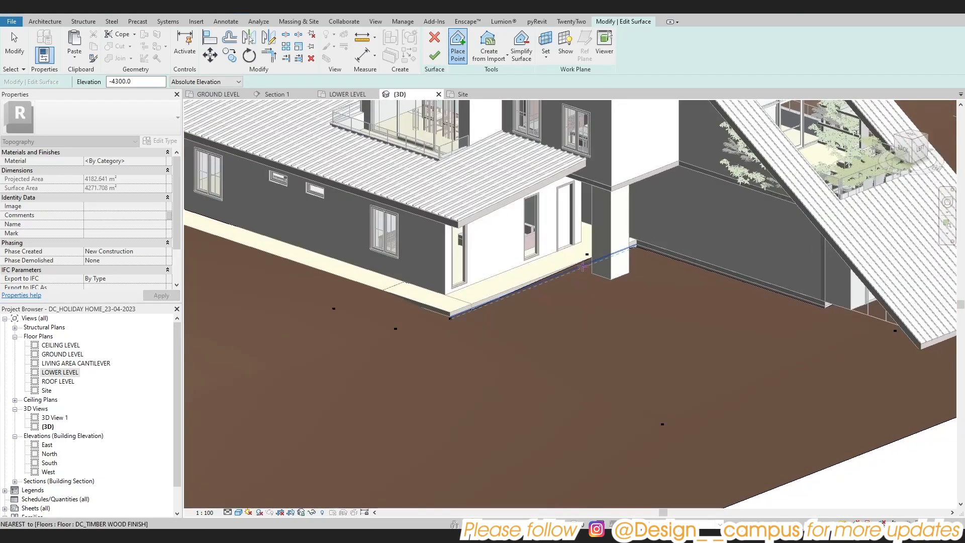
pyautogui.keyDown('shift'); pyautogui.moveTo(583, 265); pyautogui.dragTo(430, 248, button='middle'); pyautogui.keyUp('shift')
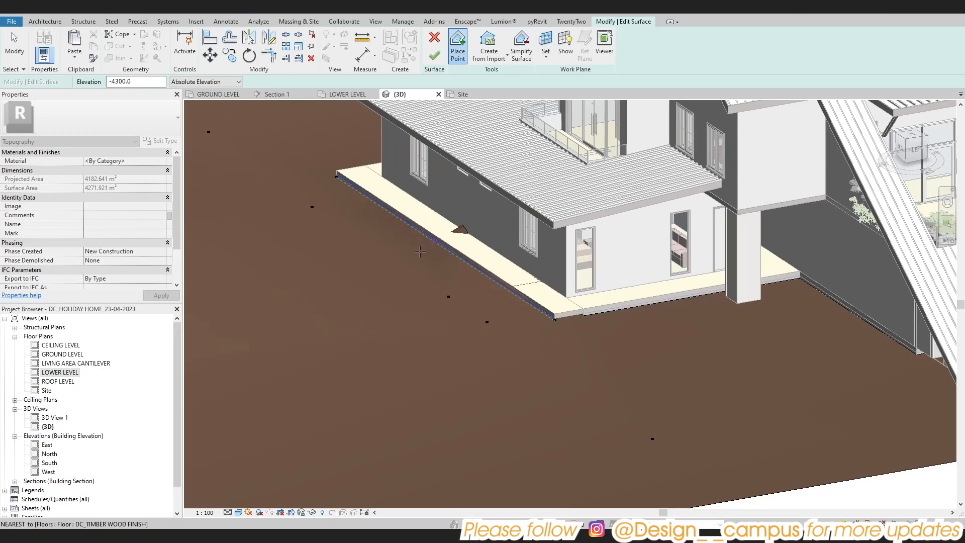
pyautogui.keyDown('shift'); pyautogui.moveTo(434, 268); pyautogui.dragTo(569, 334, button='middle'); pyautogui.keyUp('shift')
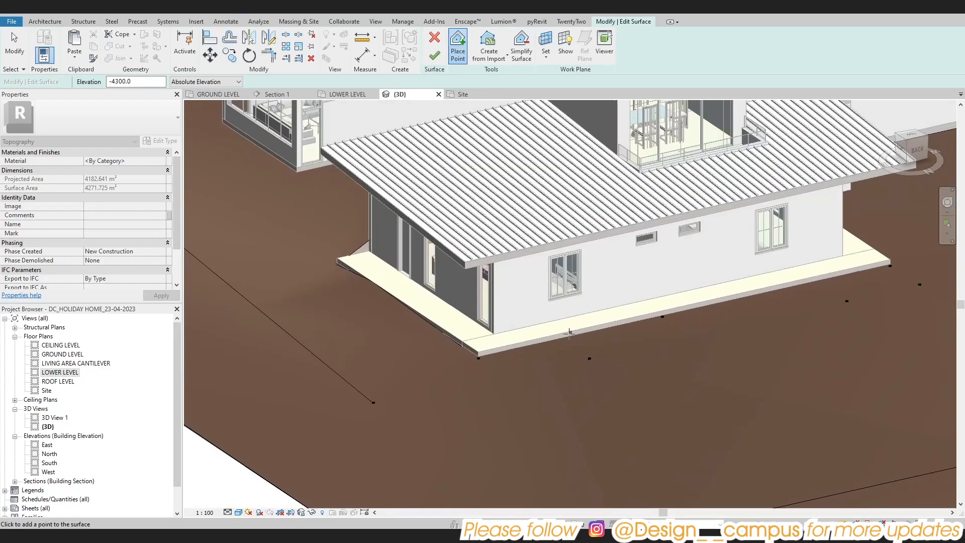
pyautogui.keyDown('shift'); pyautogui.moveTo(443, 338); pyautogui.dragTo(457, 317, button='middle'); pyautogui.keyUp('shift')
pyautogui.press('Escape')
# Step: Place surface points at elevation -4300 at the foot of the sloping roof and in front of the garage
pyautogui.click(458, 47)
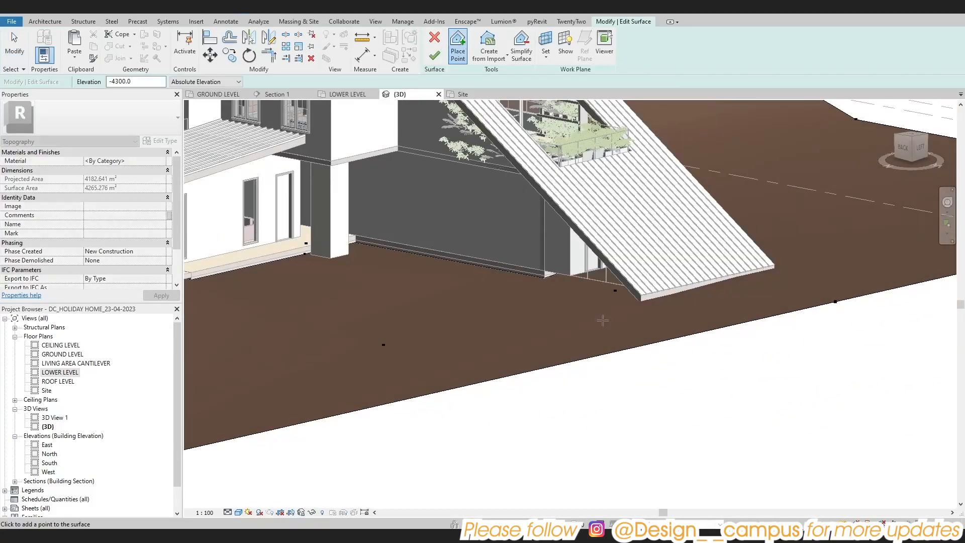
pyautogui.click(756, 270)
pyautogui.keyDown('shift'); pyautogui.moveTo(756, 271); pyautogui.dragTo(557, 265, button='middle'); pyautogui.keyUp('shift')
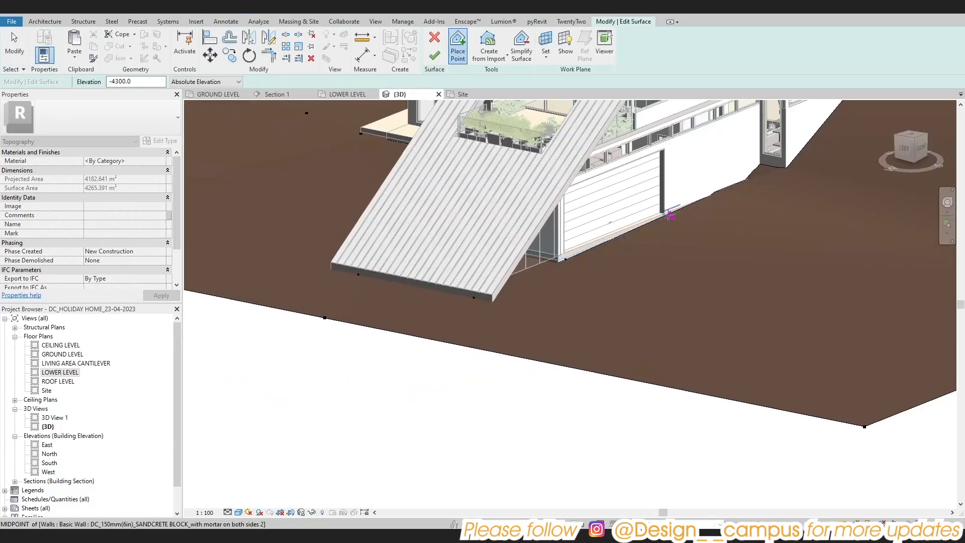
pyautogui.keyDown('shift'); pyautogui.moveTo(730, 185); pyautogui.dragTo(541, 410, button='middle'); pyautogui.keyUp('shift')
pyautogui.click(553, 324)
pyautogui.scroll(-2, 532, 360)
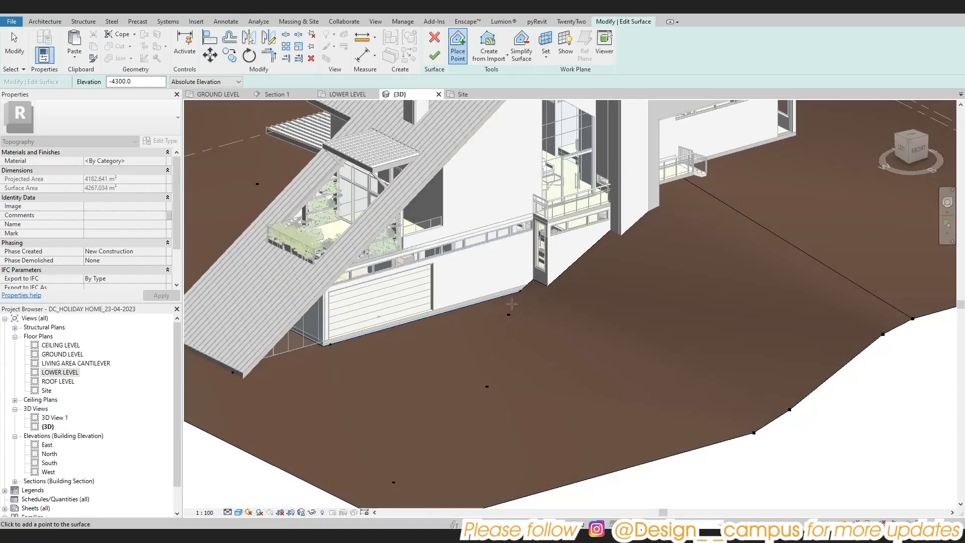
# Step: Try placing surface points on the slope in front of the garage, including at elevation -400, and undo them
pyautogui.keyDown('shift'); pyautogui.moveTo(511, 309); pyautogui.dragTo(588, 377, button='middle'); pyautogui.keyUp('shift')
pyautogui.click(522, 302)
pyautogui.hotkey('ctrl', 'z')
pyautogui.doubleClick(124, 82)
pyautogui.write('3000')
pyautogui.click(581, 328)
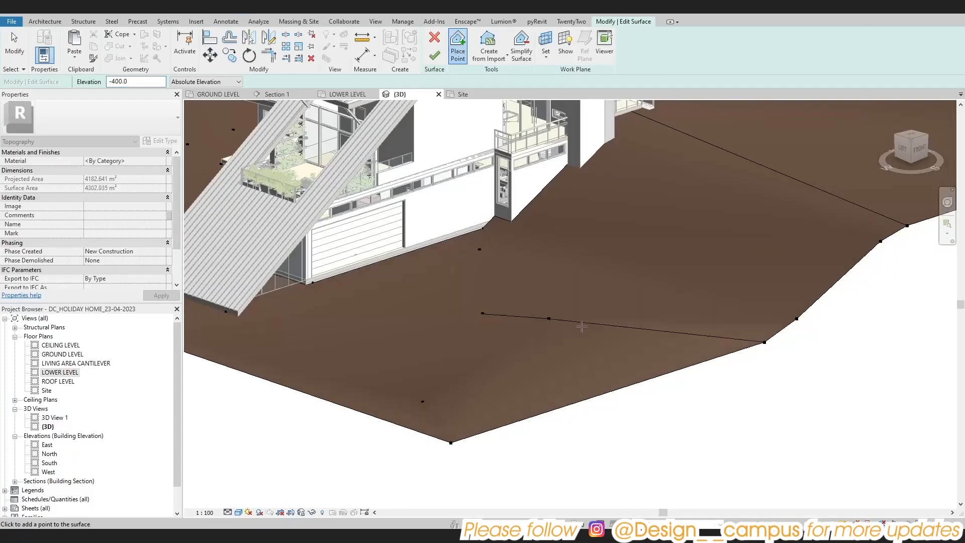
pyautogui.keyDown('shift'); pyautogui.moveTo(581, 327); pyautogui.dragTo(548, 339, button='middle'); pyautogui.keyUp('shift')
pyautogui.hotkey('ctrl', 'z')
# Step: Place surface points at absolute elevation -4000 across the slope in front of the garage and towards the terrain's outer edge
pyautogui.click(629, 360)
pyautogui.keyDown('shift'); pyautogui.moveTo(629, 361); pyautogui.dragTo(716, 367, button='middle'); pyautogui.keyUp('shift')
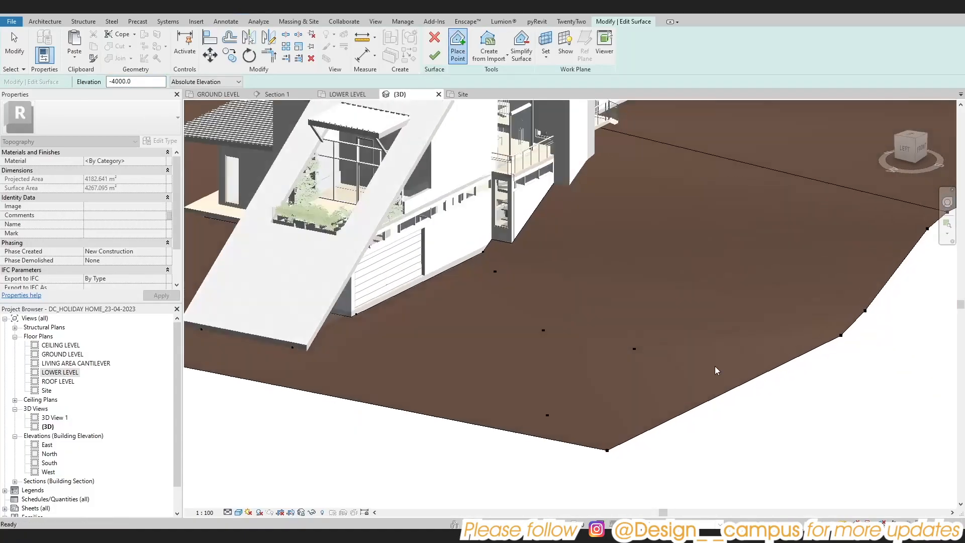
pyautogui.click(714, 367)
pyautogui.click(622, 388)
pyautogui.click(475, 360)
pyautogui.keyDown('shift'); pyautogui.moveTo(528, 359); pyautogui.dragTo(481, 366, button='middle'); pyautogui.keyUp('shift')
pyautogui.click(720, 334)
pyautogui.keyDown('shift'); pyautogui.moveTo(720, 333); pyautogui.dragTo(669, 403, button='middle'); pyautogui.keyUp('shift')
pyautogui.hotkey('ctrl', 'z')
pyautogui.click(765, 424)
pyautogui.keyDown('shift'); pyautogui.moveTo(765, 424); pyautogui.dragTo(801, 460, button='middle'); pyautogui.keyUp('shift')
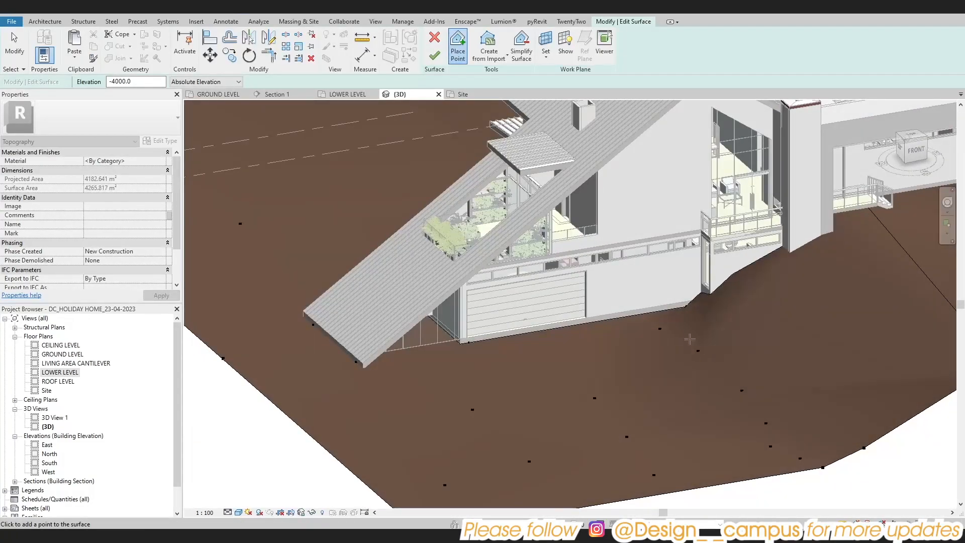
# Step: Undo the last two surface point placements and finish editing the topography surface
pyautogui.keyDown('shift'); pyautogui.moveTo(701, 378); pyautogui.dragTo(649, 362, button='middle'); pyautogui.keyUp('shift')
pyautogui.hotkey('ctrl', 'z')
pyautogui.hotkey('ctrl', 'z')
pyautogui.scroll(-2, 649, 362)
pyautogui.click(434, 56)
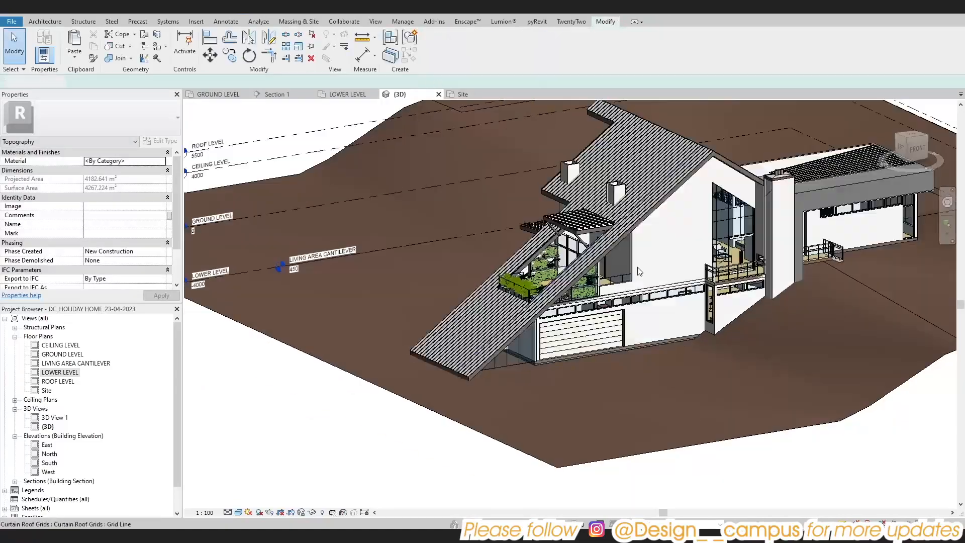
# Step: Examine the regraded ground from the garage side round to the timber floor side of the house
pyautogui.keyDown('shift'); pyautogui.moveTo(637, 266); pyautogui.dragTo(793, 324, button='middle'); pyautogui.keyUp('shift')
pyautogui.scroll(5, 508, 330)
pyautogui.click(548, 346)
pyautogui.keyDown('shift'); pyautogui.moveTo(548, 347); pyautogui.dragTo(589, 382, button='middle'); pyautogui.keyUp('shift')
pyautogui.scroll(-3, 599, 385)
pyautogui.click(212, 155)
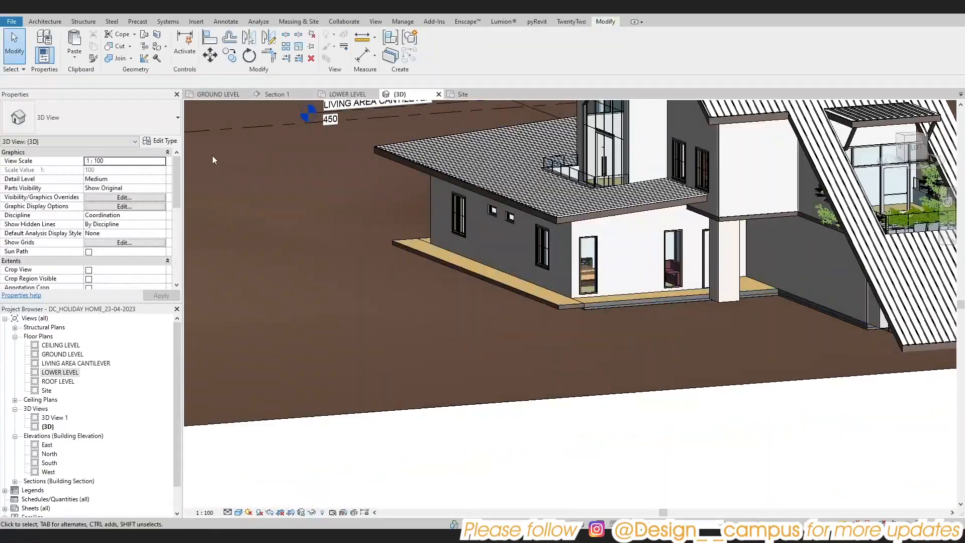
# Step: Open 3D View 1 and set its visual style to Shaded
pyautogui.doubleClick(54, 418)
pyautogui.scroll(-3, 508, 394)
pyautogui.press('s')
pyautogui.press('d')
pyautogui.moveTo(509, 394)
pyautogui.keyDown('shift'); pyautogui.mouseDown(button='middle')
pyautogui.moveTo(349, 321)
pyautogui.moveTo(464, 381)
pyautogui.moveTo(524, 390)
pyautogui.moveTo(412, 378)
pyautogui.moveTo(571, 403)
pyautogui.moveTo(531, 404)
pyautogui.moveTo(538, 453)
pyautogui.moveTo(593, 423)
pyautogui.moveTo(614, 426)
pyautogui.moveTo(427, 433)
pyautogui.mouseUp(button='middle'); pyautogui.keyUp('shift')
# Step: On the LOWER LEVEL plan, sketch a 7500 by 9410 mm rectangular subregion boundary tracing the red rectangle
pyautogui.doubleClick(47, 390)
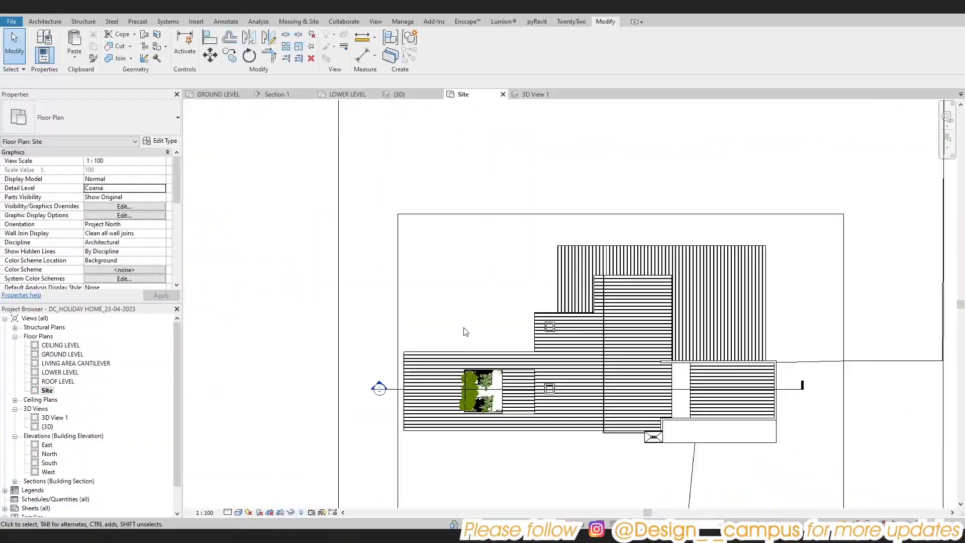
pyautogui.doubleClick(52, 354)
pyautogui.doubleClick(60, 372)
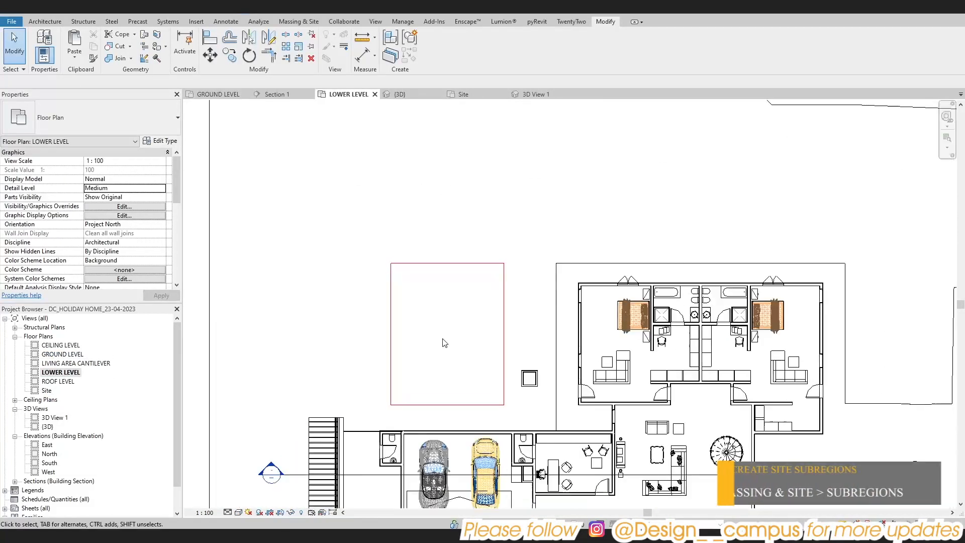
pyautogui.click(280, 24)
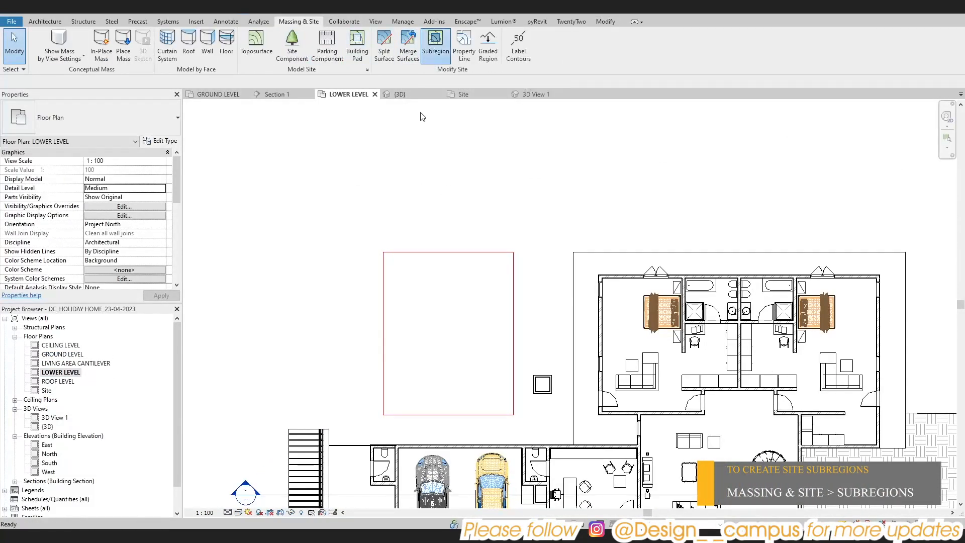
pyautogui.click(462, 36)
pyautogui.click(383, 252)
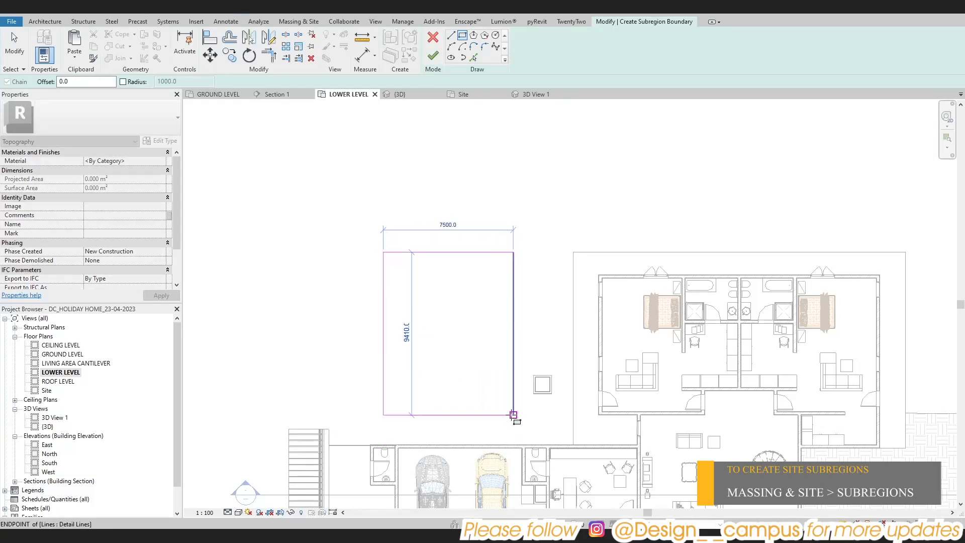
pyautogui.click(513, 415)
# Step: Create a new material for the subregion and name it Swimming pool
pyautogui.click(161, 161)
pyautogui.click(162, 161)
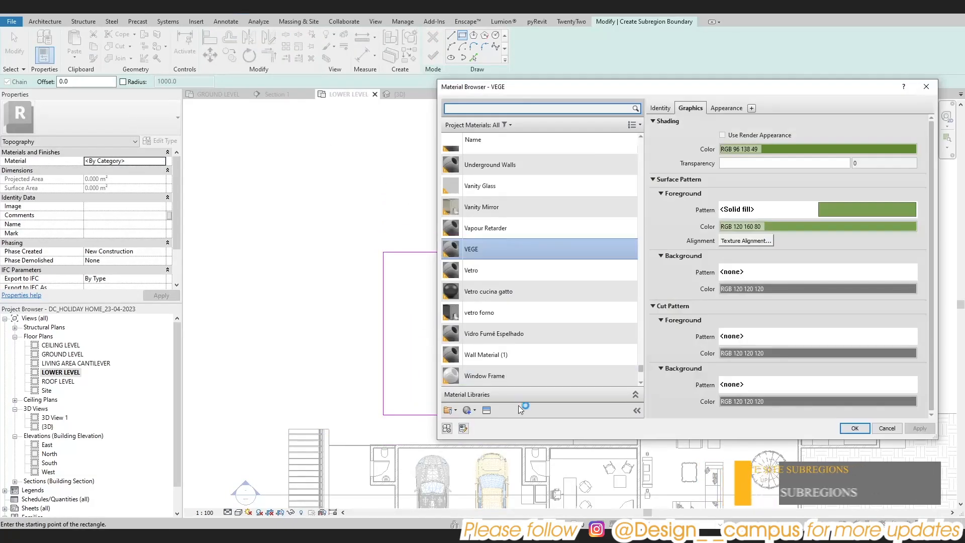
pyautogui.click(474, 410)
pyautogui.click(493, 425)
pyautogui.rightClick(496, 248)
pyautogui.click(518, 291)
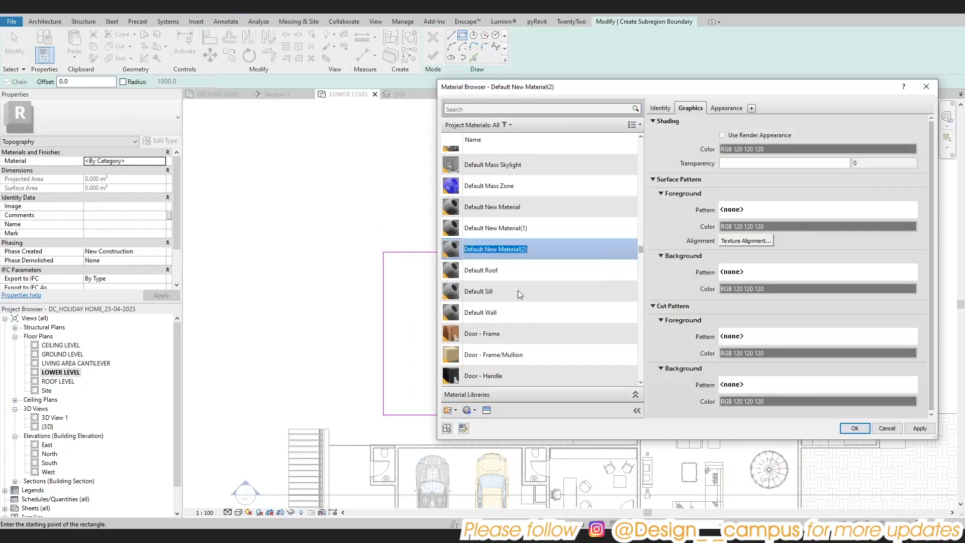
pyautogui.write('Swimming pool')
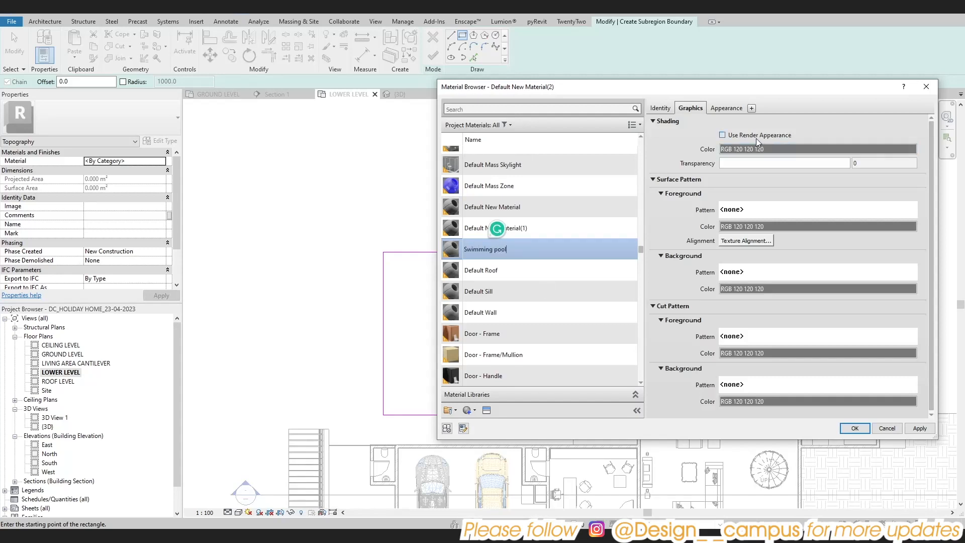
# Step: Enable Use Render Appearance for the new material and give it the Swimming Pool appearance from the Liquid library
pyautogui.click(755, 137)
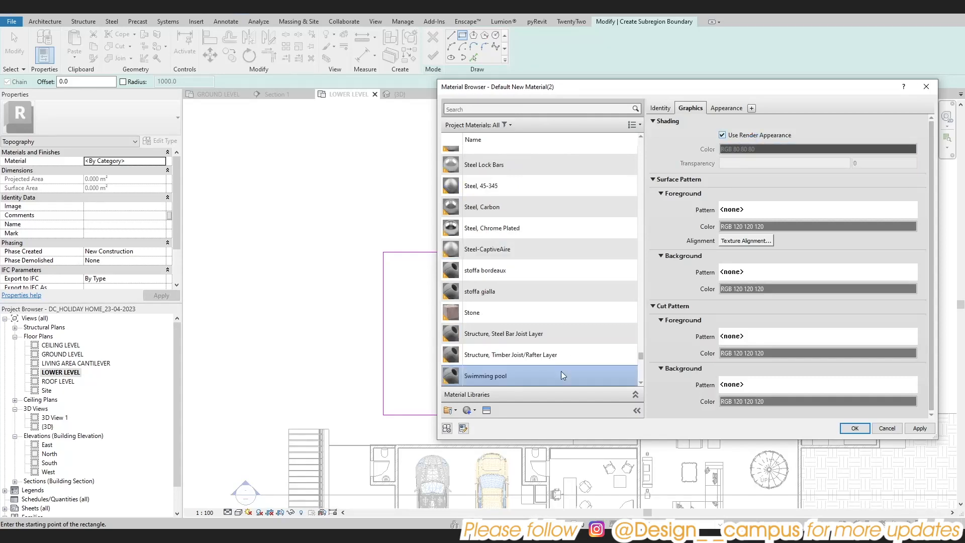
pyautogui.click(486, 410)
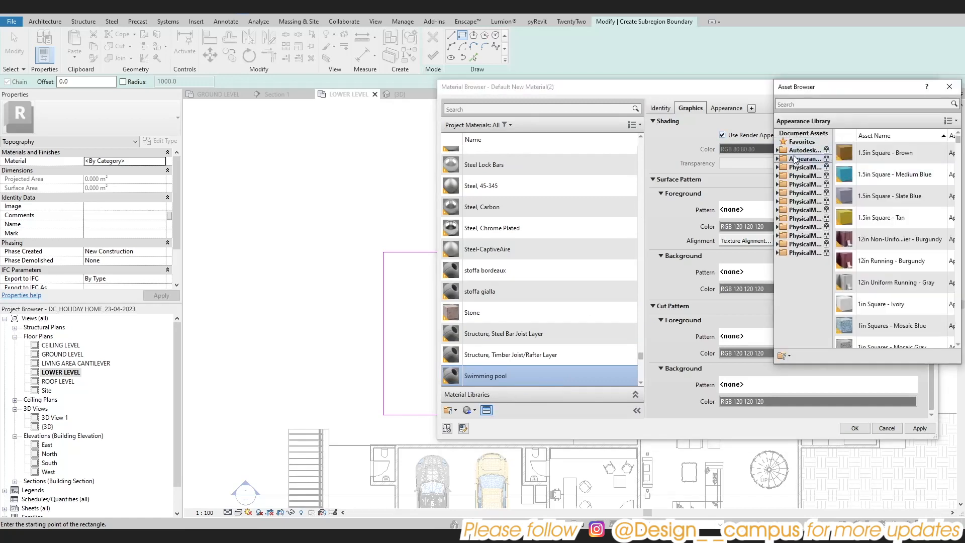
pyautogui.click(777, 159)
pyautogui.scroll(-3, 799, 226)
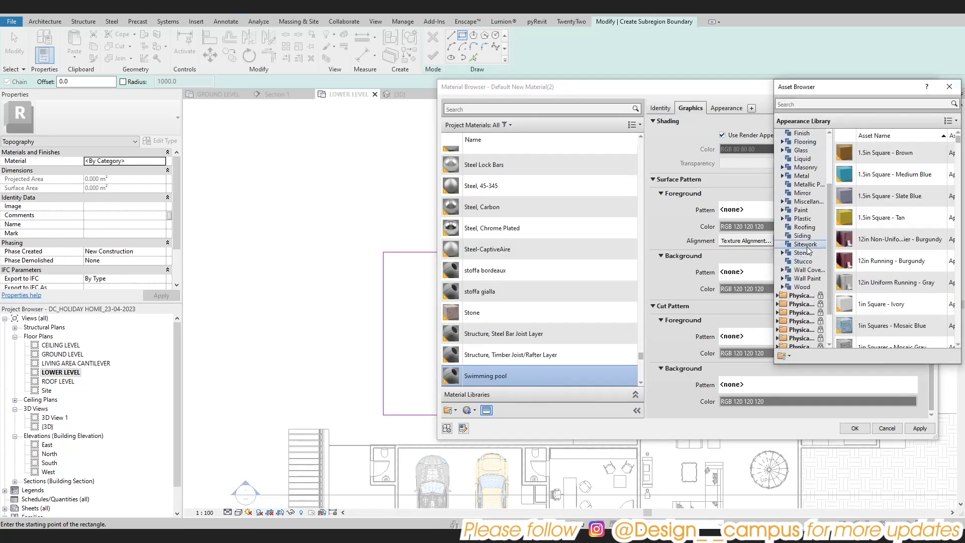
pyautogui.click(805, 244)
pyautogui.scroll(-10, 864, 215)
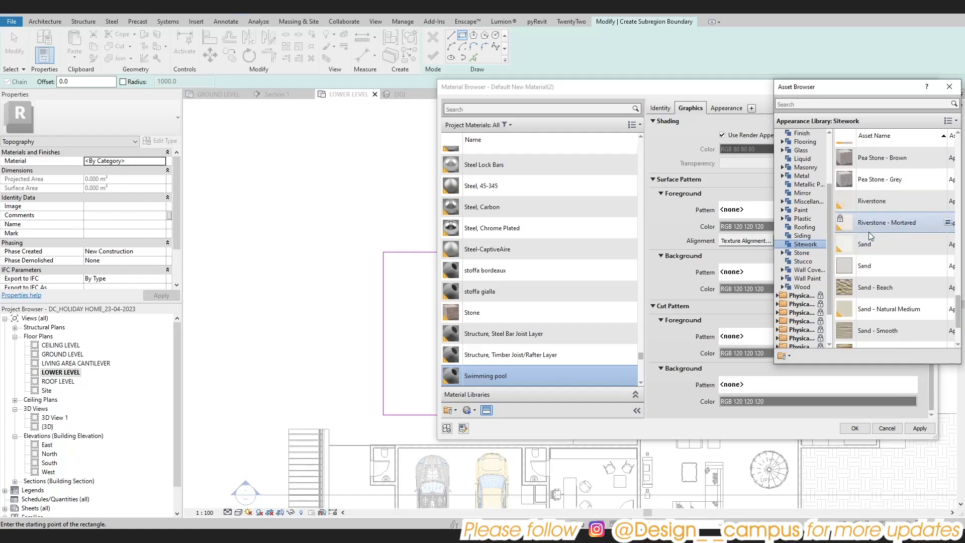
pyautogui.scroll(15, 897, 324)
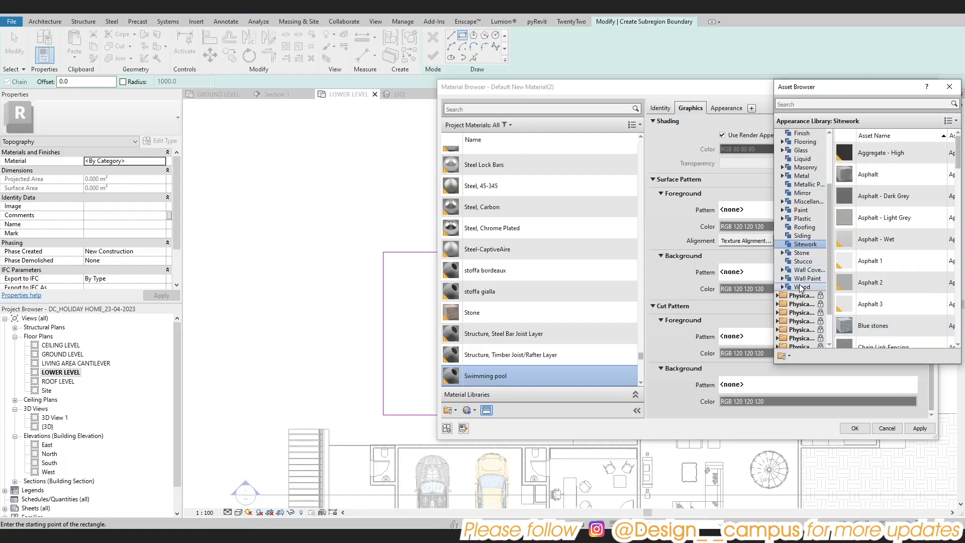
pyautogui.scroll(1, 804, 233)
pyautogui.click(801, 185)
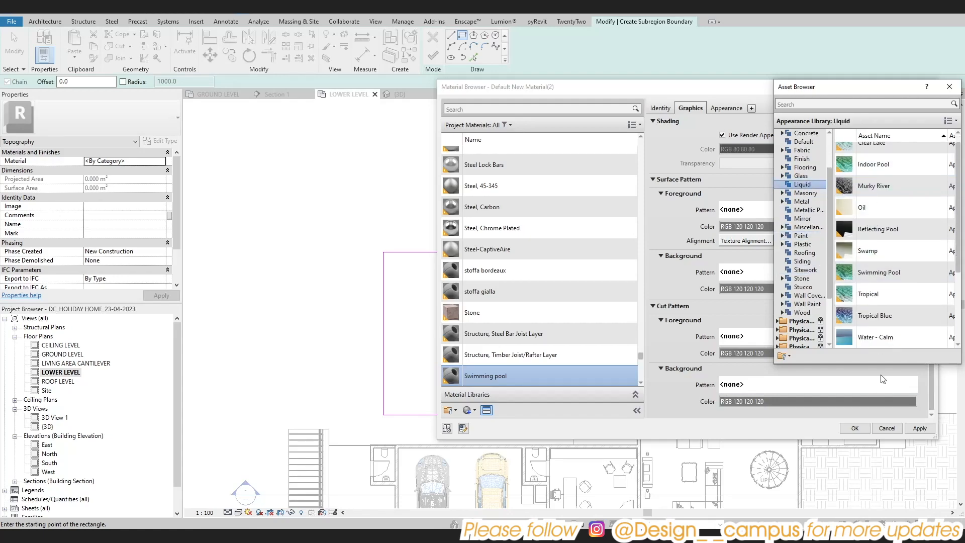
pyautogui.doubleClick(878, 282)
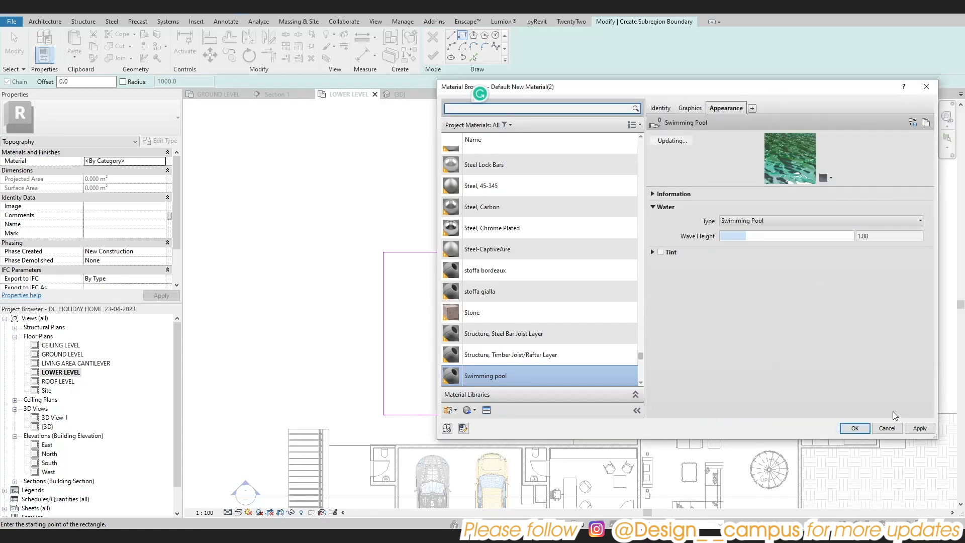
# Step: Set the material's surface foreground pattern to Solid fill in turquoise, RGB 26-215-186
pyautogui.click(691, 111)
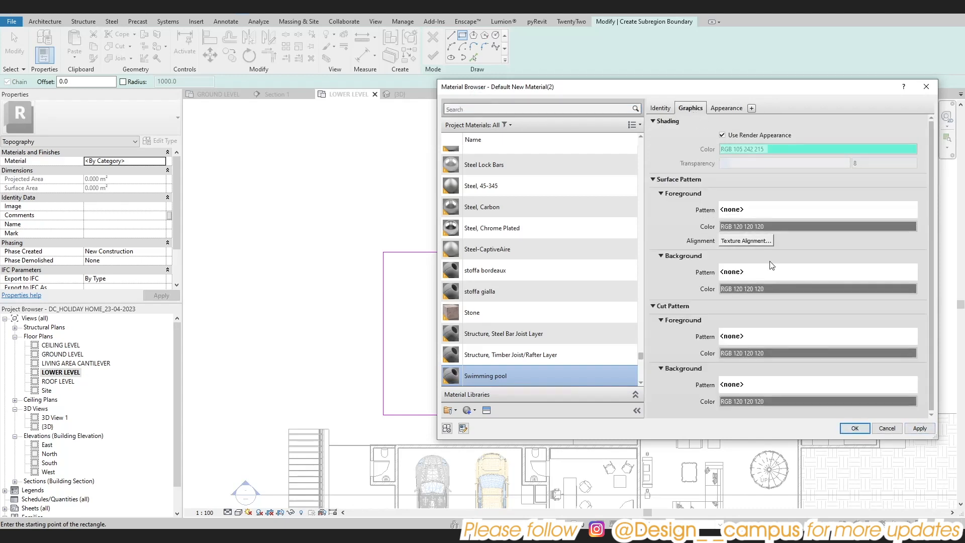
pyautogui.click(765, 217)
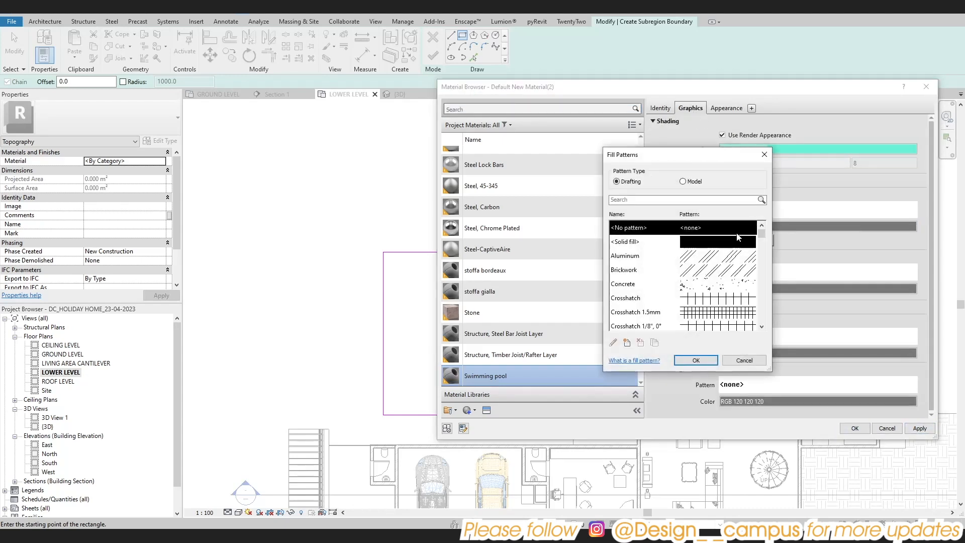
pyautogui.click(634, 236)
pyautogui.click(695, 360)
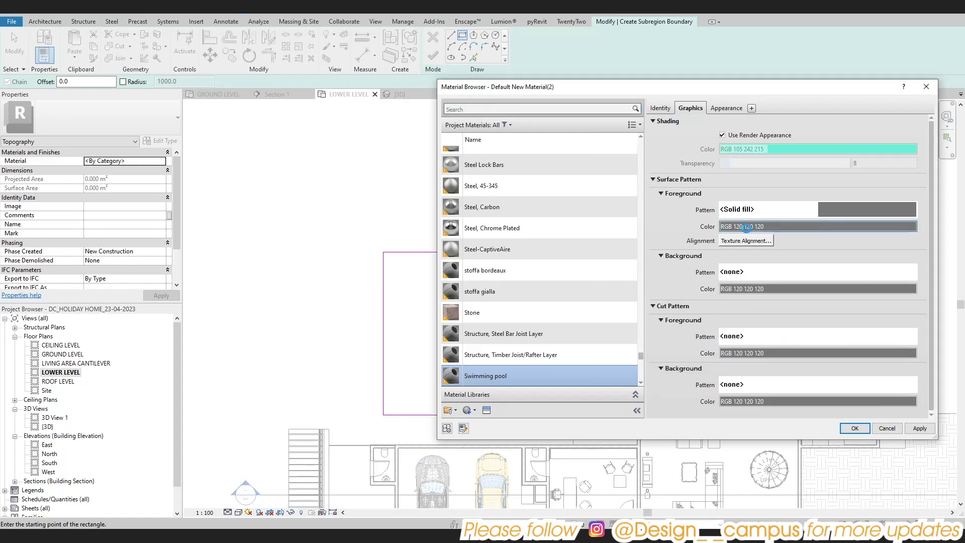
pyautogui.click(747, 227)
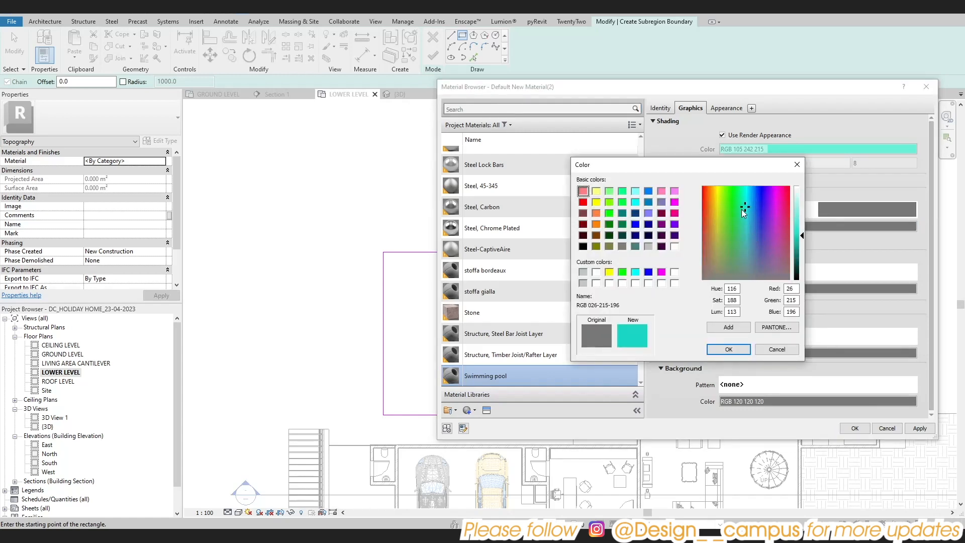
pyautogui.click(744, 206)
pyautogui.click(729, 349)
# Step: Set the material's cut foreground pattern to Solid fill in turquoise, RGB 30-210-188
pyautogui.click(767, 340)
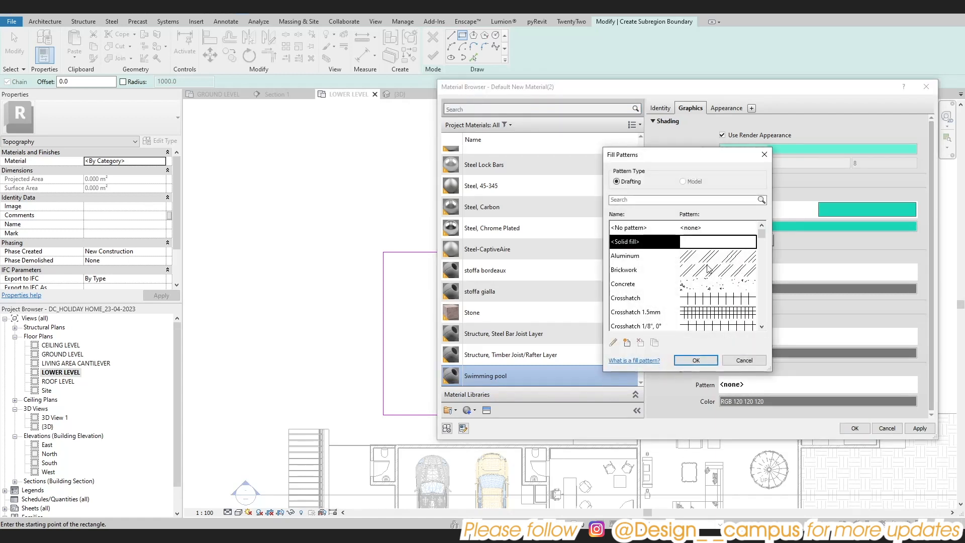
pyautogui.click(696, 360)
pyautogui.click(744, 353)
pyautogui.click(747, 206)
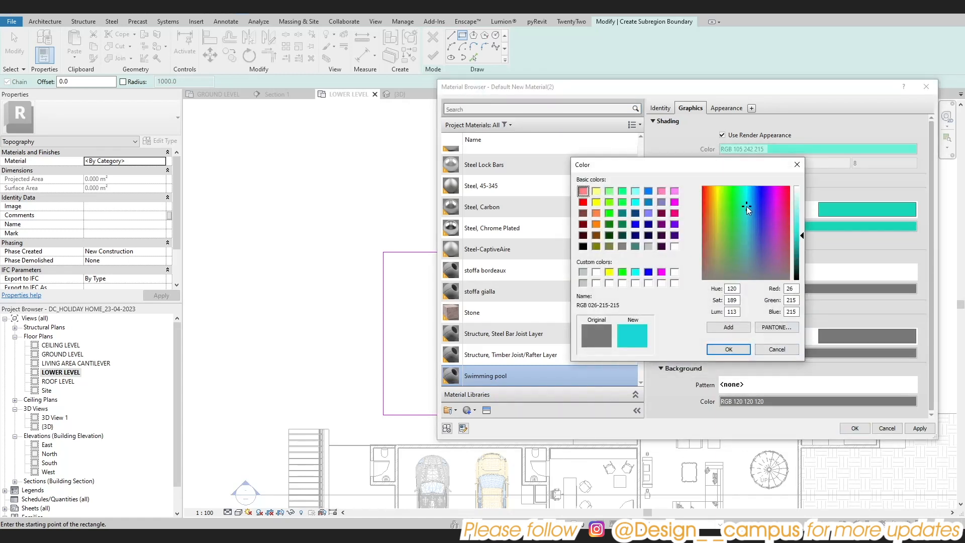
pyautogui.click(743, 209)
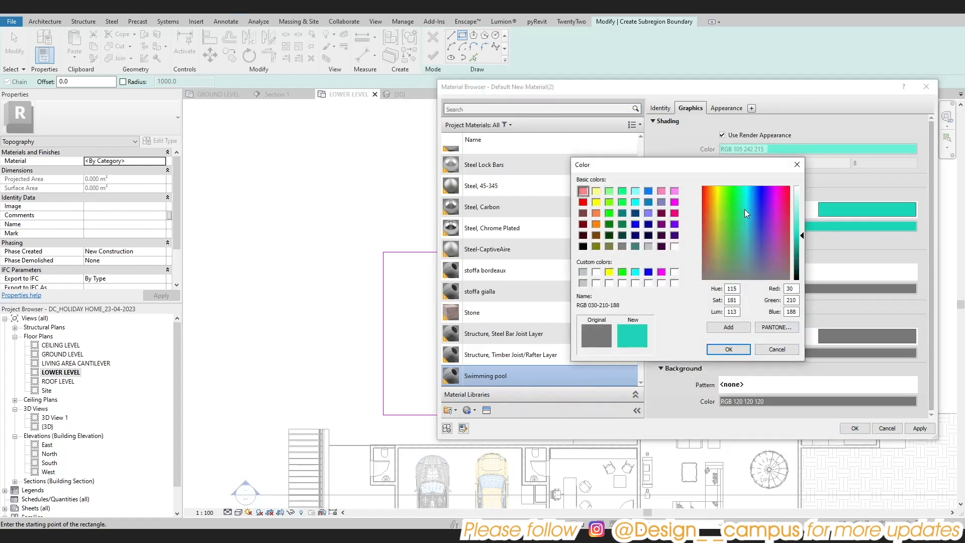
pyautogui.click(730, 349)
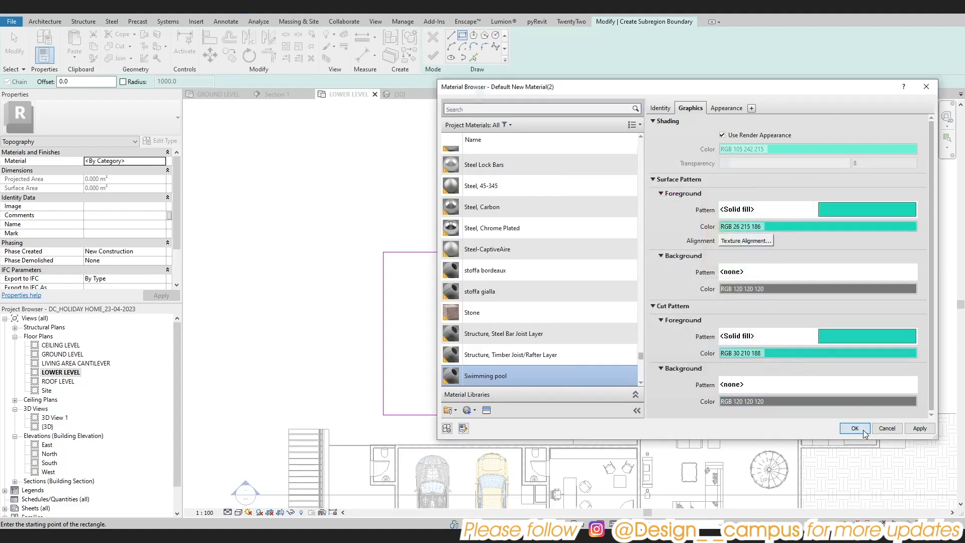
# Step: Assign the Swimming pool material to the subregion and finish its boundary sketch
pyautogui.click(855, 428)
pyautogui.click(433, 55)
pyautogui.click(595, 217)
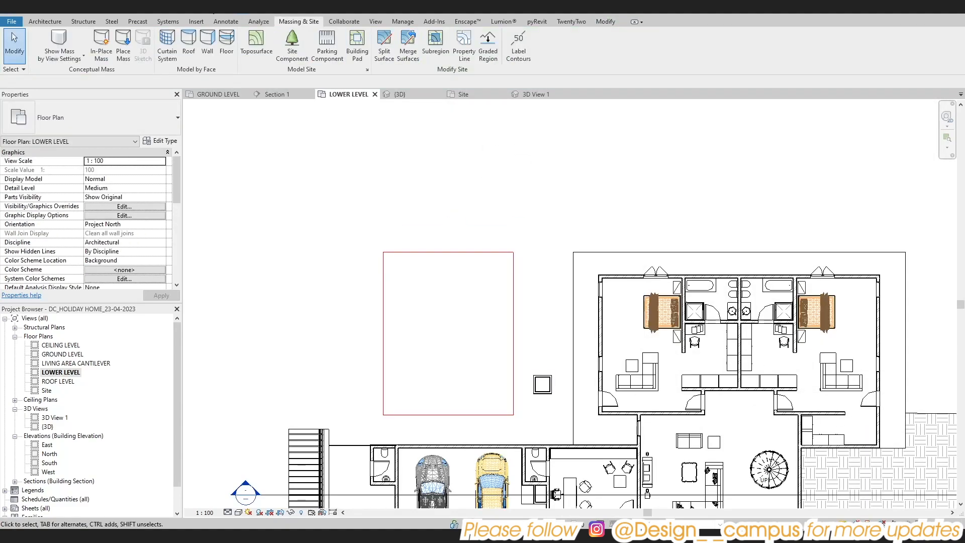
# Step: Examine the pool subregion beside the house in the default 3D view and 3D View 1
pyautogui.click(400, 94)
pyautogui.keyDown('shift'); pyautogui.moveTo(518, 308); pyautogui.dragTo(508, 347, button='middle'); pyautogui.keyUp('shift')
pyautogui.scroll(-2, 572, 365)
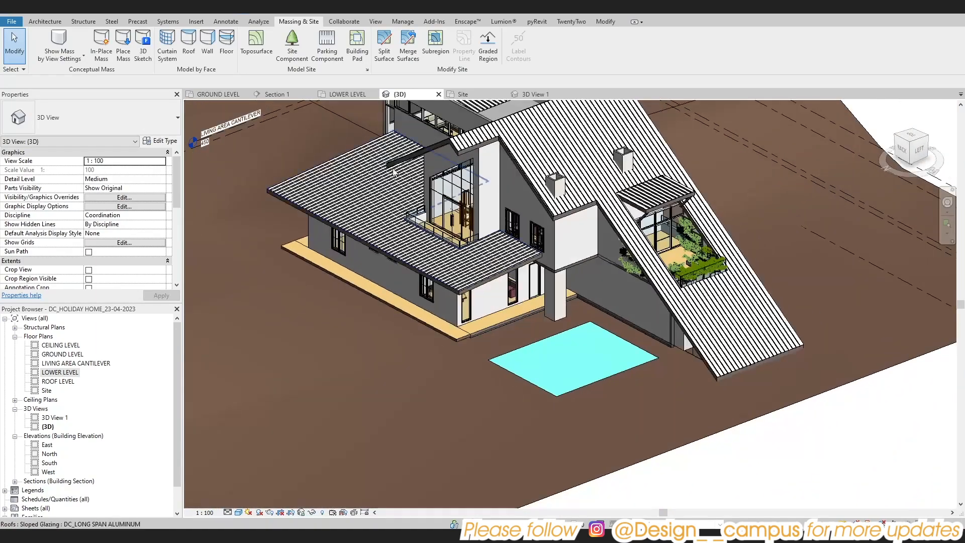
pyautogui.click(535, 94)
pyautogui.scroll(5, 578, 378)
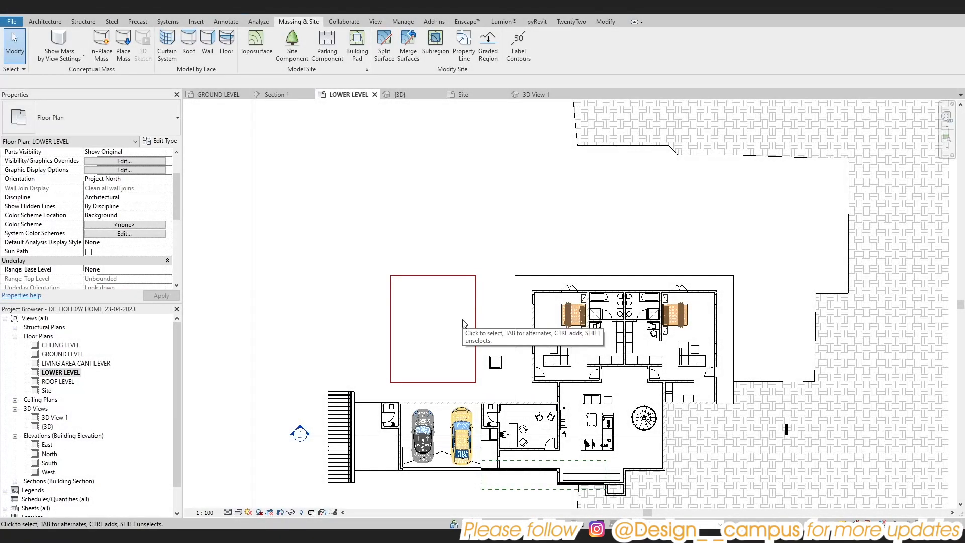
# Step: Create a Pad 1 building pad on the LOWER LEVEL plan with a rectangular boundary tracing the red pool outline
pyautogui.scroll(2, 492, 297)
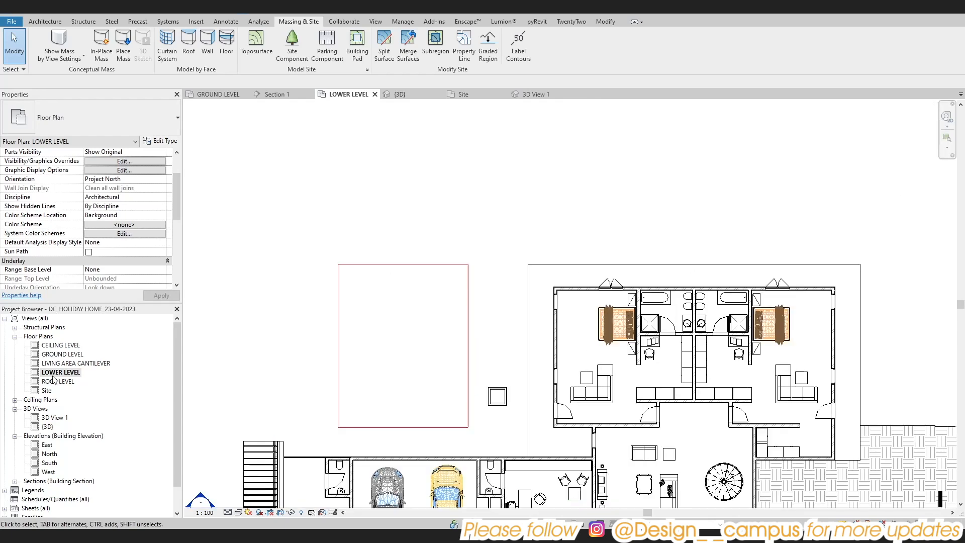
pyautogui.scroll(-1, 407, 318)
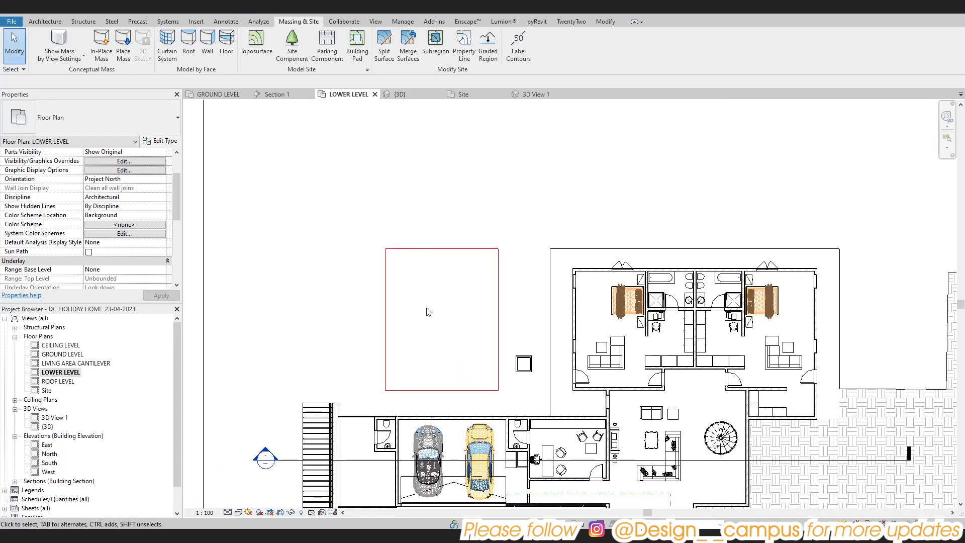
pyautogui.click(352, 43)
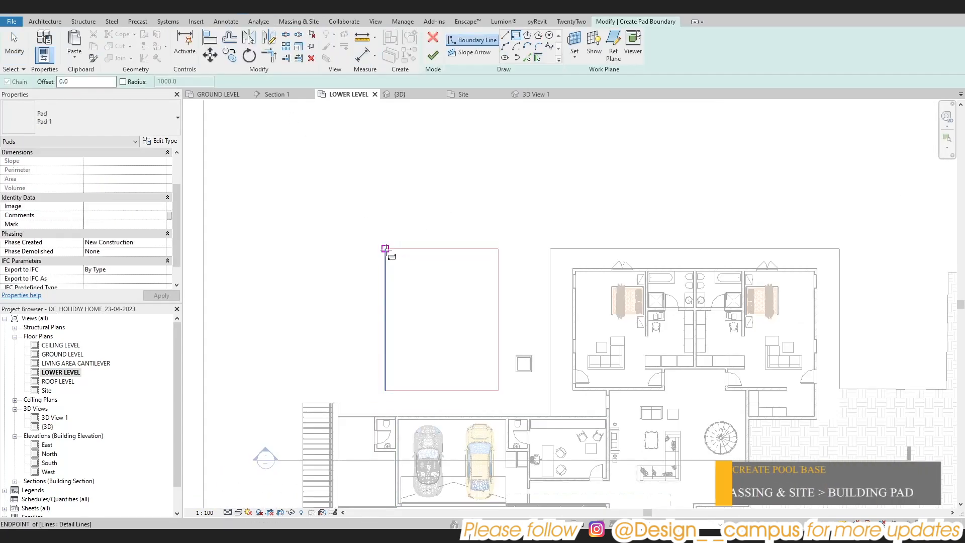
pyautogui.click(386, 249)
pyautogui.click(499, 390)
pyautogui.scroll(2, 459, 166)
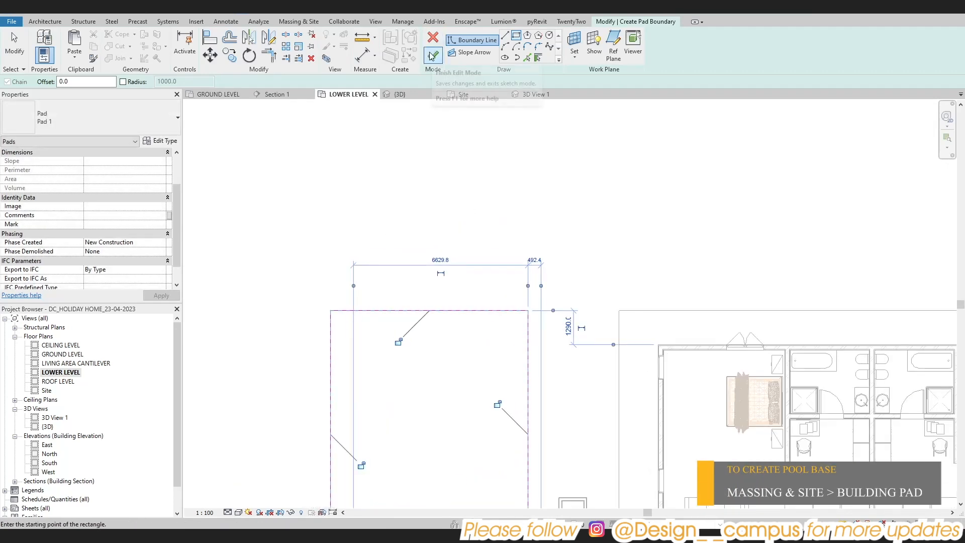
pyautogui.scroll(-2, 460, 166)
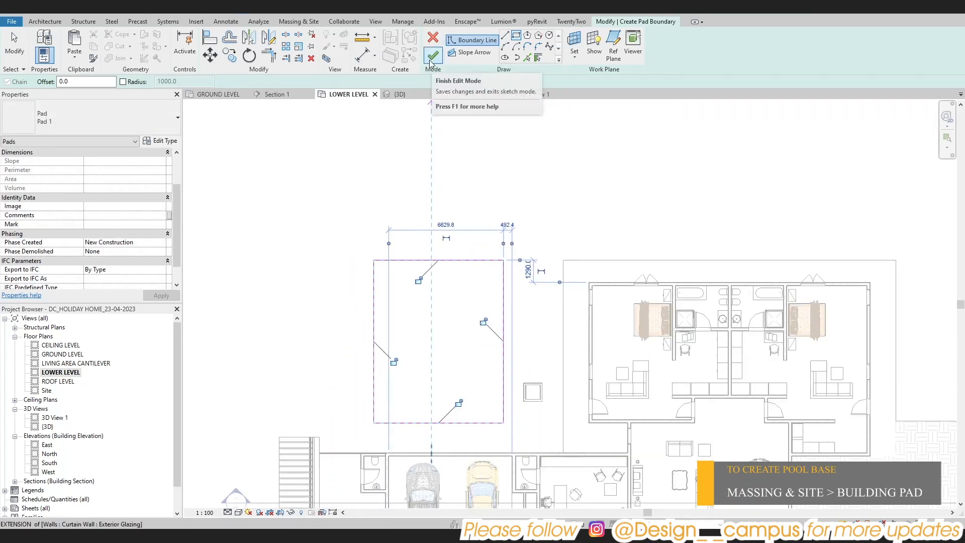
pyautogui.click(430, 57)
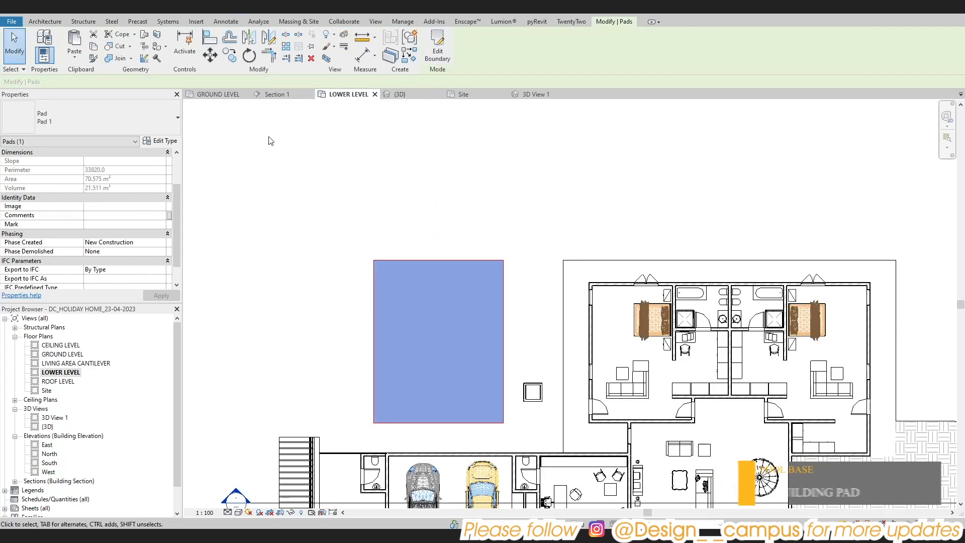
# Step: Lower the selected pool pad below LOWER LEVEL with a negative height offset, working in the default 3D view
pyautogui.click(400, 94)
pyautogui.moveTo(557, 385); pyautogui.dragTo(306, 277, button='middle')
pyautogui.click(583, 313)
pyautogui.scroll(2, 606, 310)
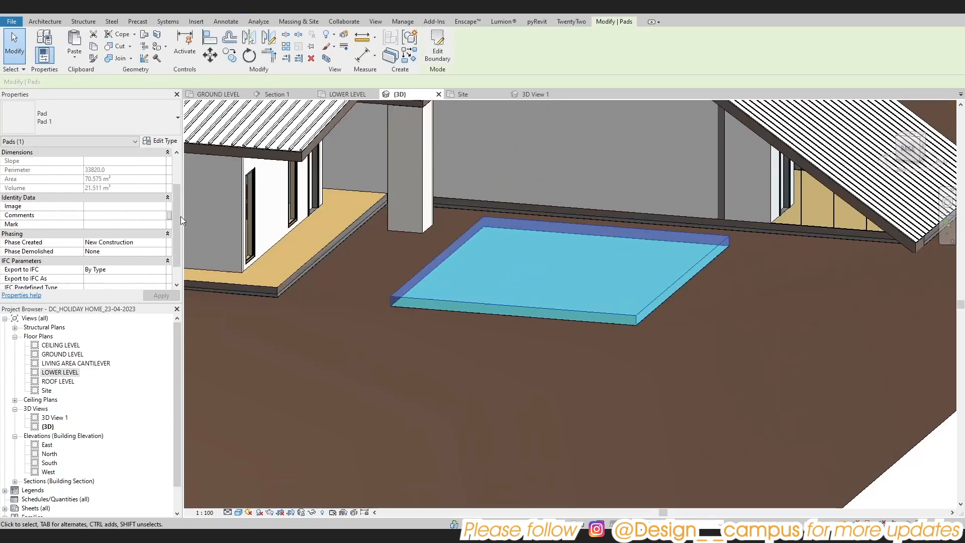
pyautogui.scroll(2, 173, 179)
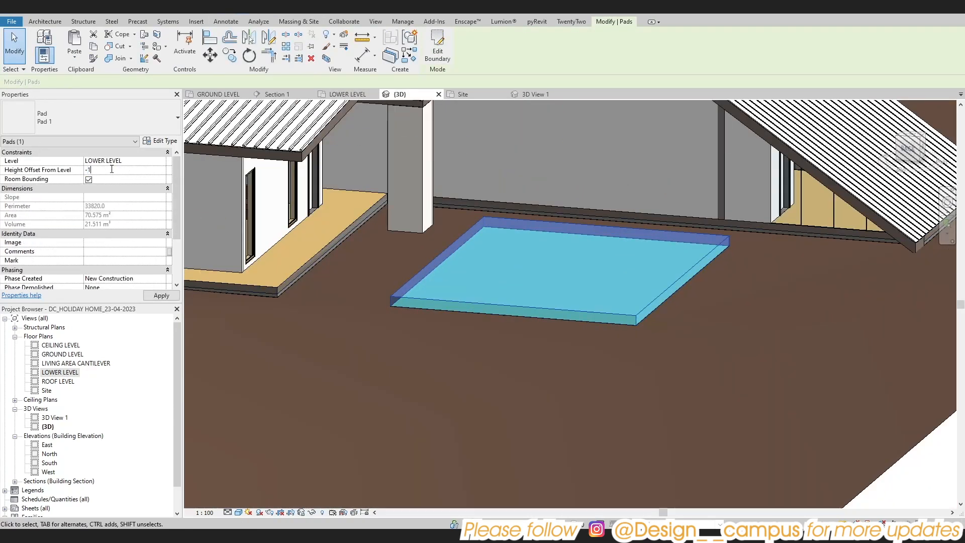
pyautogui.press('Return')
# Step: Examine the recessed pool's sides and floor from several angles in the default 3D view
pyautogui.keyDown('shift'); pyautogui.moveTo(642, 369); pyautogui.dragTo(611, 319, button='middle'); pyautogui.keyUp('shift')
pyautogui.press('Escape')
pyautogui.scroll(1, 598, 233)
pyautogui.click(598, 233)
pyautogui.keyDown('shift'); pyautogui.moveTo(597, 233); pyautogui.dragTo(520, 242, button='middle'); pyautogui.keyUp('shift')
pyautogui.scroll(2, 416, 254)
pyautogui.click(418, 253)
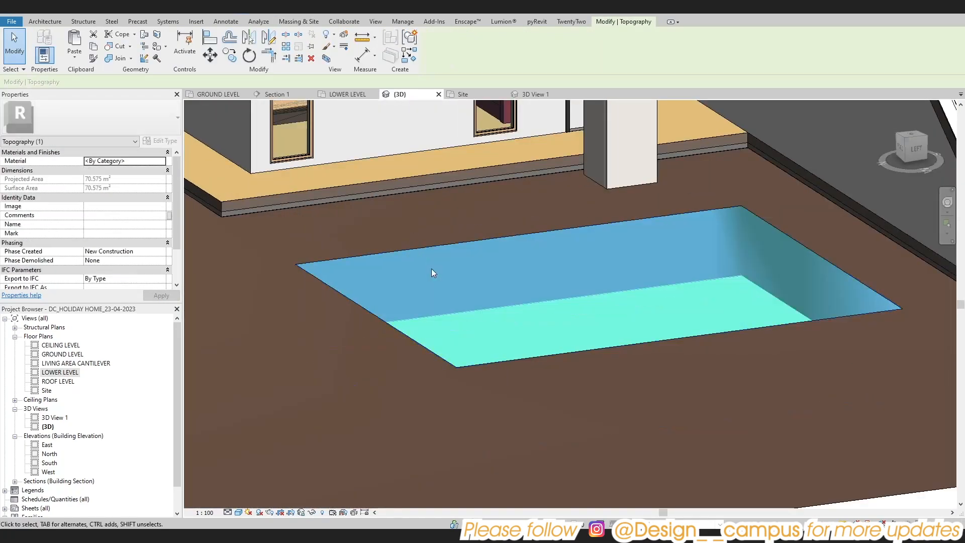
pyautogui.keyDown('shift'); pyautogui.moveTo(432, 268); pyautogui.dragTo(548, 315, button='middle'); pyautogui.keyUp('shift')
pyautogui.press('Escape')
# Step: Set the base offset of the four connected column walls beside the pool to -300 mm
pyautogui.scroll(-3, 505, 310)
pyautogui.scroll(-1, 505, 310)
pyautogui.scroll(2, 548, 315)
pyautogui.press('Tab')
pyautogui.click(439, 281)
pyautogui.click(156, 180)
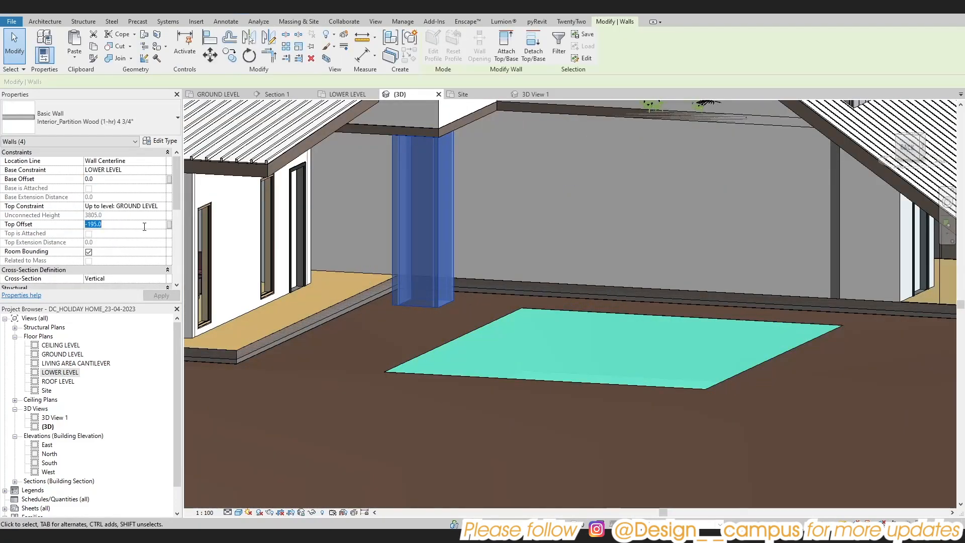
pyautogui.write('-300')
pyautogui.keyDown('shift'); pyautogui.moveTo(399, 375); pyautogui.dragTo(347, 367, button='middle'); pyautogui.keyUp('shift')
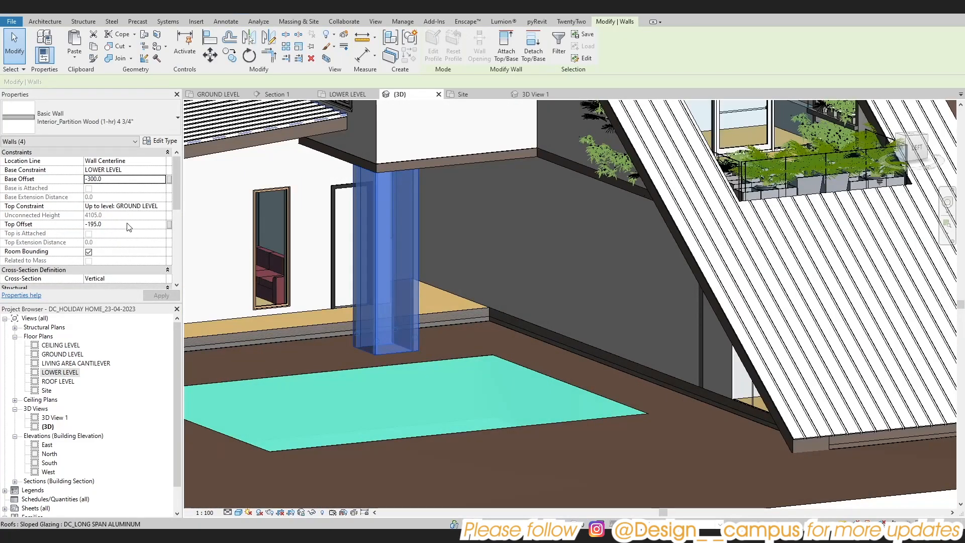
pyautogui.scroll(3, 403, 161)
pyautogui.press('m')
pyautogui.press('a')
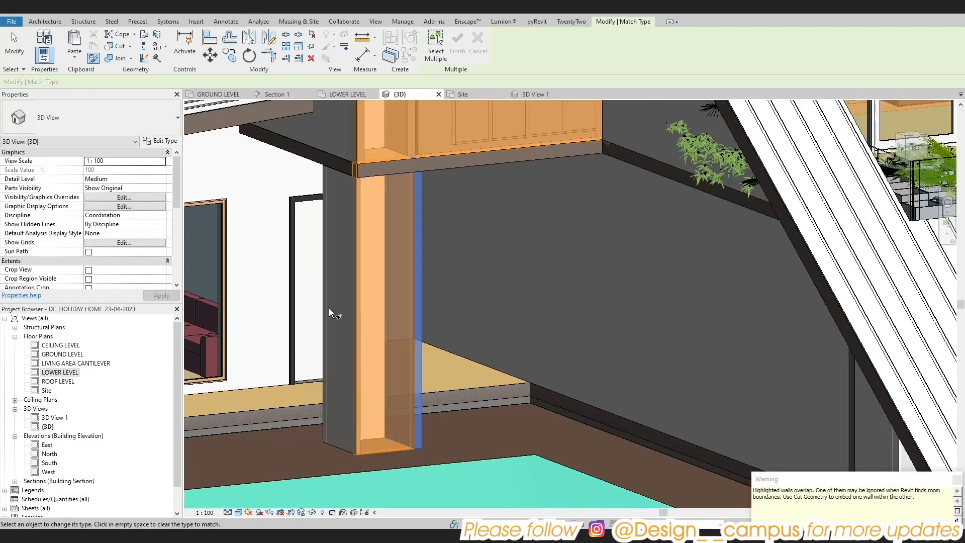
pyautogui.press('Escape')
pyautogui.scroll(-5, 408, 337)
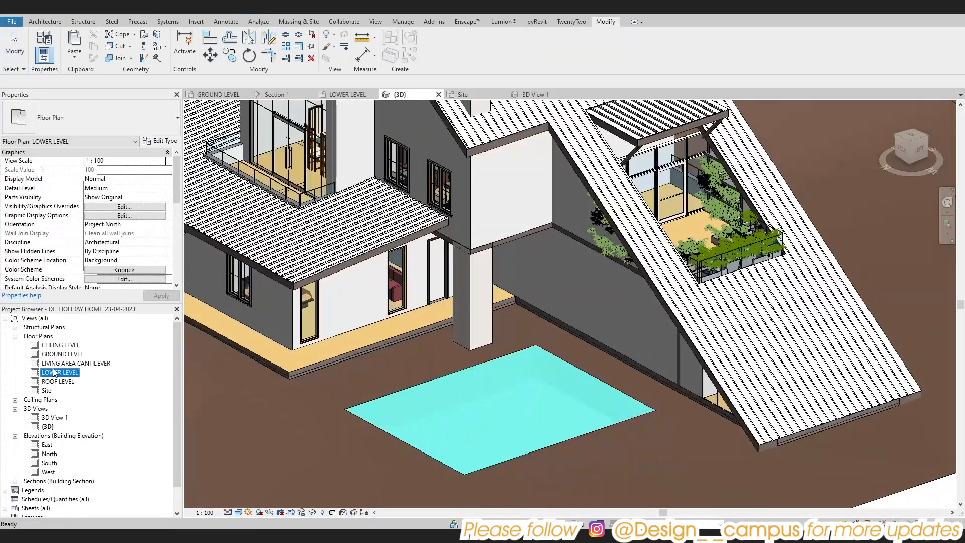
# Step: Examine the LOWER LEVEL and GROUND LEVEL floor plans around the house
pyautogui.doubleClick(61, 372)
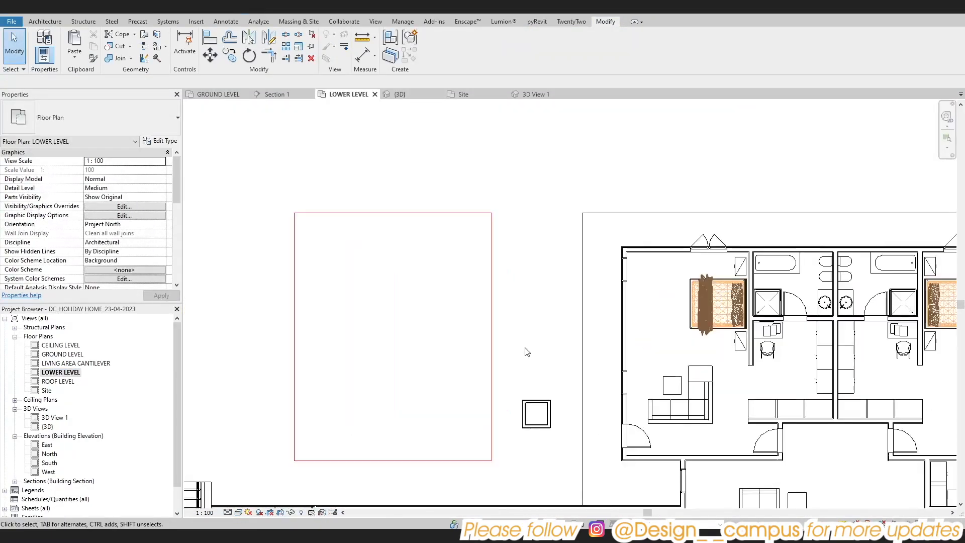
pyautogui.scroll(-3, 490, 291)
pyautogui.moveTo(489, 290); pyautogui.dragTo(455, 177, button='middle')
pyautogui.scroll(1, 436, 394)
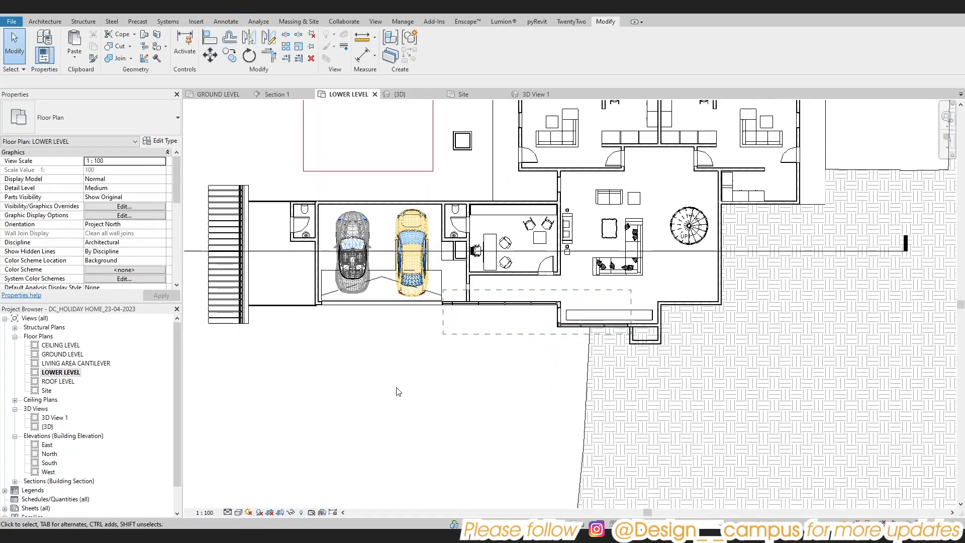
pyautogui.scroll(-1, 397, 390)
pyautogui.doubleClick(63, 354)
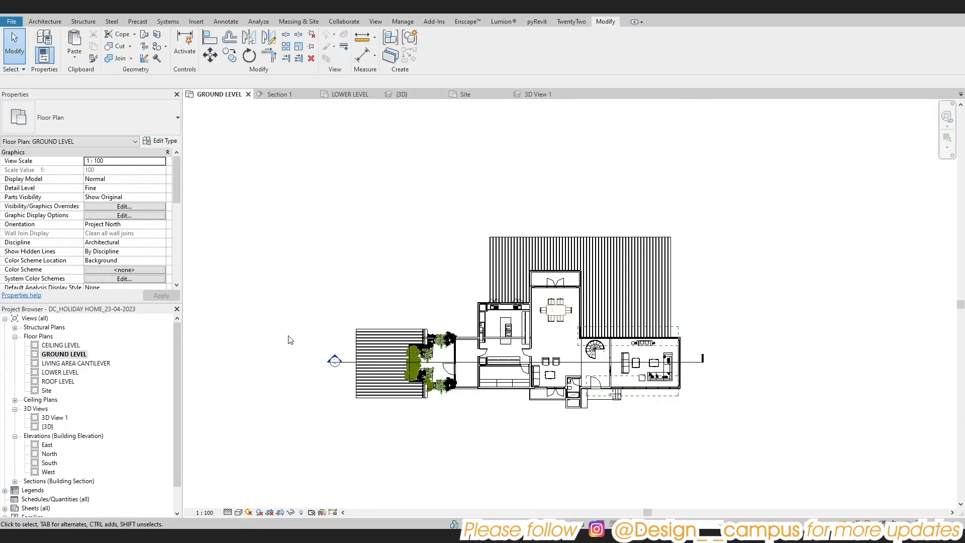
pyautogui.scroll(4, 336, 453)
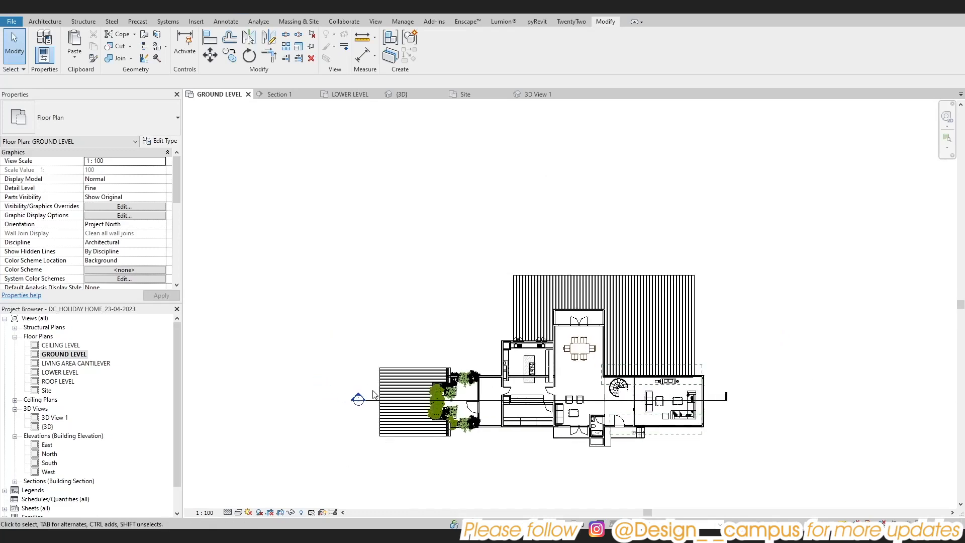
pyautogui.moveTo(326, 254); pyautogui.dragTo(301, 272, button='middle')
pyautogui.scroll(-1, 302, 271)
# Step: Stretch the plan region above the living room upward over the striped roof on the GROUND LEVEL plan
pyautogui.click(803, 344)
pyautogui.scroll(4, 813, 347)
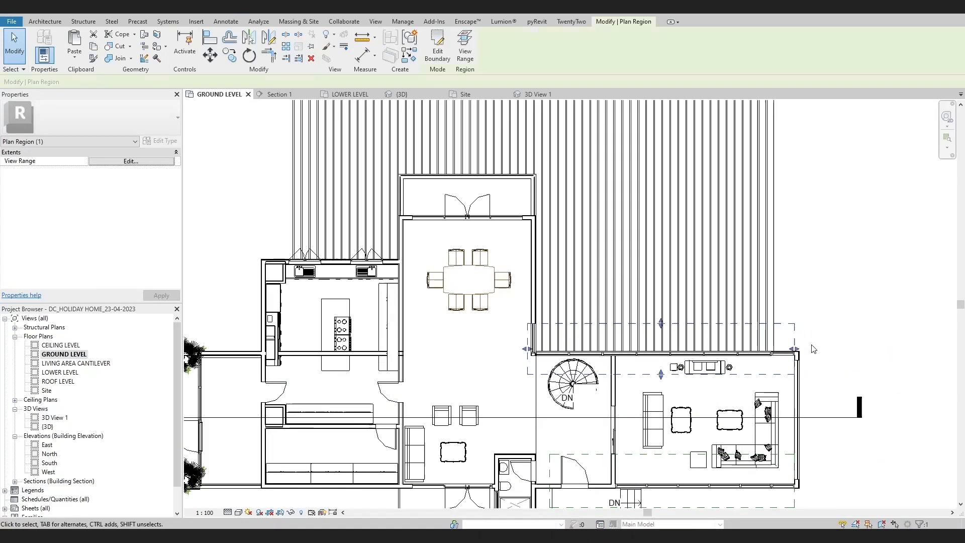
pyautogui.click(824, 329)
pyautogui.scroll(-1, 827, 322)
pyautogui.scroll(3, 599, 322)
pyautogui.click(732, 313)
pyautogui.moveTo(735, 285); pyautogui.dragTo(730, 136)
pyautogui.scroll(-1, 616, 249)
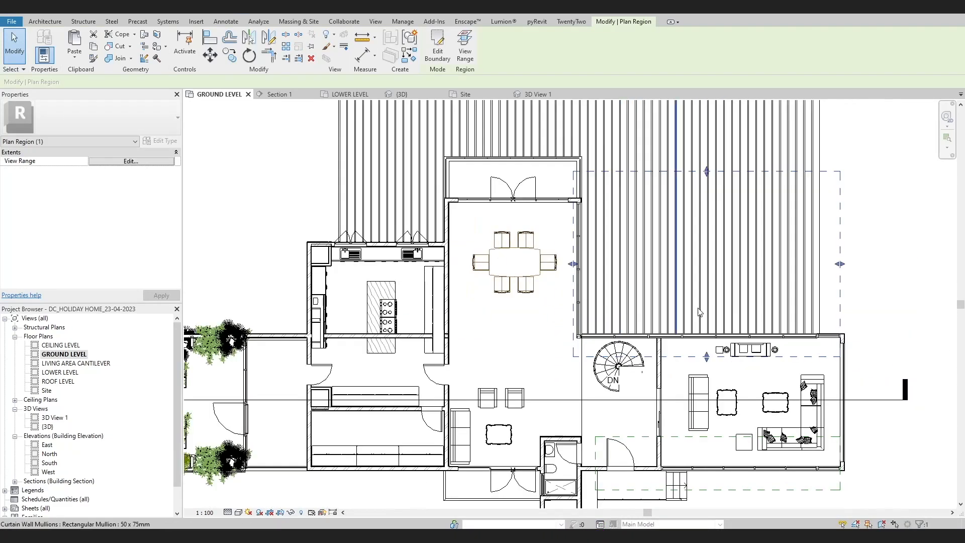
pyautogui.click(699, 311)
# Step: Examine the GROUND LEVEL plan and the levels and pool depth in Section 1
pyautogui.scroll(-2, 679, 303)
pyautogui.moveTo(398, 488); pyautogui.dragTo(473, 423, button='middle')
pyautogui.scroll(-1, 473, 423)
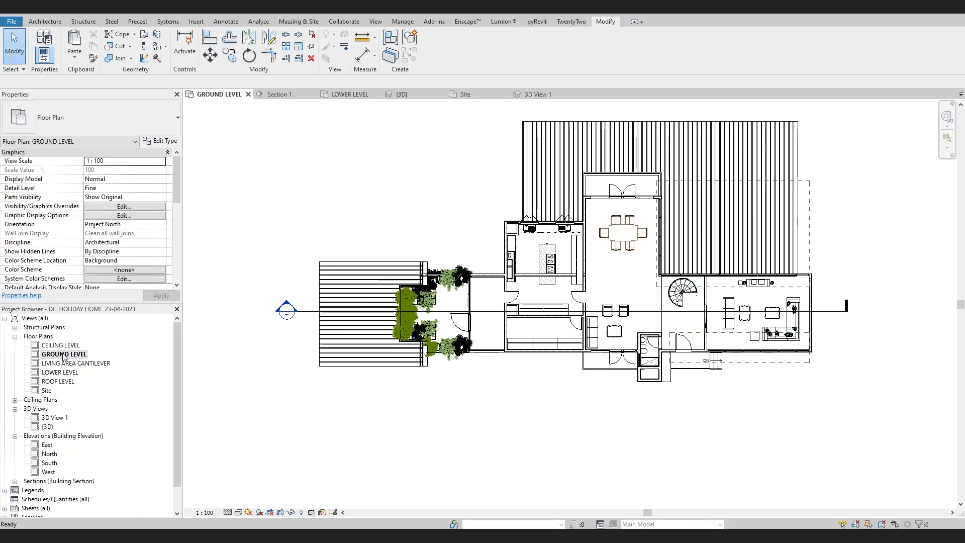
pyautogui.moveTo(319, 428); pyautogui.dragTo(338, 375, button='middle')
pyautogui.scroll(-2, 338, 375)
pyautogui.doubleClick(313, 287)
pyautogui.moveTo(347, 277); pyautogui.dragTo(354, 267, button='middle')
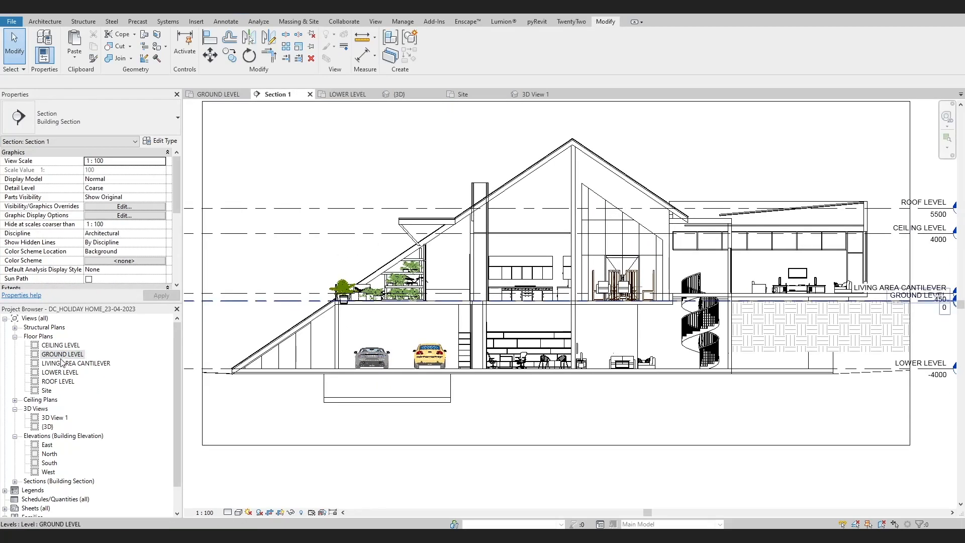
pyautogui.doubleClick(64, 355)
# Step: Prepare a DC_150mm(6in)_CONCRETE BLOCK_with mortar on both sides 4 wall on LOWER LEVEL with location line Finish Face: Exterior
pyautogui.doubleClick(60, 373)
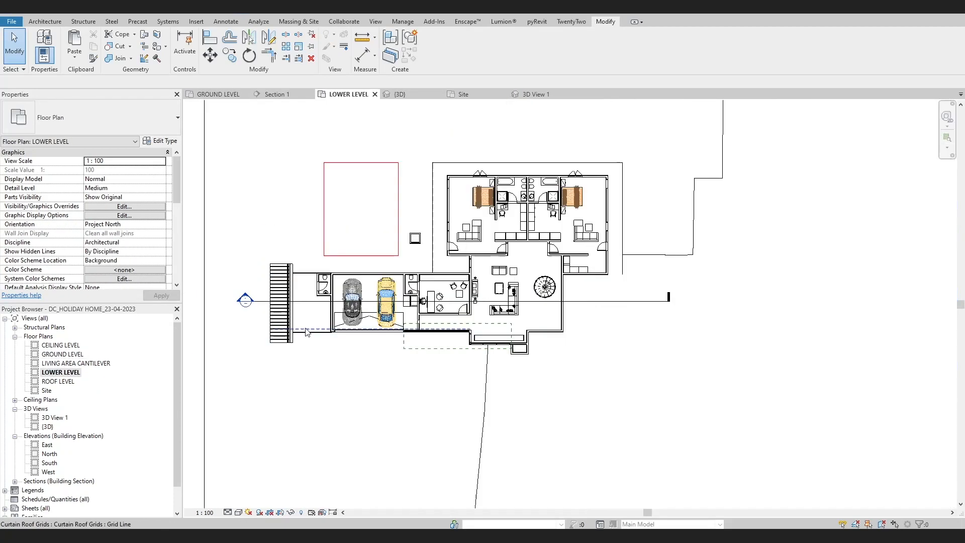
pyautogui.scroll(3, 391, 220)
pyautogui.press('w')
pyautogui.press('a')
pyautogui.click(91, 117)
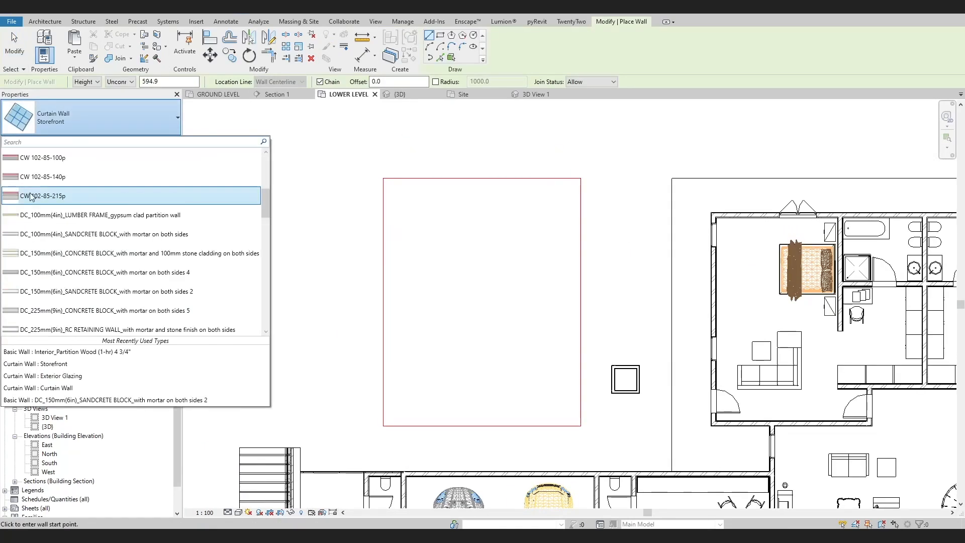
pyautogui.scroll(-3, 101, 231)
pyautogui.click(90, 231)
pyautogui.press('Escape')
pyautogui.click(301, 82)
pyautogui.click(272, 107)
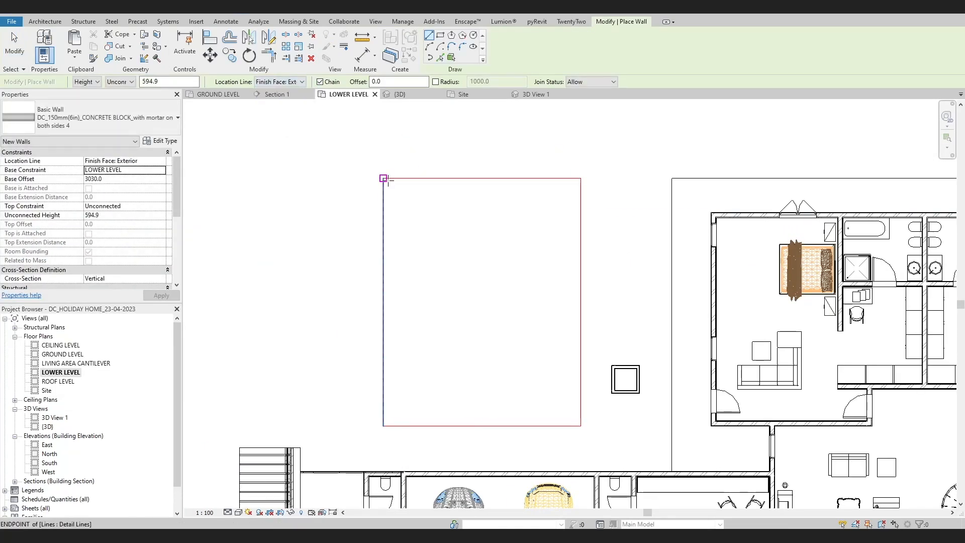
# Step: Try to place a rectangle of block walls along the red pool outline
pyautogui.click(383, 179)
pyautogui.click(441, 36)
pyautogui.scroll(-1, 406, 255)
pyautogui.click(389, 198)
pyautogui.click(538, 385)
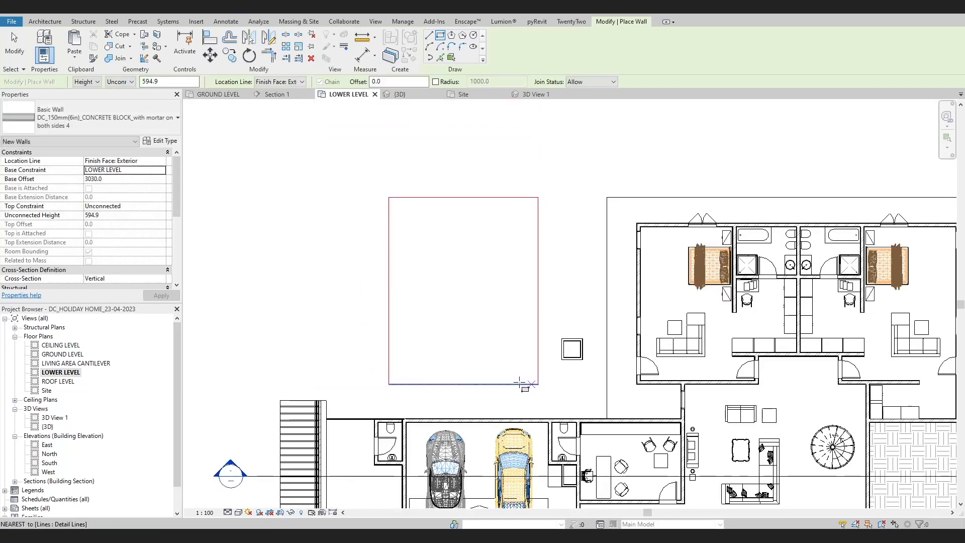
pyautogui.press('Escape')
pyautogui.press('Escape')
pyautogui.scroll(-2, 523, 384)
pyautogui.scroll(3, 310, 257)
# Step: Try to give the new walls an unconnected height of -1700 mm from a base offset of 0
pyautogui.press('w')
pyautogui.press('a')
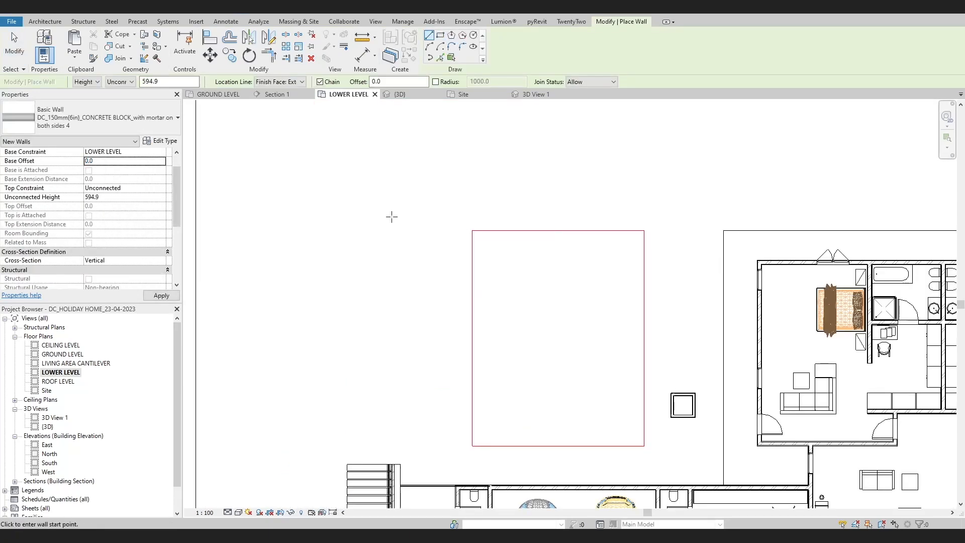
pyautogui.click(107, 196)
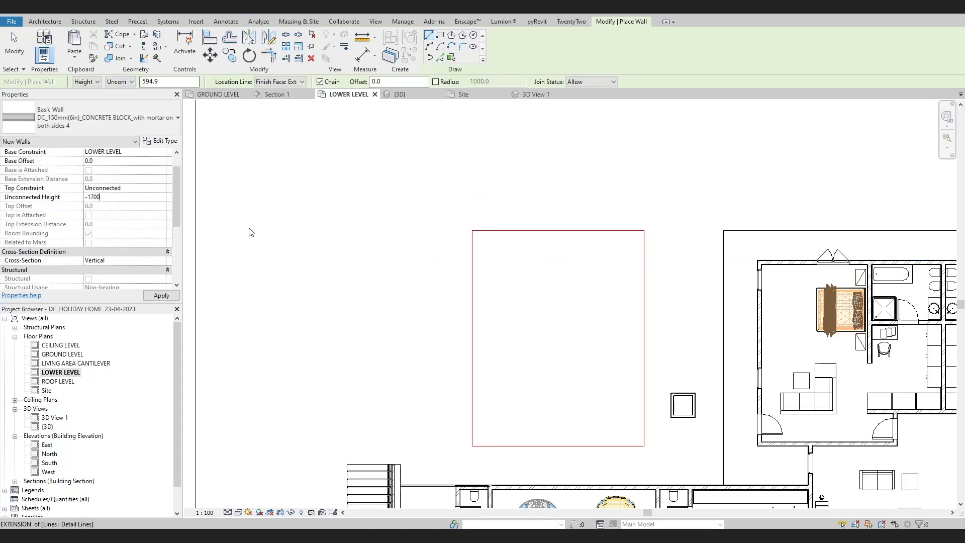
pyautogui.press('Return')
pyautogui.click(543, 277)
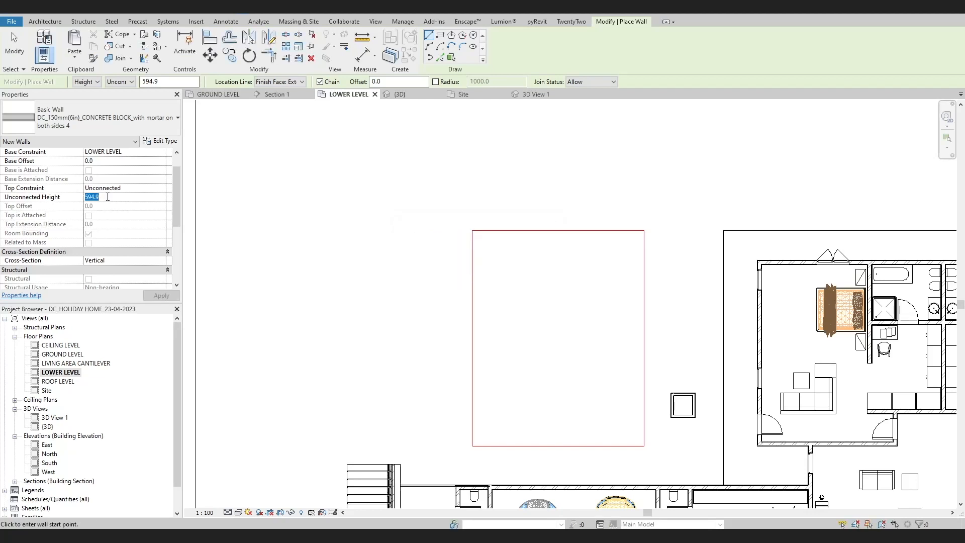
pyautogui.click(110, 161)
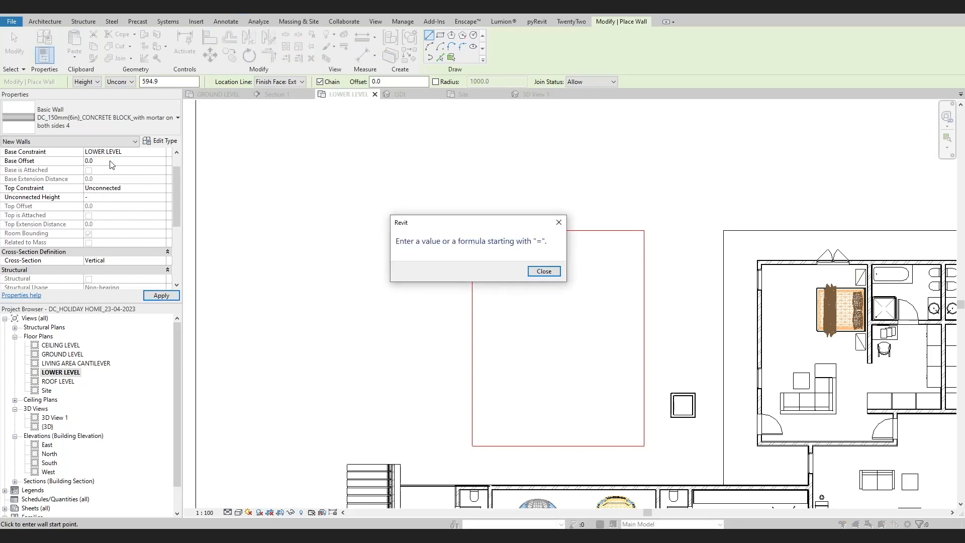
pyautogui.press('Return')
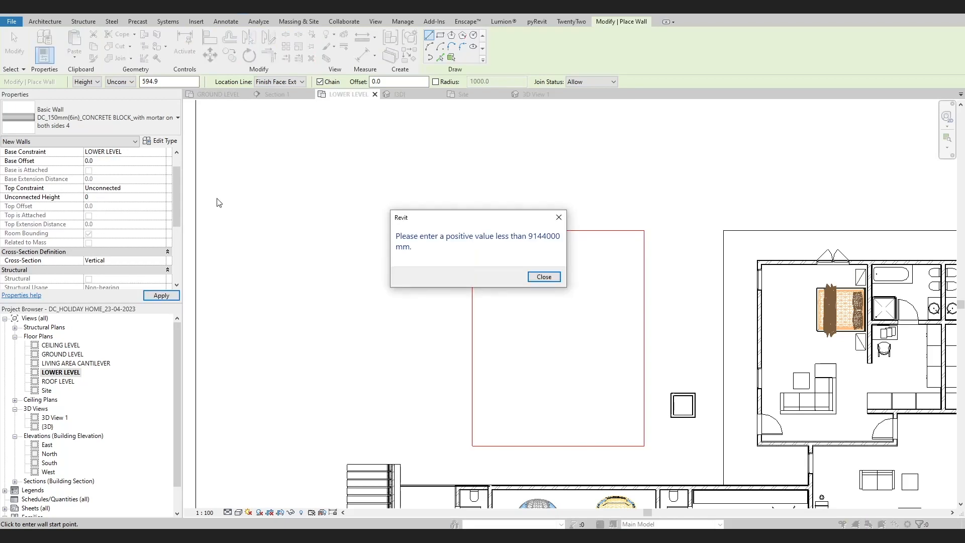
# Step: Set the new walls' base offset to -1700 mm and their unconnected height to 1700 mm
pyautogui.click(94, 198)
pyautogui.press('Return')
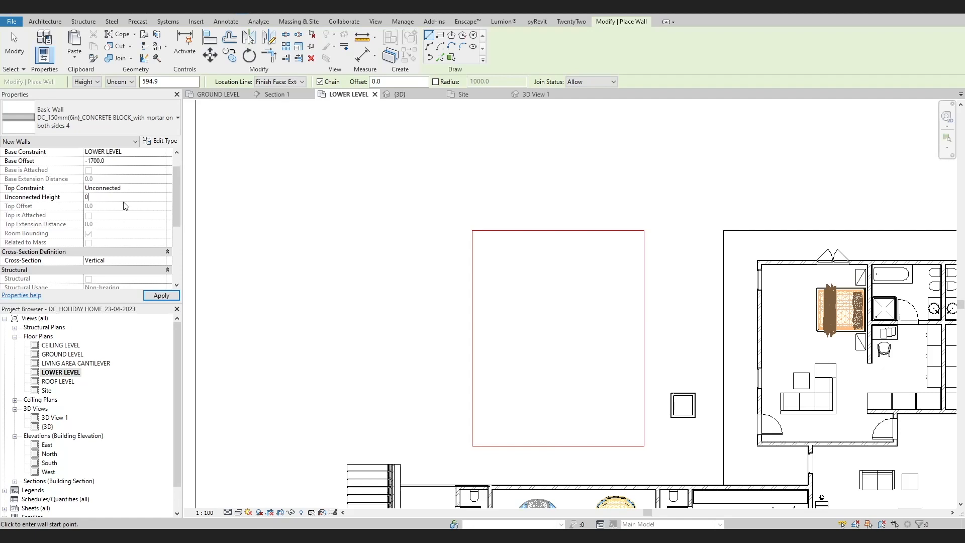
pyautogui.press('Return')
pyautogui.click(546, 277)
# Step: Draw a rectangle of concrete block walls between opposite corners of the red pool outline
pyautogui.click(473, 231)
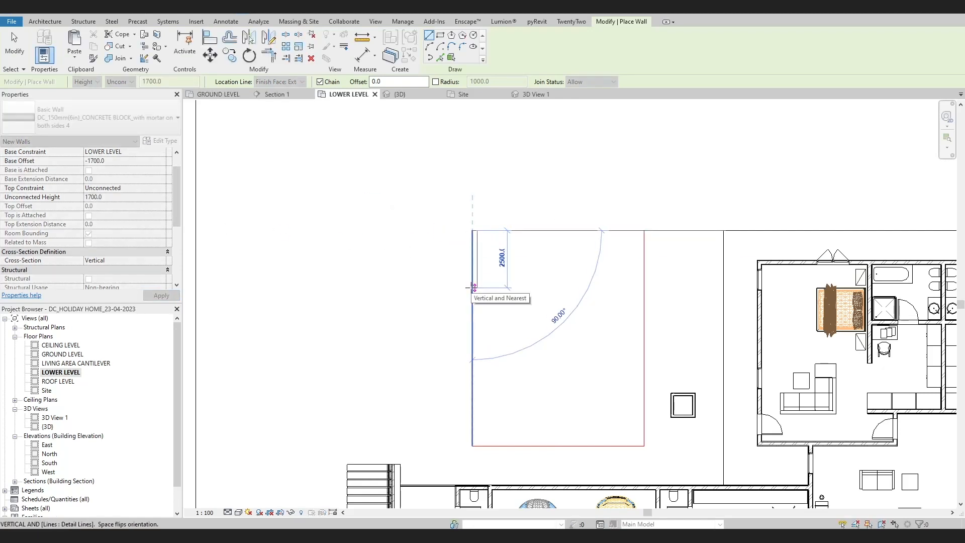
pyautogui.click(440, 35)
pyautogui.click(473, 232)
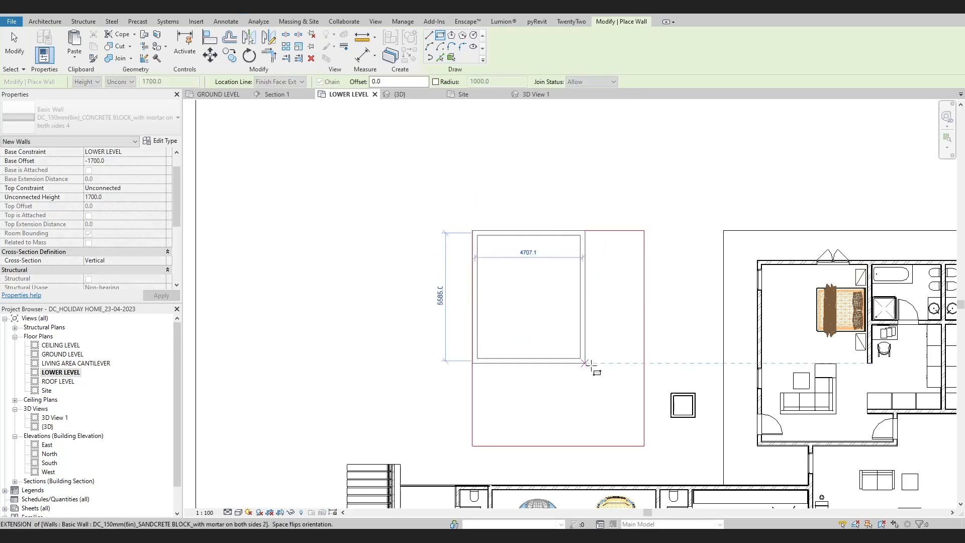
pyautogui.click(645, 447)
pyautogui.press('Escape')
pyautogui.scroll(2, 522, 293)
pyautogui.scroll(-2, 522, 293)
# Step: Examine the new pool walls in the default 3D view
pyautogui.click(209, 8)
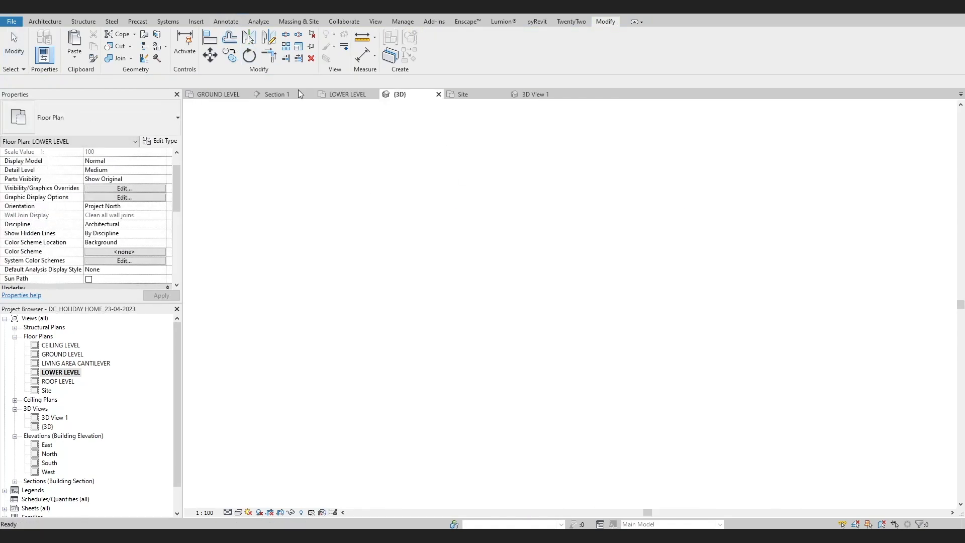
pyautogui.scroll(3, 478, 397)
pyautogui.click(525, 327)
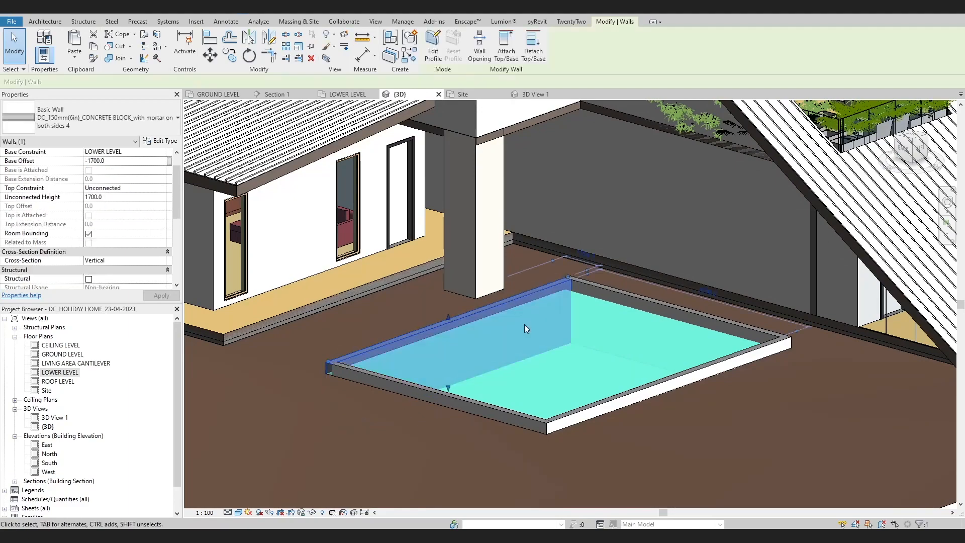
pyautogui.scroll(1, 524, 324)
pyautogui.keyDown('shift'); pyautogui.moveTo(555, 367); pyautogui.dragTo(603, 329, button='middle'); pyautogui.keyUp('shift')
# Step: Set the unconnected height of the chain of four pool walls to 1500 mm
pyautogui.click(540, 326)
pyautogui.press('Tab')
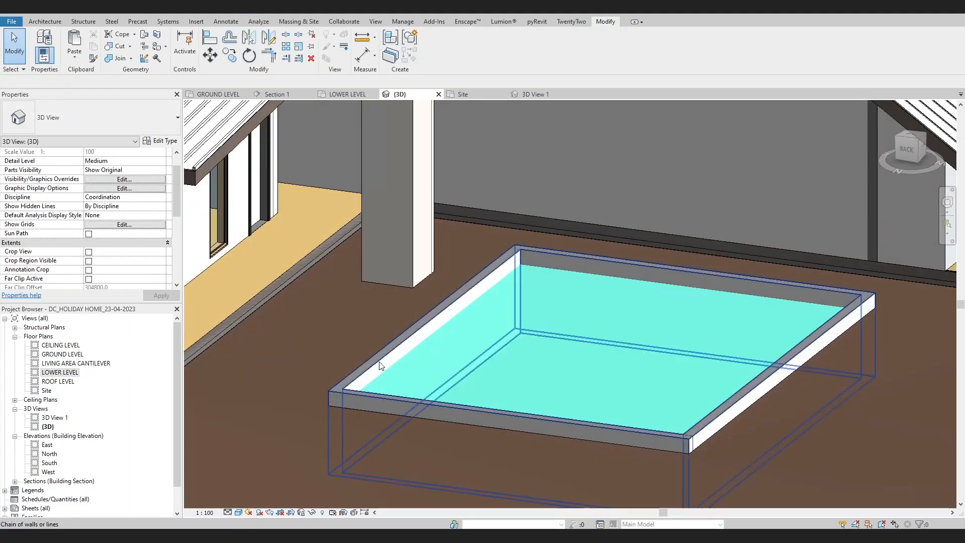
pyautogui.click(380, 366)
pyautogui.keyDown('shift'); pyautogui.moveTo(381, 366); pyautogui.dragTo(512, 425, button='middle'); pyautogui.keyUp('shift')
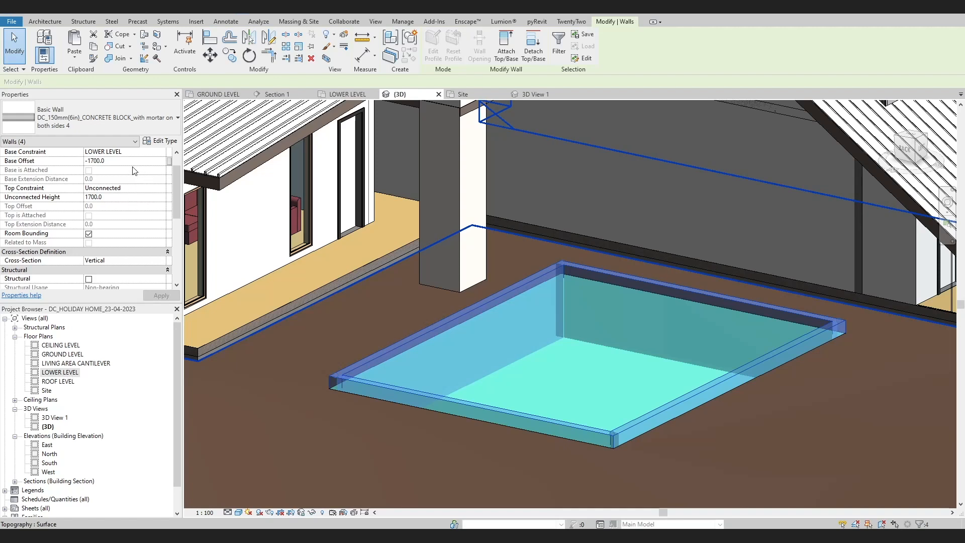
pyautogui.click(125, 196)
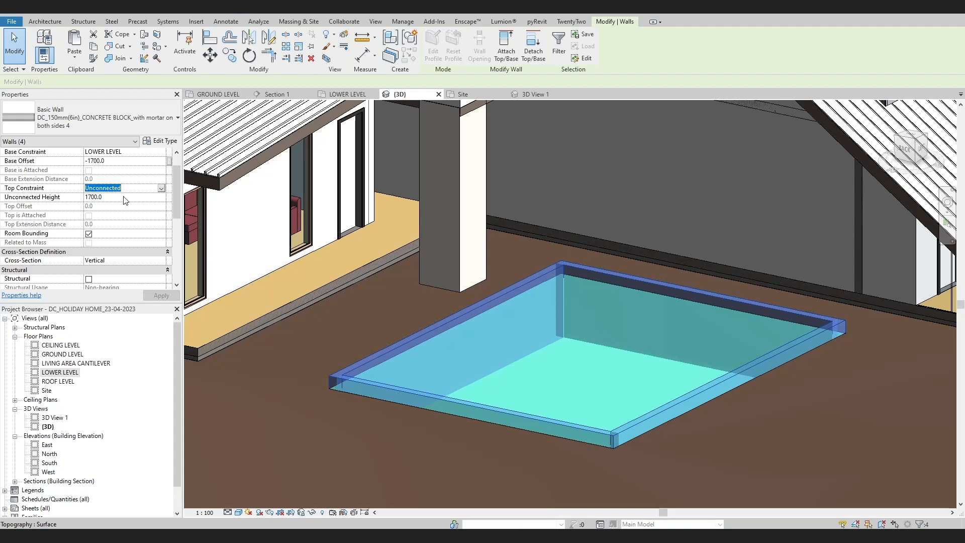
pyautogui.write('0')
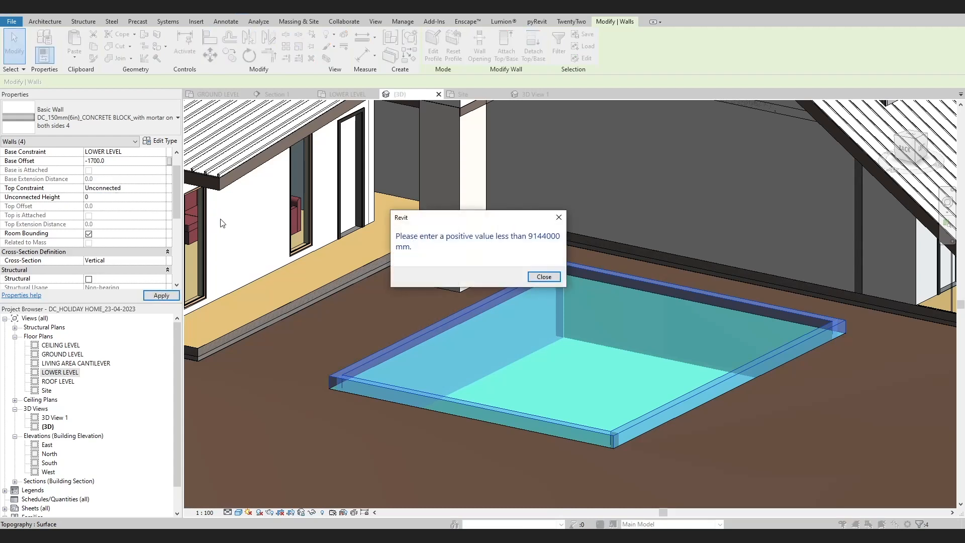
pyautogui.click(544, 277)
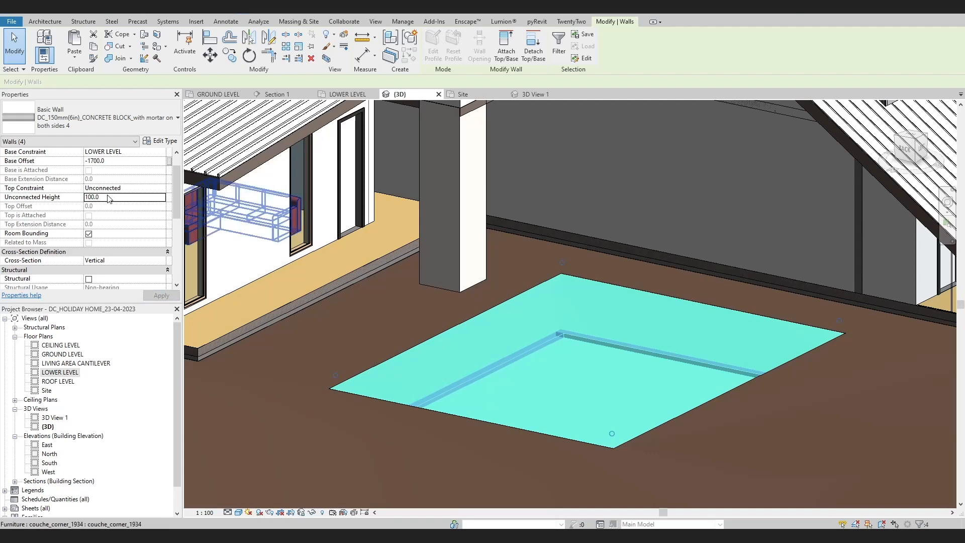
pyautogui.click(108, 197)
pyautogui.write('1500')
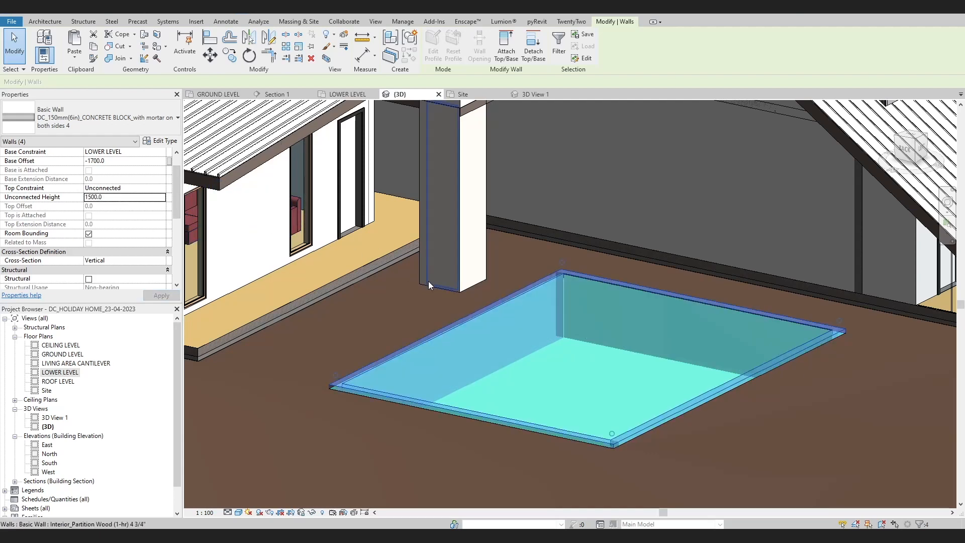
# Step: Set the unconnected height of the four selected pool walls to 1400 mm
pyautogui.click(122, 196)
pyautogui.write('1')
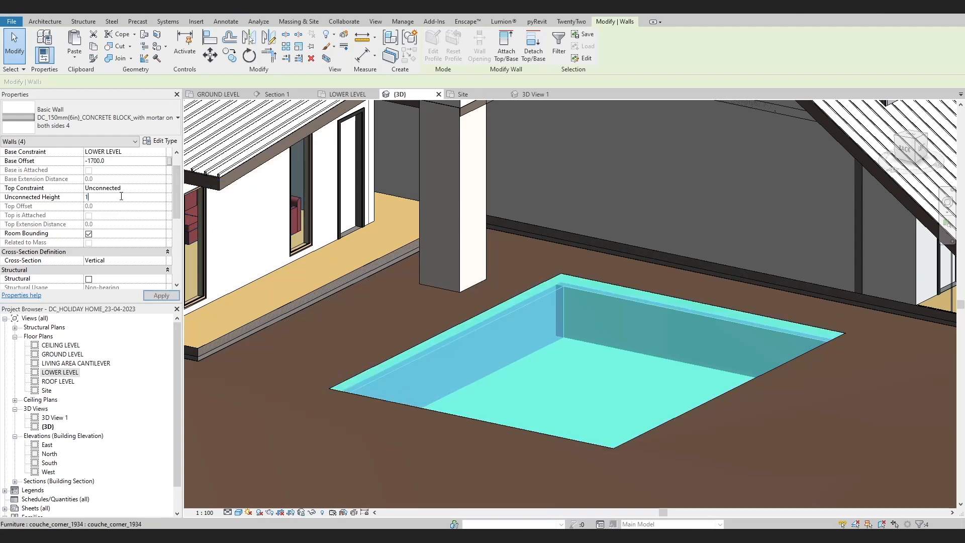
pyautogui.write('400')
pyautogui.scroll(3, 478, 391)
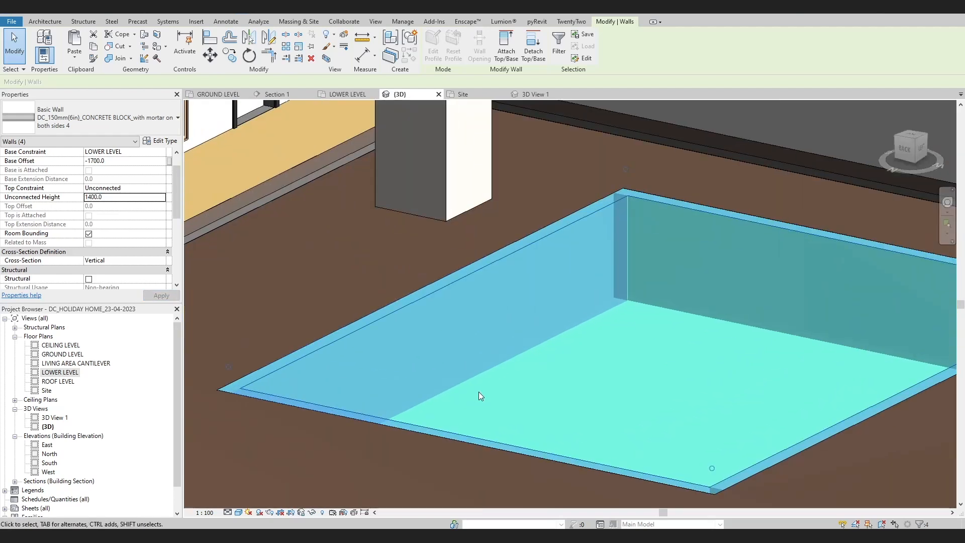
# Step: Set the unconnected height of the four selected pool walls to 1450 mm and inspect them around the pool
pyautogui.click(121, 198)
pyautogui.write('1450')
pyautogui.click(326, 260)
pyautogui.scroll(-2, 332, 258)
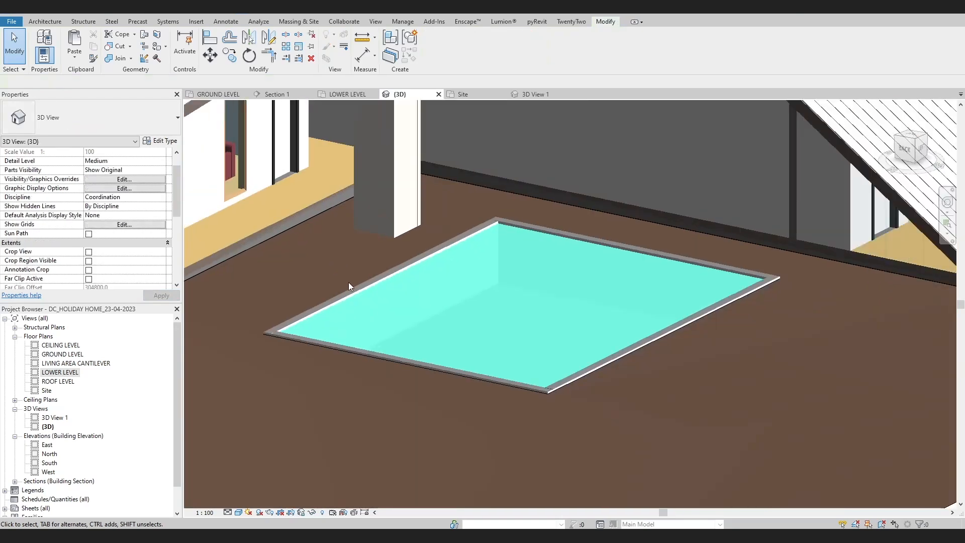
pyautogui.scroll(1, 412, 310)
pyautogui.keyDown('shift'); pyautogui.moveTo(454, 338); pyautogui.dragTo(544, 227, button='middle'); pyautogui.keyUp('shift')
pyautogui.scroll(2, 535, 214)
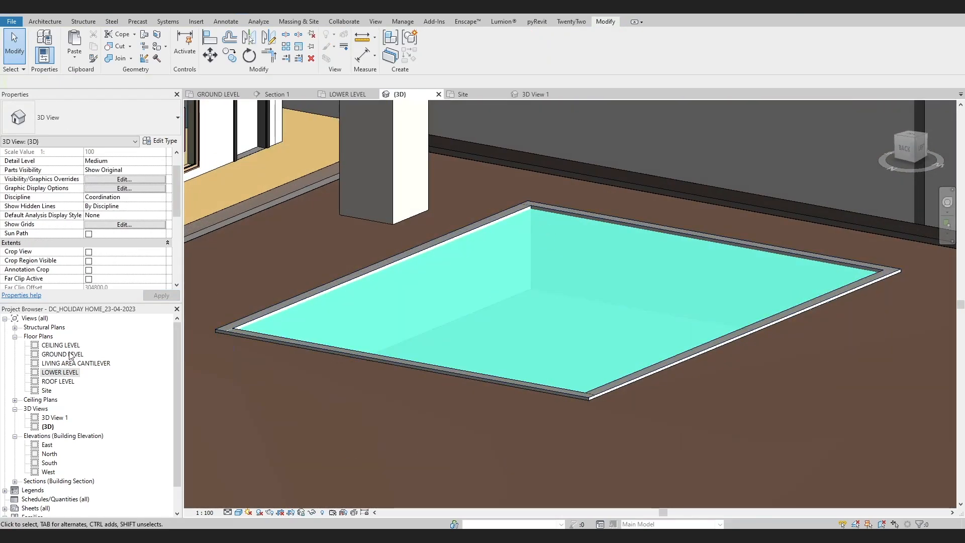
# Step: In the LOWER LEVEL plan, offset a copy of the whole pool wall chain inward using a 450 mm offset
pyautogui.doubleClick(55, 373)
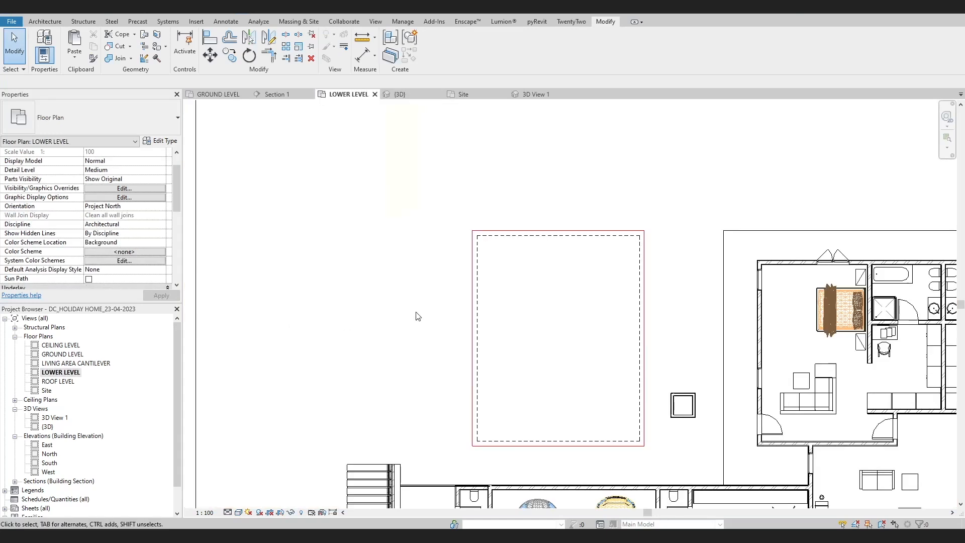
pyautogui.scroll(2, 481, 283)
pyautogui.moveTo(481, 283); pyautogui.dragTo(416, 250, button='middle')
pyautogui.press('Tab')
pyautogui.click(416, 249)
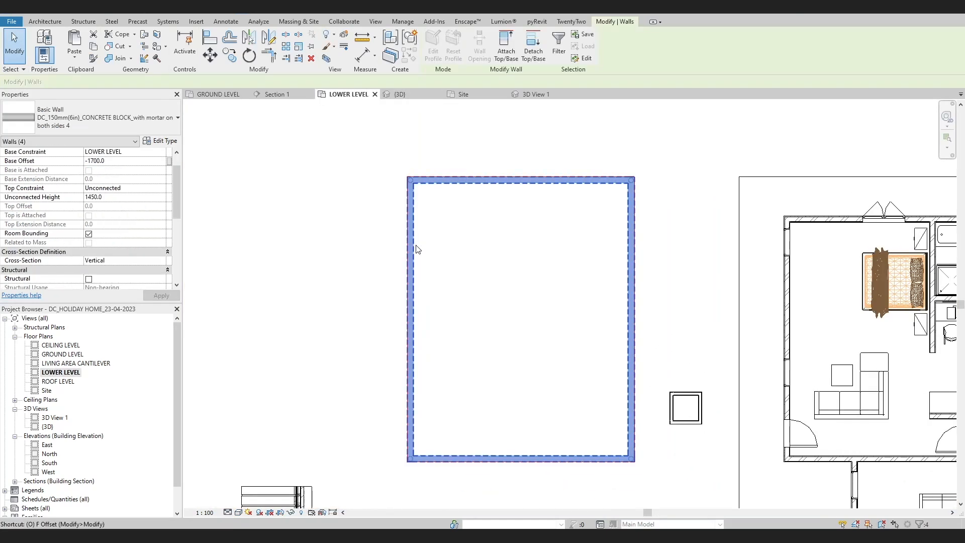
pyautogui.press('f')
pyautogui.doubleClick(146, 82)
pyautogui.write('450')
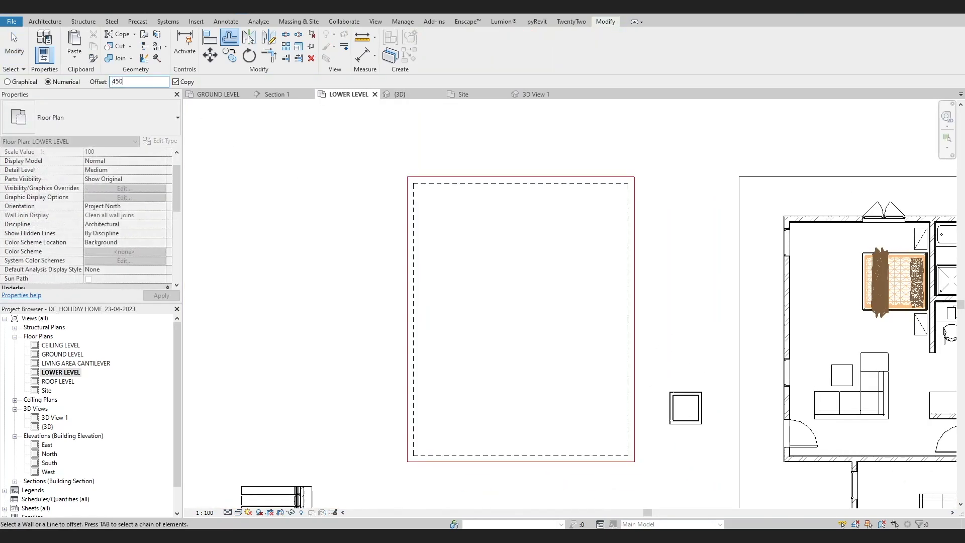
pyautogui.press('Tab')
pyautogui.click(418, 238)
pyautogui.press('Escape')
# Step: Select all four connected outer pool walls as a chain in the plan, and clear the selection
pyautogui.scroll(3, 431, 185)
pyautogui.click(416, 176)
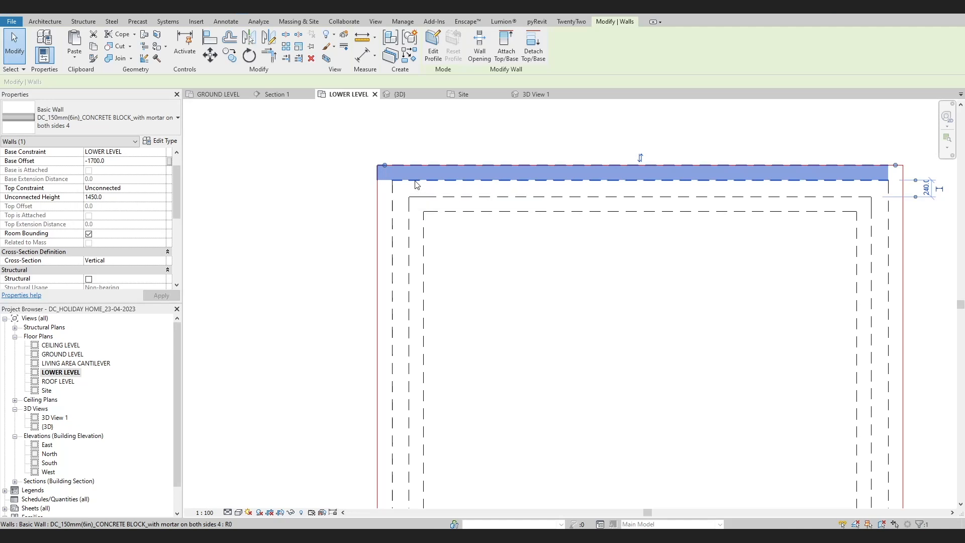
pyautogui.press('Escape')
pyautogui.press('Tab')
pyautogui.press('Tab')
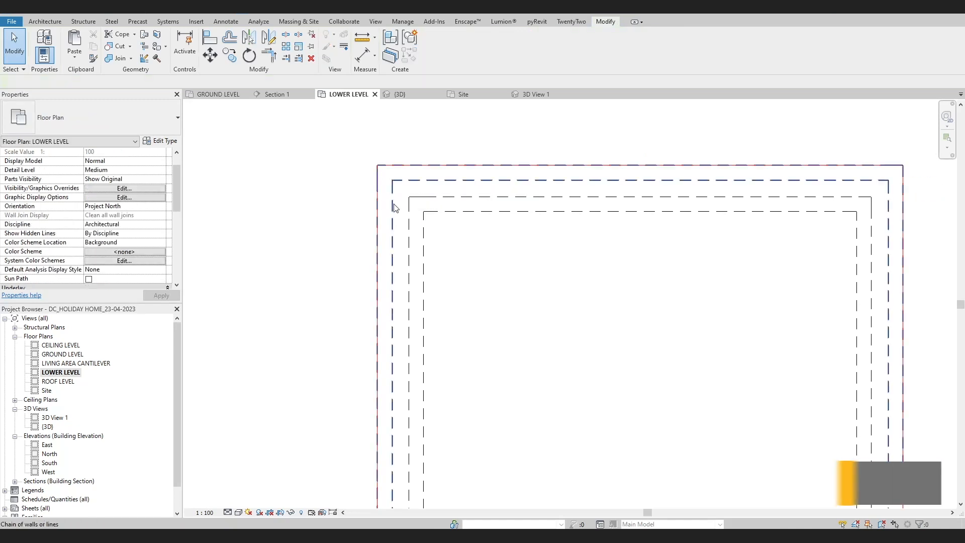
pyautogui.click(394, 203)
pyautogui.scroll(-5, 394, 203)
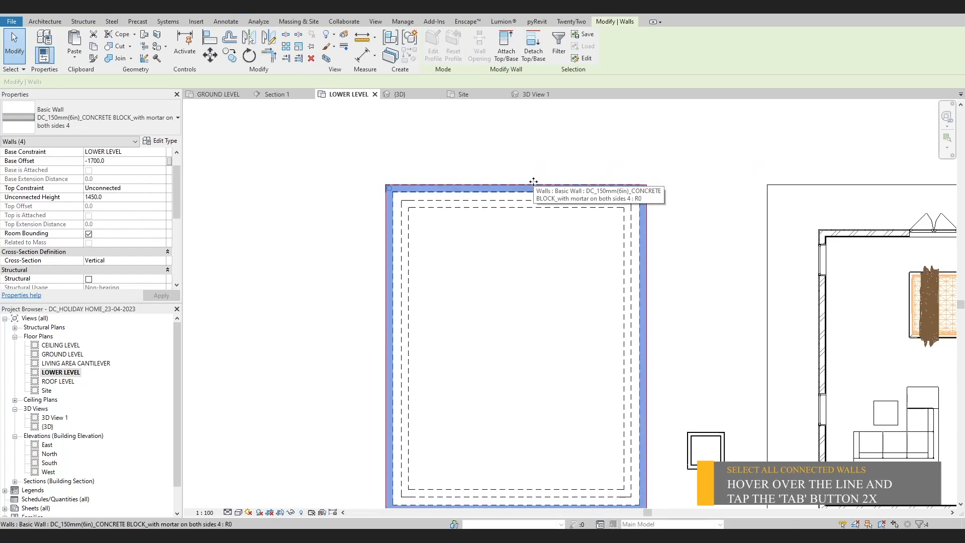
pyautogui.press('Escape')
# Step: In the default 3D view, select the pool pad from below and raise it by changing its height offset from level
pyautogui.click(401, 95)
pyautogui.scroll(2, 505, 297)
pyautogui.keyDown('shift'); pyautogui.moveTo(505, 297); pyautogui.dragTo(472, 337, button='middle'); pyautogui.keyUp('shift')
pyautogui.scroll(-3, 567, 362)
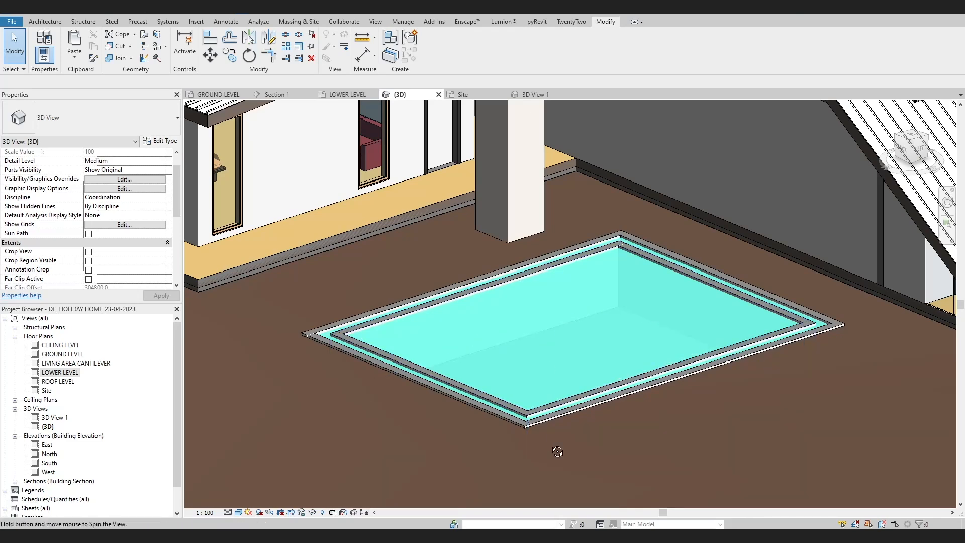
pyautogui.keyDown('shift'); pyautogui.moveTo(558, 451); pyautogui.dragTo(521, 386, button='middle'); pyautogui.keyUp('shift')
pyautogui.click(478, 369)
pyautogui.click(387, 395)
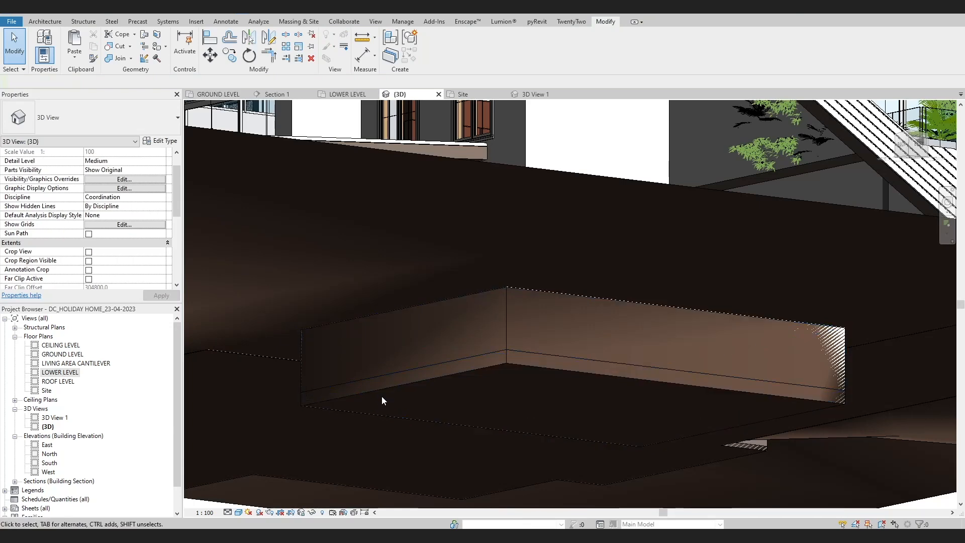
pyautogui.click(380, 391)
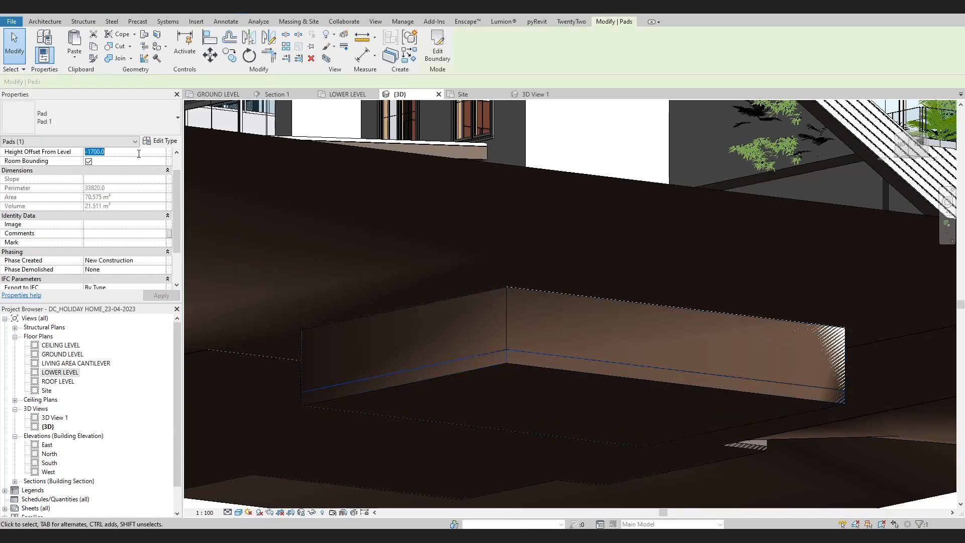
pyautogui.press('Return')
pyautogui.click(498, 364)
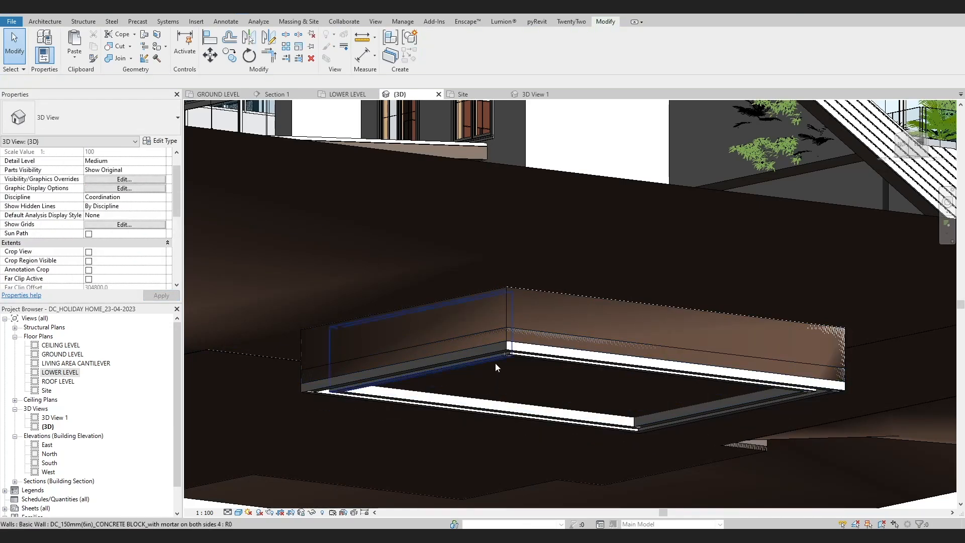
# Step: Select both the outer and inner pool wall chains and set their base offset to -1500 mm
pyautogui.scroll(-2, 495, 363)
pyautogui.keyDown('shift'); pyautogui.moveTo(496, 363); pyautogui.dragTo(503, 303, button='middle'); pyautogui.keyUp('shift')
pyautogui.scroll(3, 506, 386)
pyautogui.press('Tab')
pyautogui.click(506, 386)
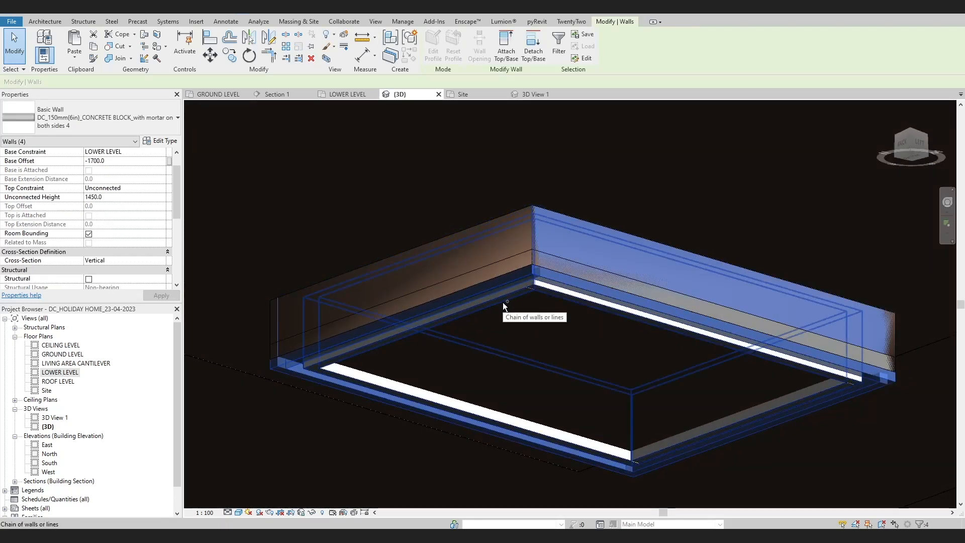
pyautogui.keyDown('ctrl'); pyautogui.click(503, 303); pyautogui.keyUp('ctrl')
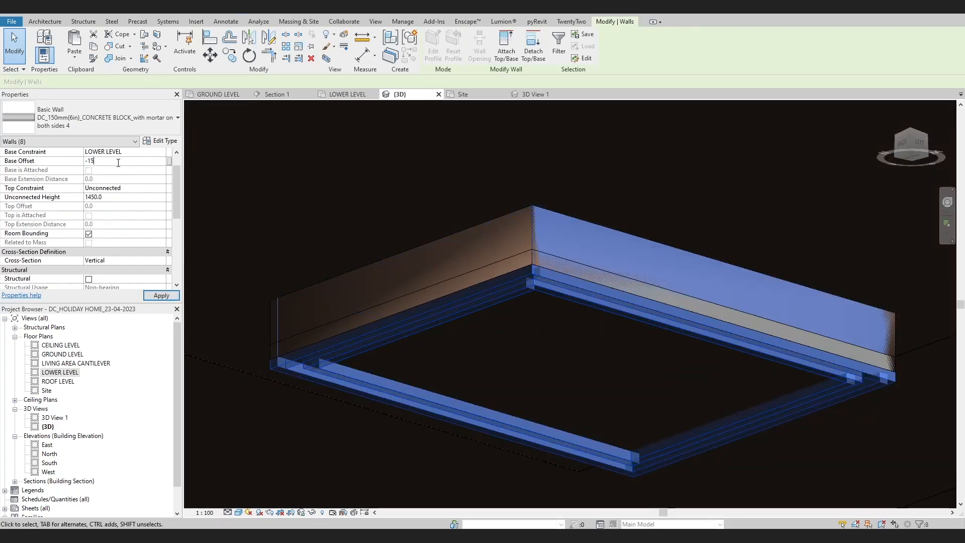
pyautogui.press('Return')
pyautogui.scroll(-1, 472, 370)
pyautogui.keyDown('shift'); pyautogui.moveTo(472, 370); pyautogui.dragTo(492, 516, button='middle'); pyautogui.keyUp('shift')
pyautogui.scroll(1, 491, 386)
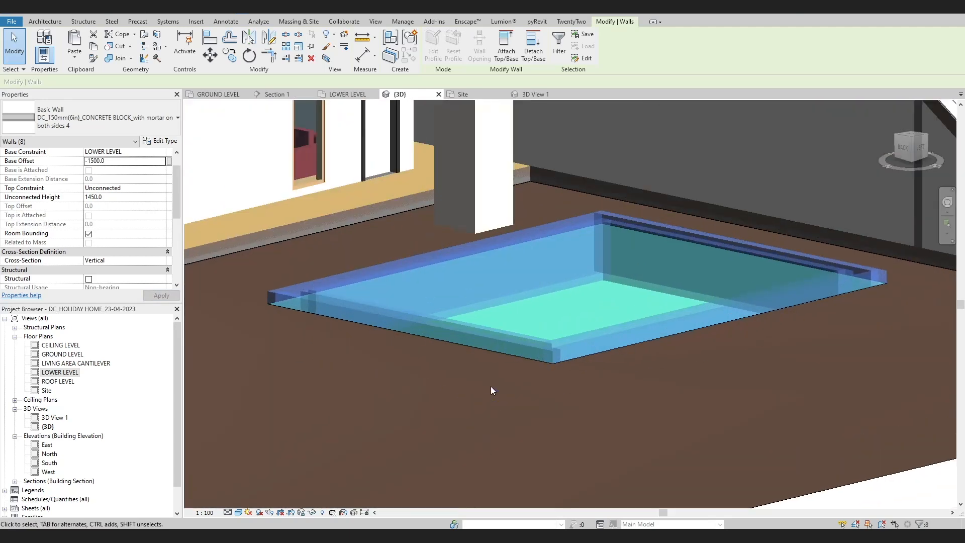
pyautogui.keyDown('shift'); pyautogui.moveTo(491, 386); pyautogui.dragTo(439, 409, button='middle'); pyautogui.keyUp('shift')
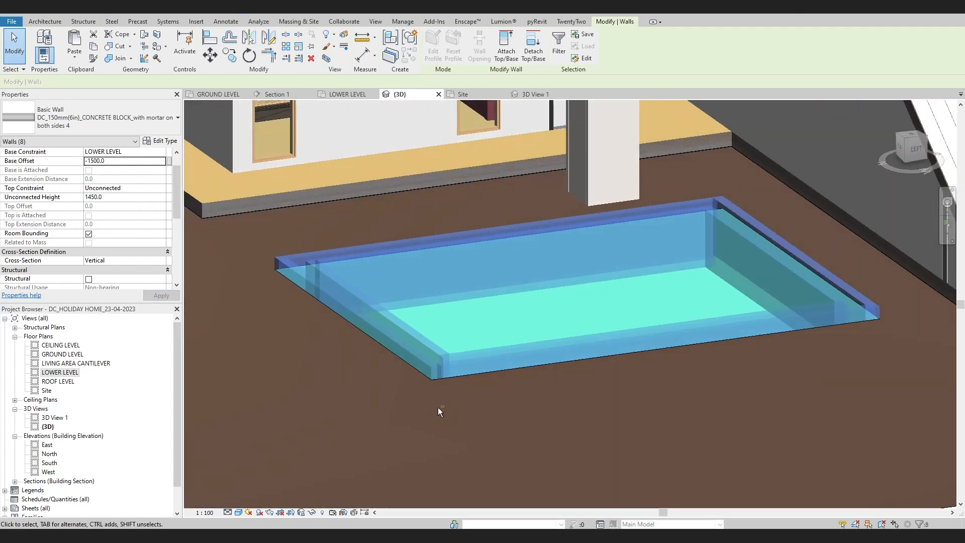
# Step: Try unconnected heights of 1000 mm and 1200 mm on all eight pool walls
pyautogui.click(121, 200)
pyautogui.write('1000')
pyautogui.press('Return')
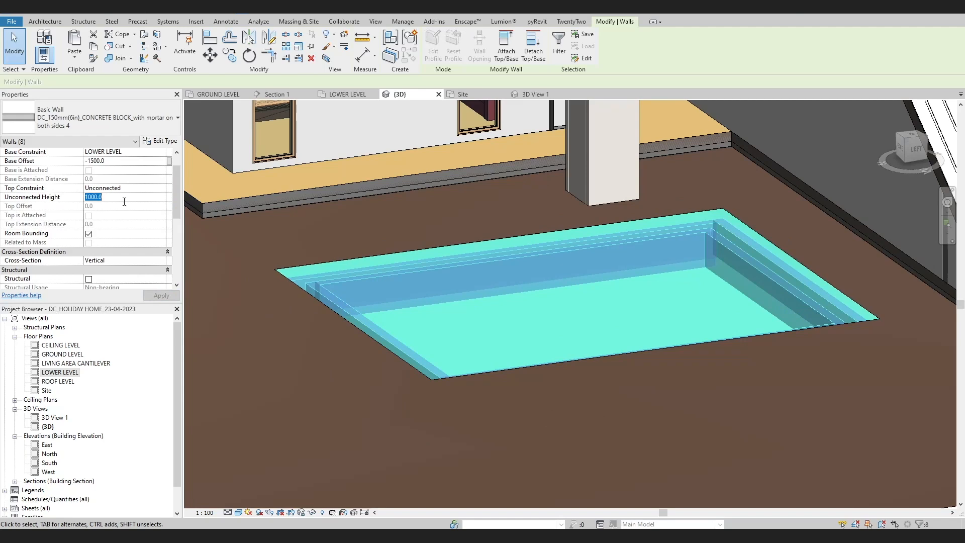
pyautogui.write('0')
pyautogui.press('Return')
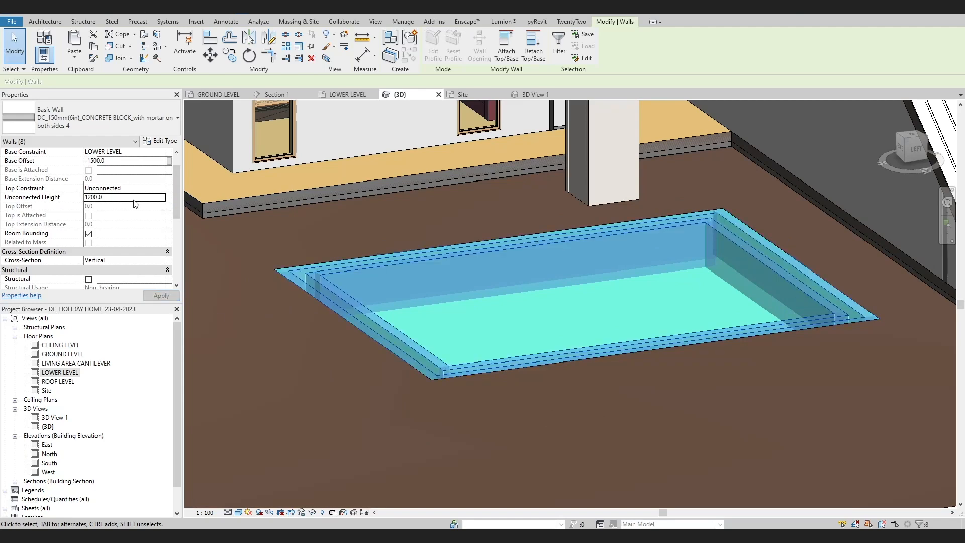
# Step: Set the unconnected height of all eight pool walls to 1250 mm and inspect both wall rings in 3D
pyautogui.write('1250')
pyautogui.press('Return')
pyautogui.click(302, 400)
pyautogui.keyDown('shift'); pyautogui.moveTo(302, 401); pyautogui.dragTo(272, 342, button='middle'); pyautogui.keyUp('shift')
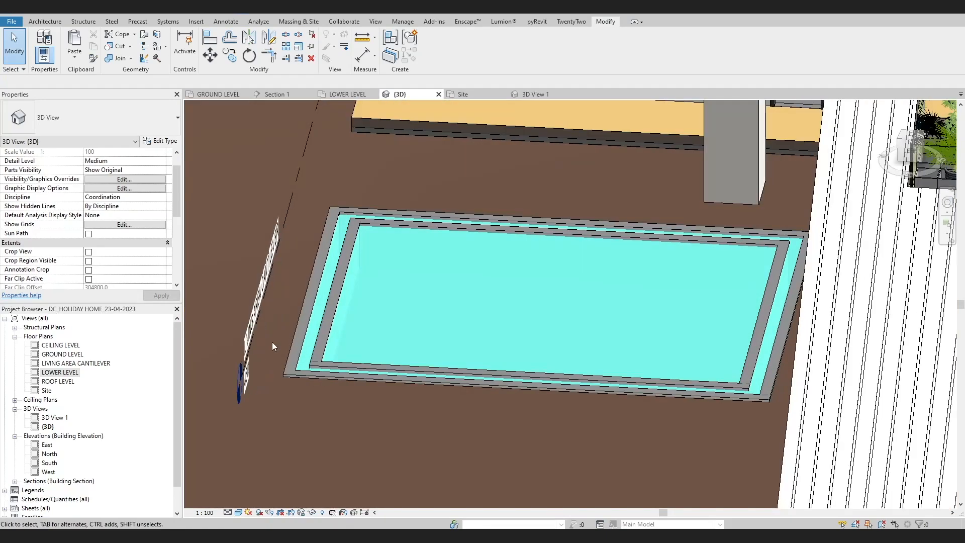
pyautogui.press('Tab')
pyautogui.press('Tab')
pyautogui.scroll(-2, 347, 219)
pyautogui.keyDown('shift'); pyautogui.moveTo(427, 342); pyautogui.dragTo(523, 321, button='middle'); pyautogui.keyUp('shift')
pyautogui.scroll(2, 538, 289)
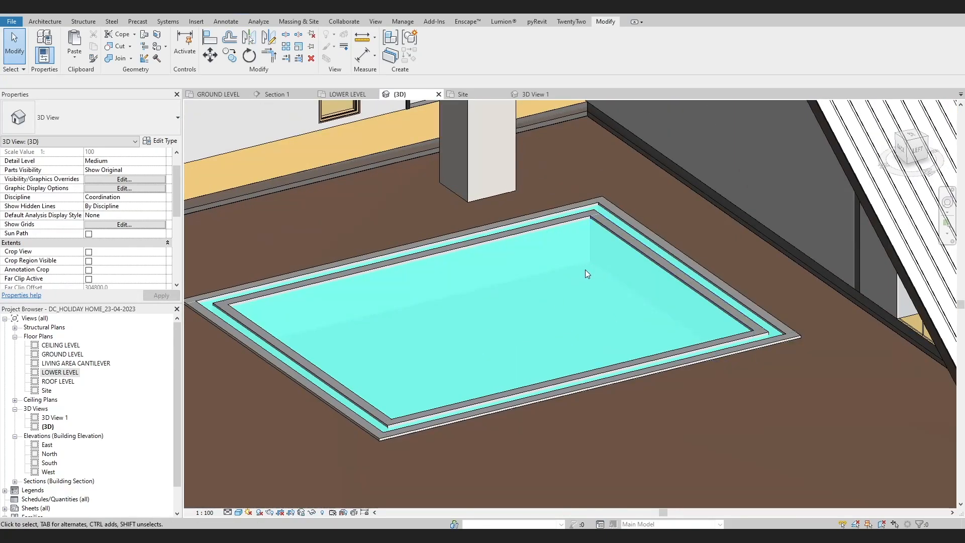
# Step: Open the LOWER LEVEL plan and inspect the house's timber floor beside the pool area
pyautogui.doubleClick(60, 372)
pyautogui.scroll(-2, 461, 303)
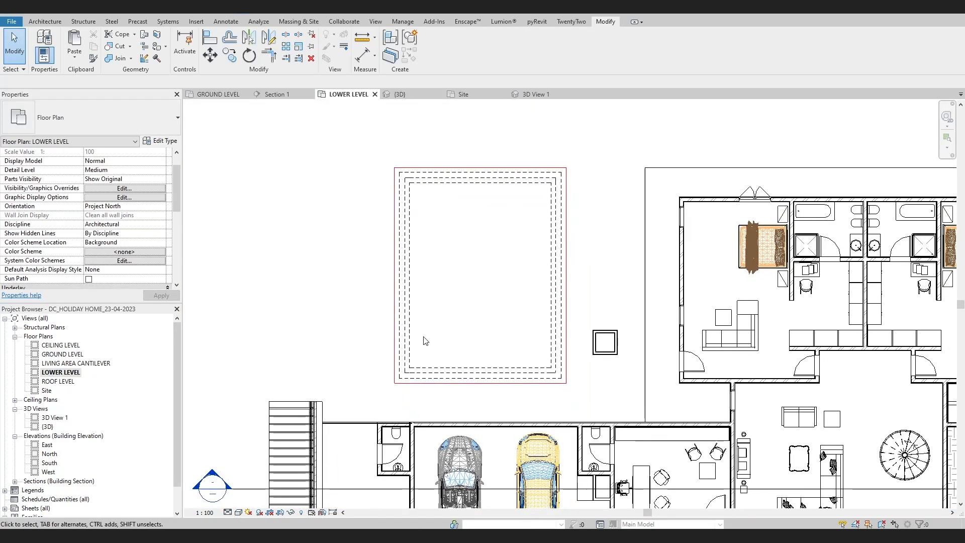
pyautogui.scroll(-4, 426, 341)
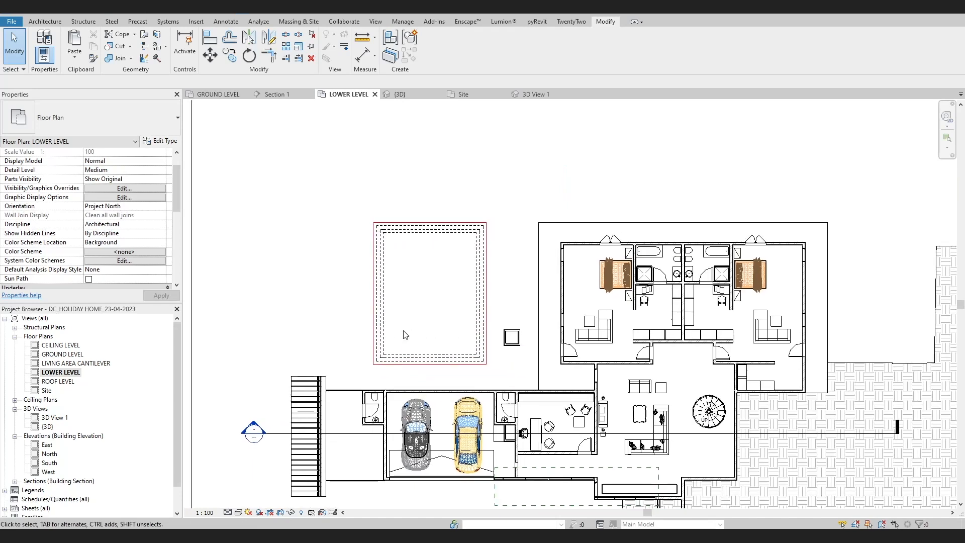
pyautogui.scroll(2, 384, 305)
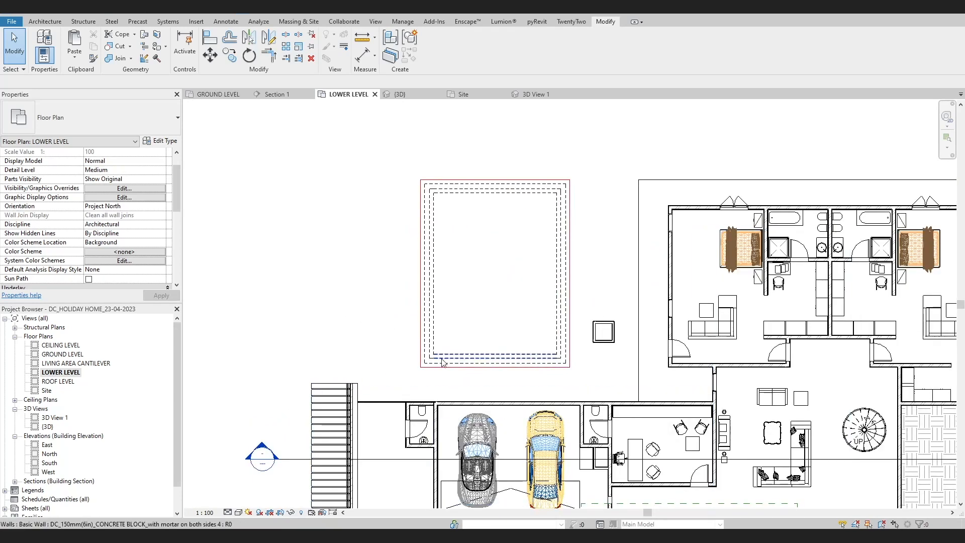
pyautogui.click(687, 295)
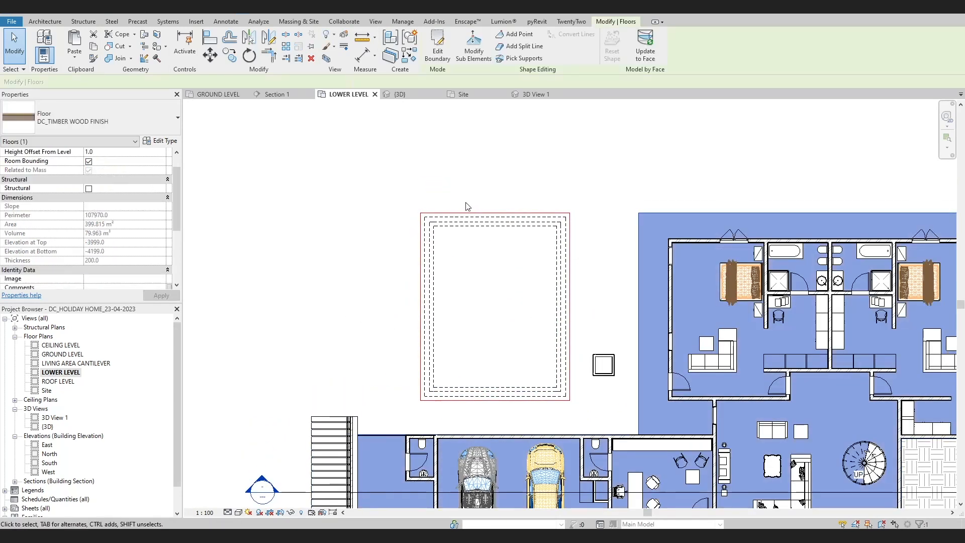
pyautogui.click(299, 246)
pyautogui.press('w')
pyautogui.press('a')
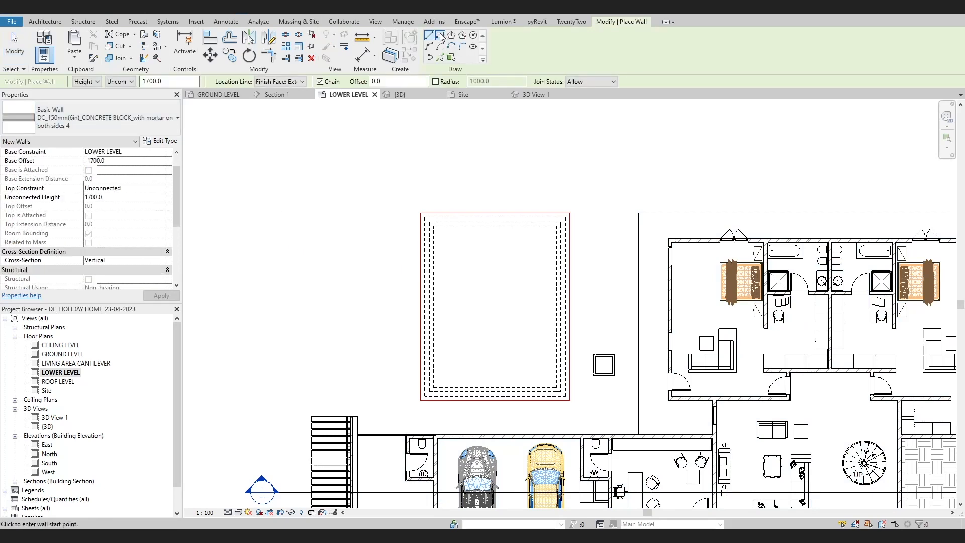
pyautogui.click(65, 121)
pyautogui.scroll(3, 56, 221)
pyautogui.scroll(-4, 56, 244)
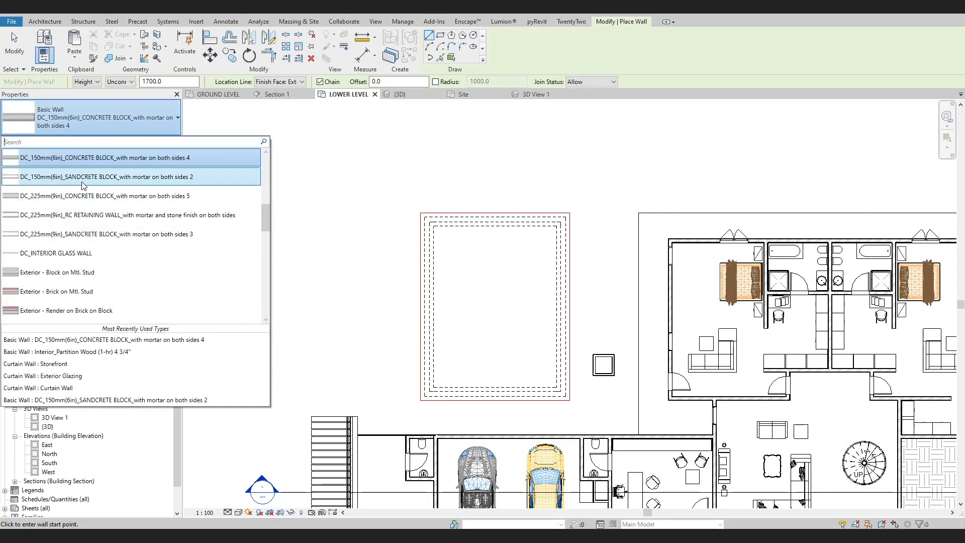
pyautogui.scroll(3, 83, 186)
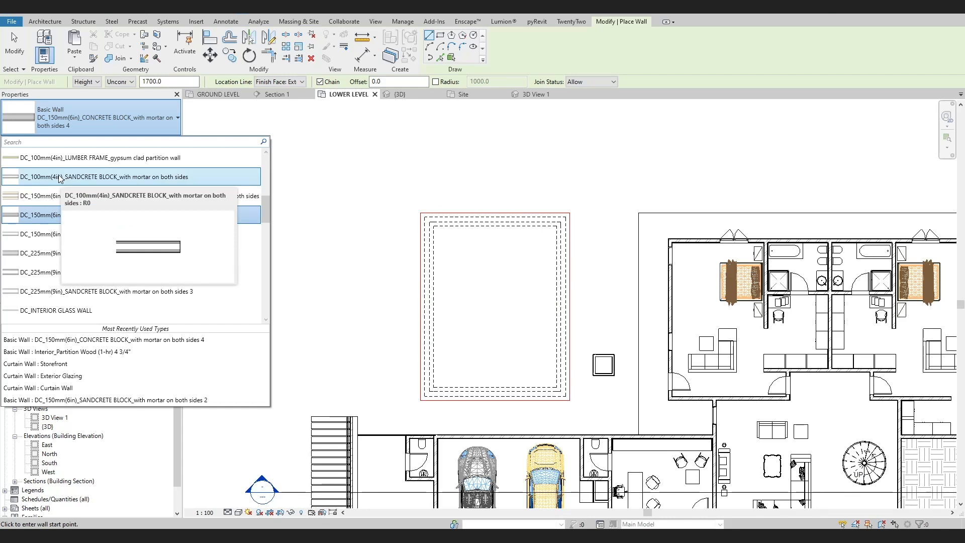
pyautogui.click(60, 157)
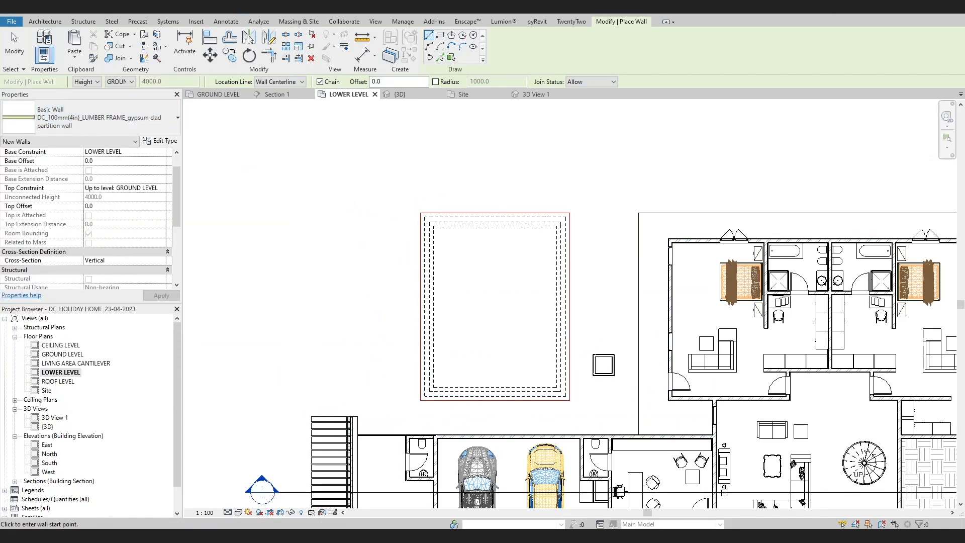
pyautogui.click(639, 435)
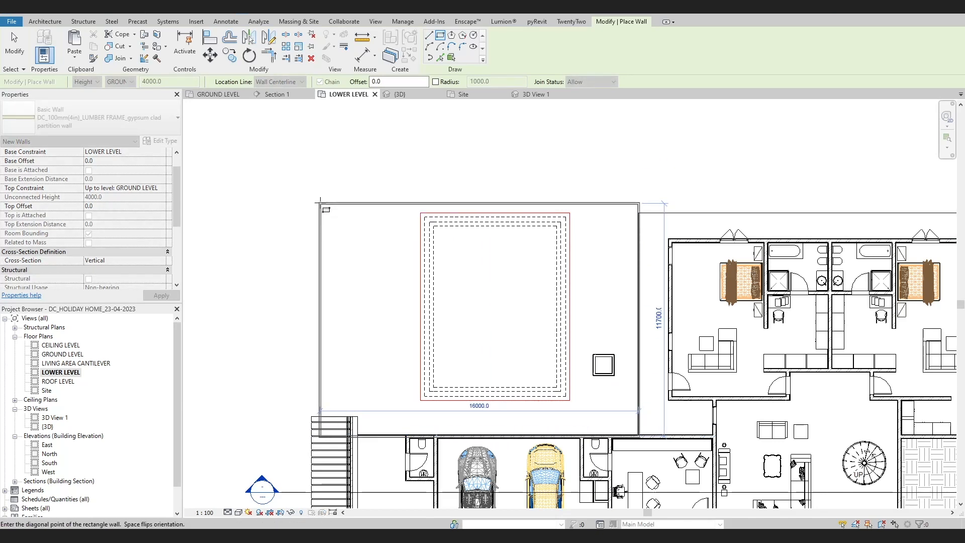
pyautogui.press('Escape')
# Step: Start a new floor in the LOWER LEVEL plan using the DC_CONCRETE ON STEEL DECK type
pyautogui.click(45, 21)
pyautogui.click(227, 45)
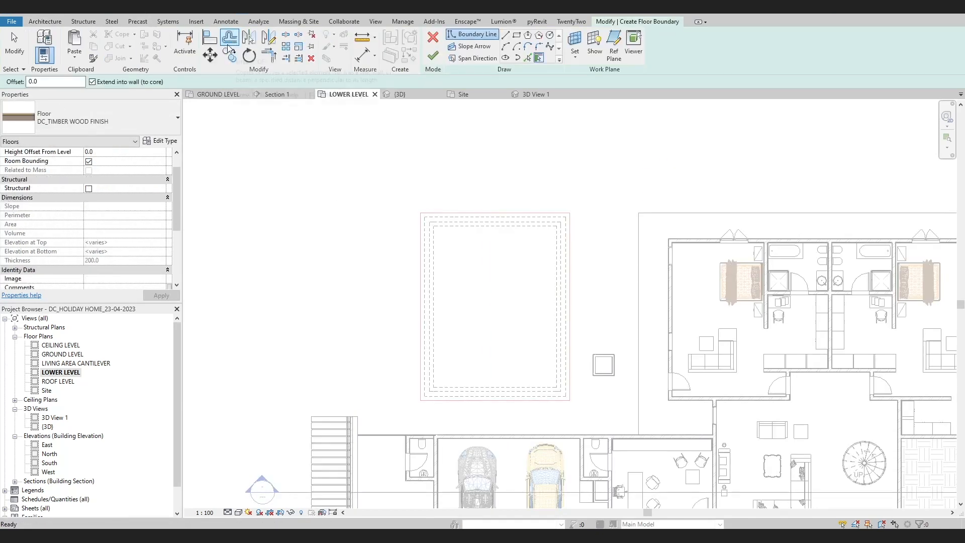
pyautogui.click(112, 126)
pyautogui.scroll(1, 48, 322)
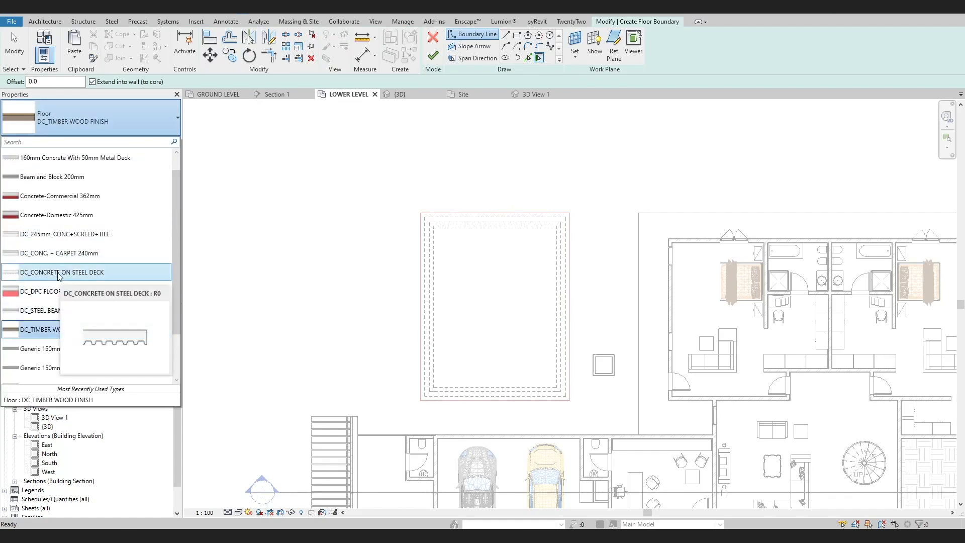
pyautogui.click(59, 276)
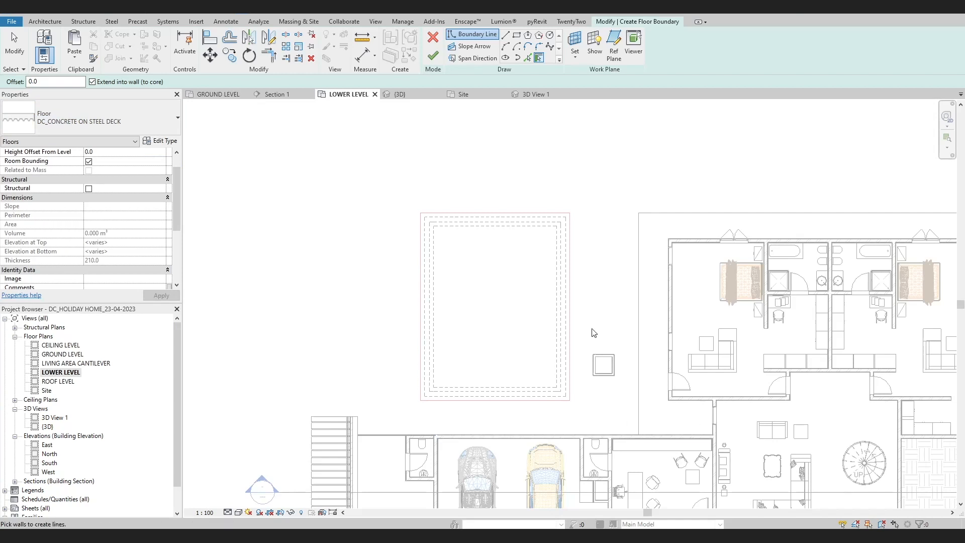
# Step: Sketch a rectangular deck boundary about 14958 mm wide from the house around the pool, and move its outer edge beyond the pool walls
pyautogui.click(516, 34)
pyautogui.click(639, 434)
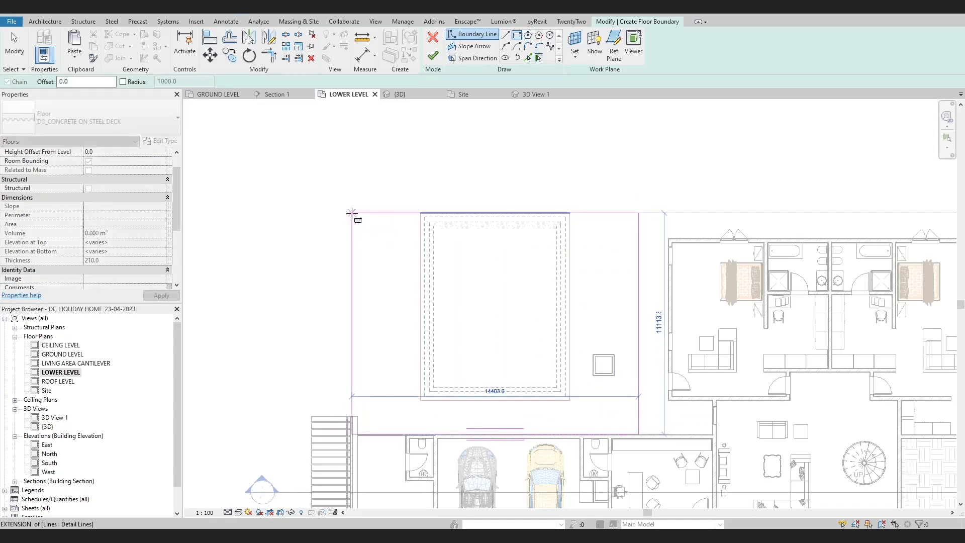
pyautogui.click(341, 213)
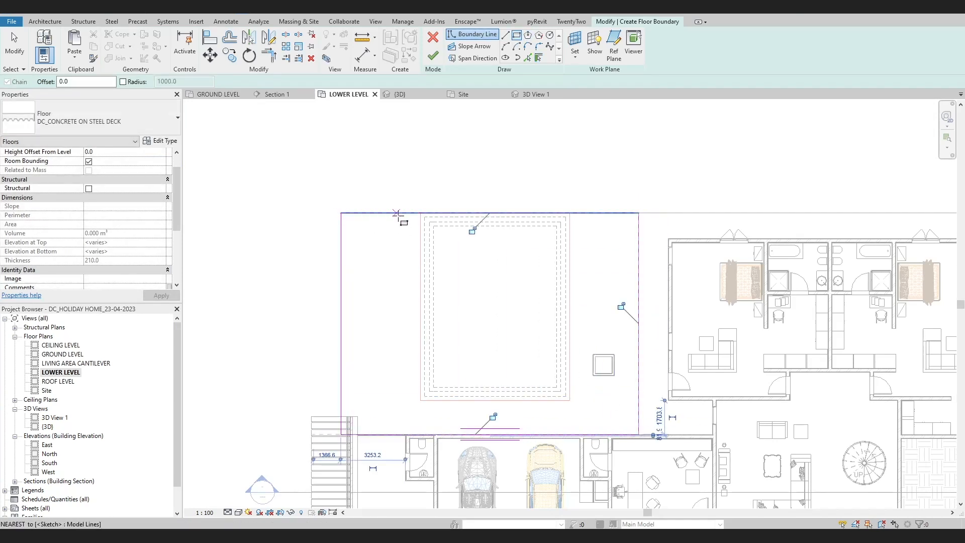
pyautogui.press('Escape')
pyautogui.press('Escape')
pyautogui.click(399, 212)
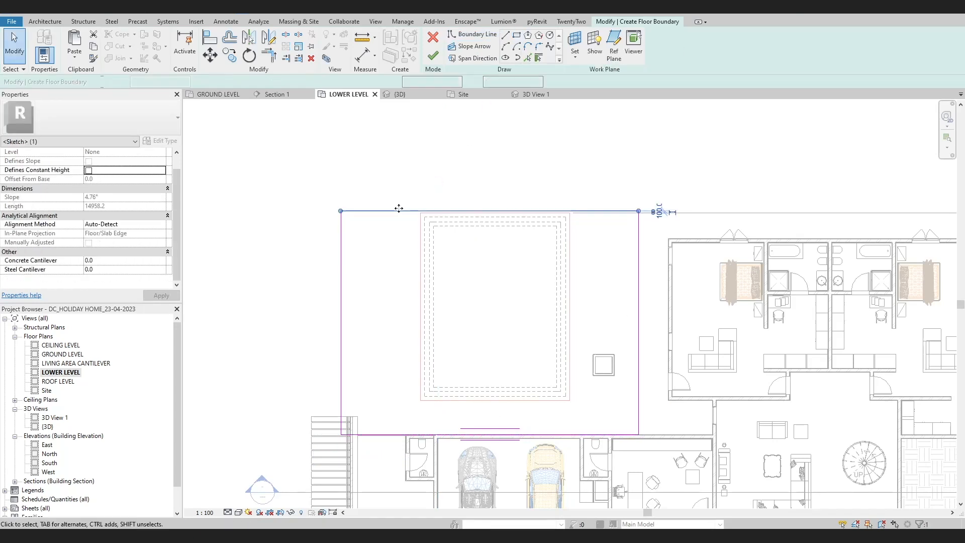
pyautogui.moveTo(399, 210); pyautogui.dragTo(400, 201)
# Step: Add a rectangular opening along the outer edge of the pool, finish the deck floor and open the 3D view
pyautogui.click(517, 36)
pyautogui.click(421, 213)
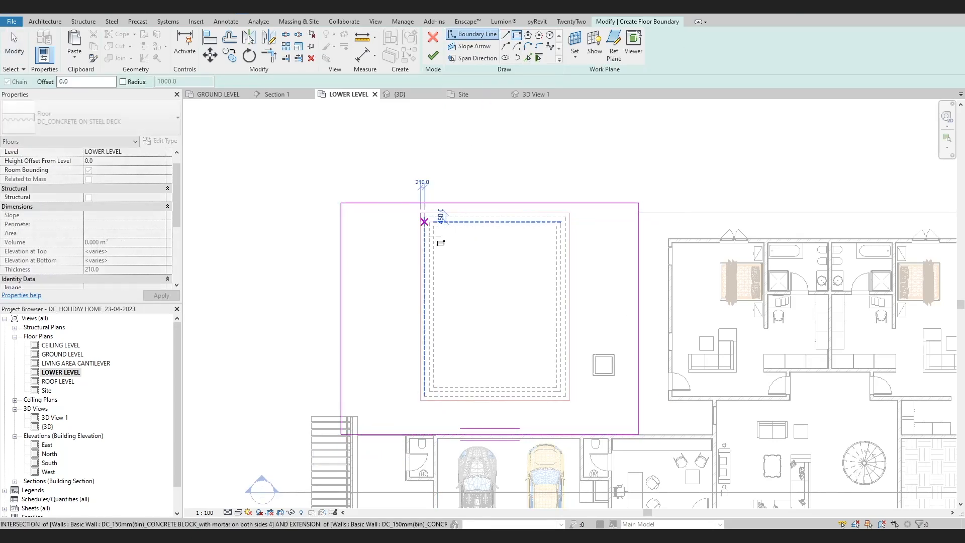
pyautogui.click(569, 400)
pyautogui.click(433, 55)
pyautogui.click(207, 13)
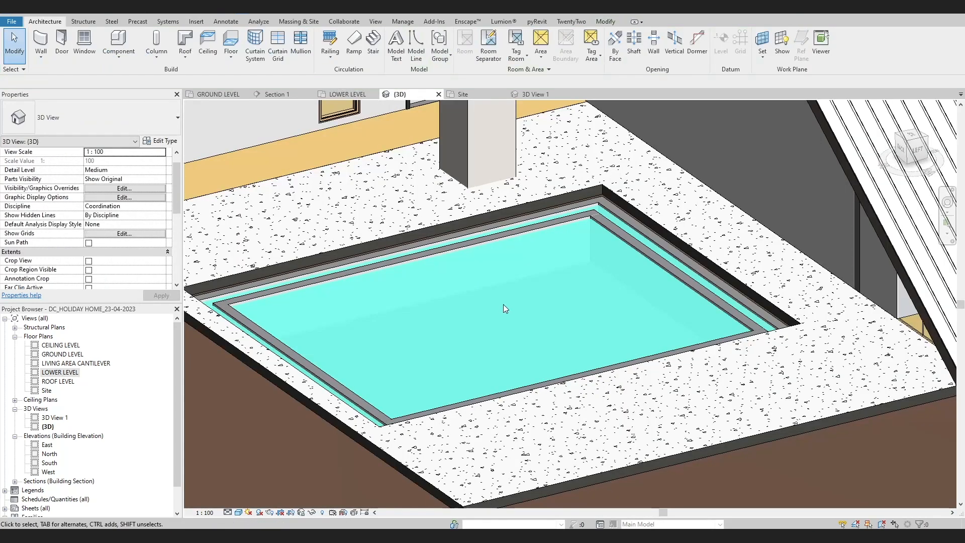
# Step: Align the top face of the concrete deck floor with the tops of the pool walls
pyautogui.scroll(-3, 503, 303)
pyautogui.keyDown('shift'); pyautogui.moveTo(553, 340); pyautogui.dragTo(709, 281, button='middle'); pyautogui.keyUp('shift')
pyautogui.scroll(5, 324, 340)
pyautogui.click(311, 332)
pyautogui.scroll(-3, 310, 332)
pyautogui.keyDown('shift'); pyautogui.moveTo(310, 332); pyautogui.dragTo(342, 322, button='middle'); pyautogui.keyUp('shift')
pyautogui.scroll(3, 342, 322)
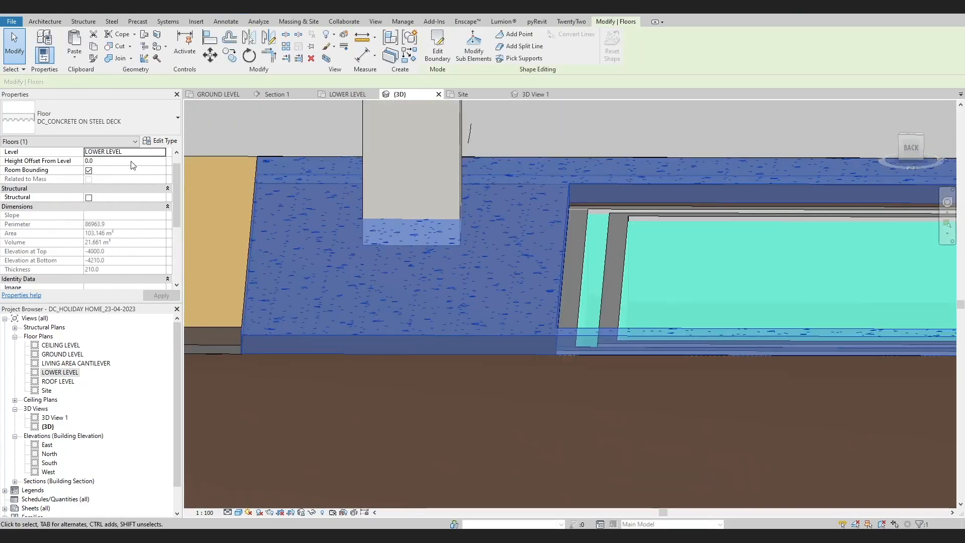
pyautogui.press('a')
pyautogui.press('l')
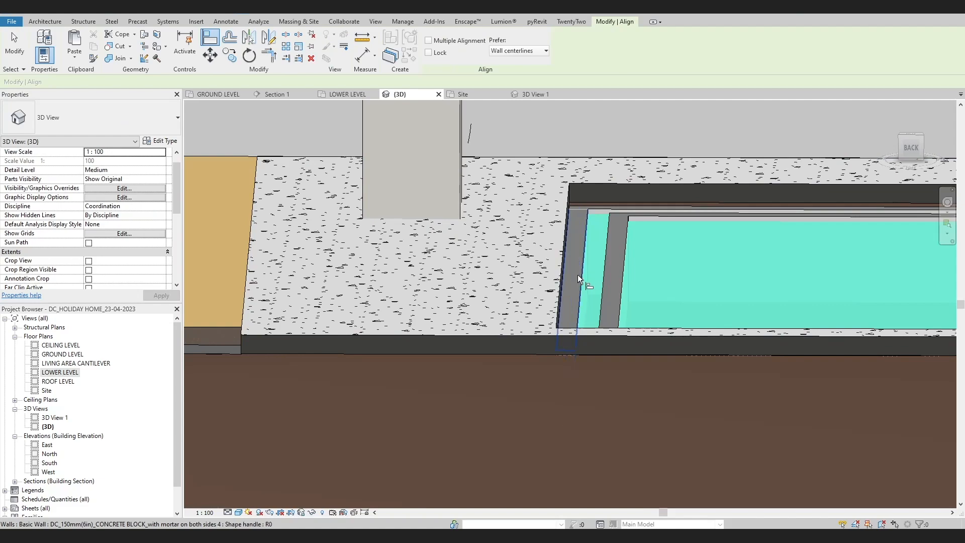
pyautogui.click(501, 332)
pyautogui.press('Escape')
pyautogui.press('Escape')
# Step: Edit the deck floor's boundary and align its outer edge with the outer edge of the house's timber floor
pyautogui.scroll(-3, 498, 379)
pyautogui.keyDown('shift'); pyautogui.moveTo(498, 379); pyautogui.dragTo(446, 375, button='middle'); pyautogui.keyUp('shift')
pyautogui.scroll(-2, 459, 433)
pyautogui.scroll(3, 496, 377)
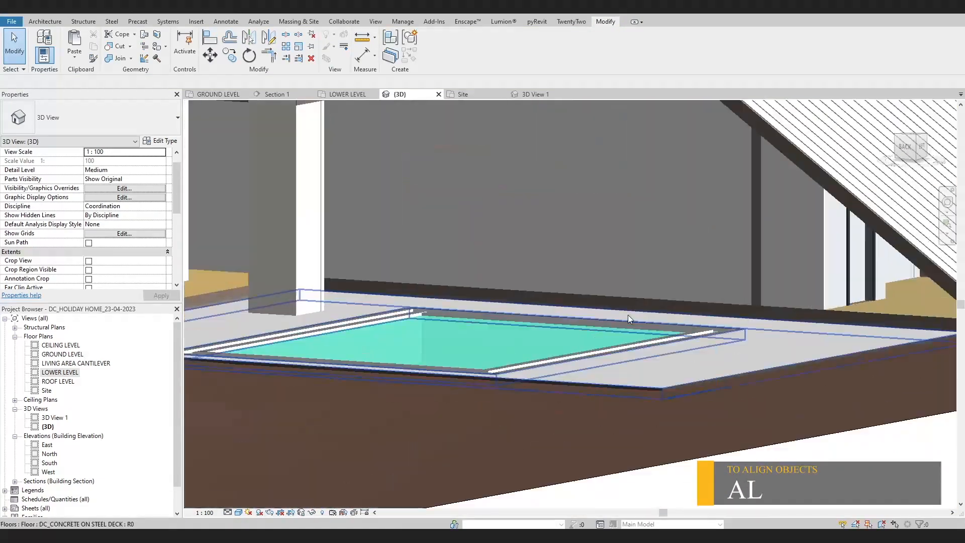
pyautogui.moveTo(523, 367)
pyautogui.keyDown('shift'); pyautogui.mouseDown(button='middle')
pyautogui.moveTo(578, 421)
pyautogui.moveTo(626, 376)
pyautogui.mouseUp(button='middle'); pyautogui.keyUp('shift')
pyautogui.doubleClick(626, 376)
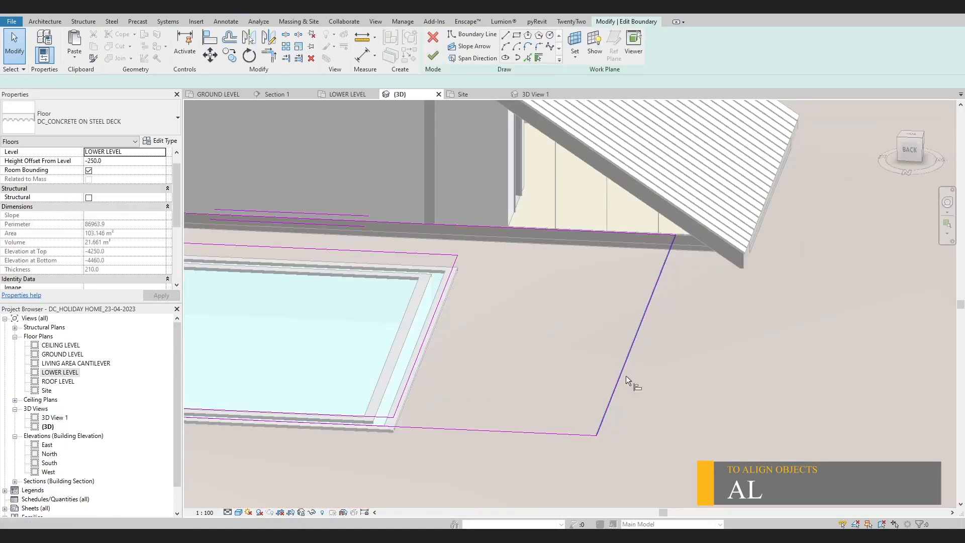
pyautogui.press('a')
pyautogui.press('l')
pyautogui.click(745, 268)
pyautogui.scroll(-3, 639, 332)
pyautogui.keyDown('shift'); pyautogui.moveTo(646, 362); pyautogui.dragTo(521, 445, button='middle'); pyautogui.keyUp('shift')
pyautogui.click(357, 372)
pyautogui.click(364, 398)
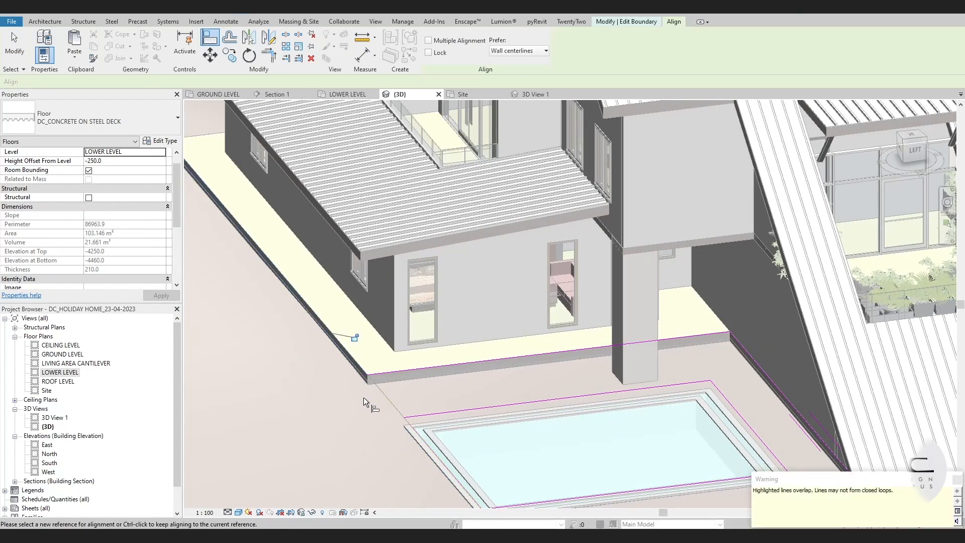
pyautogui.keyDown('shift'); pyautogui.moveTo(365, 416); pyautogui.dragTo(408, 435, button='middle'); pyautogui.keyUp('shift')
pyautogui.press('Escape')
pyautogui.press('Escape')
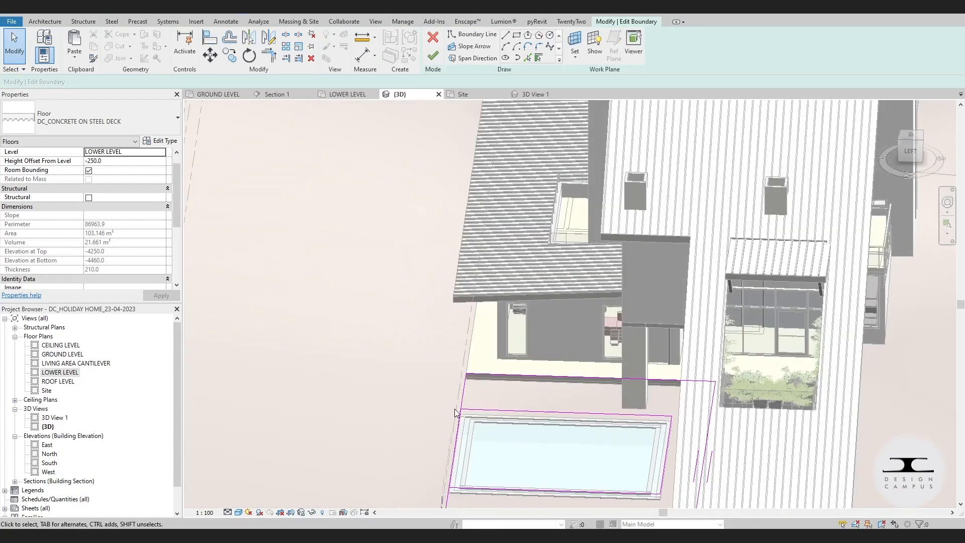
# Step: Move the deck boundary's outer edge about 1600 mm outward from the timber floor's edge
pyautogui.scroll(3, 457, 413)
pyautogui.scroll(-2, 457, 413)
pyautogui.click(393, 347)
pyautogui.moveTo(393, 347); pyautogui.dragTo(364, 360)
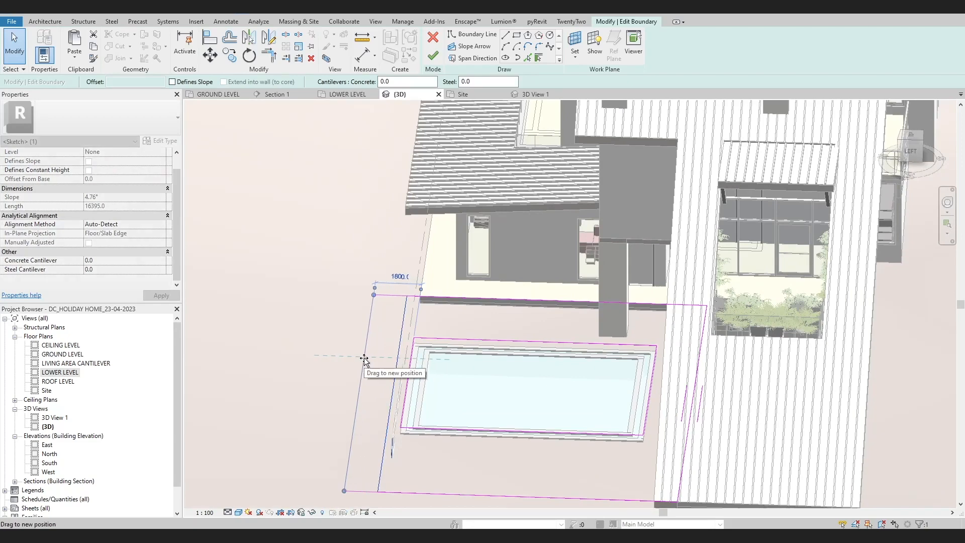
pyautogui.moveTo(362, 360)
pyautogui.keyDown('shift'); pyautogui.mouseDown(button='middle')
pyautogui.moveTo(499, 362)
pyautogui.moveTo(511, 370)
pyautogui.moveTo(495, 385)
pyautogui.mouseUp(button='middle'); pyautogui.keyUp('shift')
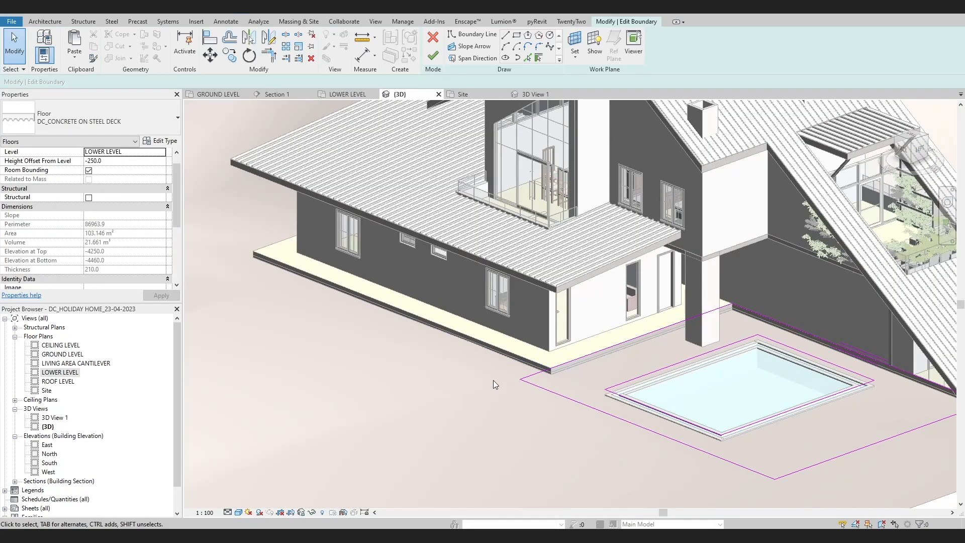
# Step: Extend the deck boundary along the timber floor to its far end, trim the lines into a closed corner and finish the sketch
pyautogui.click(267, 250)
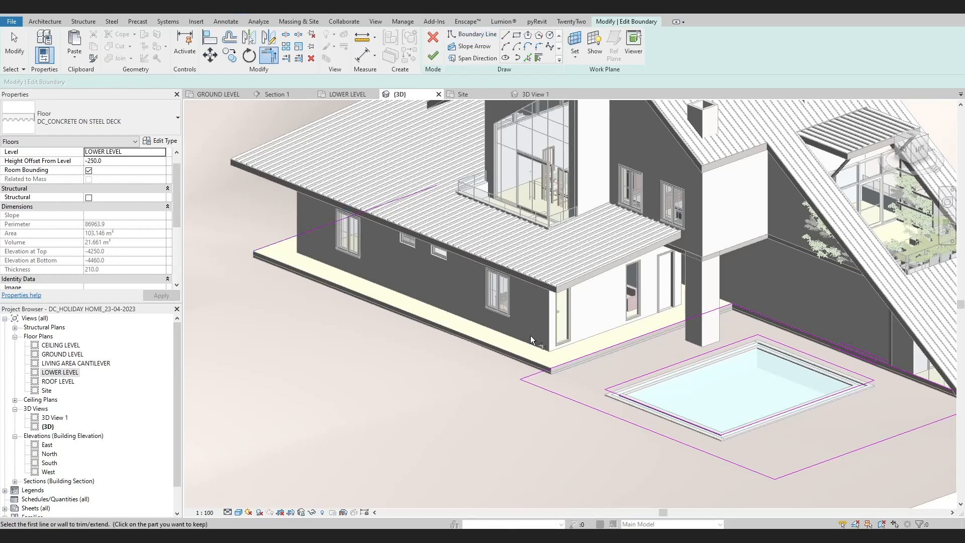
pyautogui.click(528, 57)
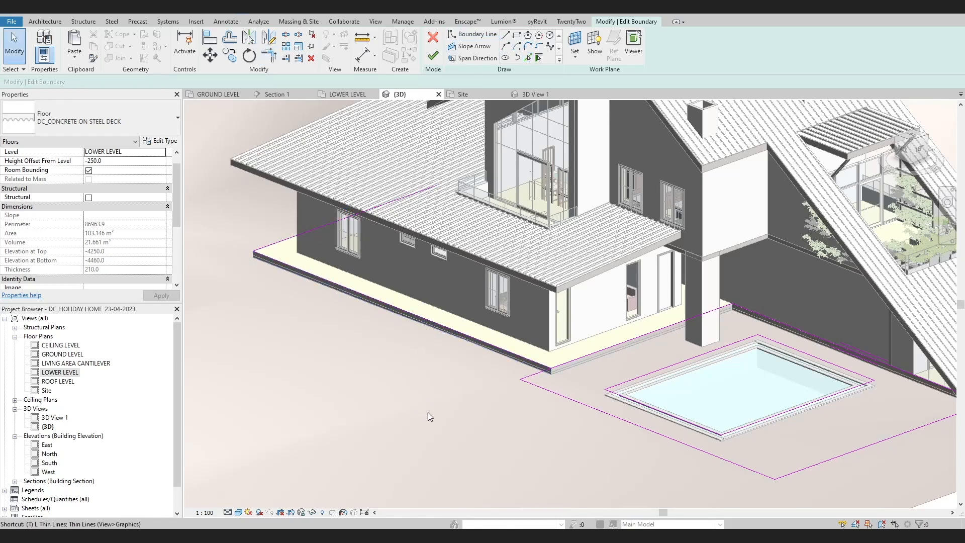
pyautogui.click(241, 260)
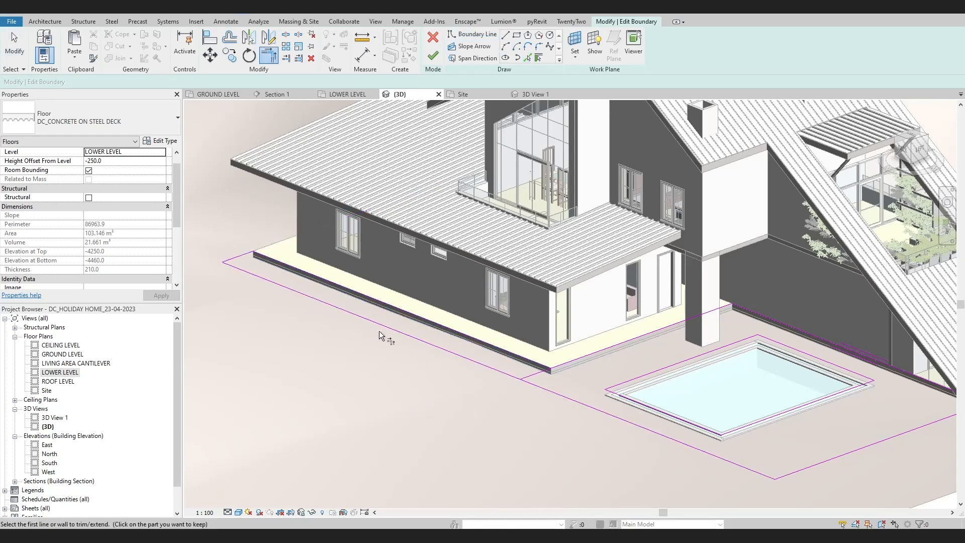
pyautogui.click(433, 57)
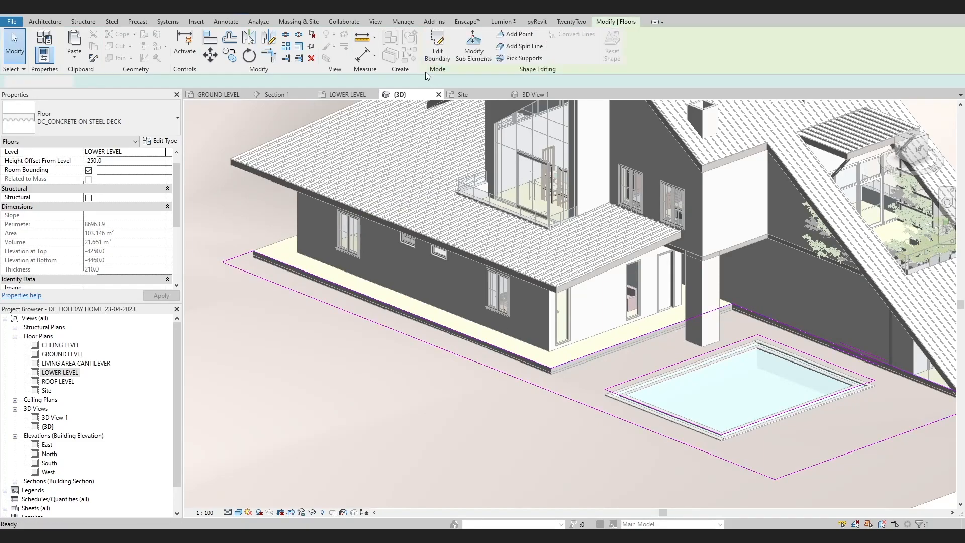
pyautogui.moveTo(359, 392)
pyautogui.keyDown('shift'); pyautogui.mouseDown(button='middle')
pyautogui.moveTo(372, 422)
pyautogui.moveTo(342, 382)
pyautogui.moveTo(375, 350)
pyautogui.mouseUp(button='middle'); pyautogui.keyUp('shift')
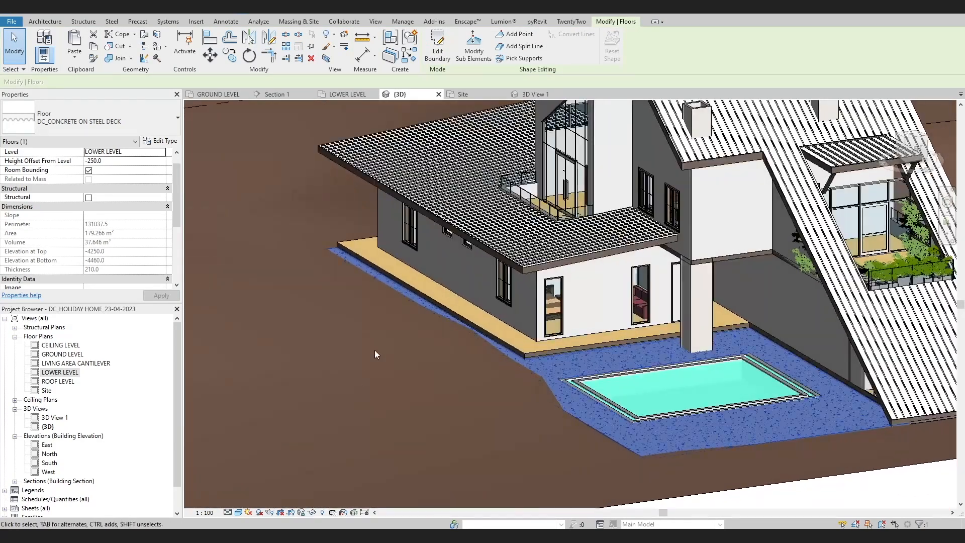
# Step: Edit the topography surface by placing points at elevation -4300 along the deck's outer edges, and finish the surface
pyautogui.scroll(-2, 296, 307)
pyautogui.click(369, 386)
pyautogui.click(433, 448)
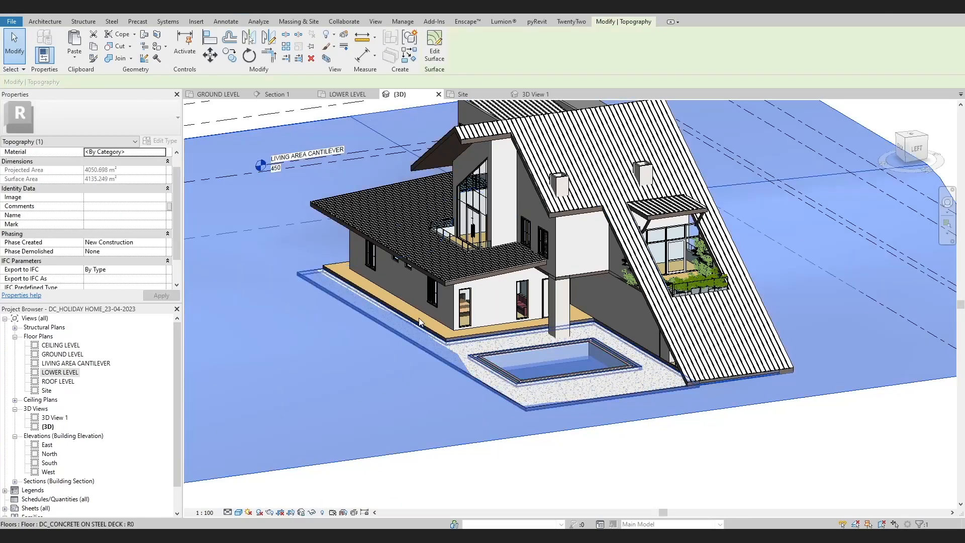
pyautogui.click(435, 45)
pyautogui.scroll(3, 316, 285)
pyautogui.click(301, 285)
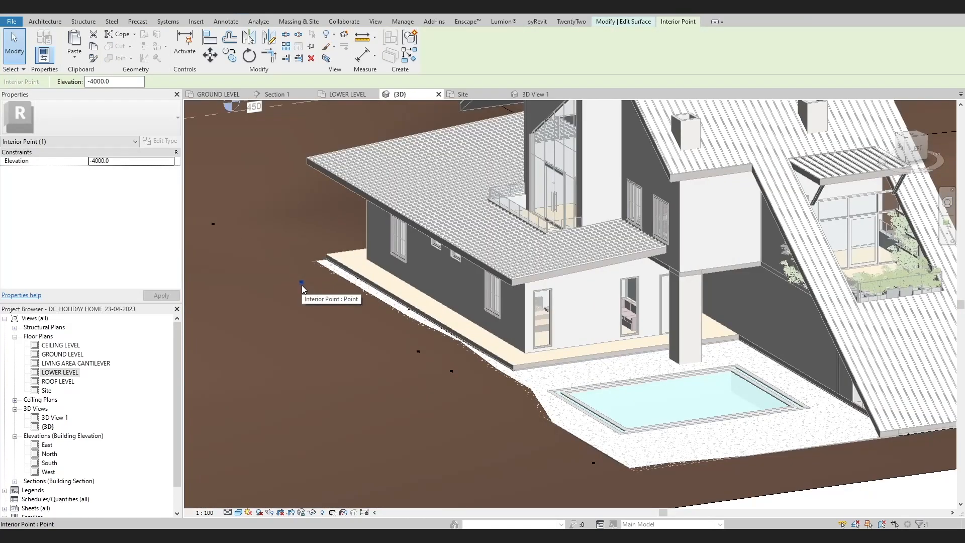
pyautogui.click(321, 301)
pyautogui.click(473, 400)
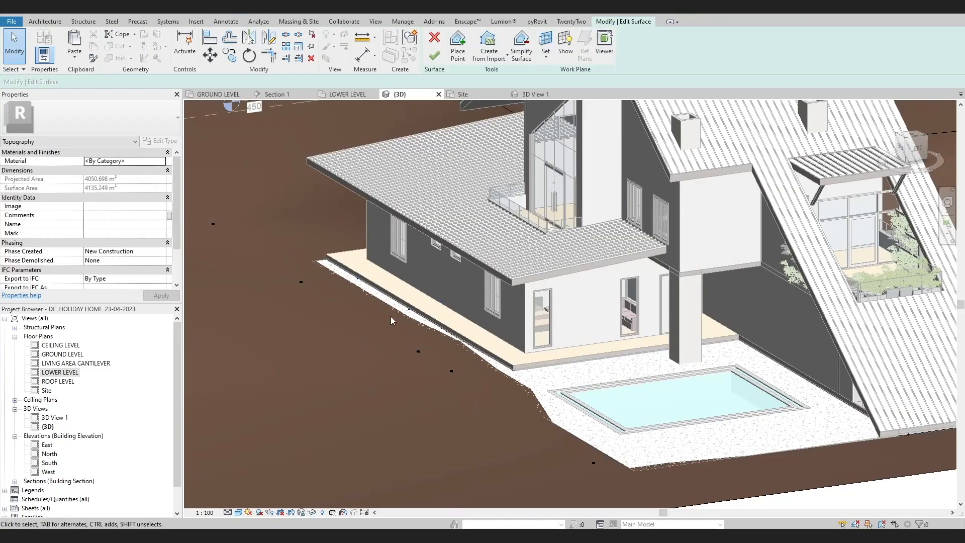
pyautogui.click(456, 46)
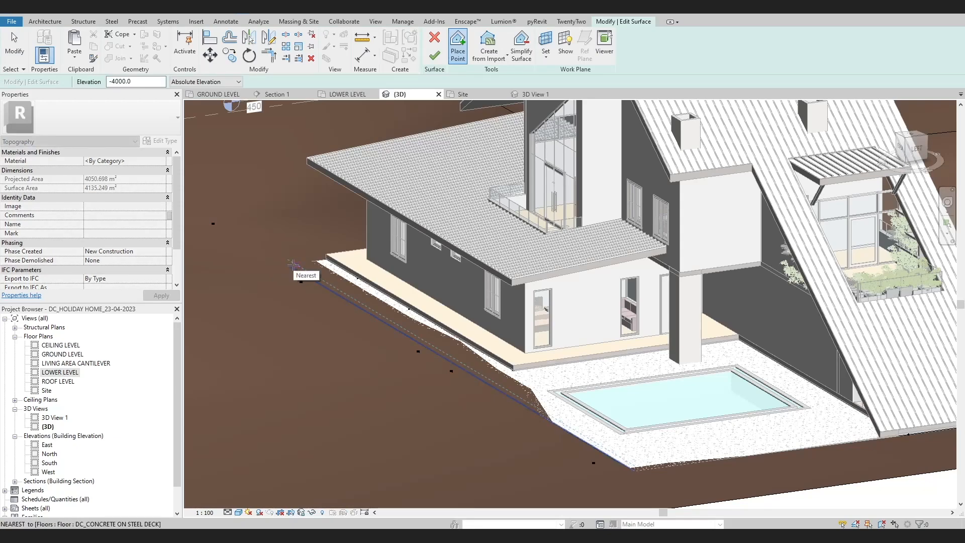
pyautogui.press('Escape')
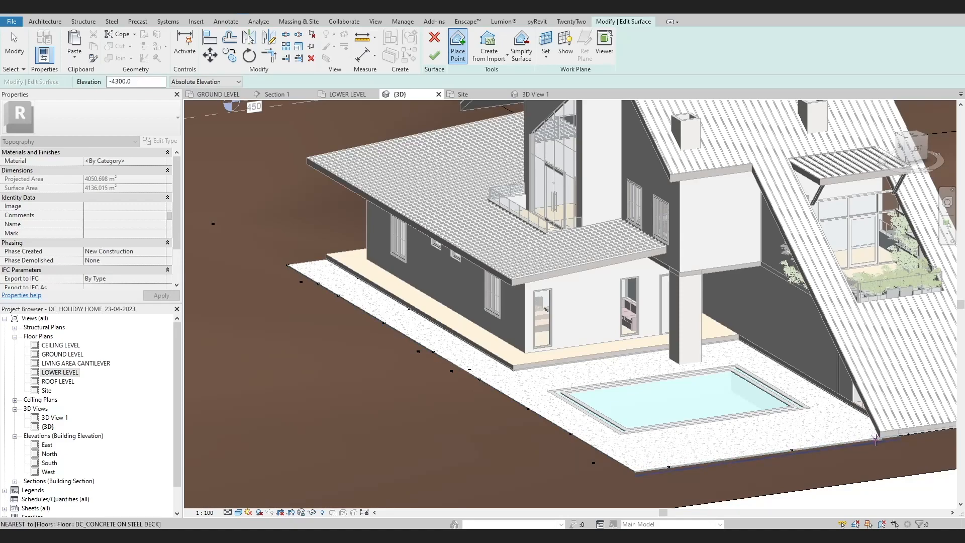
pyautogui.click(433, 59)
# Step: Examine the extended deck and surrounding terrain in 3D, and check the inner pool walls by selecting one wall and the whole chain
pyautogui.keyDown('shift'); pyautogui.moveTo(382, 377); pyautogui.dragTo(448, 351, button='middle'); pyautogui.keyUp('shift')
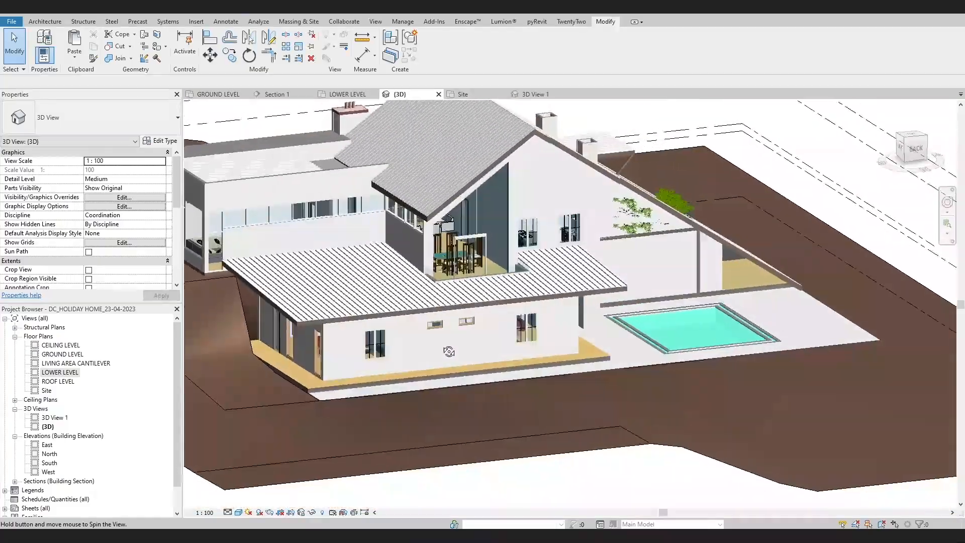
pyautogui.scroll(2, 354, 398)
pyautogui.moveTo(354, 398)
pyautogui.keyDown('shift'); pyautogui.mouseDown(button='middle')
pyautogui.moveTo(379, 367)
pyautogui.moveTo(302, 390)
pyautogui.moveTo(467, 395)
pyautogui.moveTo(422, 355)
pyautogui.moveTo(381, 442)
pyautogui.moveTo(358, 382)
pyautogui.mouseUp(button='middle'); pyautogui.keyUp('shift')
pyautogui.scroll(2, 415, 366)
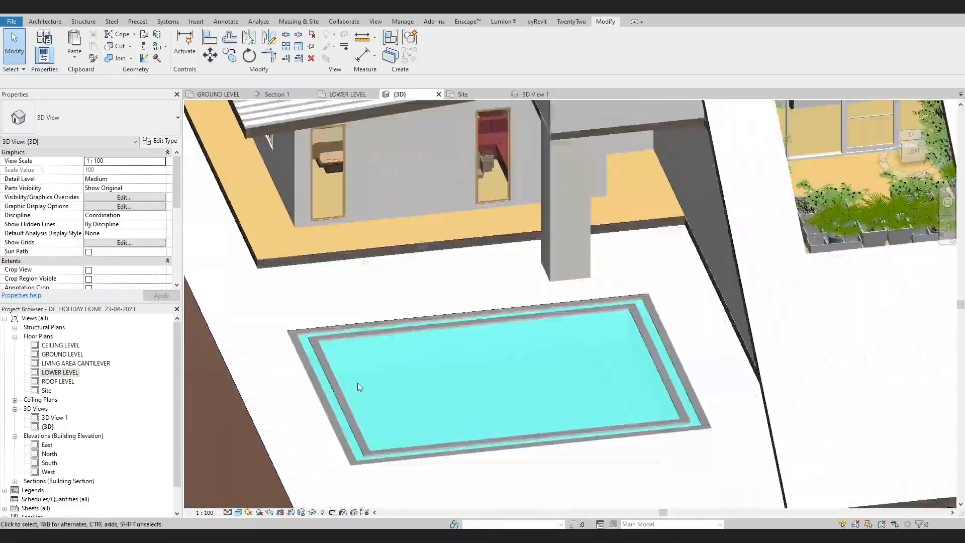
pyautogui.scroll(1, 357, 382)
pyautogui.click(328, 397)
pyautogui.scroll(-1, 326, 394)
pyautogui.scroll(1, 456, 387)
pyautogui.keyDown('shift'); pyautogui.moveTo(459, 388); pyautogui.dragTo(435, 320, button='middle'); pyautogui.keyUp('shift')
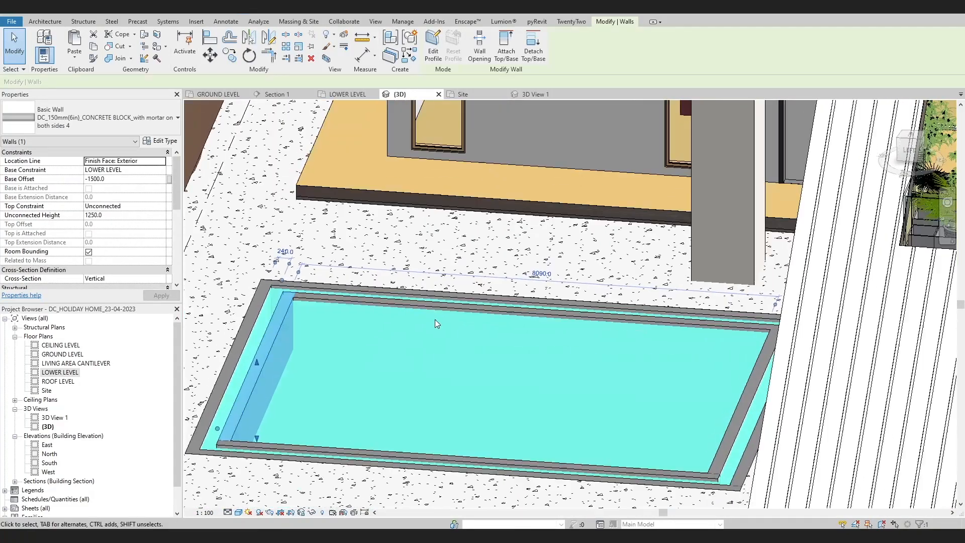
pyautogui.click(435, 320)
pyautogui.scroll(-2, 288, 354)
pyautogui.keyDown('shift'); pyautogui.moveTo(288, 354); pyautogui.dragTo(328, 348, button='middle'); pyautogui.keyUp('shift')
pyautogui.scroll(1, 314, 346)
pyautogui.scroll(-1, 312, 370)
pyautogui.press('Tab')
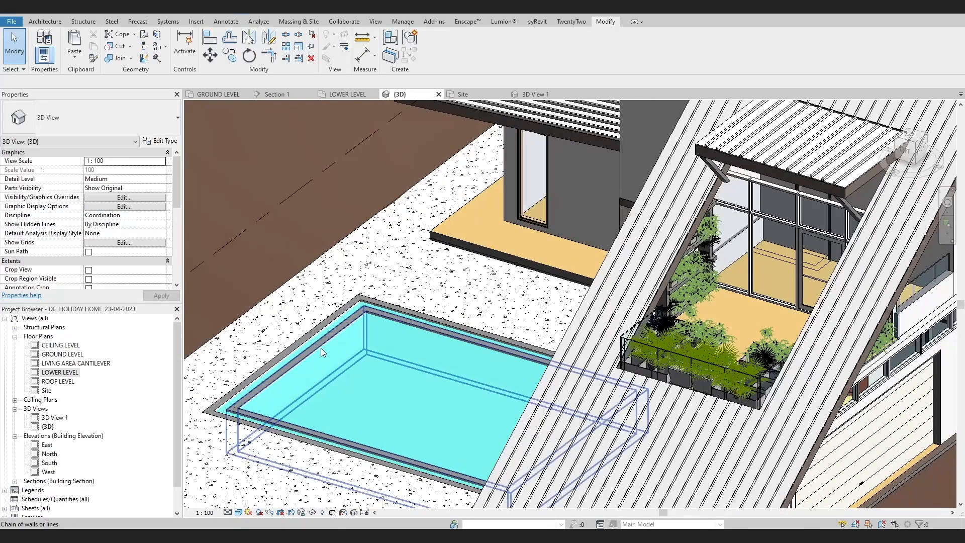
pyautogui.click(321, 348)
pyautogui.press('Escape')
# Step: Delete the Swimming pool topography subregion in the Site plan and return to the 3D view
pyautogui.doubleClick(53, 374)
pyautogui.click(44, 391)
pyautogui.doubleClick(46, 392)
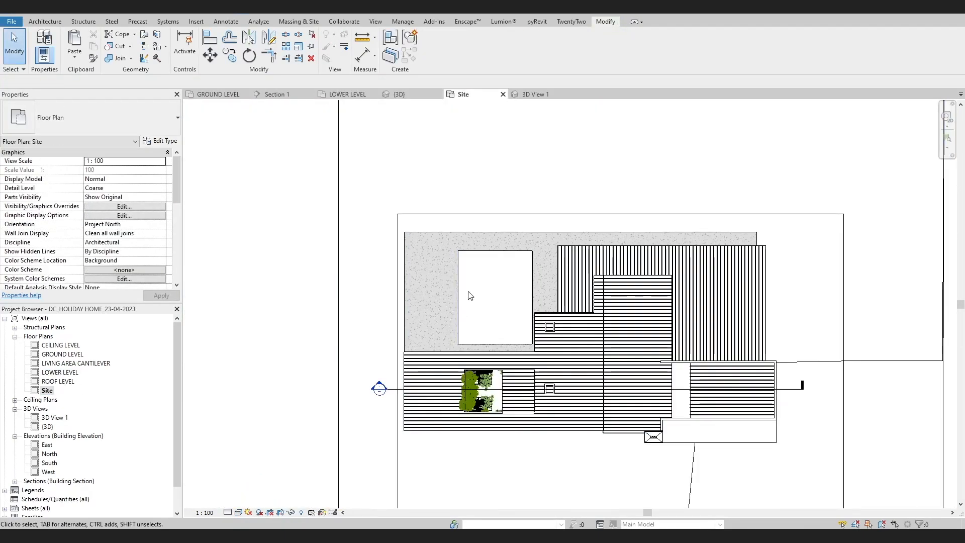
pyautogui.click(452, 285)
pyautogui.scroll(-2, 451, 285)
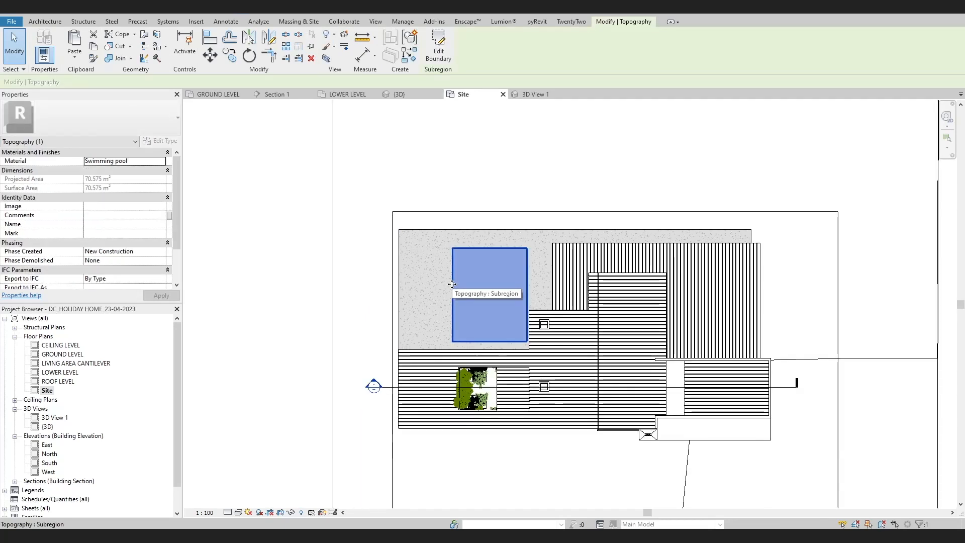
pyautogui.press('Escape')
pyautogui.click(205, 11)
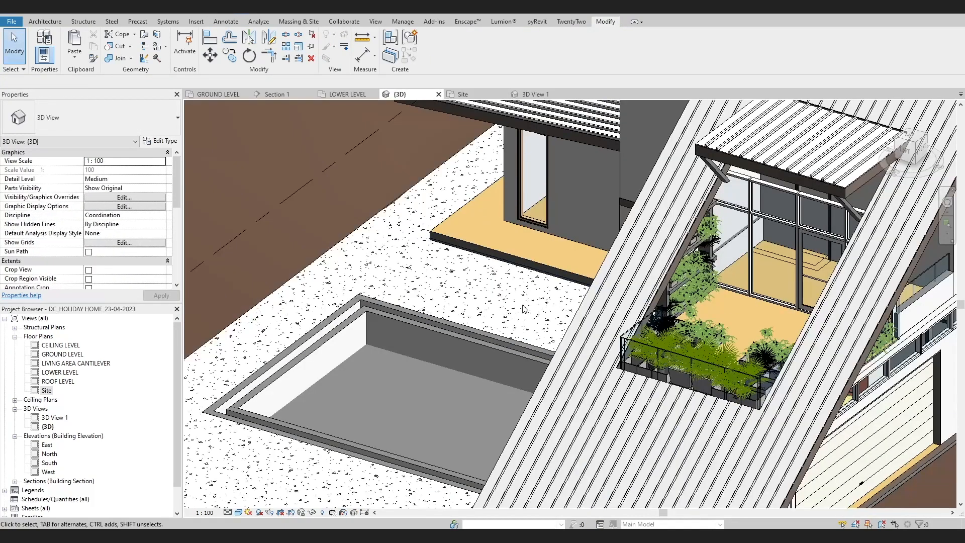
# Step: Select one of the pool's outer block walls in the 3D view and raise its base with the shape handle
pyautogui.keyDown('shift'); pyautogui.moveTo(496, 329); pyautogui.dragTo(580, 323, button='middle'); pyautogui.keyUp('shift')
pyautogui.scroll(2, 534, 377)
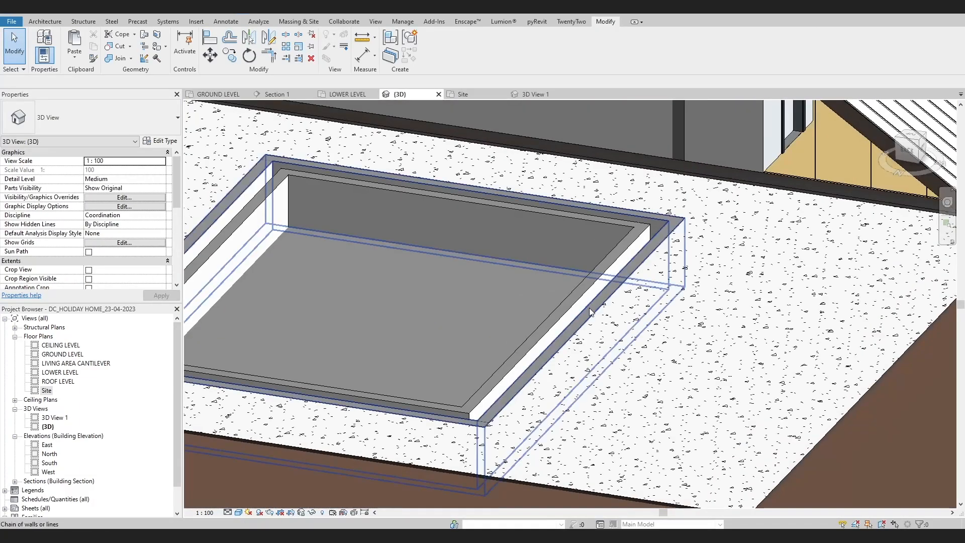
pyautogui.click(580, 324)
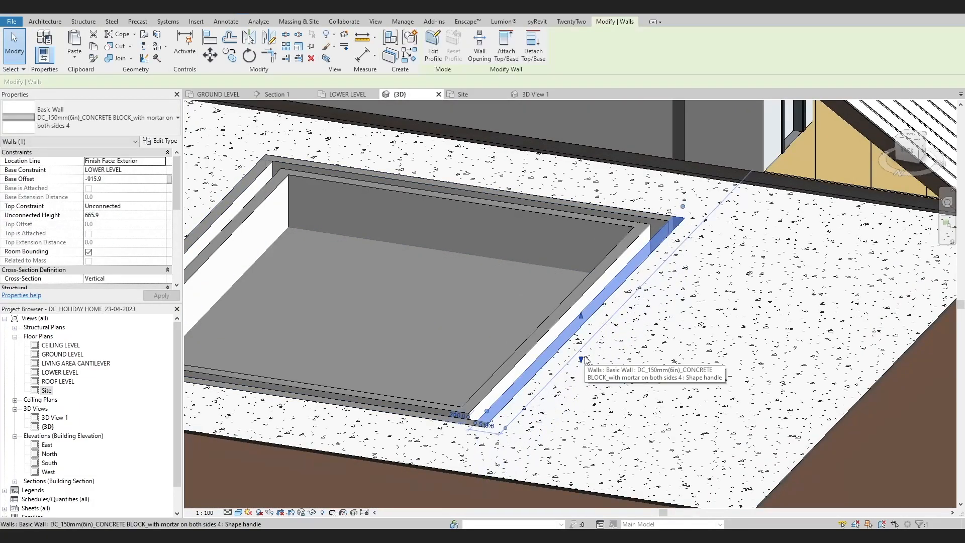
pyautogui.moveTo(585, 360); pyautogui.dragTo(582, 357)
pyautogui.moveTo(581, 358)
pyautogui.keyDown('shift'); pyautogui.mouseDown(button='middle')
pyautogui.moveTo(565, 392)
pyautogui.moveTo(636, 395)
pyautogui.moveTo(573, 352)
pyautogui.mouseUp(button='middle'); pyautogui.keyUp('shift')
pyautogui.moveTo(573, 357); pyautogui.dragTo(570, 352)
pyautogui.keyDown('shift'); pyautogui.moveTo(570, 352); pyautogui.dragTo(498, 347, button='middle'); pyautogui.keyUp('shift')
pyautogui.scroll(-2, 496, 349)
pyautogui.press('m')
pyautogui.press('a')
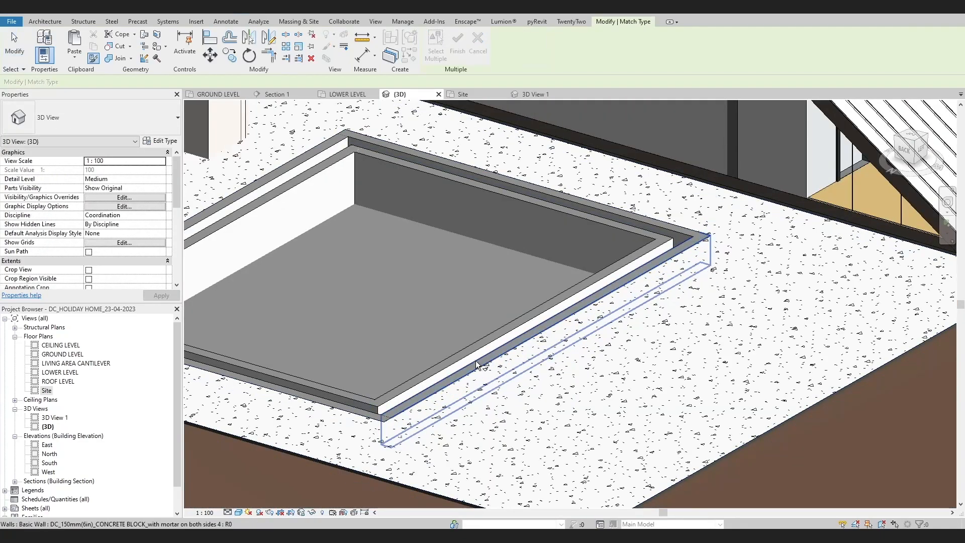
pyautogui.click(478, 365)
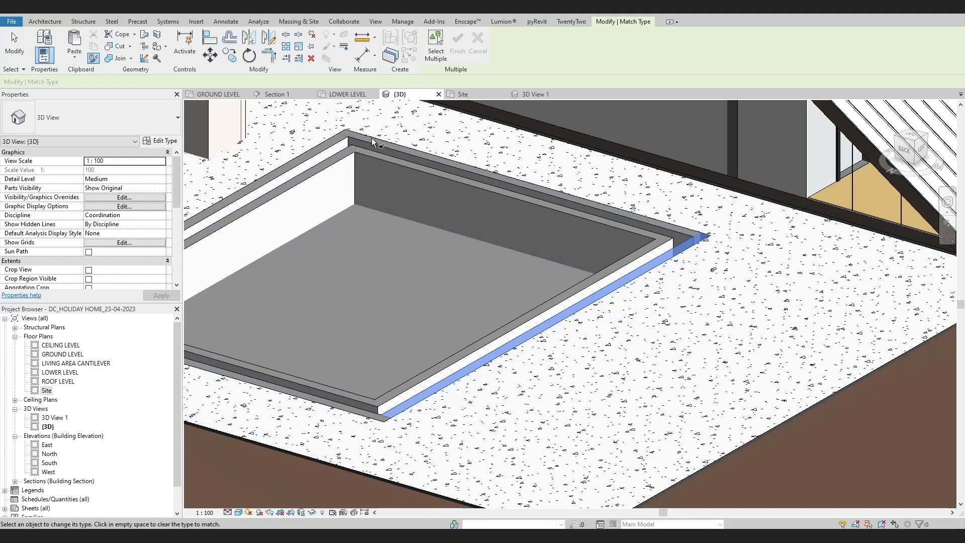
pyautogui.press('Escape')
pyautogui.scroll(-2, 484, 172)
pyautogui.keyDown('shift'); pyautogui.moveTo(484, 172); pyautogui.dragTo(328, 426, button='middle'); pyautogui.keyUp('shift')
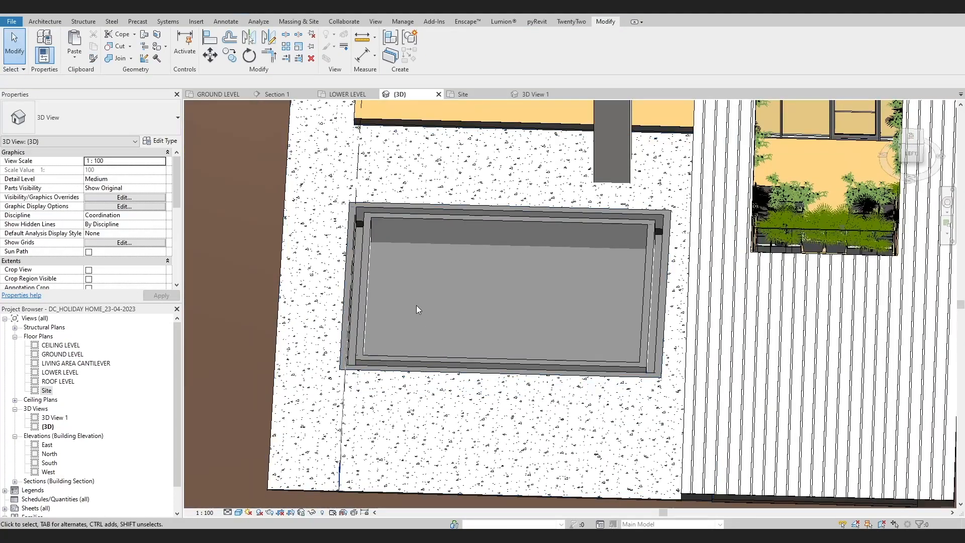
# Step: Open the Site floor plan and set the view depth level of its View Range to Unlimited
pyautogui.keyDown('shift'); pyautogui.moveTo(417, 308); pyautogui.dragTo(370, 325, button='middle'); pyautogui.keyUp('shift')
pyautogui.scroll(2, 369, 326)
pyautogui.doubleClick(47, 390)
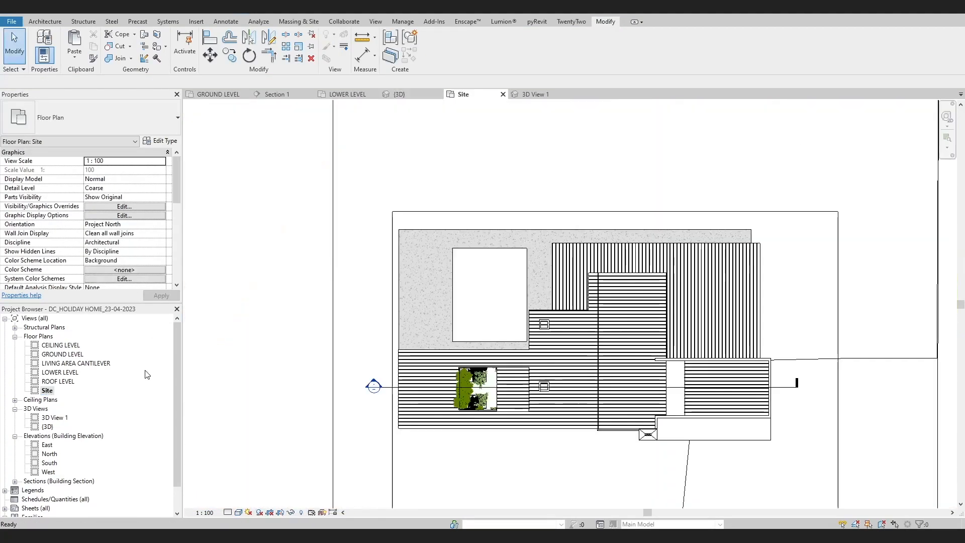
pyautogui.scroll(-4, 141, 267)
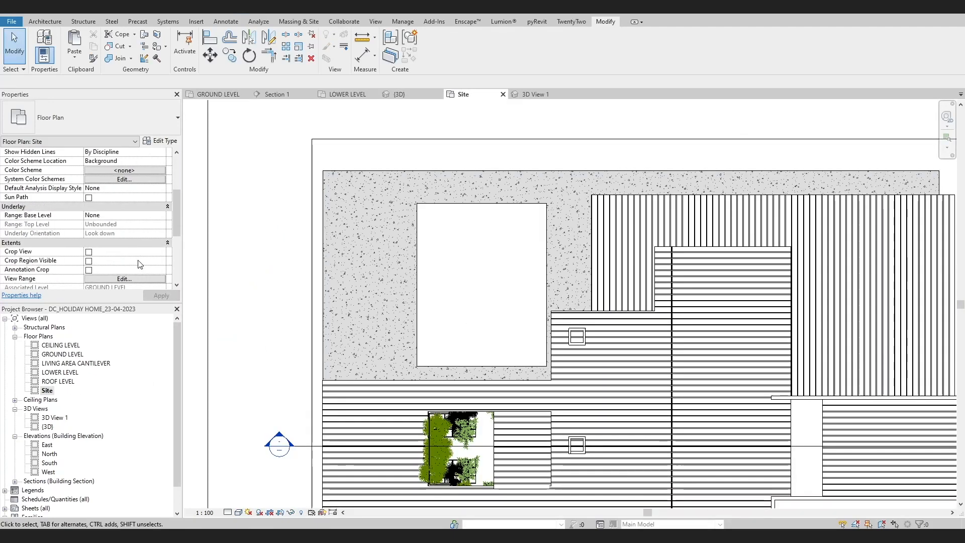
pyautogui.click(100, 279)
pyautogui.click(682, 269)
pyautogui.click(669, 292)
pyautogui.click(724, 306)
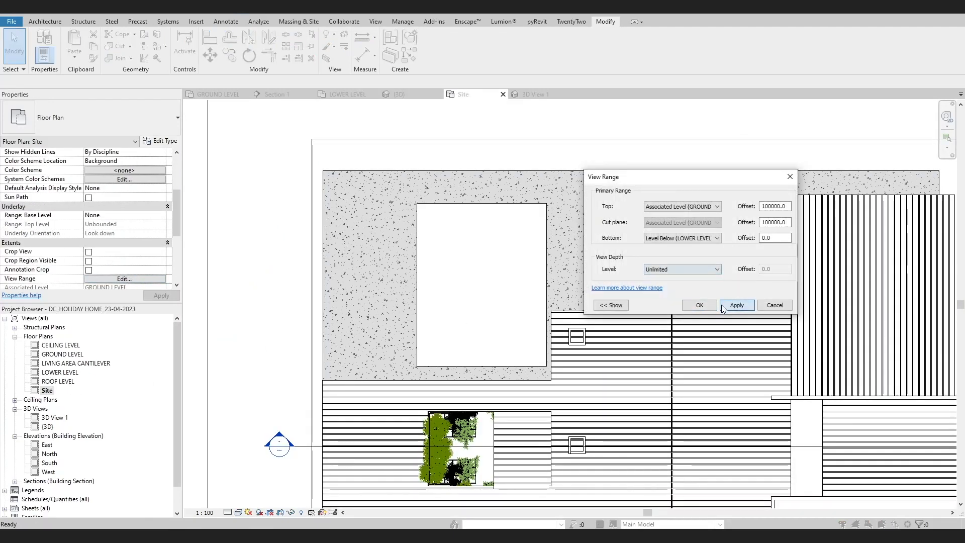
pyautogui.click(699, 305)
# Step: Examine the dashed wall outlines of the pool in the Site plan and check which lines belong to which wall
pyautogui.scroll(-2, 432, 311)
pyautogui.scroll(5, 382, 291)
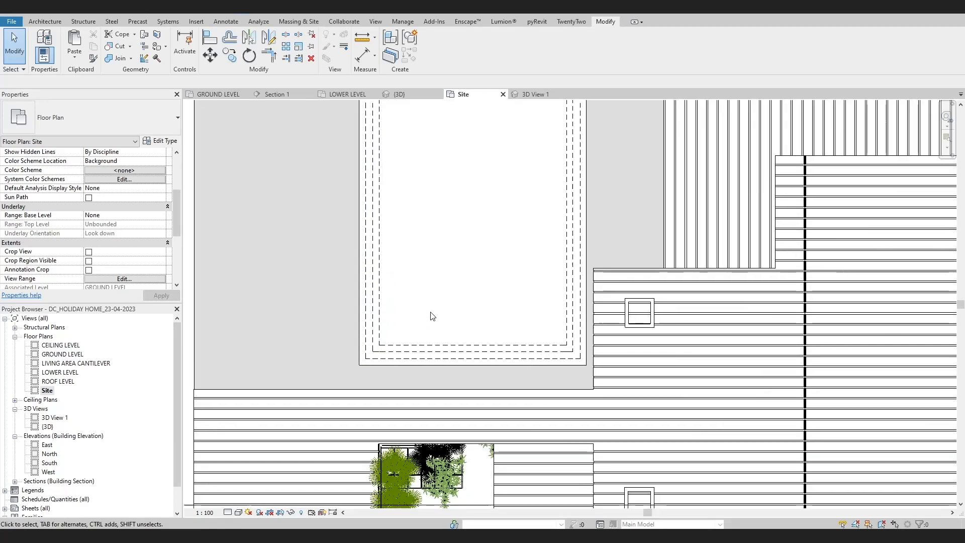
pyautogui.click(378, 291)
pyautogui.click(367, 291)
pyautogui.click(430, 285)
pyautogui.scroll(-3, 420, 285)
pyautogui.scroll(4, 417, 247)
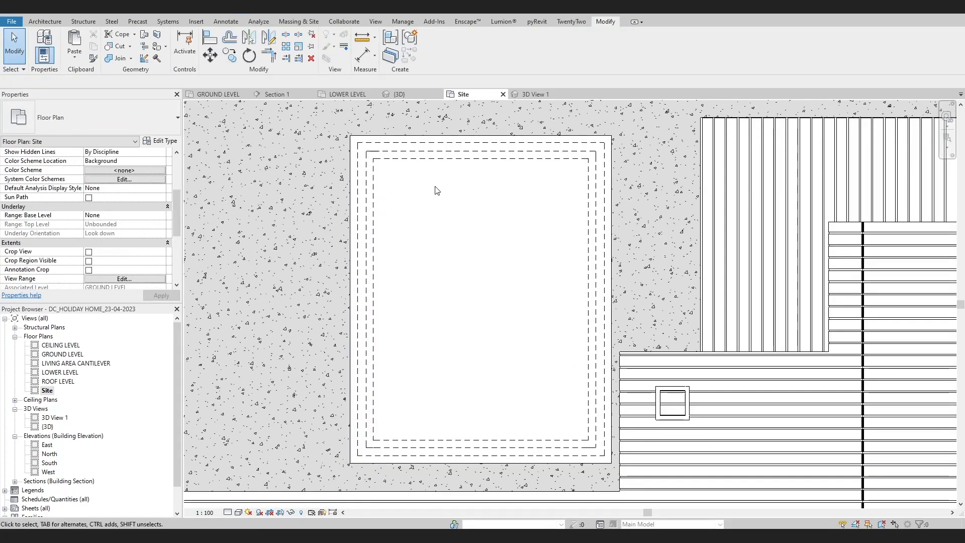
pyautogui.scroll(-4, 292, 204)
pyautogui.scroll(3, 264, 184)
# Step: Start a DC_CONCRETE ON STEEL DECK floor and sketch a rectangular boundary along the outer edge of the pool opening
pyautogui.click(267, 195)
pyautogui.click(438, 46)
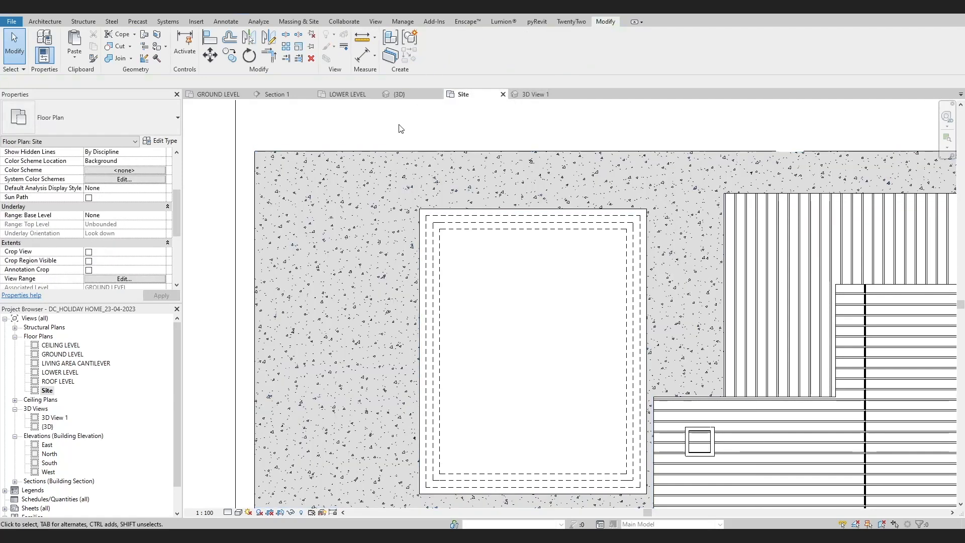
pyautogui.press('r')
pyautogui.press('Escape')
pyautogui.press('f')
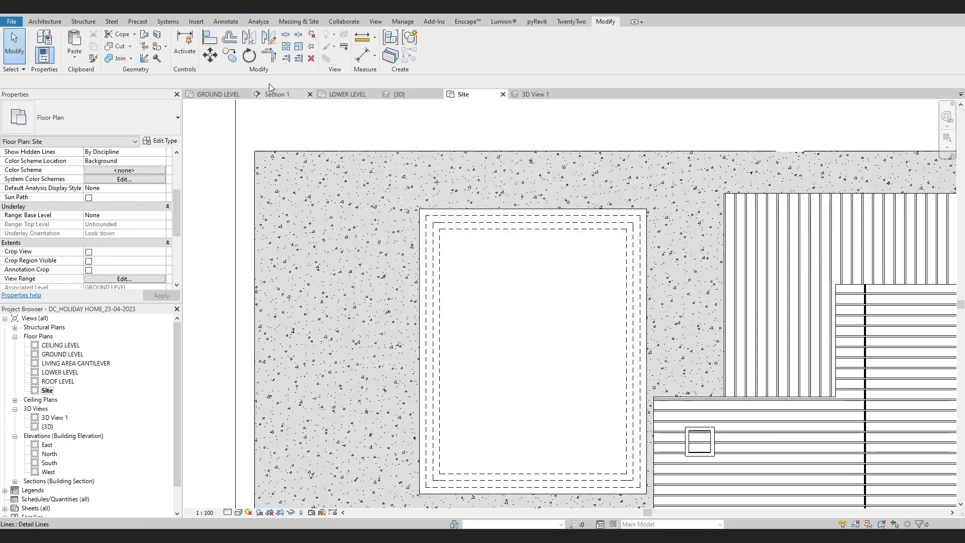
pyautogui.click(45, 22)
pyautogui.click(229, 39)
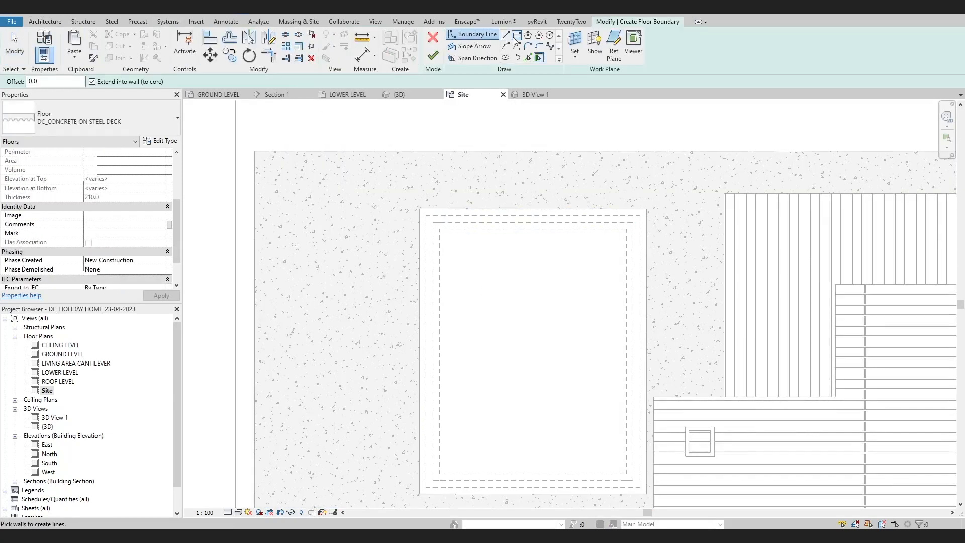
pyautogui.scroll(2, 422, 215)
pyautogui.click(416, 205)
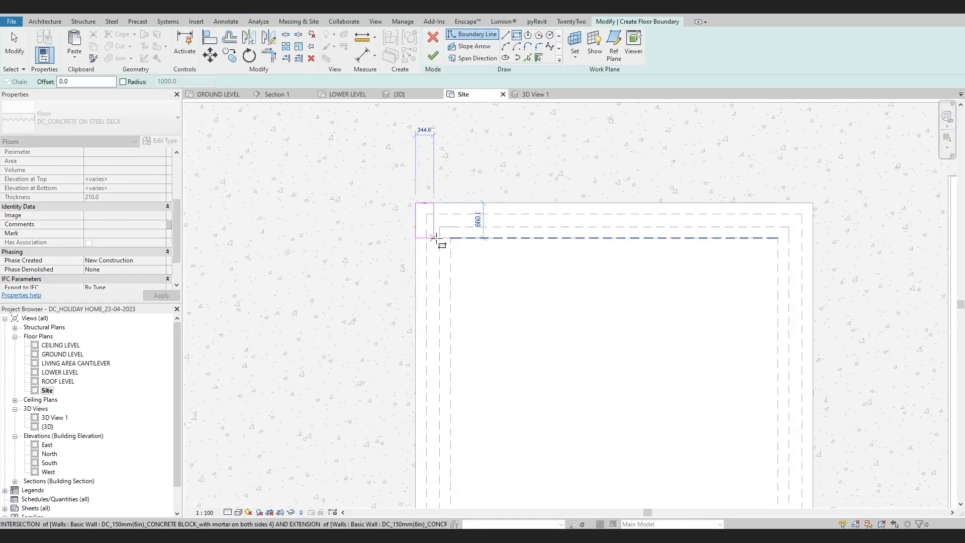
pyautogui.scroll(-1, 481, 376)
pyautogui.moveTo(579, 451); pyautogui.dragTo(453, 251, button='middle')
pyautogui.click(642, 459)
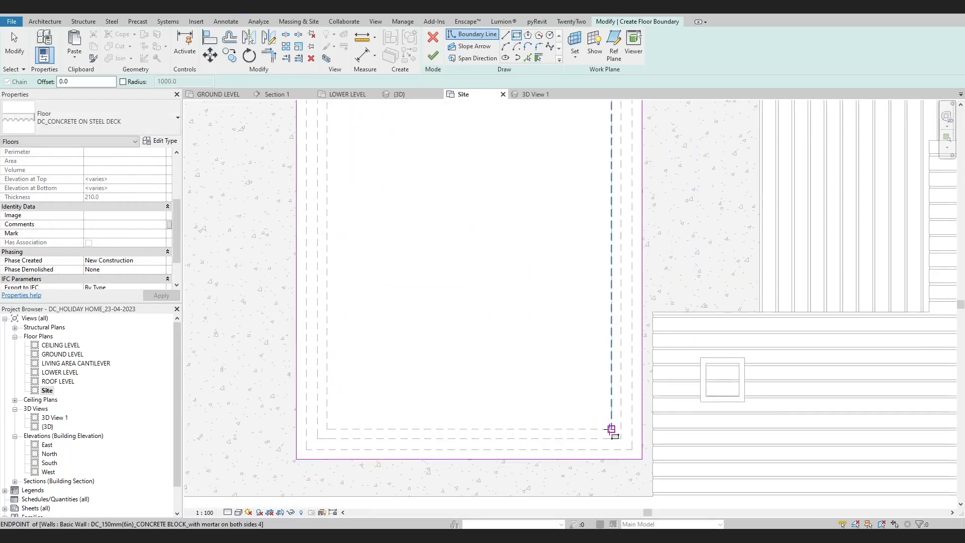
# Step: Sketch a second boundary rectangle along the inner faces of the inner pool walls and finish the ring-shaped floor
pyautogui.click(612, 430)
pyautogui.moveTo(498, 353); pyautogui.dragTo(590, 514, button='middle')
pyautogui.click(418, 218)
pyautogui.press('Escape')
pyautogui.scroll(-2, 377, 220)
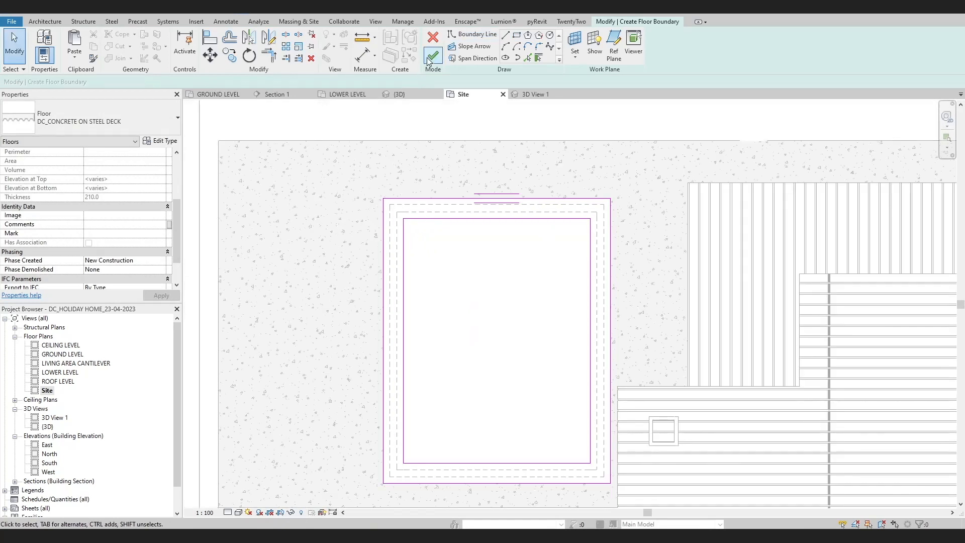
pyautogui.click(432, 55)
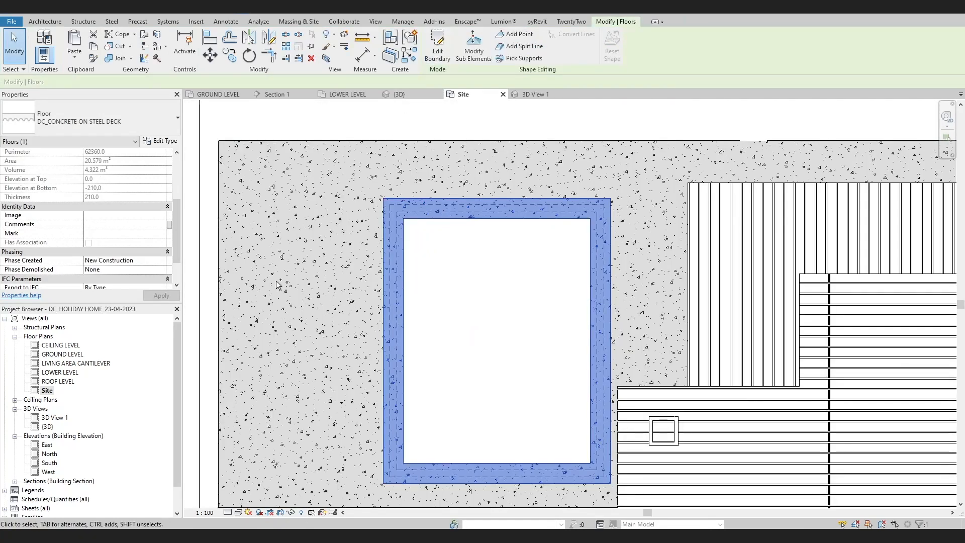
pyautogui.press('Escape')
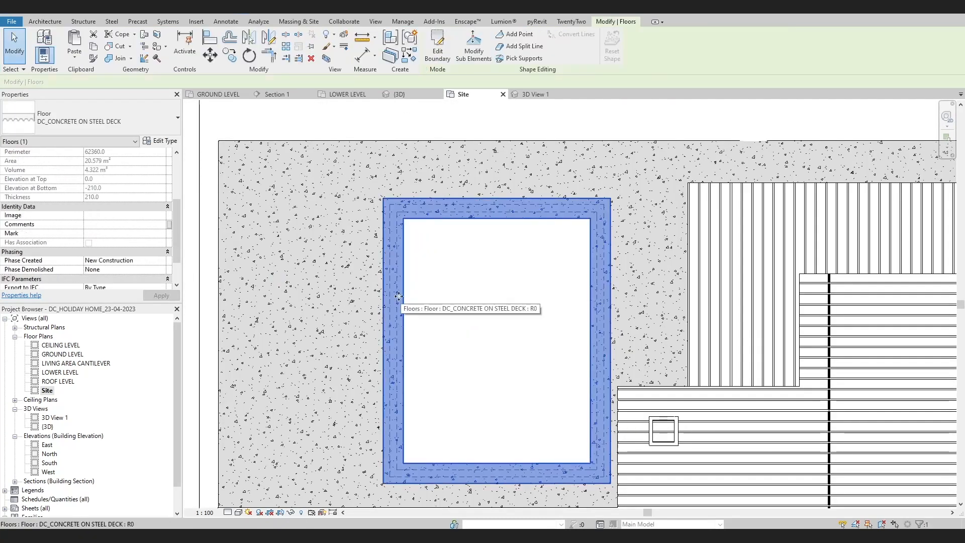
# Step: Set the level of the ring-shaped floor to LOWER LEVEL in the 3D view
pyautogui.click(400, 94)
pyautogui.scroll(-1, 499, 327)
pyautogui.moveTo(501, 328)
pyautogui.keyDown('shift'); pyautogui.mouseDown(button='middle')
pyautogui.moveTo(509, 339)
pyautogui.moveTo(491, 322)
pyautogui.mouseUp(button='middle'); pyautogui.keyUp('shift')
pyautogui.click(503, 230)
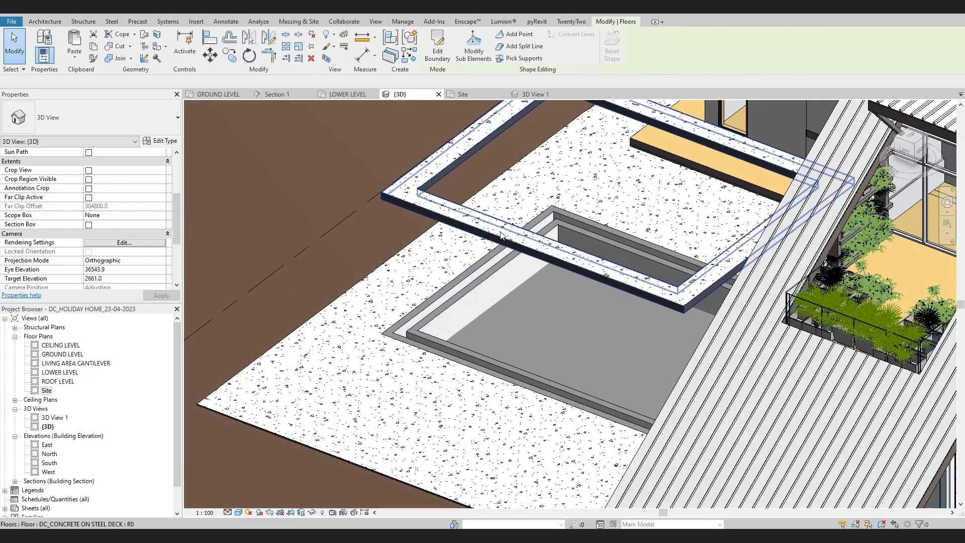
pyautogui.scroll(3, 159, 175)
pyautogui.click(161, 162)
pyautogui.click(103, 170)
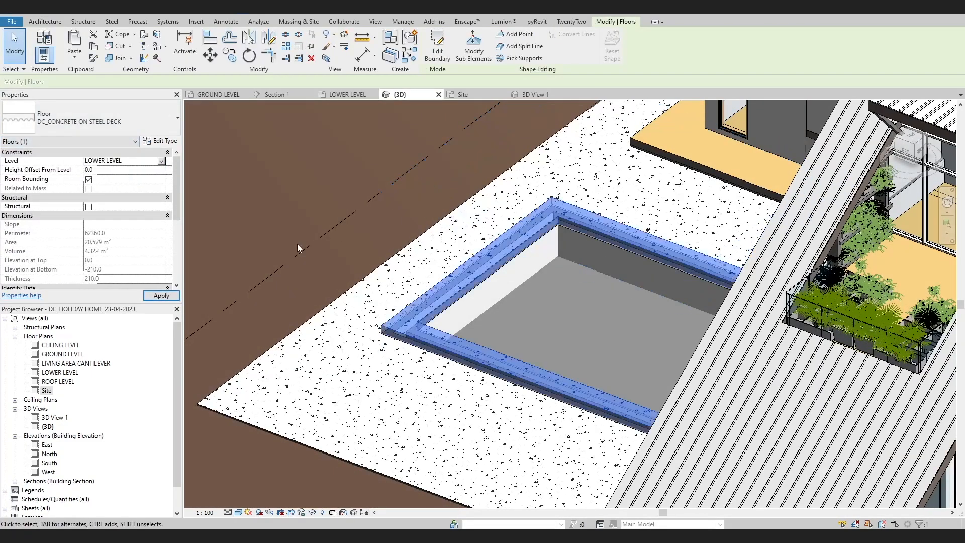
# Step: Try the floor type 160mm Concrete With 50mm Metal Deck on the ring-shaped floor around the pool
pyautogui.keyDown('shift'); pyautogui.moveTo(318, 262); pyautogui.dragTo(385, 322, button='middle'); pyautogui.keyUp('shift')
pyautogui.scroll(1, 483, 355)
pyautogui.click(177, 131)
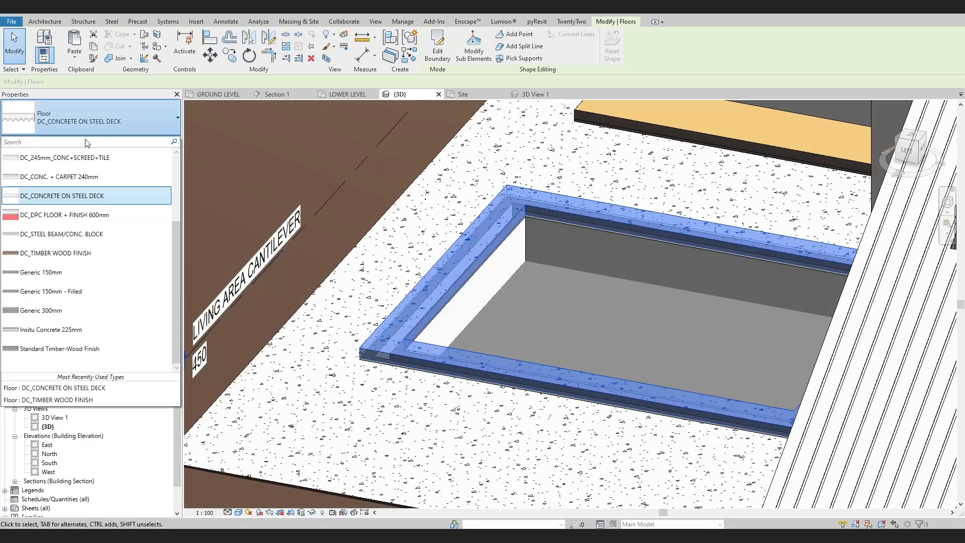
pyautogui.scroll(-1, 53, 260)
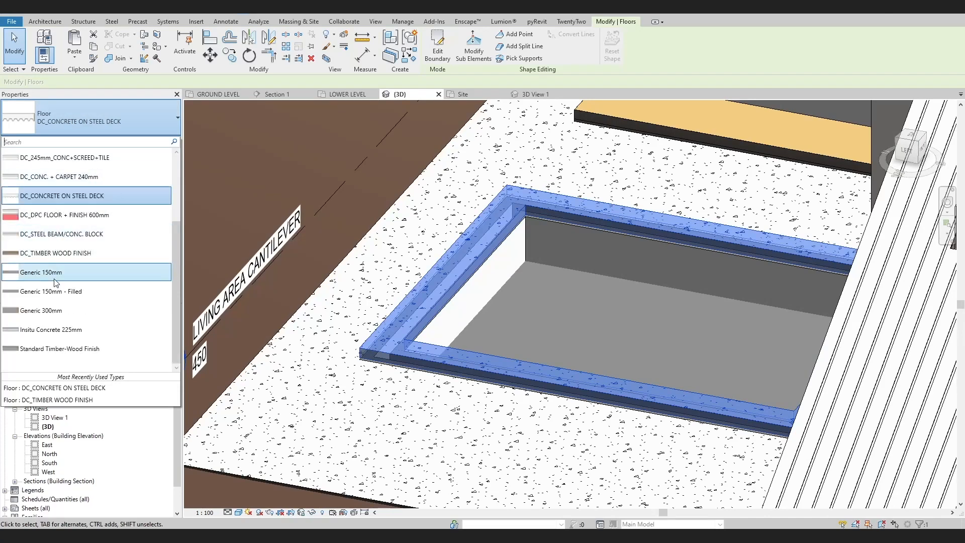
pyautogui.scroll(2, 55, 261)
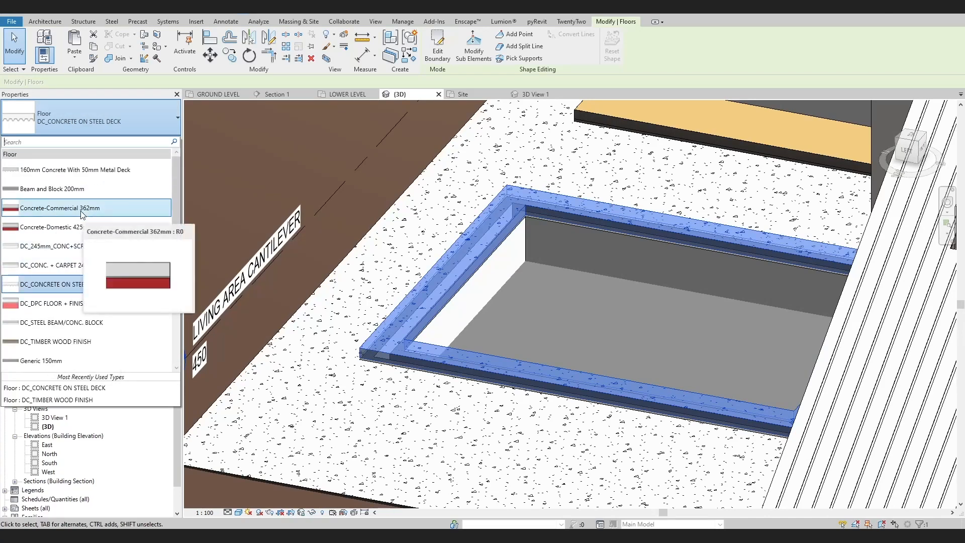
pyautogui.click(85, 171)
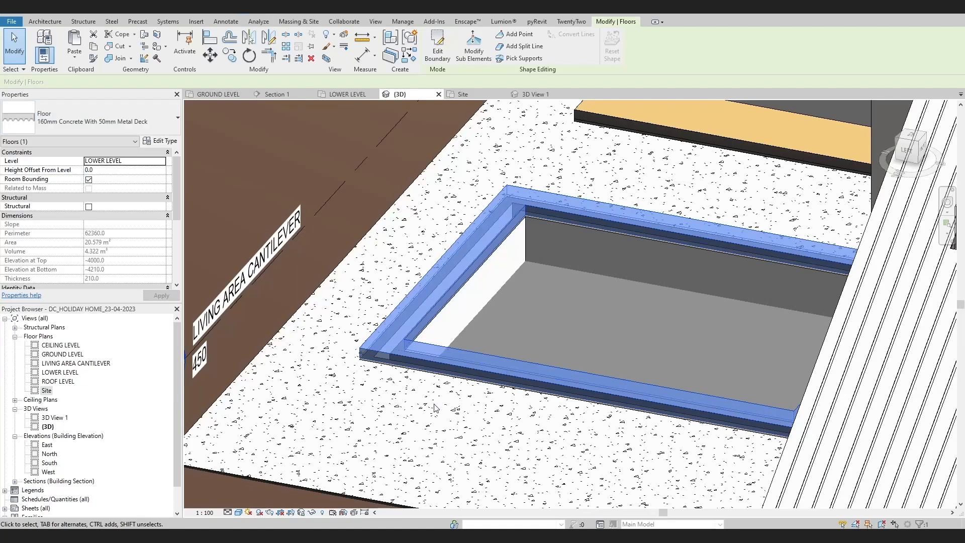
# Step: Change the ring-shaped floor to type Generic 150mm and set its height offset from level to -600
pyautogui.click(91, 118)
pyautogui.scroll(-1, 53, 274)
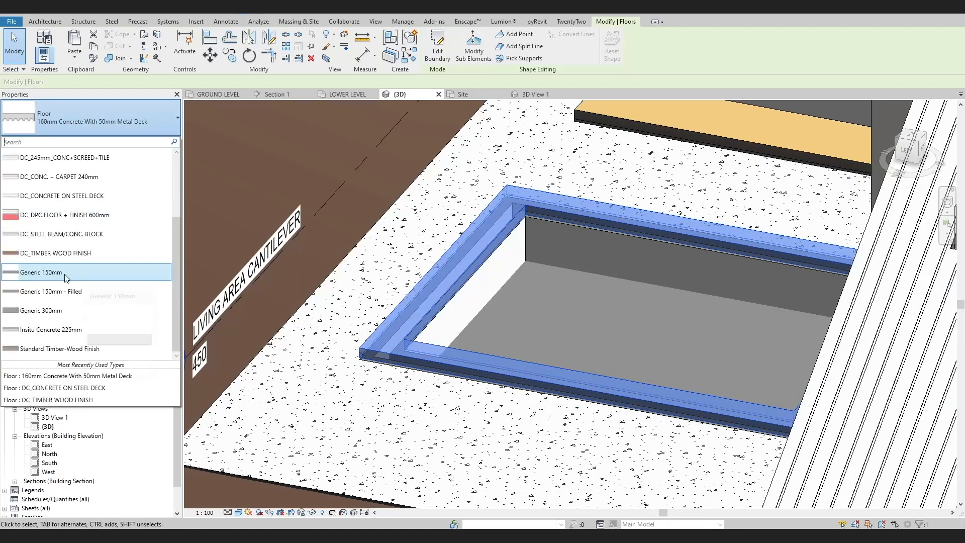
pyautogui.click(50, 277)
pyautogui.keyDown('shift'); pyautogui.moveTo(421, 382); pyautogui.dragTo(448, 375, button='middle'); pyautogui.keyUp('shift')
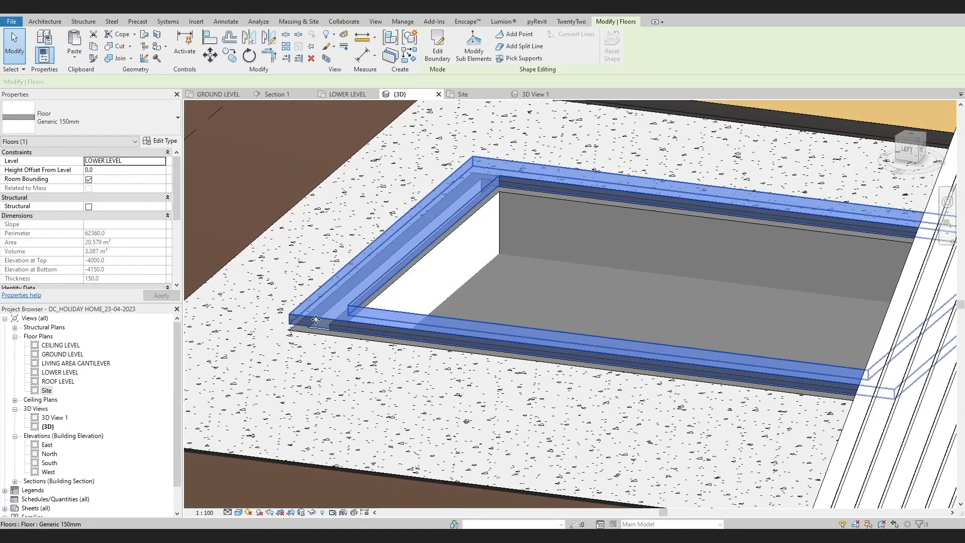
pyautogui.click(136, 169)
pyautogui.write('-600')
pyautogui.keyDown('shift'); pyautogui.moveTo(424, 249); pyautogui.dragTo(390, 214, button='middle'); pyautogui.keyUp('shift')
pyautogui.press('Escape')
# Step: Check the gap between the pool's double walls by selecting an outer wall and the lowered floor in 3D
pyautogui.click(395, 254)
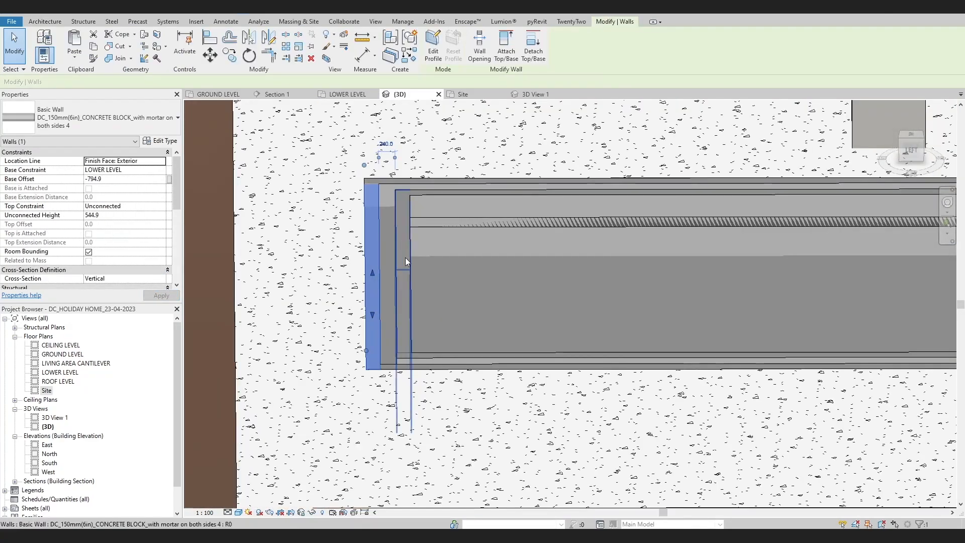
pyautogui.keyDown('shift'); pyautogui.moveTo(405, 258); pyautogui.dragTo(363, 230, button='middle'); pyautogui.keyUp('shift')
pyautogui.keyDown('ctrl'); pyautogui.click(420, 304); pyautogui.keyUp('ctrl')
pyautogui.keyDown('shift'); pyautogui.moveTo(421, 328); pyautogui.dragTo(445, 303, button='middle'); pyautogui.keyUp('shift')
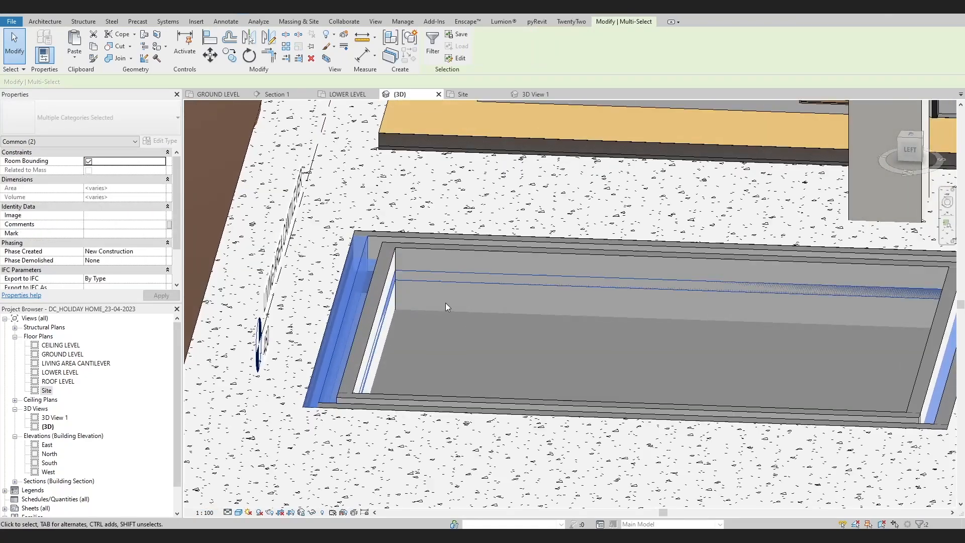
pyautogui.press('Escape')
pyautogui.scroll(-3, 446, 302)
# Step: Open the LOWER LEVEL floor plan and draw a section line across the pool
pyautogui.doubleClick(57, 372)
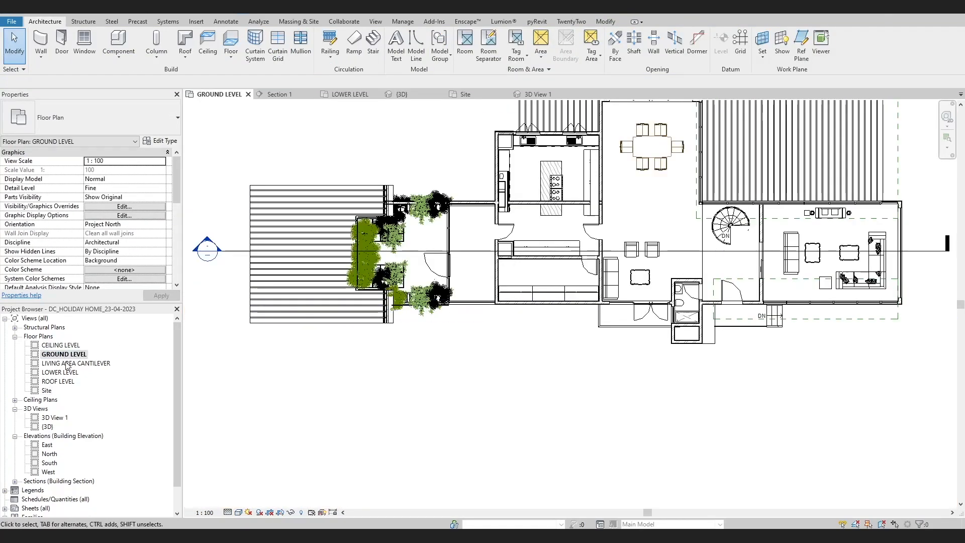
pyautogui.scroll(3, 334, 290)
pyautogui.scroll(-2, 321, 297)
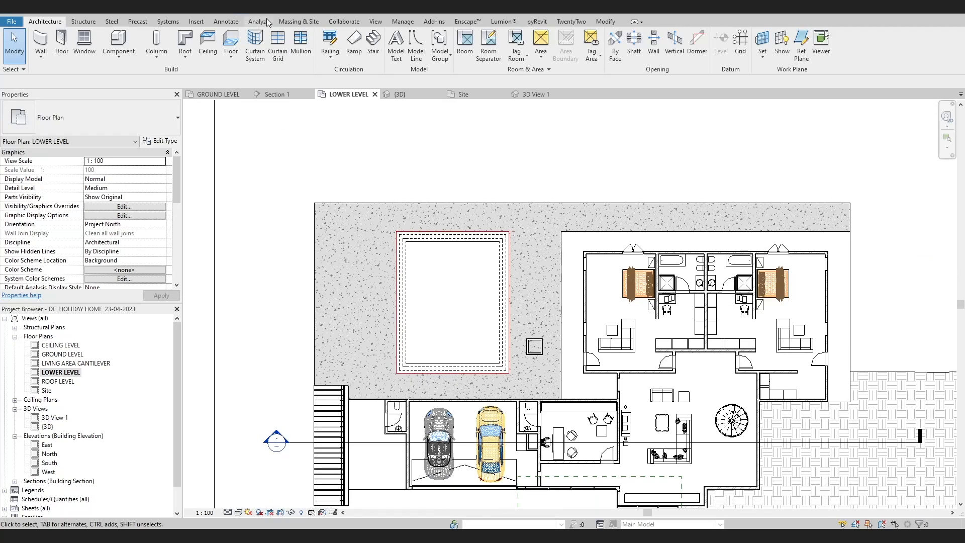
pyautogui.click(266, 8)
pyautogui.click(303, 305)
pyautogui.click(544, 305)
pyautogui.press('Escape')
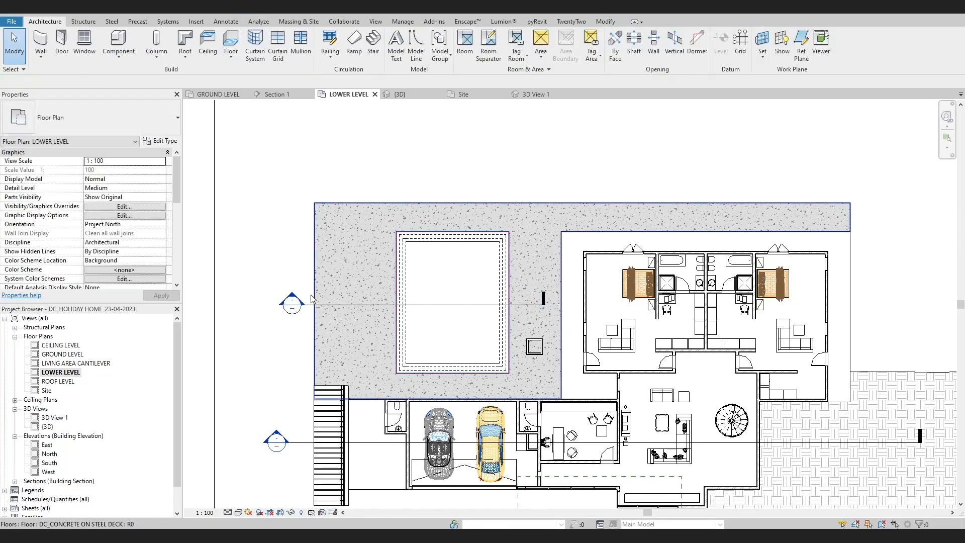
# Step: Open the new pool section and lower the Generic 150mm floor between the walls to a height offset of -850
pyautogui.doubleClick(293, 304)
pyautogui.scroll(2, 575, 470)
pyautogui.scroll(5, 569, 476)
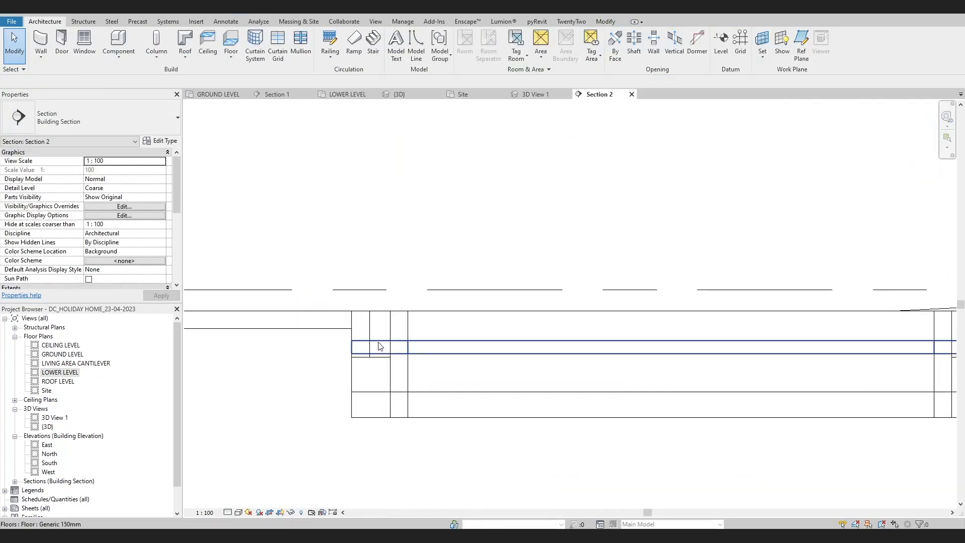
pyautogui.click(334, 351)
pyautogui.scroll(-2, 285, 342)
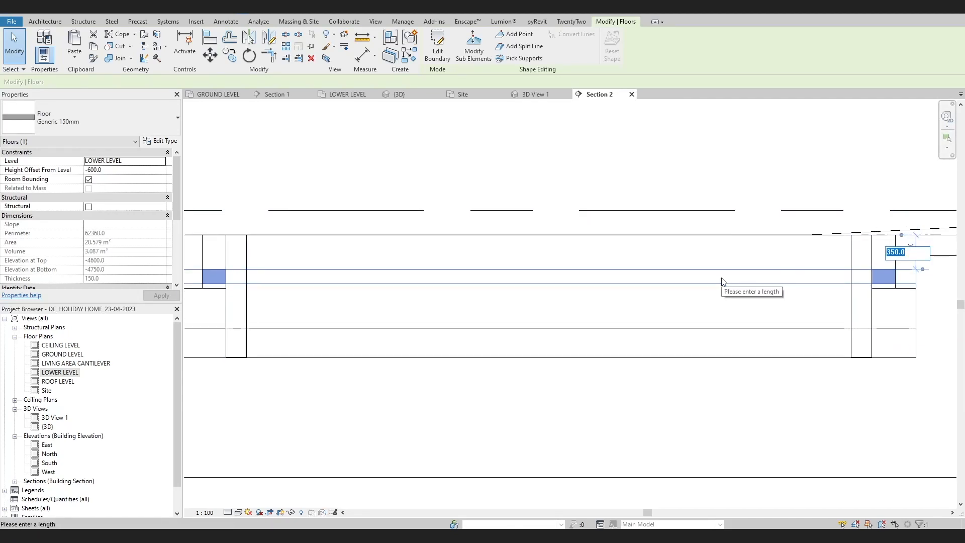
pyautogui.press('Return')
pyautogui.scroll(3, 394, 314)
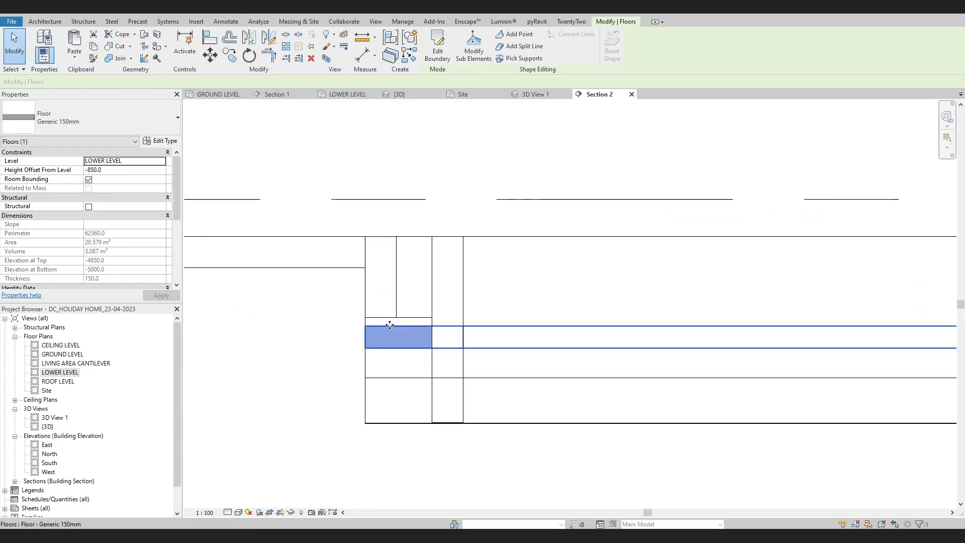
# Step: Extend the bases of the outer pool walls at both ends of the section down to the floor top at -850
pyautogui.click(395, 311)
pyautogui.moveTo(381, 320); pyautogui.dragTo(385, 326)
pyautogui.scroll(-2, 397, 341)
pyautogui.moveTo(397, 341); pyautogui.dragTo(138, 286, button='middle')
pyautogui.scroll(2, 846, 263)
pyautogui.click(847, 263)
pyautogui.moveTo(837, 276); pyautogui.dragTo(843, 280)
pyautogui.scroll(-3, 778, 278)
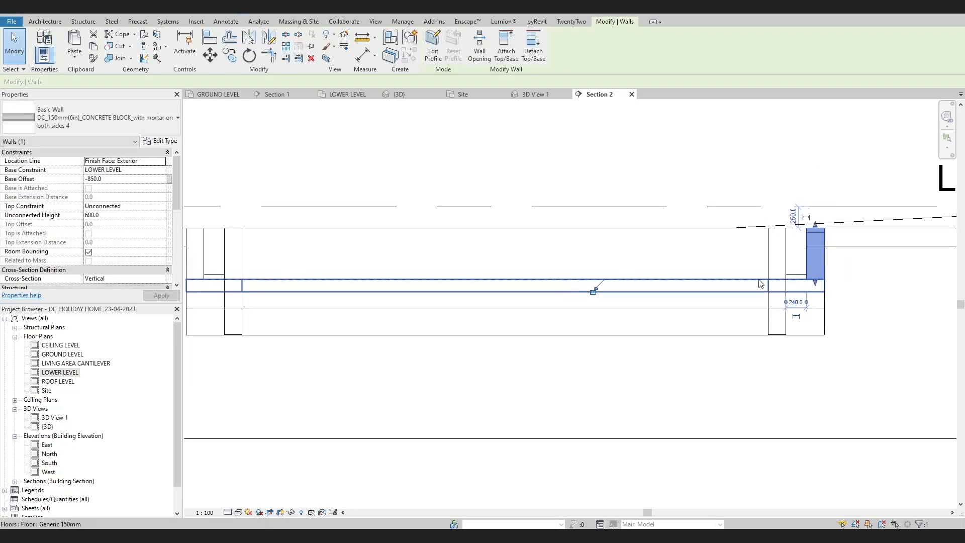
pyautogui.press('Escape')
pyautogui.click(808, 254)
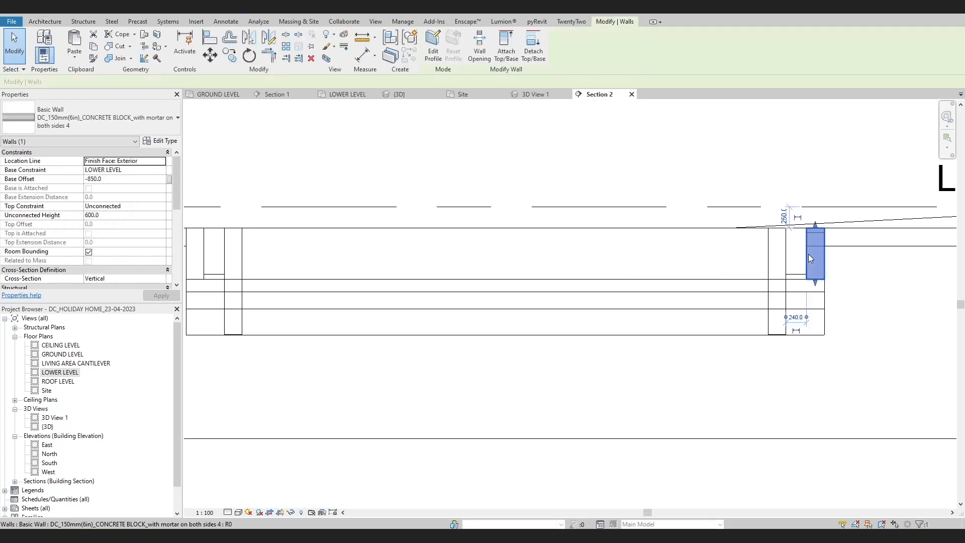
pyautogui.press('Tab')
pyautogui.click(809, 254)
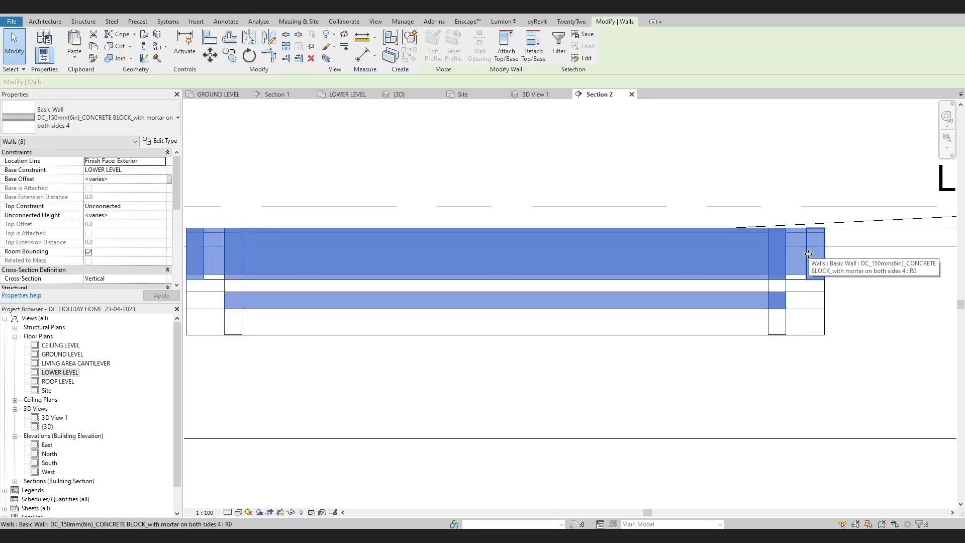
pyautogui.press('Escape')
pyautogui.click(809, 254)
pyautogui.press('Escape')
# Step: Select three of the outer pool walls in the section and set their base offset to -850
pyautogui.press('Tab')
pyautogui.click(808, 255)
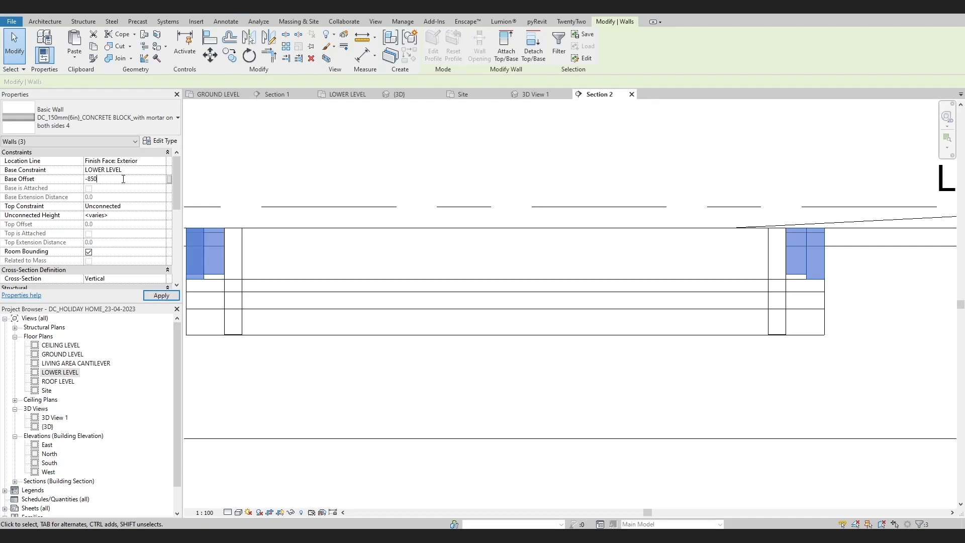
pyautogui.click(583, 167)
pyautogui.click(807, 266)
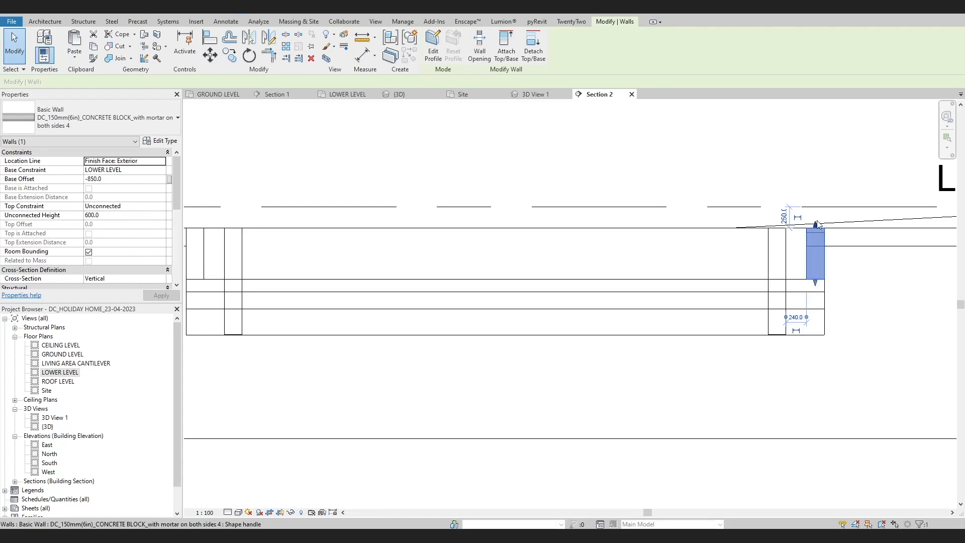
pyautogui.click(628, 291)
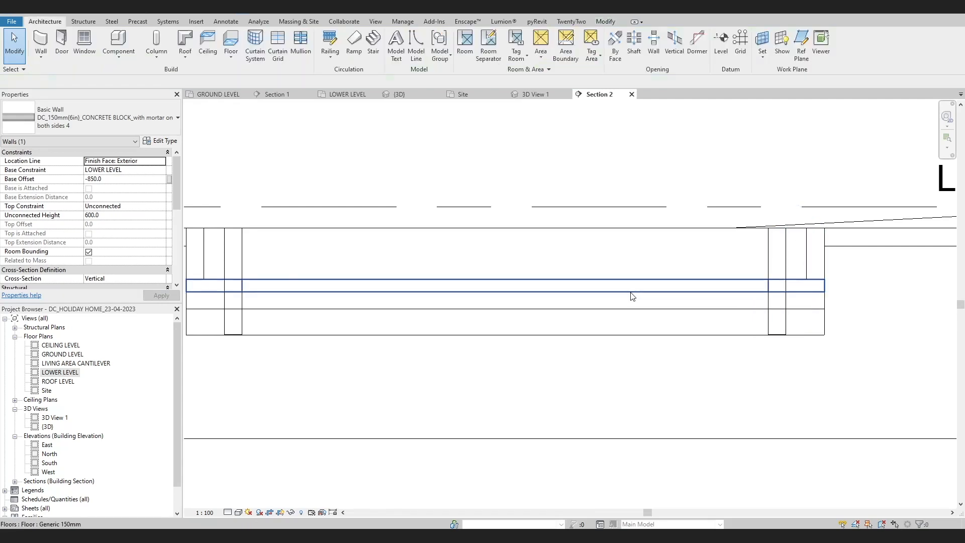
# Step: Select the Generic 150mm channel floor and open its boundary sketch for editing in the 3D view
pyautogui.click(580, 288)
pyautogui.scroll(-1, 580, 288)
pyautogui.moveTo(584, 285); pyautogui.dragTo(641, 264, button='middle')
pyautogui.scroll(3, 379, 226)
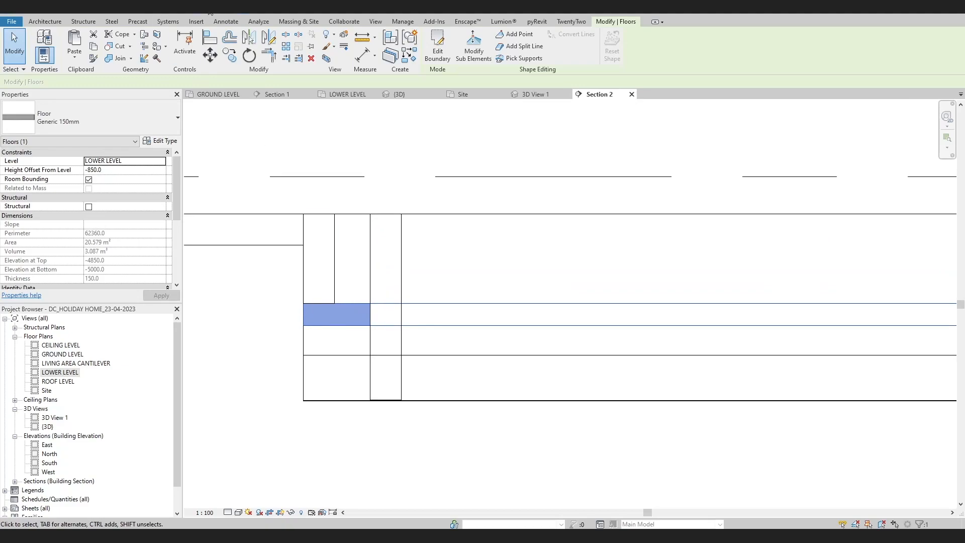
pyautogui.click(172, 8)
pyautogui.keyDown('shift'); pyautogui.moveTo(448, 327); pyautogui.dragTo(309, 146, button='middle'); pyautogui.keyUp('shift')
pyautogui.doubleClick(360, 315)
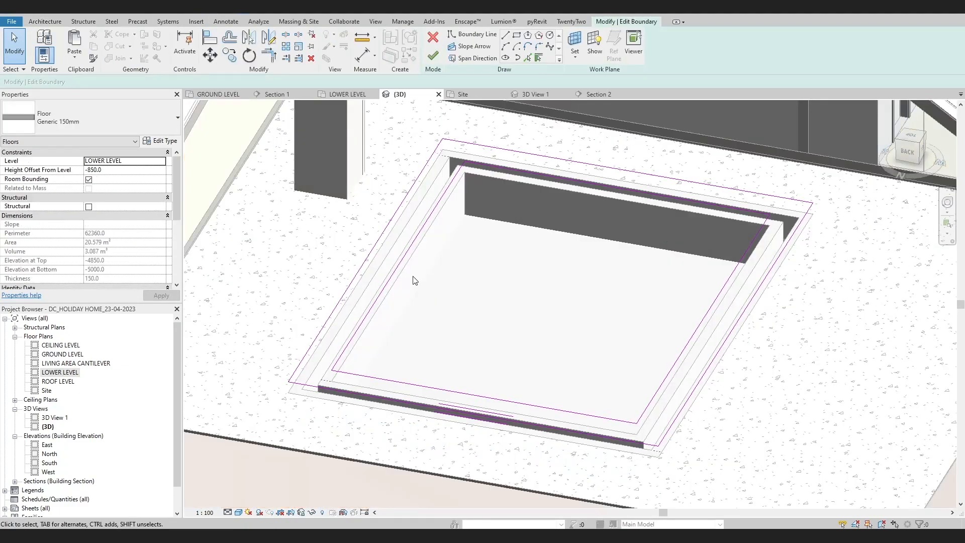
# Step: Offset a copy of the floor sketch's inner boundary by 5 mm and delete the duplicate line on the long side
pyautogui.scroll(3, 363, 312)
pyautogui.press('f')
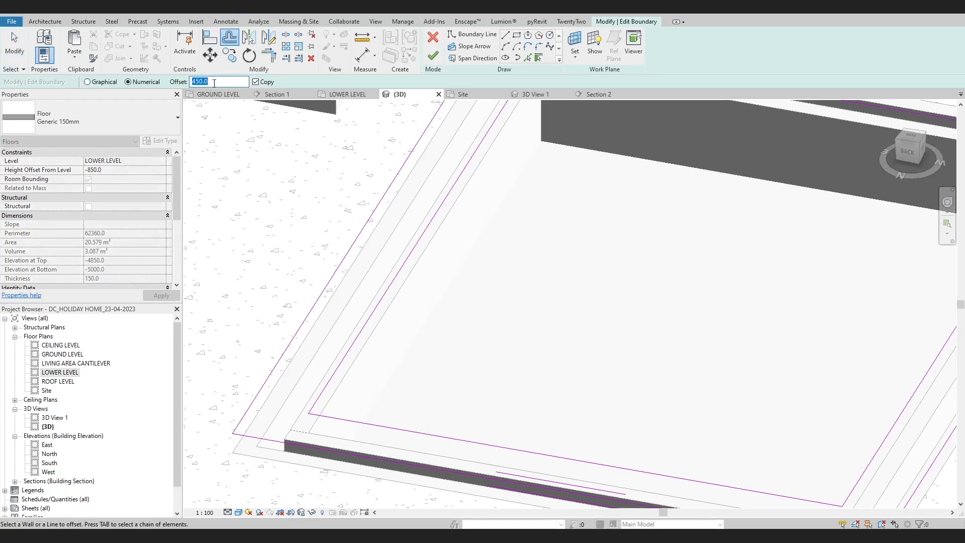
pyautogui.scroll(3, 389, 283)
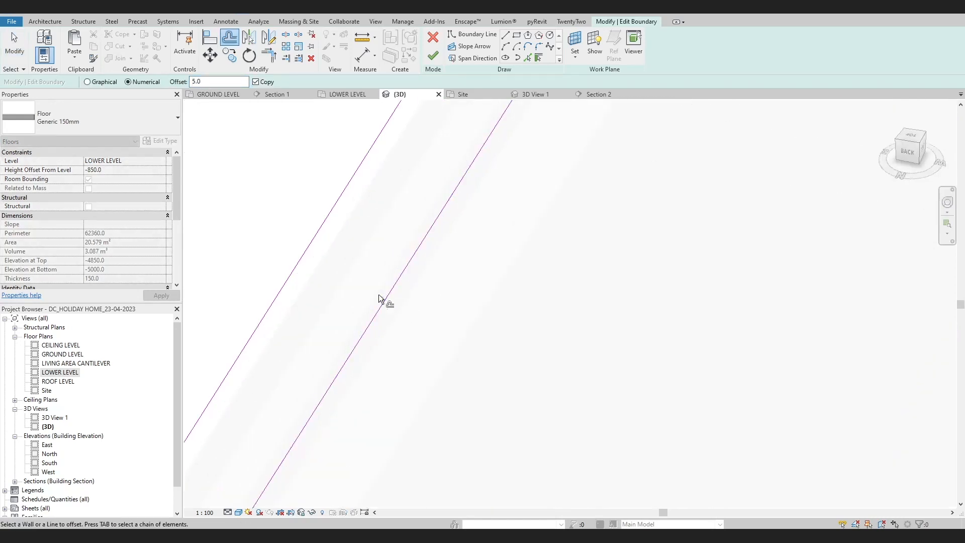
pyautogui.click(360, 355)
pyautogui.press('Escape')
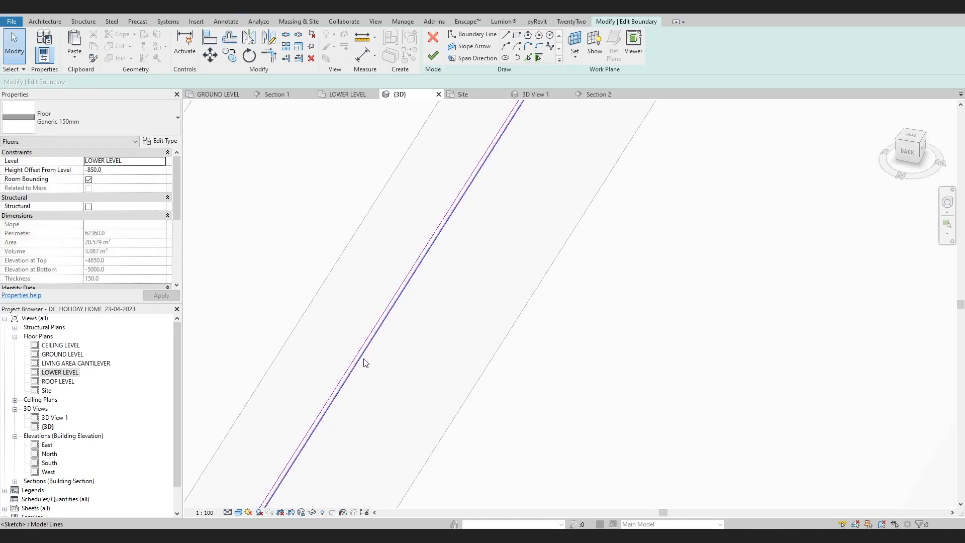
pyautogui.click(364, 359)
pyautogui.scroll(-4, 363, 359)
pyautogui.press('Delete')
# Step: Remove the three remaining duplicate inner boundary lines and finish the channel floor's boundary edit
pyautogui.scroll(4, 308, 466)
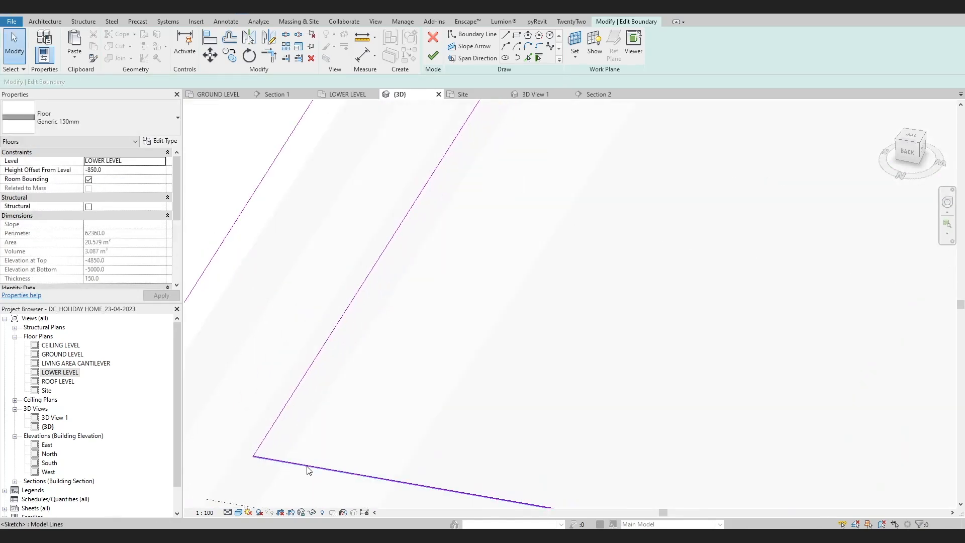
pyautogui.scroll(3, 308, 467)
pyautogui.click(307, 468)
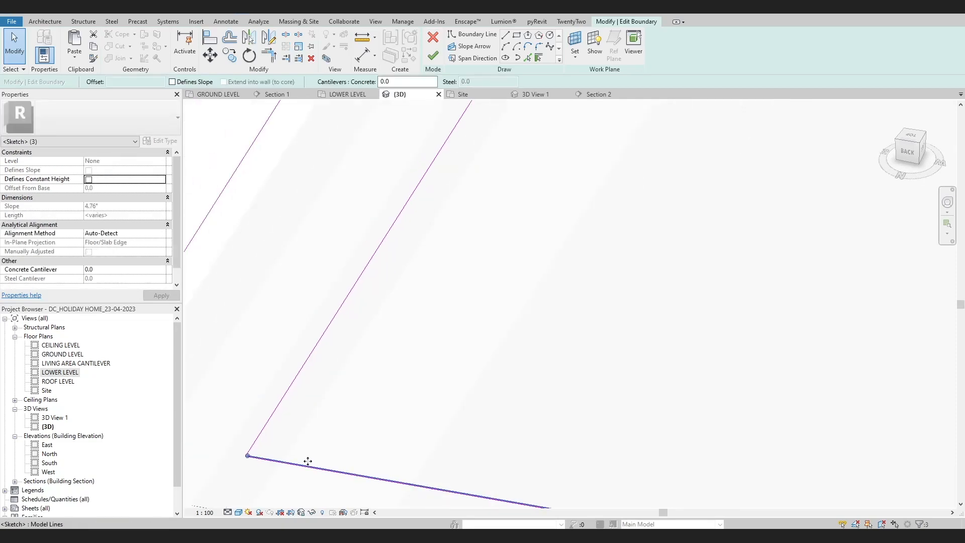
pyautogui.scroll(-5, 322, 442)
pyautogui.scroll(3, 588, 357)
pyautogui.moveTo(674, 381); pyautogui.dragTo(478, 464, button='middle')
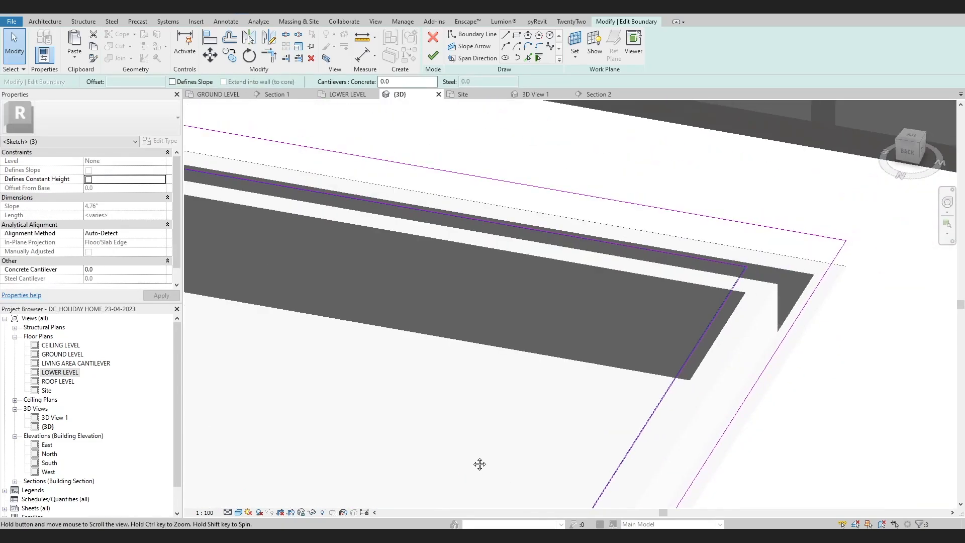
pyautogui.scroll(3, 688, 255)
pyautogui.scroll(-3, 689, 259)
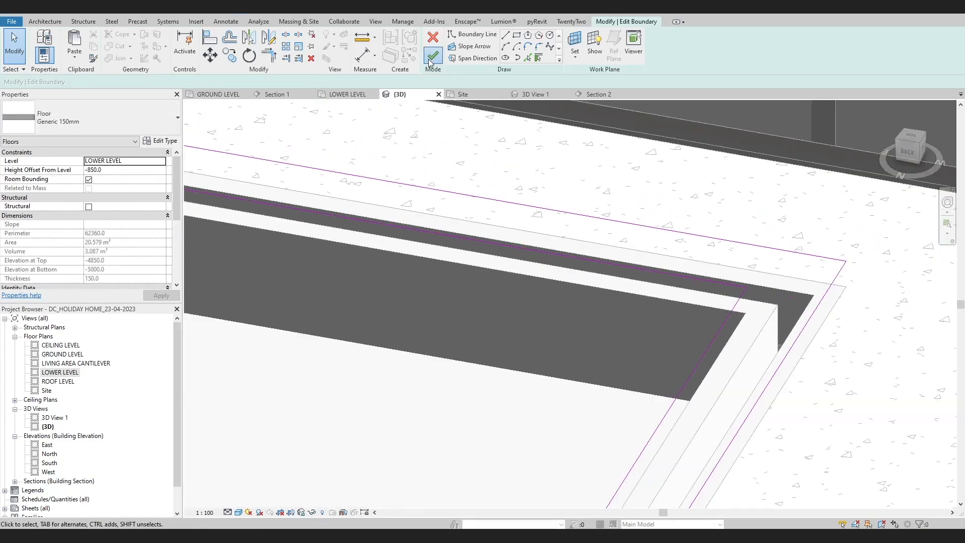
pyautogui.click(433, 56)
# Step: Examine the pool's double walls and the channel floor between them from several angles in 3D
pyautogui.scroll(-3, 453, 201)
pyautogui.press('Escape')
pyautogui.keyDown('shift'); pyautogui.moveTo(348, 275); pyautogui.dragTo(431, 379, button='middle'); pyautogui.keyUp('shift')
pyautogui.scroll(5, 394, 310)
pyautogui.scroll(-2, 421, 325)
pyautogui.scroll(3, 497, 316)
pyautogui.scroll(-3, 497, 316)
pyautogui.scroll(-3, 511, 341)
pyautogui.scroll(3, 491, 321)
pyautogui.scroll(-2, 516, 345)
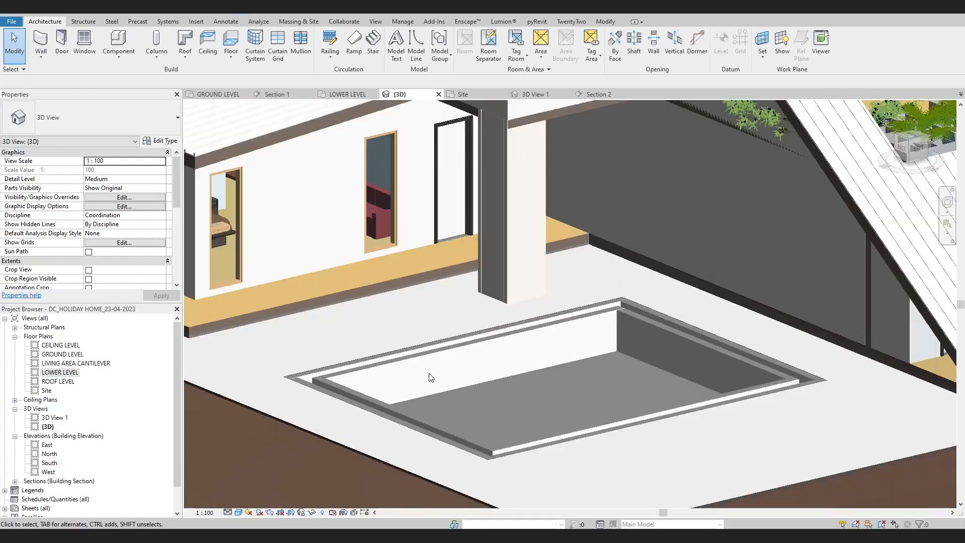
pyautogui.scroll(5, 431, 379)
# Step: Open the LOWER LEVEL floor plan and start an in-place Casework model with the suggested name
pyautogui.doubleClick(54, 374)
pyautogui.scroll(4, 429, 278)
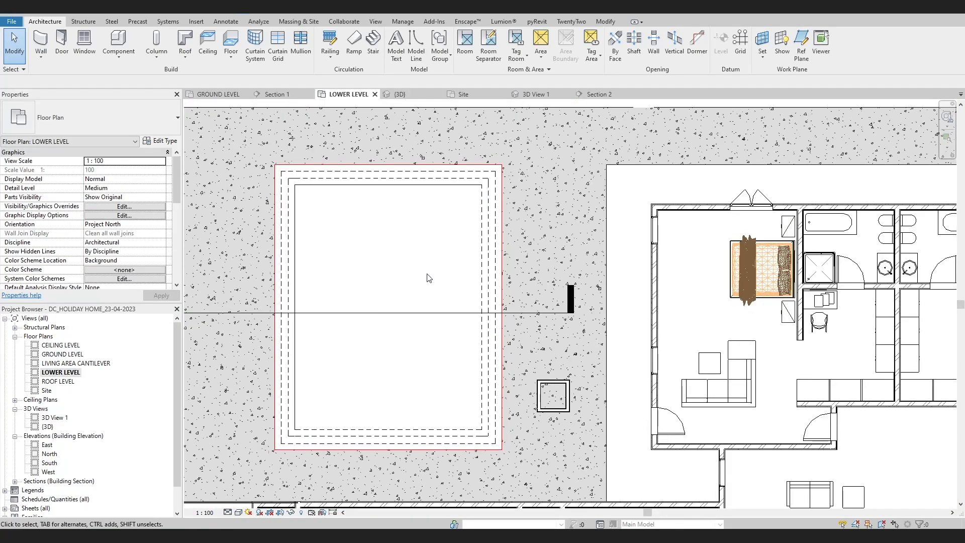
pyautogui.doubleClick(428, 232)
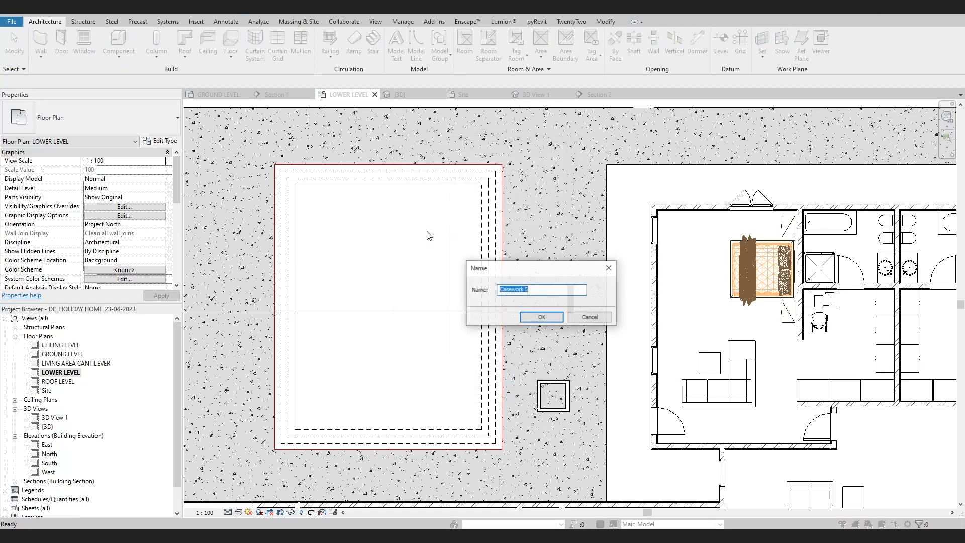
pyautogui.click(540, 317)
# Step: Sketch a rectangular extrusion profile for the water along the inner faces of the inner pool walls
pyautogui.click(86, 43)
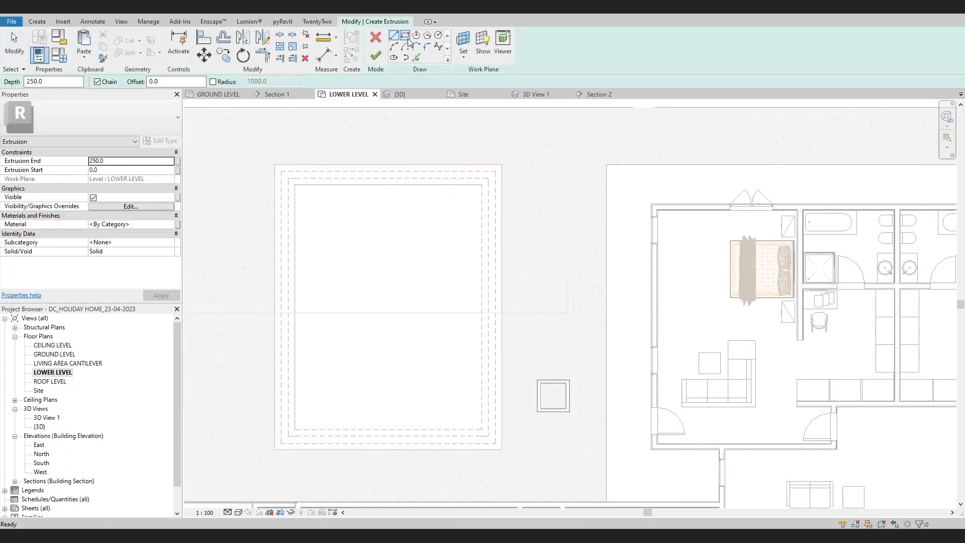
pyautogui.scroll(2, 296, 204)
pyautogui.click(294, 179)
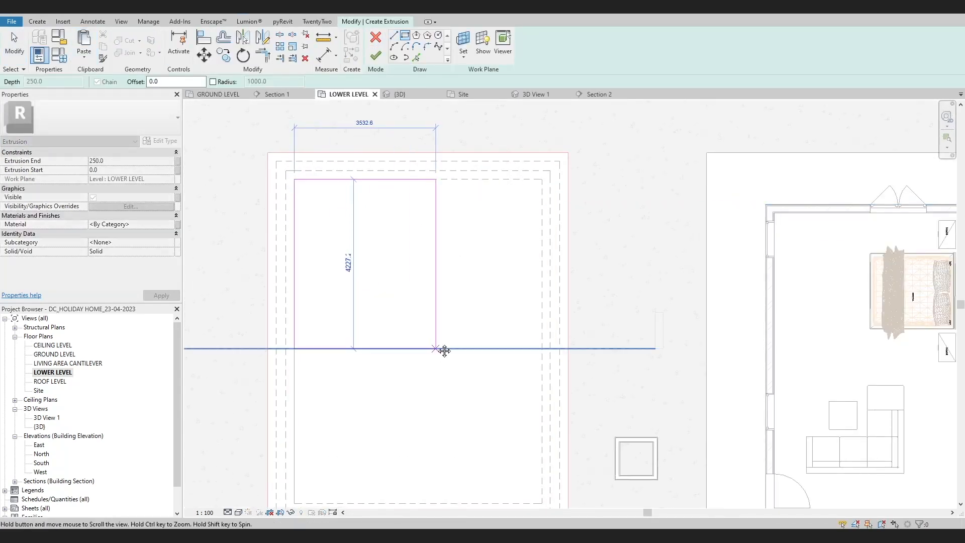
pyautogui.moveTo(442, 349); pyautogui.dragTo(446, 243, button='middle')
pyautogui.click(547, 397)
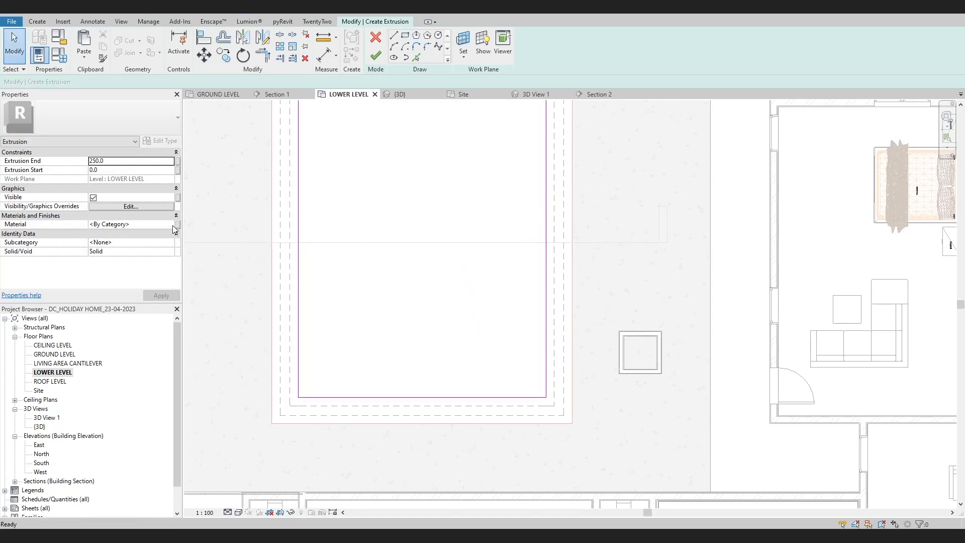
# Step: Assign the Swimming pool material to the extrusion and finish both the extrusion and the in-place model
pyautogui.click(480, 267)
pyautogui.click(855, 427)
pyautogui.click(375, 56)
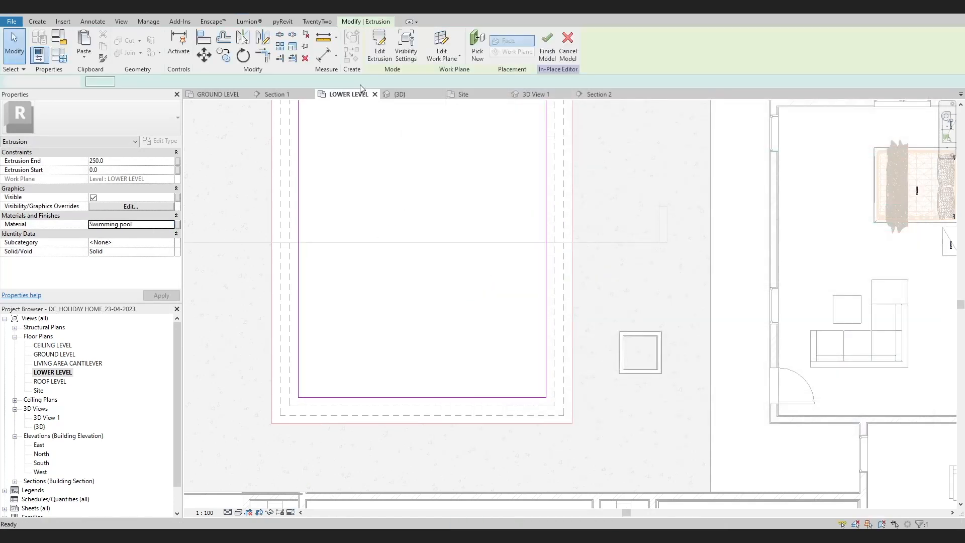
pyautogui.click(665, 246)
pyautogui.scroll(-4, 414, 274)
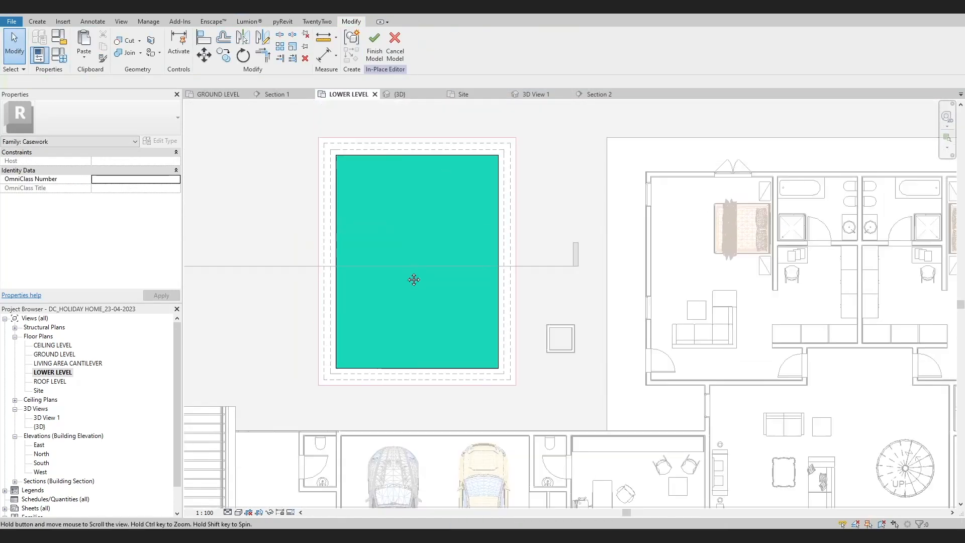
pyautogui.moveTo(414, 280); pyautogui.dragTo(426, 346, button='middle')
pyautogui.click(375, 47)
pyautogui.scroll(-3, 403, 227)
pyautogui.moveTo(405, 231); pyautogui.dragTo(431, 190, button='middle')
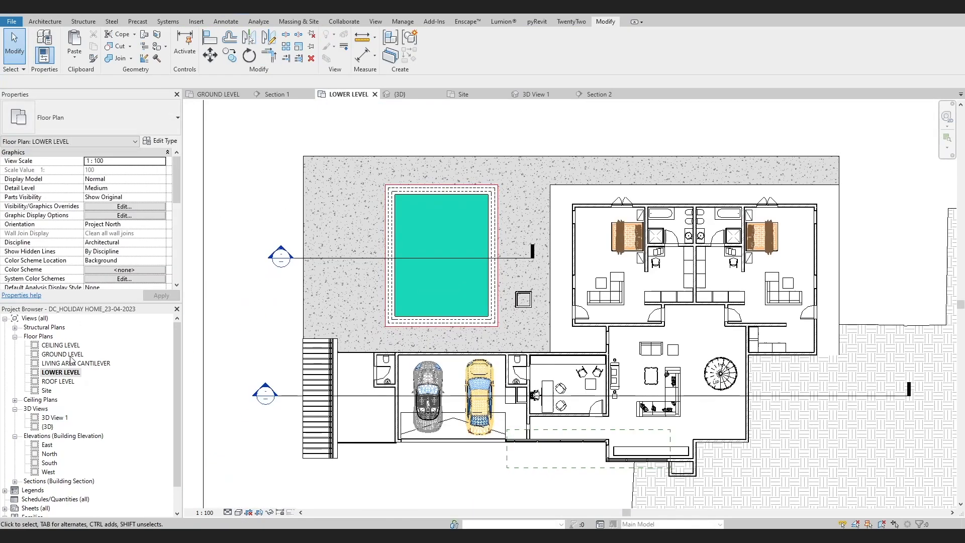
pyautogui.click(212, 10)
pyautogui.scroll(-1, 466, 316)
pyautogui.keyDown('shift'); pyautogui.moveTo(466, 315); pyautogui.dragTo(454, 366, button='middle'); pyautogui.keyUp('shift')
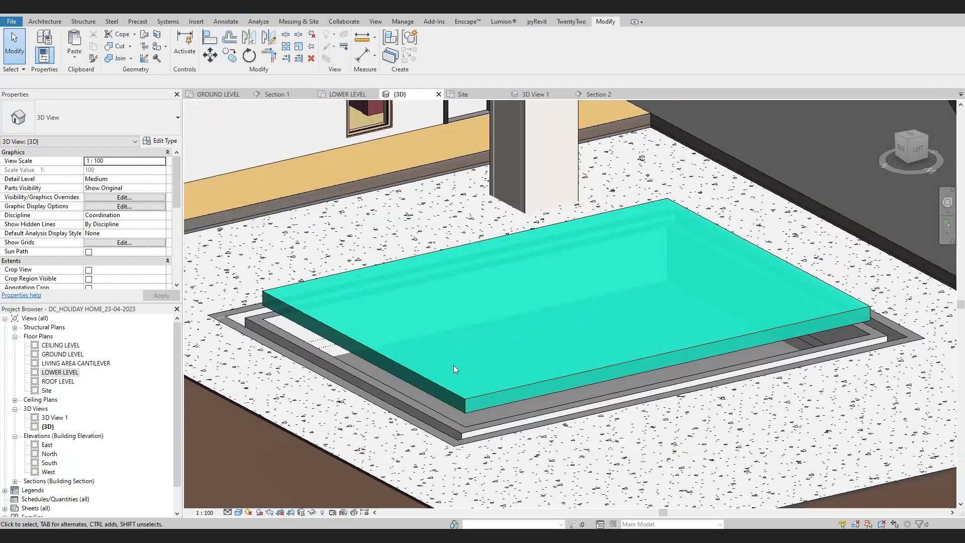
pyautogui.press('a')
pyautogui.press('l')
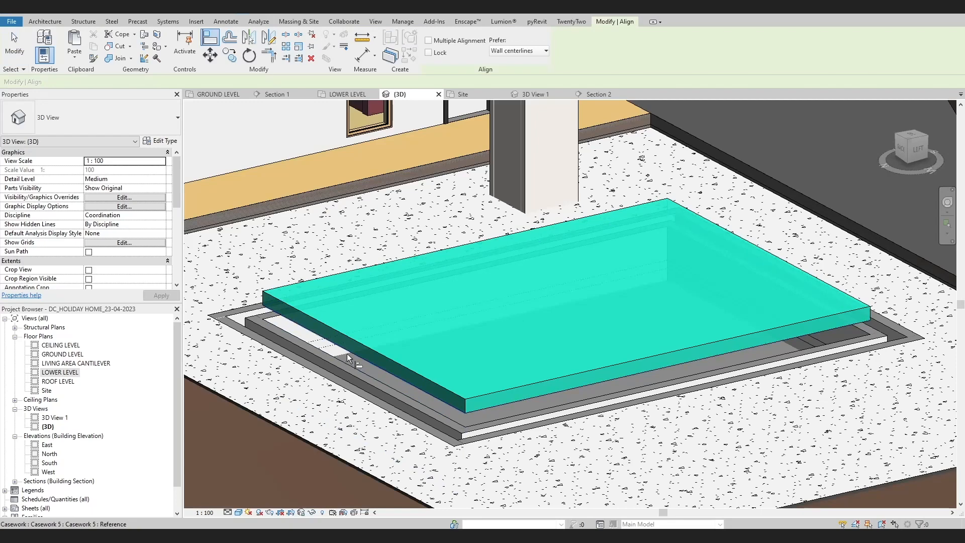
pyautogui.press('Escape')
# Step: Select the water block and reshape it in Section 2 to fill the pool from its floor to just below the wall tops
pyautogui.click(402, 361)
pyautogui.keyDown('shift'); pyautogui.moveTo(403, 361); pyautogui.dragTo(413, 328, button='middle'); pyautogui.keyUp('shift')
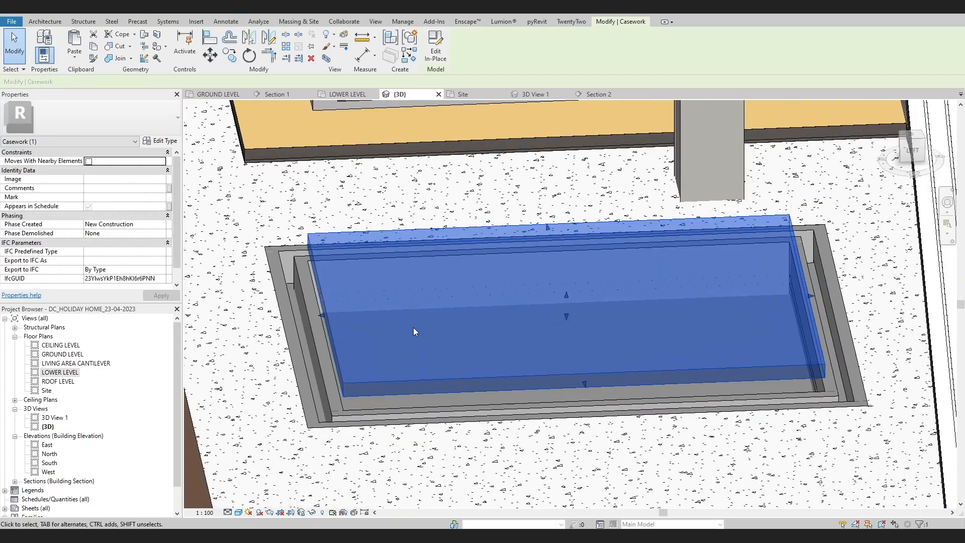
pyautogui.click(593, 95)
pyautogui.scroll(-2, 431, 274)
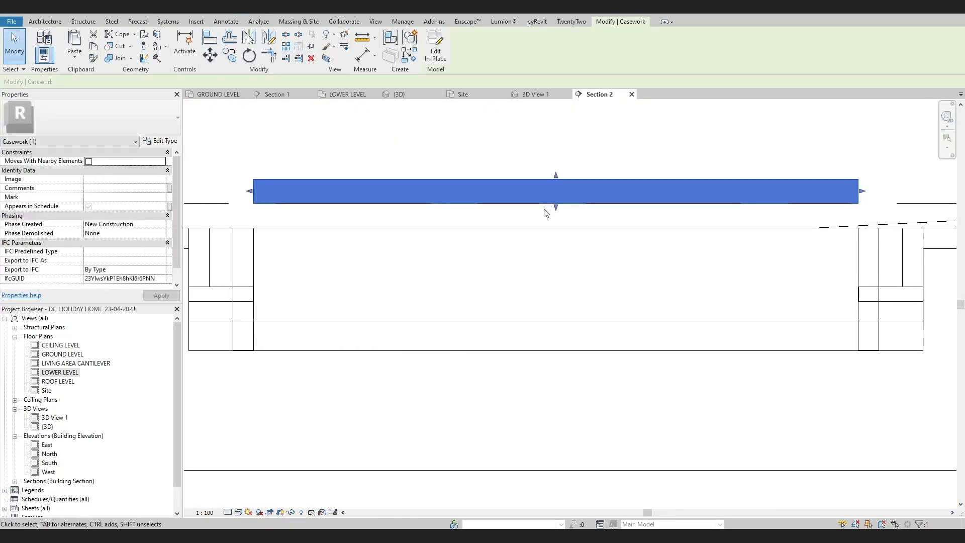
pyautogui.moveTo(556, 177); pyautogui.dragTo(551, 240)
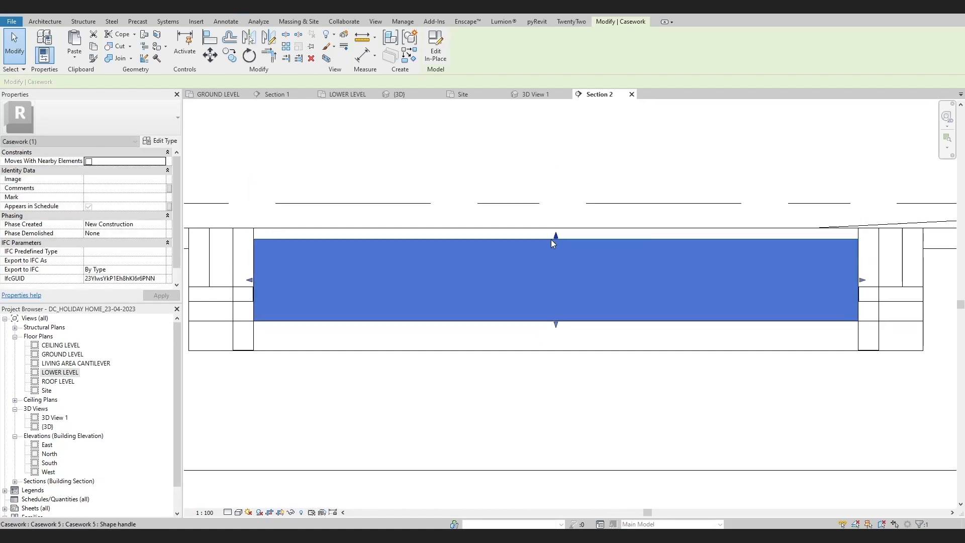
pyautogui.press('Escape')
pyautogui.click(402, 95)
pyautogui.keyDown('shift'); pyautogui.moveTo(462, 274); pyautogui.dragTo(402, 405, button='middle'); pyautogui.keyUp('shift')
pyautogui.scroll(2, 601, 280)
# Step: Start a roof by footprint in the LOWER LEVEL floor plan using the Sloped Glazing type
pyautogui.doubleClick(64, 372)
pyautogui.scroll(4, 441, 243)
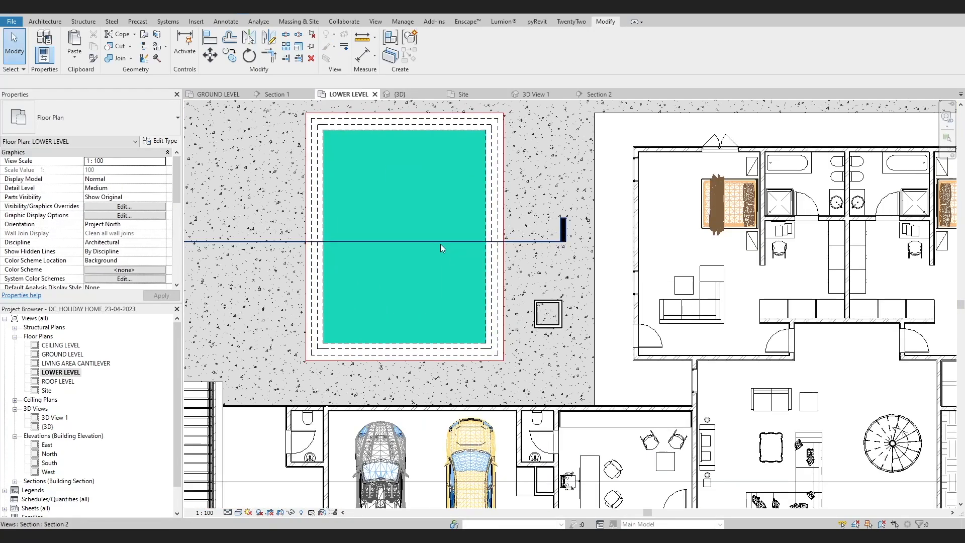
pyautogui.moveTo(440, 244); pyautogui.dragTo(486, 361, button='middle')
pyautogui.click(51, 23)
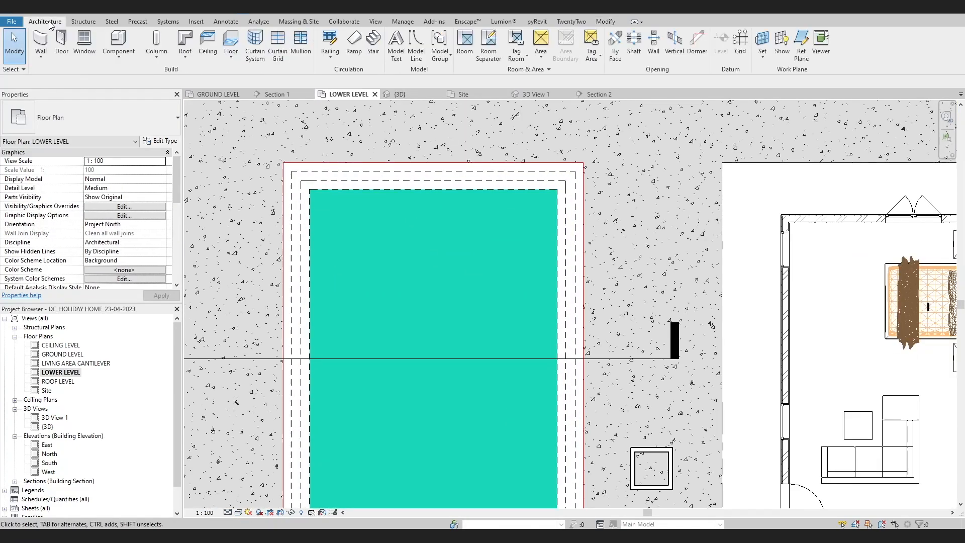
pyautogui.click(186, 55)
pyautogui.click(194, 71)
pyautogui.press('Escape')
pyautogui.press('Escape')
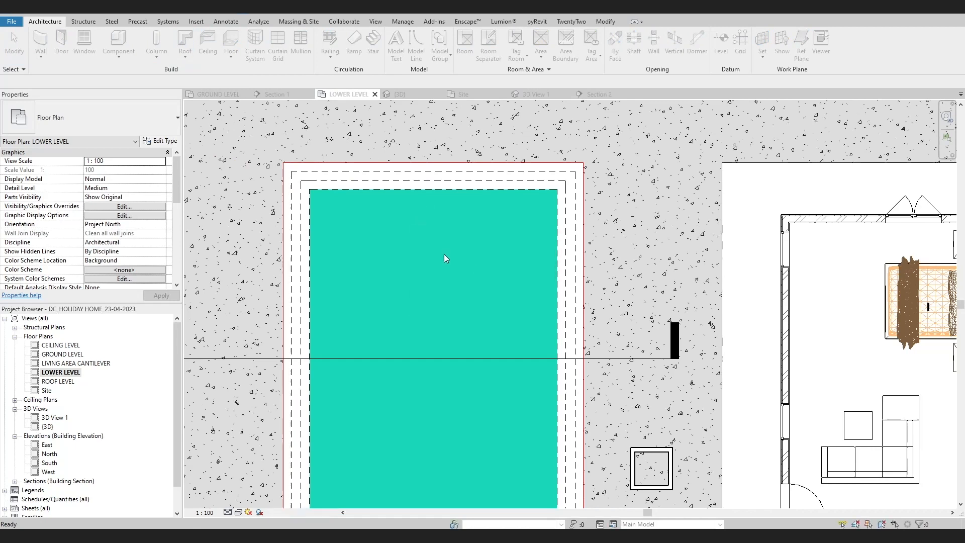
pyautogui.scroll(-1, 376, 227)
pyautogui.click(92, 124)
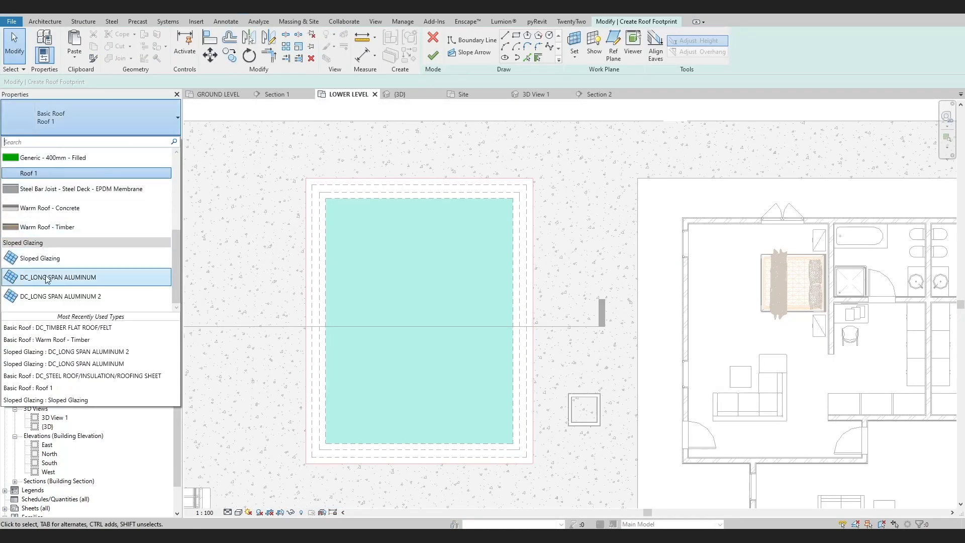
pyautogui.click(38, 257)
# Step: Sketch a rectangular glazing boundary over the double walls and channel at the pool's upper end in plan, and finish the roof
pyautogui.scroll(1, 307, 182)
pyautogui.click(306, 177)
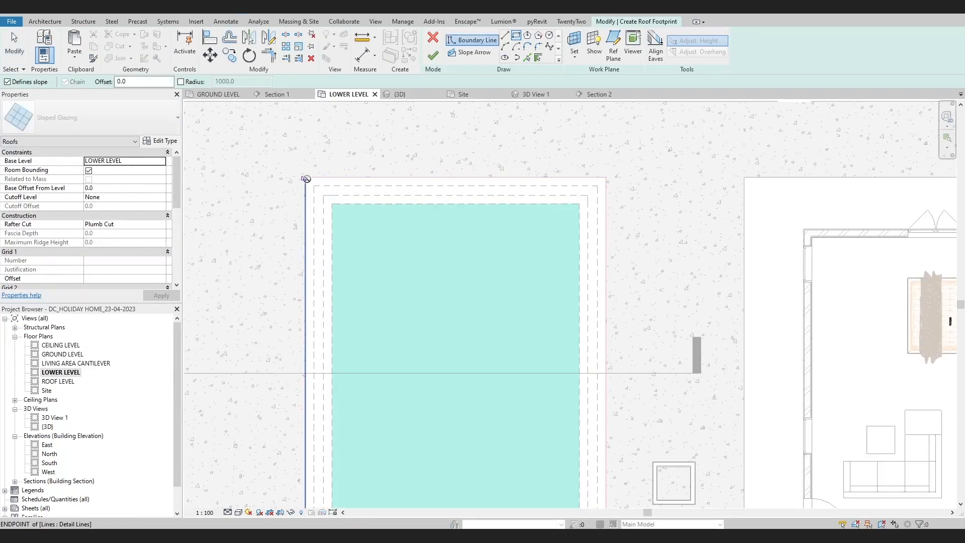
pyautogui.click(607, 203)
pyautogui.scroll(-2, 446, 176)
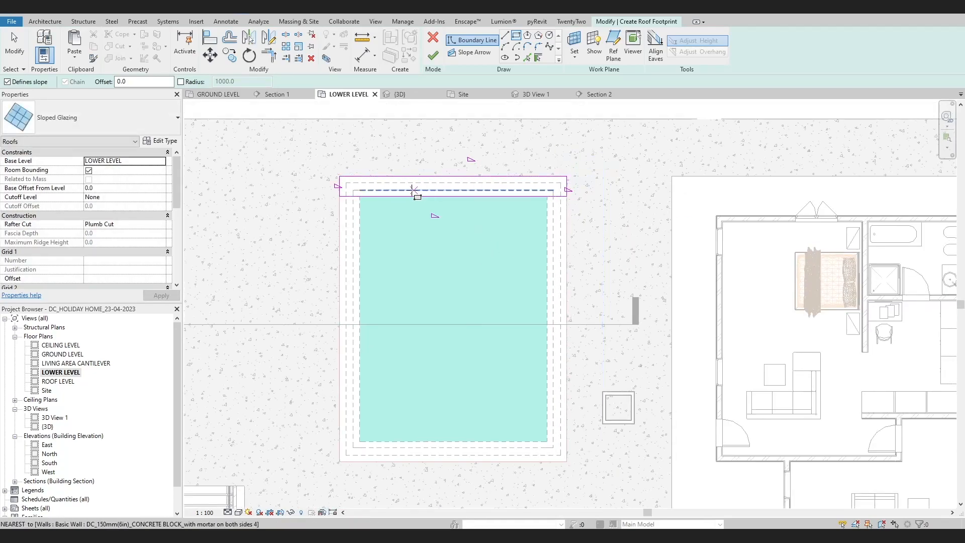
pyautogui.press('Escape')
pyautogui.press('Escape')
pyautogui.click(225, 85)
pyautogui.click(340, 111)
pyautogui.click(433, 56)
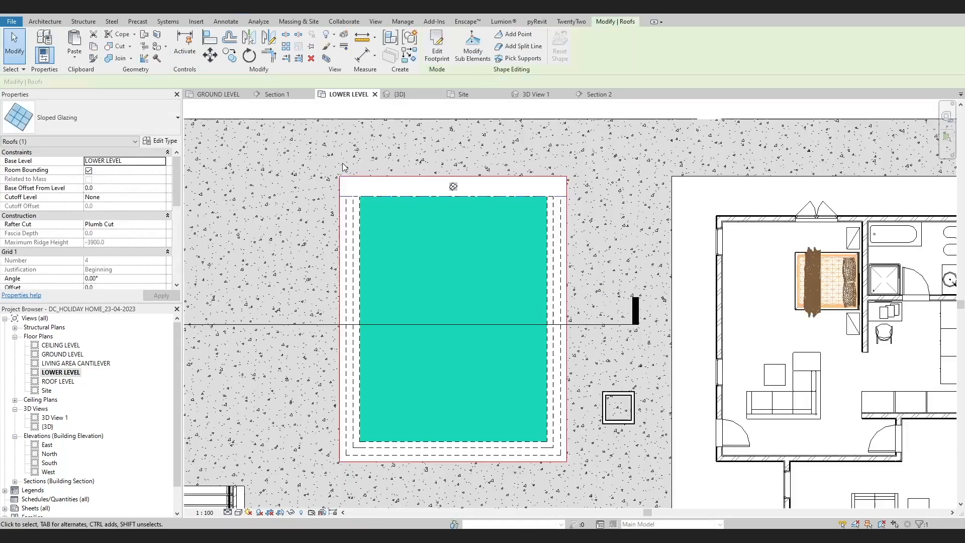
# Step: In the 3D view, change the glazing cover at the pool's end to the DC_LONG SPAN ALUMINUM type and accept the gridline warnings
pyautogui.scroll(2, 350, 210)
pyautogui.click(227, 20)
pyautogui.keyDown('shift'); pyautogui.moveTo(436, 238); pyautogui.dragTo(402, 176, button='middle'); pyautogui.keyUp('shift')
pyautogui.scroll(2, 362, 262)
pyautogui.click(337, 301)
pyautogui.moveTo(337, 301); pyautogui.dragTo(426, 258, button='middle')
pyautogui.click(91, 117)
pyautogui.click(50, 299)
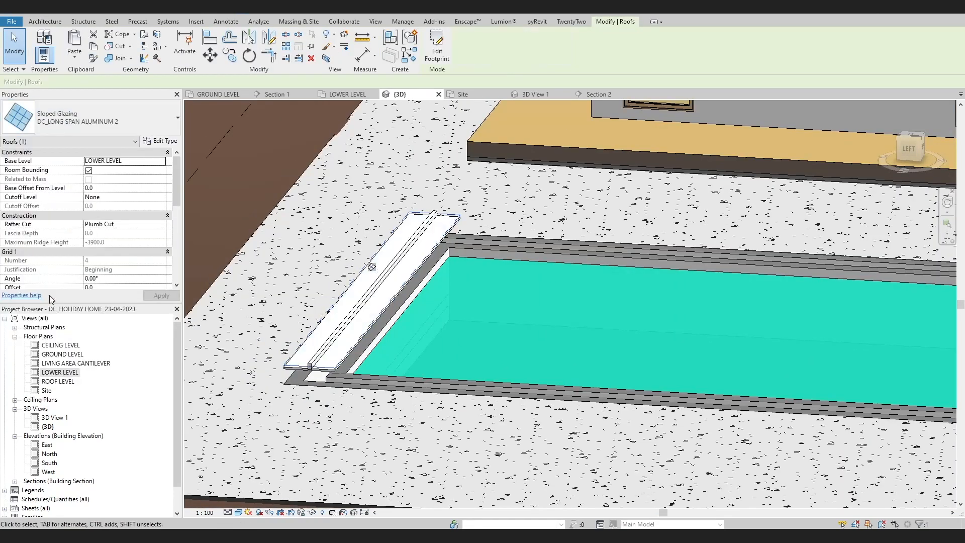
pyautogui.click(106, 121)
pyautogui.click(99, 271)
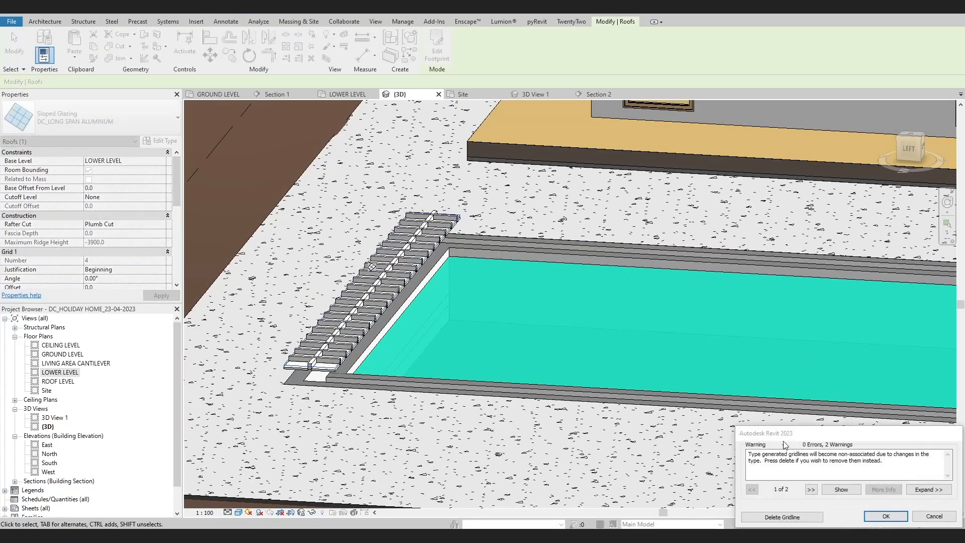
pyautogui.click(886, 520)
# Step: Select the glazing cover over the channel and duplicate its type as DC_LONG SPAN ALUMINUM 3
pyautogui.keyDown('shift'); pyautogui.moveTo(390, 452); pyautogui.dragTo(509, 524, button='middle'); pyautogui.keyUp('shift')
pyautogui.click(556, 478)
pyautogui.keyDown('shift'); pyautogui.moveTo(555, 480); pyautogui.dragTo(336, 333, button='middle'); pyautogui.keyUp('shift')
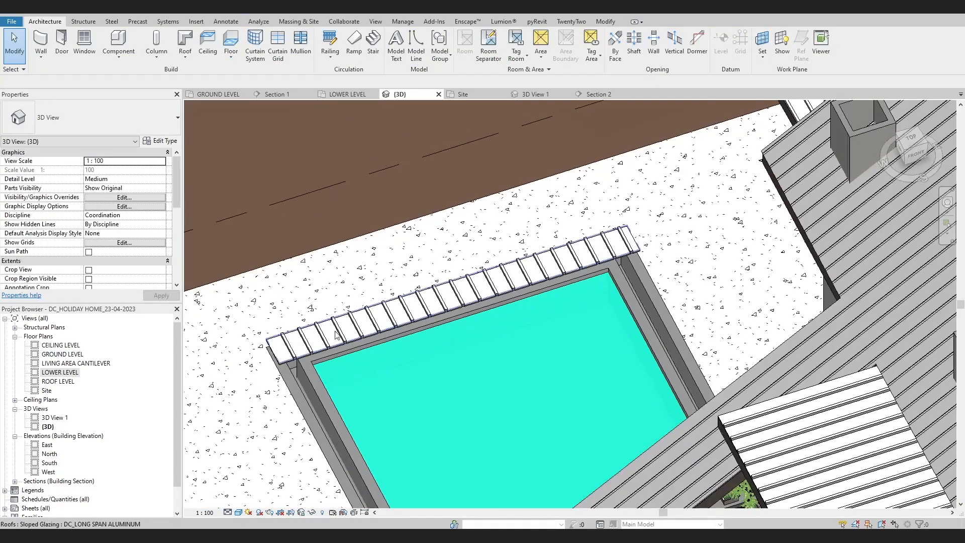
pyautogui.click(336, 333)
pyautogui.scroll(3, 336, 332)
pyautogui.click(160, 141)
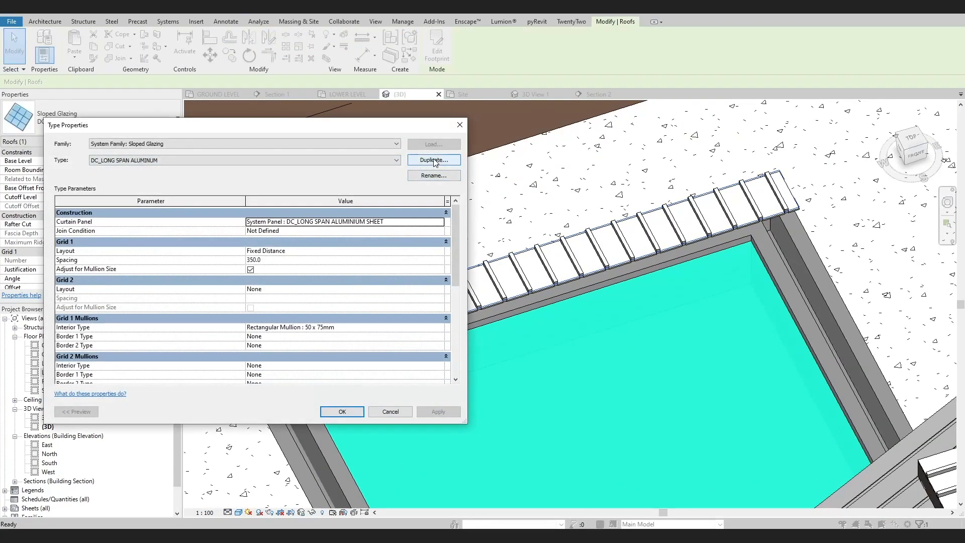
pyautogui.click(434, 160)
pyautogui.click(541, 318)
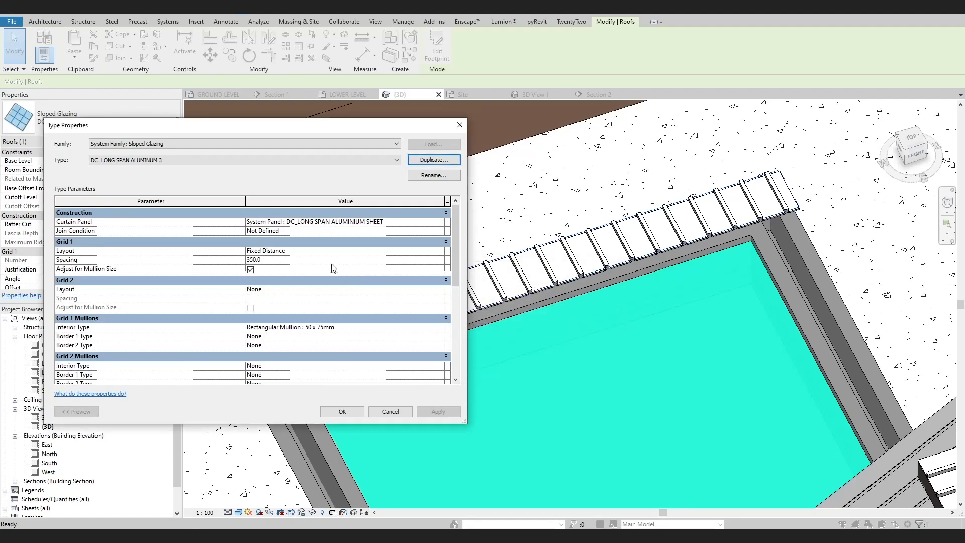
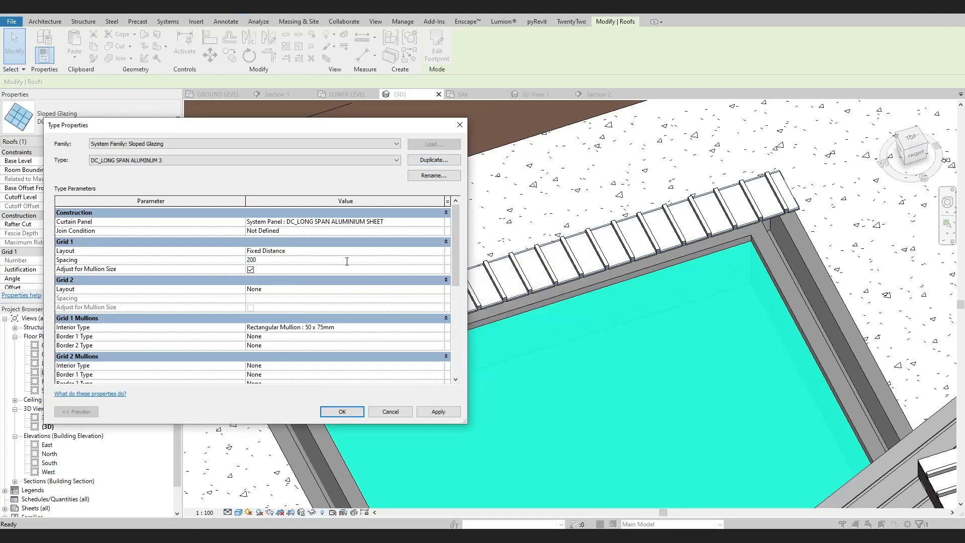
# Step: Set the new type's Grid 1 spacing to 200 and its interior mullions to Rectangular Mullion : 30mm Square, and apply the changes
pyautogui.click(438, 329)
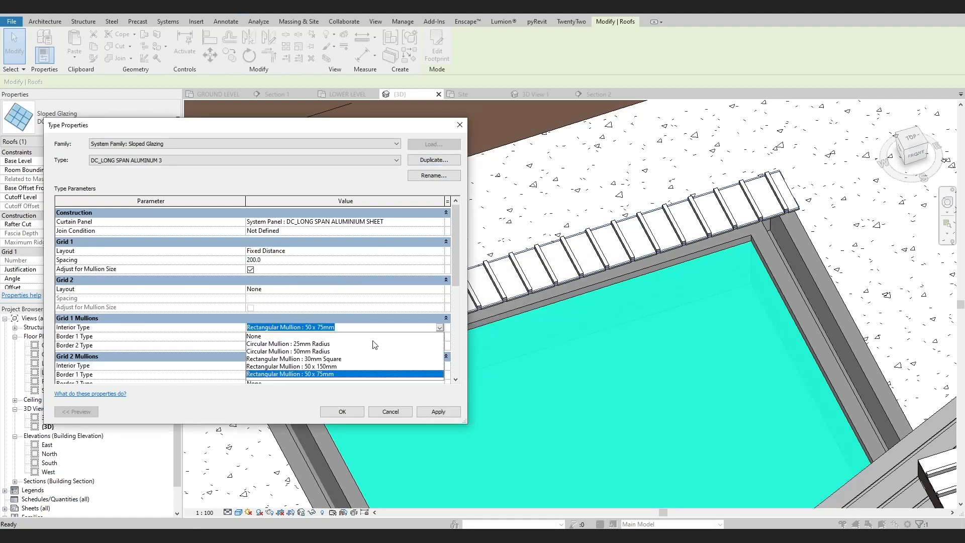
pyautogui.click(320, 359)
pyautogui.scroll(-3, 397, 375)
pyautogui.scroll(3, 397, 375)
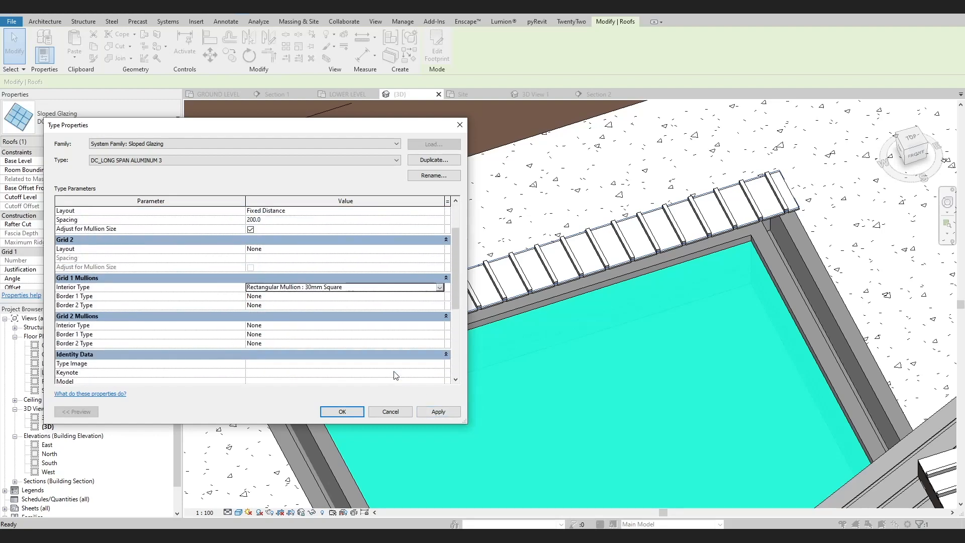
pyautogui.click(342, 412)
pyautogui.scroll(2, 301, 372)
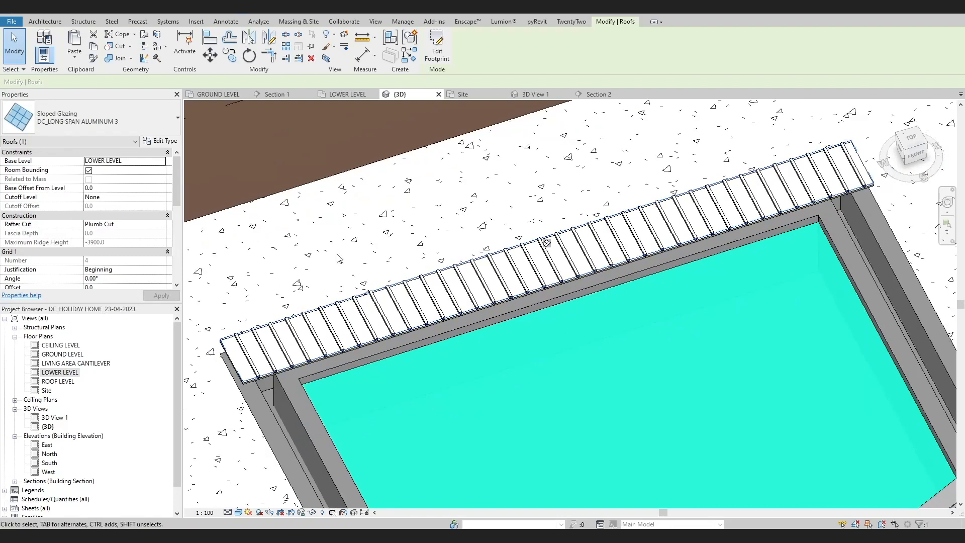
# Step: In Section 2, nudge the glazing cover down onto the pool wall tops, to a base offset of -200
pyautogui.click(599, 94)
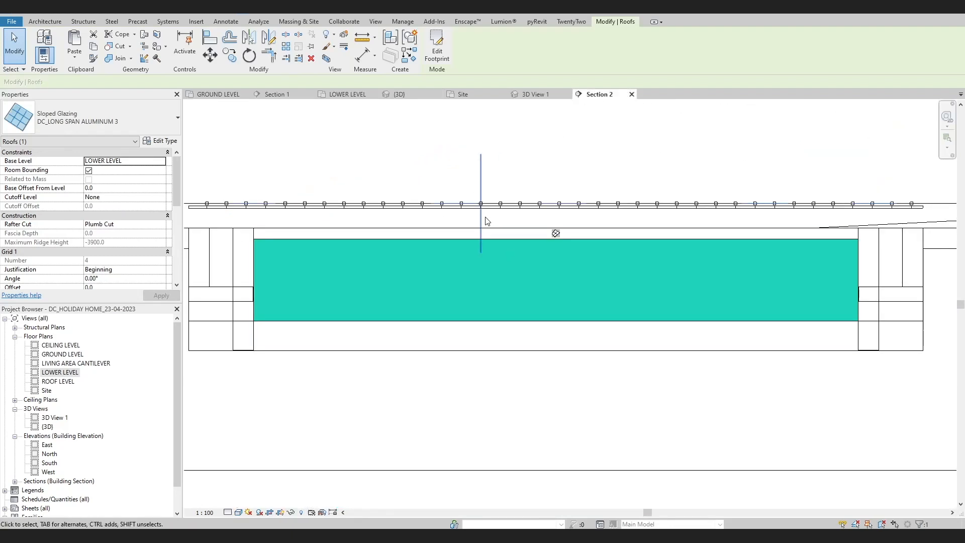
pyautogui.click(396, 204)
pyautogui.press('Down')
pyautogui.press('Down')
pyautogui.press('Down')
pyautogui.press('Down')
pyautogui.press('Down')
pyautogui.press('Down')
pyautogui.press('Down')
pyautogui.press('Down')
pyautogui.press('Down')
pyautogui.press('Down')
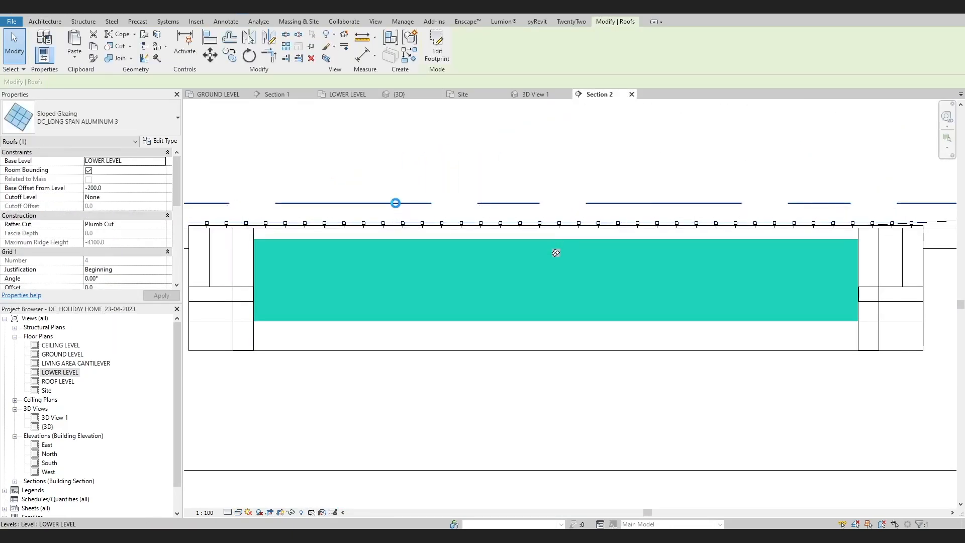
# Step: Lower the sloped glazing roof at the pool edge to a base offset of -280
pyautogui.press('Down')
pyautogui.press('Down')
pyautogui.press('Down')
pyautogui.press('Down')
pyautogui.scroll(2, 415, 176)
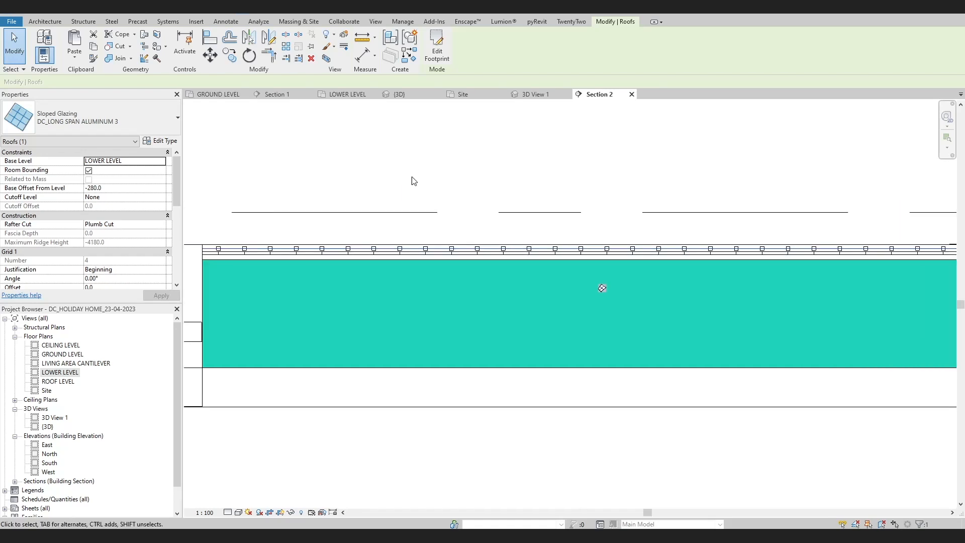
pyautogui.scroll(-1, 412, 177)
# Step: Examine the lowered sloped glazing strip along the pool edge in the {3D} view
pyautogui.click(399, 94)
pyautogui.keyDown('shift'); pyautogui.moveTo(442, 271); pyautogui.dragTo(544, 356, button='middle'); pyautogui.keyUp('shift')
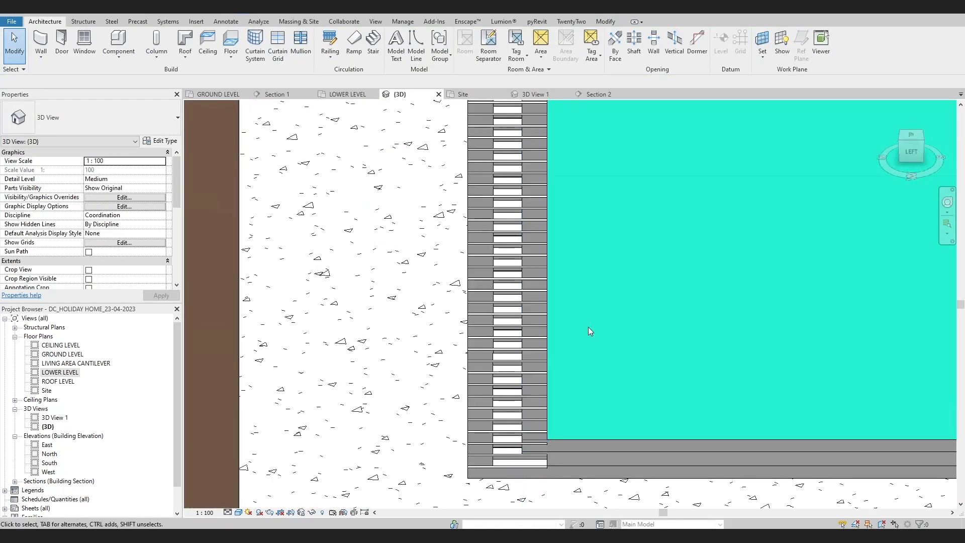
pyautogui.keyDown('shift'); pyautogui.moveTo(588, 327); pyautogui.dragTo(388, 423, button='middle'); pyautogui.keyUp('shift')
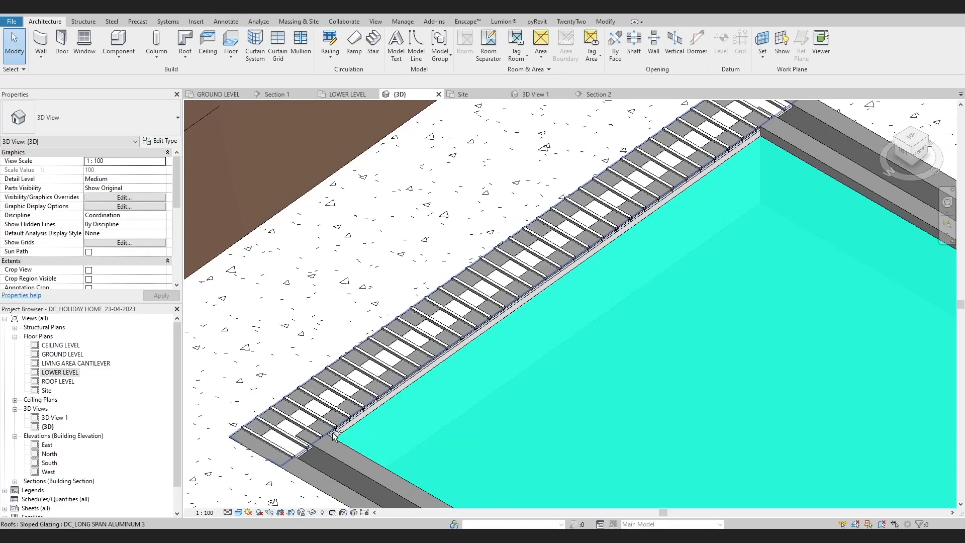
pyautogui.keyDown('shift'); pyautogui.moveTo(334, 437); pyautogui.dragTo(318, 362, button='middle'); pyautogui.keyUp('shift')
pyautogui.scroll(-1, 317, 364)
pyautogui.click(318, 365)
pyautogui.press('Escape')
pyautogui.scroll(3, 316, 370)
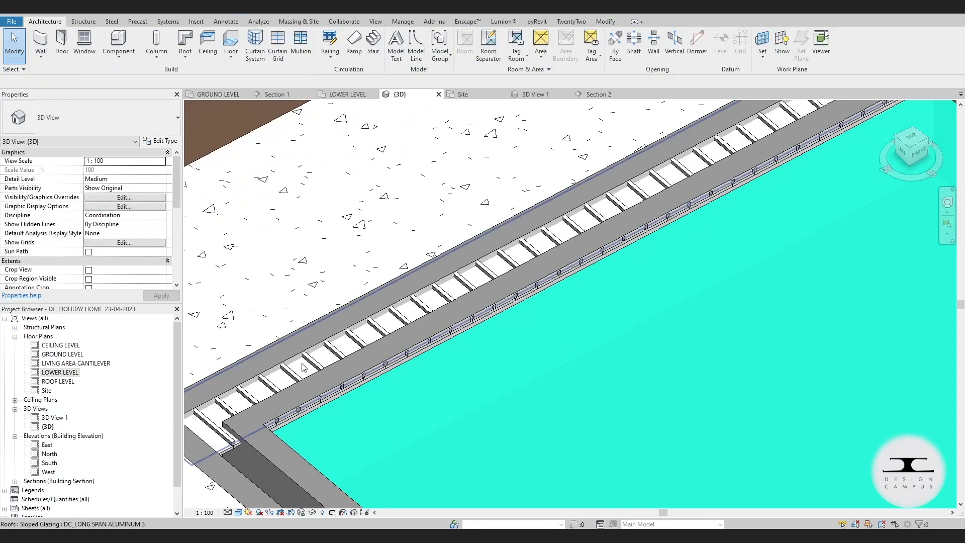
# Step: Select all curtain panels on the sloped glazing strip's host and change them to the Empty system panel type
pyautogui.press('Tab')
pyautogui.click(303, 409)
pyautogui.rightClick(303, 407)
pyautogui.moveTo(425, 176)
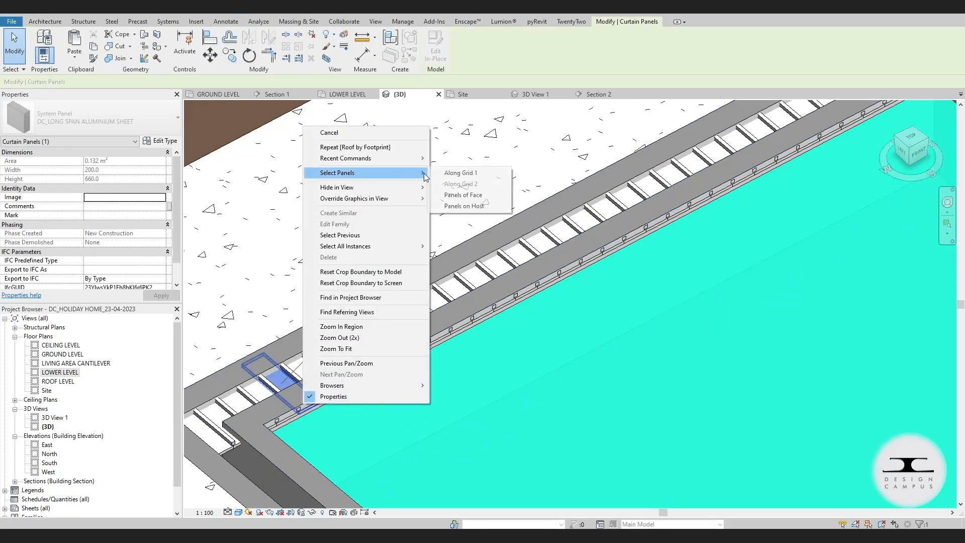
pyautogui.click(457, 207)
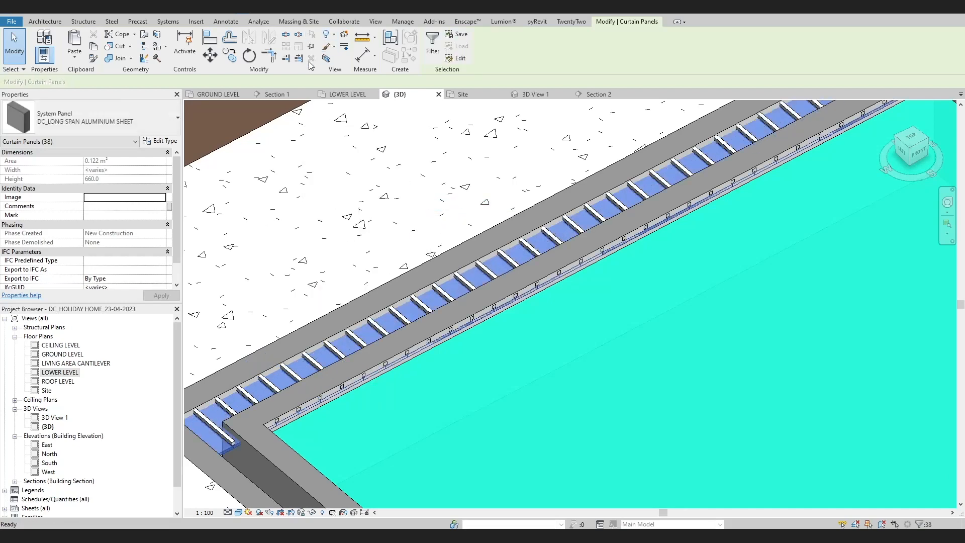
pyautogui.click(90, 118)
pyautogui.click(71, 270)
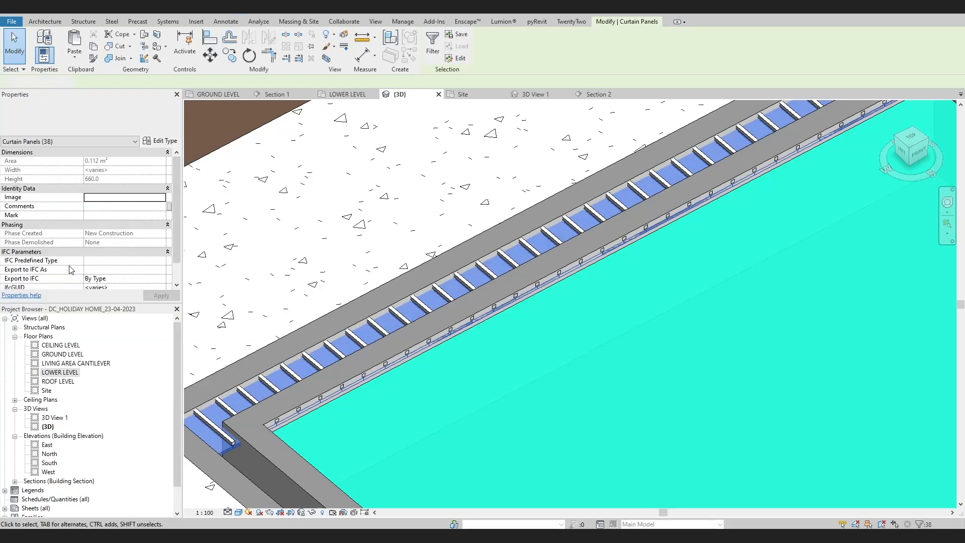
pyautogui.click(257, 258)
# Step: Select the sloped glazing roof and open its footprint for editing in the LOWER LEVEL floor plan
pyautogui.scroll(-2, 307, 347)
pyautogui.keyDown('shift'); pyautogui.moveTo(397, 352); pyautogui.dragTo(464, 316, button='middle'); pyautogui.keyUp('shift')
pyautogui.scroll(1, 378, 323)
pyautogui.click(394, 361)
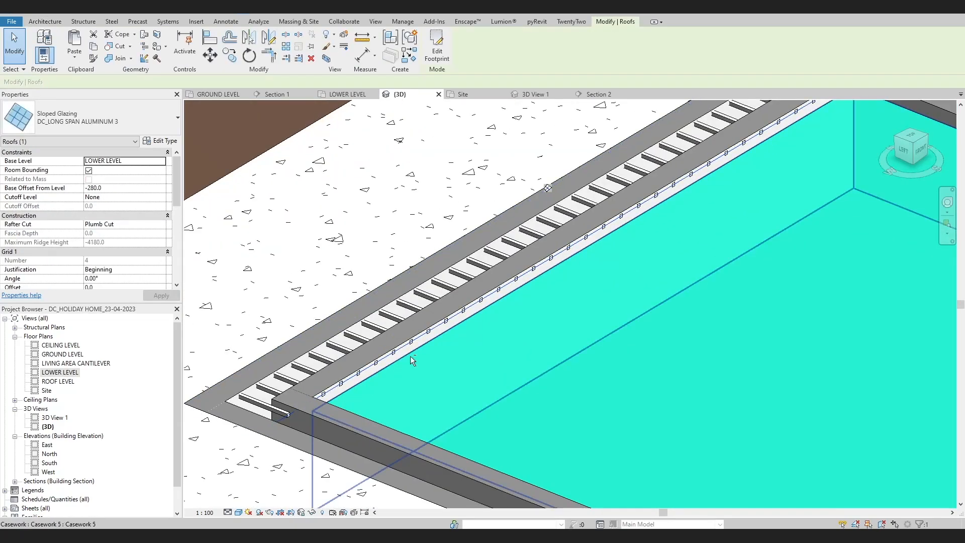
pyautogui.keyDown('shift'); pyautogui.moveTo(410, 356); pyautogui.dragTo(548, 189, button='middle'); pyautogui.keyUp('shift')
pyautogui.doubleClick(59, 374)
pyautogui.scroll(2, 490, 161)
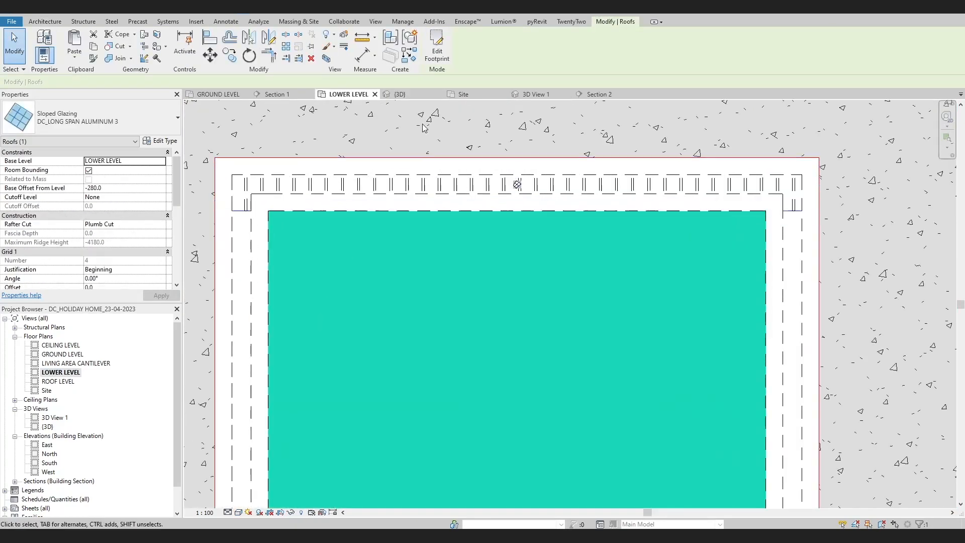
pyautogui.click(437, 49)
pyautogui.scroll(1, 482, 199)
# Step: Move the footprint's two long boundary lines onto the inner faces of the pool's upper drainage channel
pyautogui.click(472, 216)
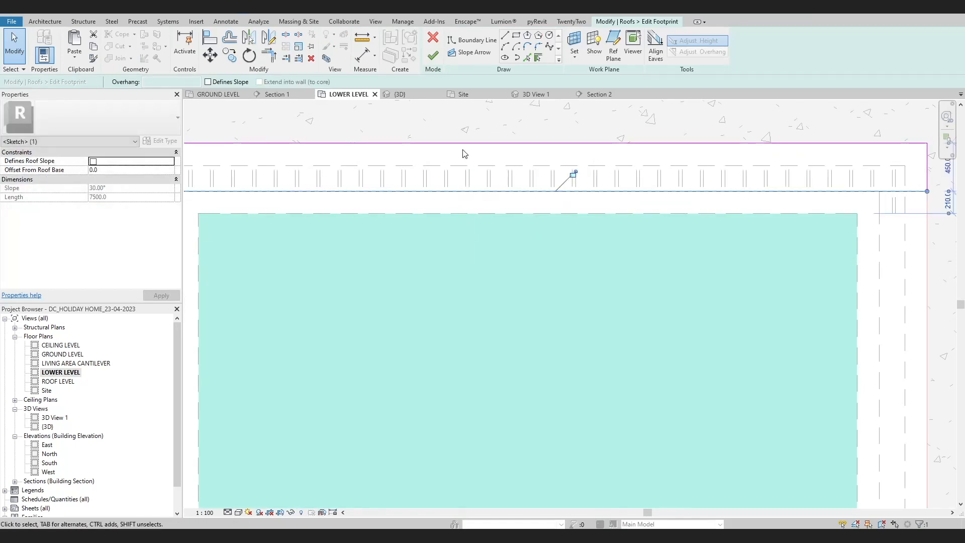
pyautogui.scroll(3, 463, 166)
pyautogui.scroll(-3, 463, 151)
pyautogui.press('Escape')
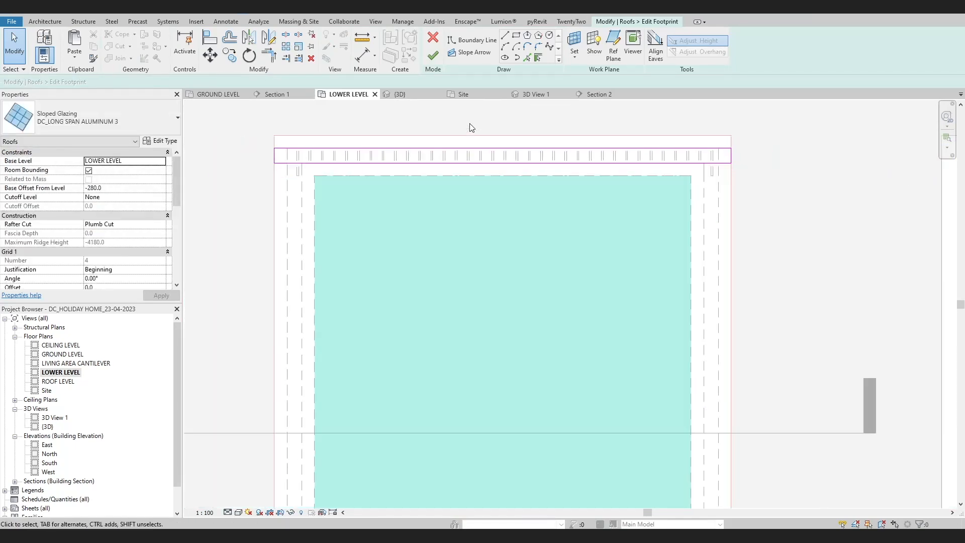
pyautogui.scroll(3, 309, 182)
pyautogui.scroll(1, 309, 182)
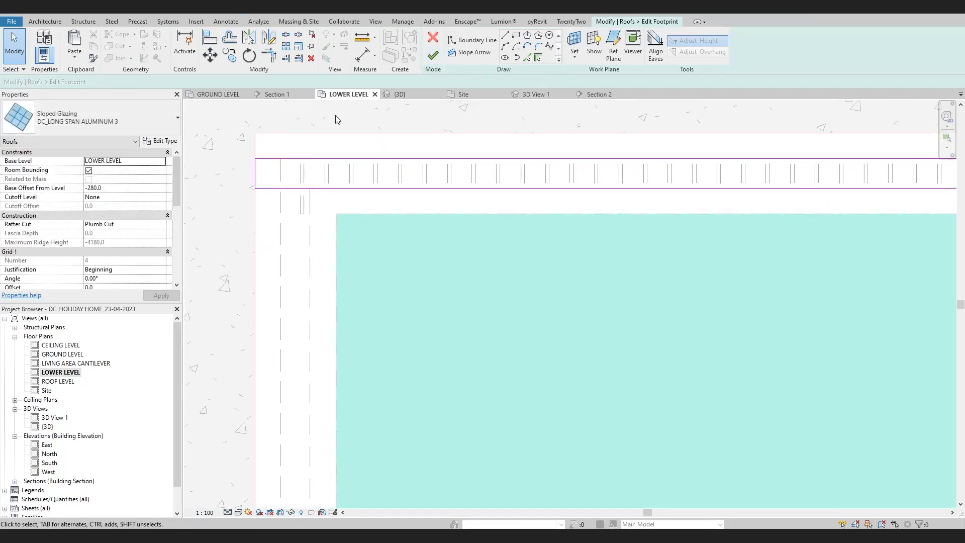
# Step: Move the footprint's two short end lines to the channel's inner wall faces and finish the footprint
pyautogui.click(255, 174)
pyautogui.scroll(-2, 347, 216)
pyautogui.moveTo(381, 244); pyautogui.dragTo(187, 217, button='middle')
pyautogui.scroll(3, 672, 164)
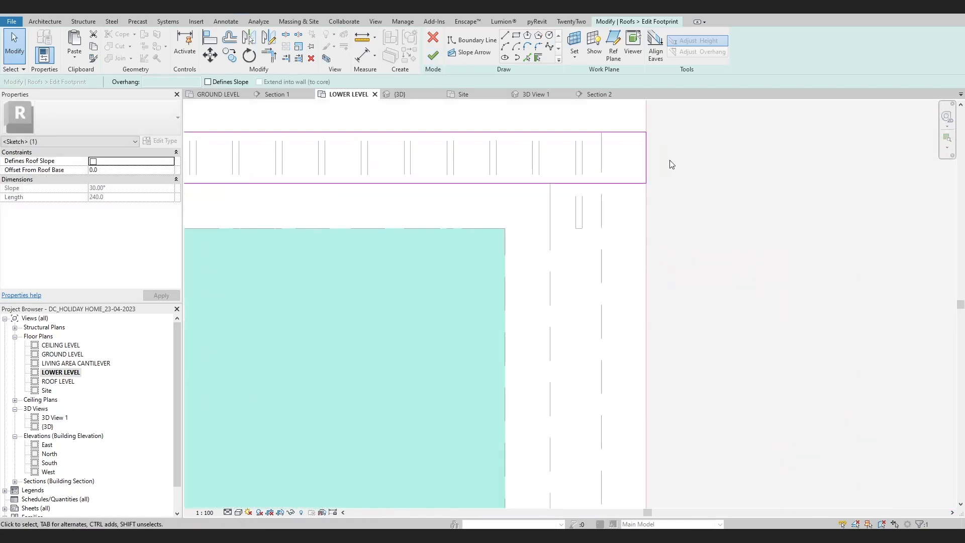
pyautogui.click(433, 55)
# Step: Switch the LOWER LEVEL floor plan to the Shaded visual style
pyautogui.scroll(-2, 578, 282)
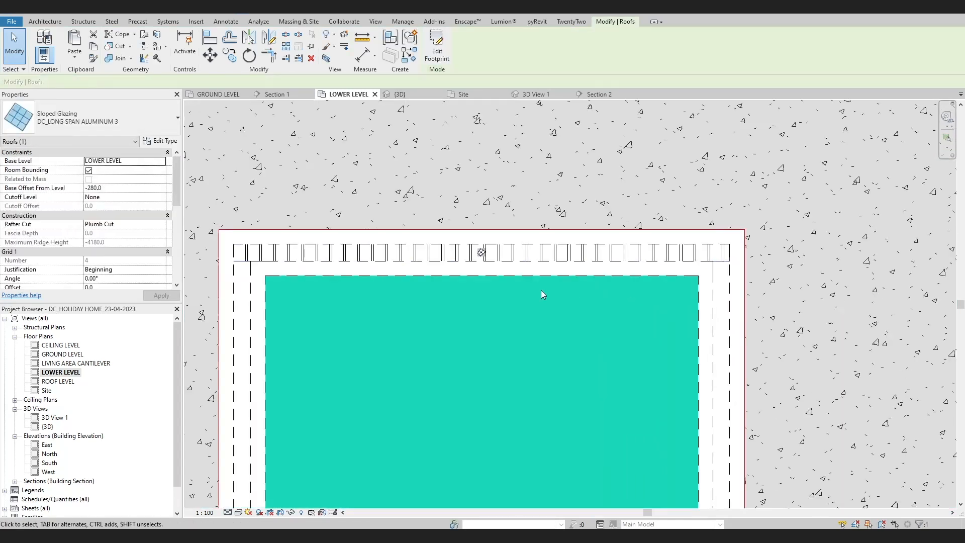
pyautogui.scroll(2, 304, 260)
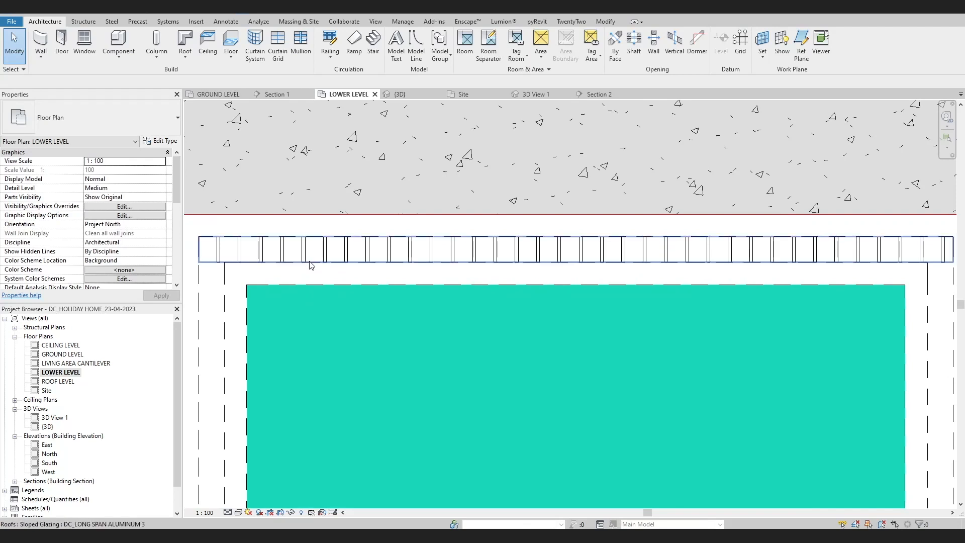
pyautogui.click(310, 264)
pyautogui.scroll(-2, 310, 279)
pyautogui.click(332, 341)
pyautogui.press('s')
pyautogui.press('d')
pyautogui.scroll(-1, 339, 352)
pyautogui.moveTo(347, 348); pyautogui.dragTo(420, 286, button='middle')
pyautogui.scroll(4, 366, 233)
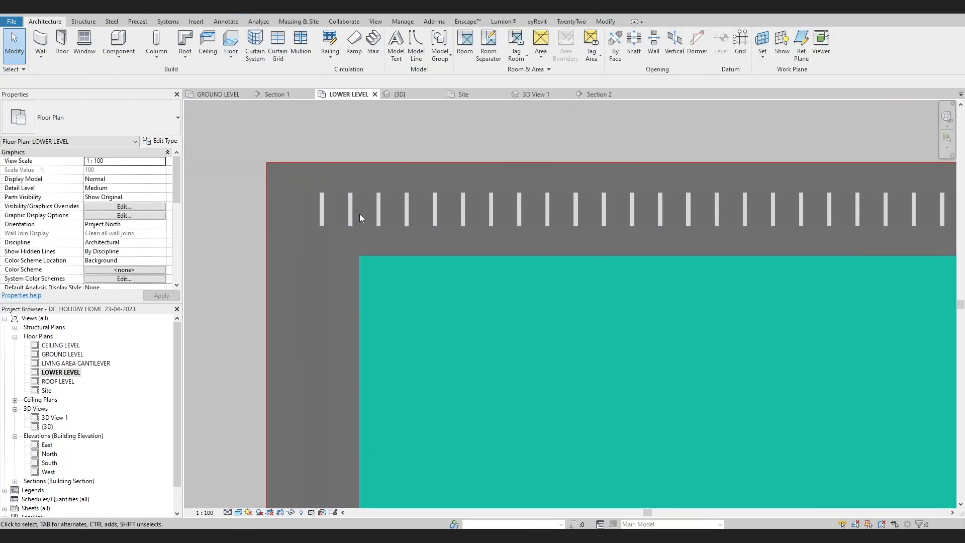
# Step: Set the Grid 1 spacing of the DC_LONG SPAN ALUMINUM 3 sloped glazing type to 100
pyautogui.click(324, 220)
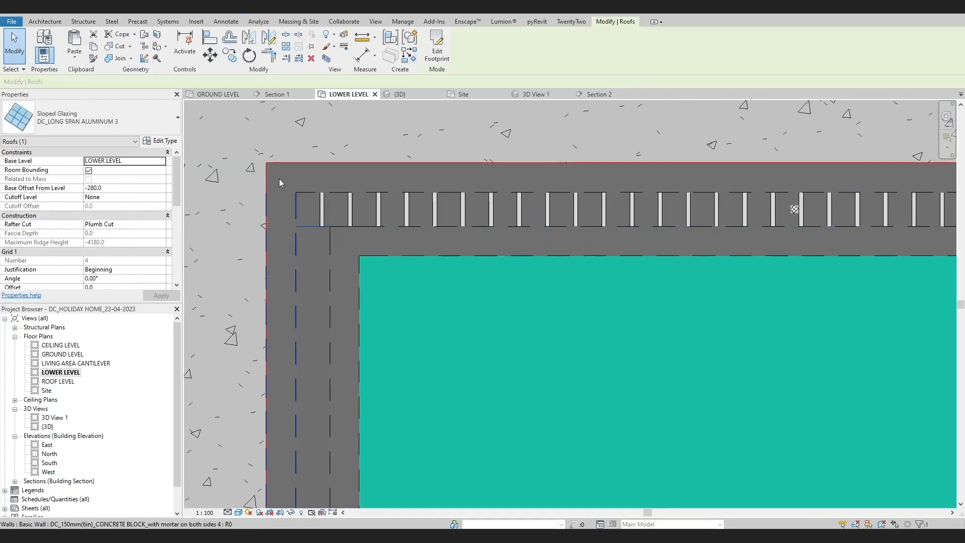
pyautogui.click(161, 141)
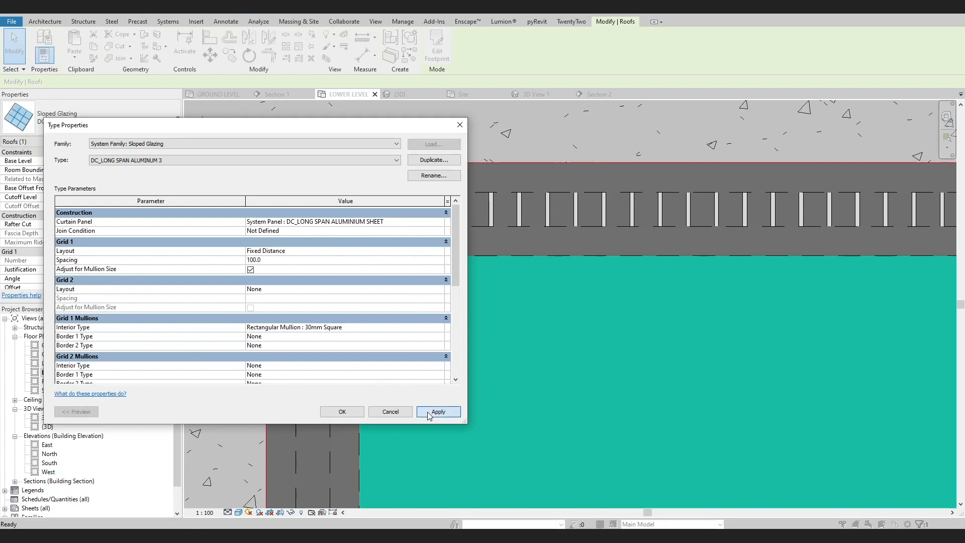
pyautogui.click(432, 412)
pyautogui.click(342, 412)
# Step: Select all instances of the strip's remaining aluminium sheet panels and change them to the Empty system panel type
pyautogui.moveTo(769, 217); pyautogui.dragTo(414, 217, button='middle')
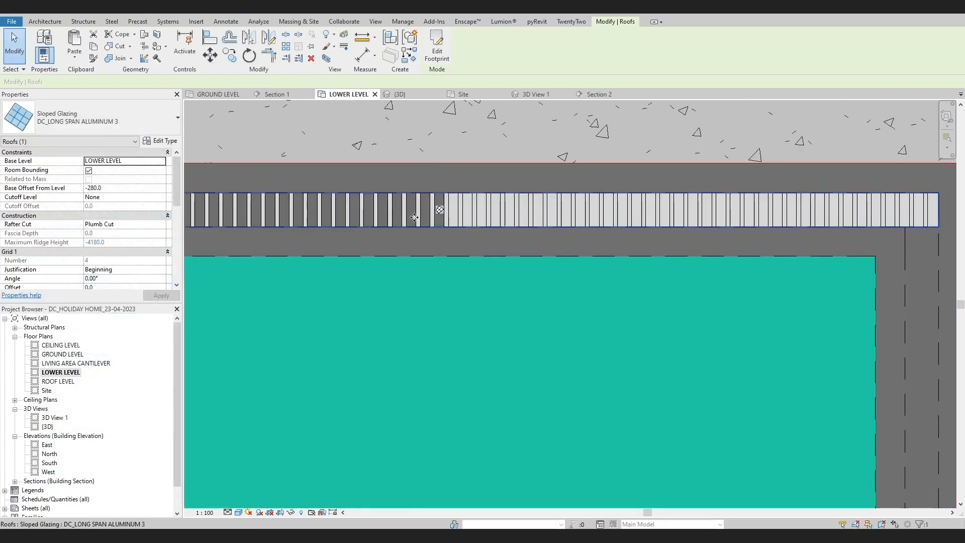
pyautogui.press('Tab')
pyautogui.press('Tab')
pyautogui.click(457, 226)
pyautogui.press('s')
pyautogui.press('a')
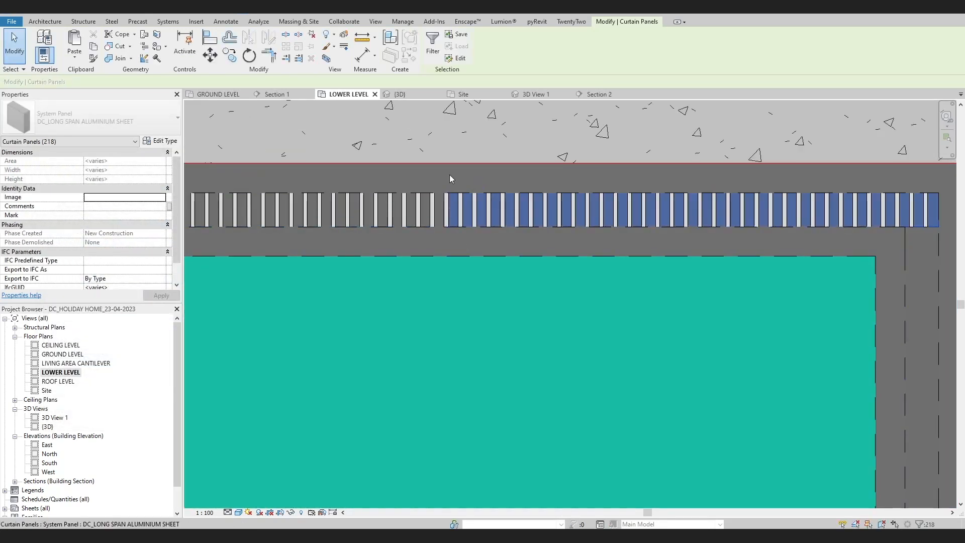
pyautogui.click(77, 111)
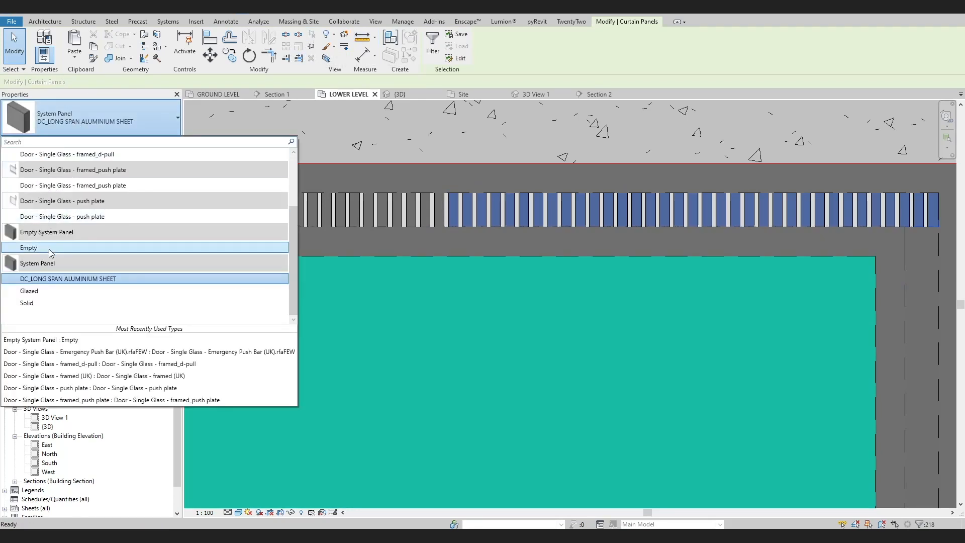
pyautogui.click(23, 246)
pyautogui.press('Escape')
# Step: Copy the grating strip from the pool's upper channel to the channel at the opposite, lower end
pyautogui.scroll(-3, 458, 182)
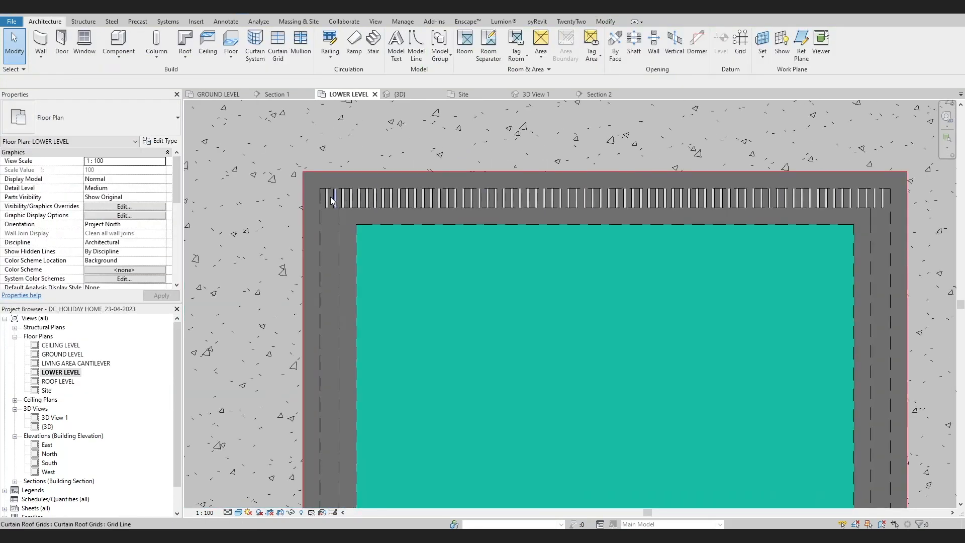
pyautogui.scroll(-3, 328, 196)
pyautogui.click(326, 206)
pyautogui.scroll(2, 326, 204)
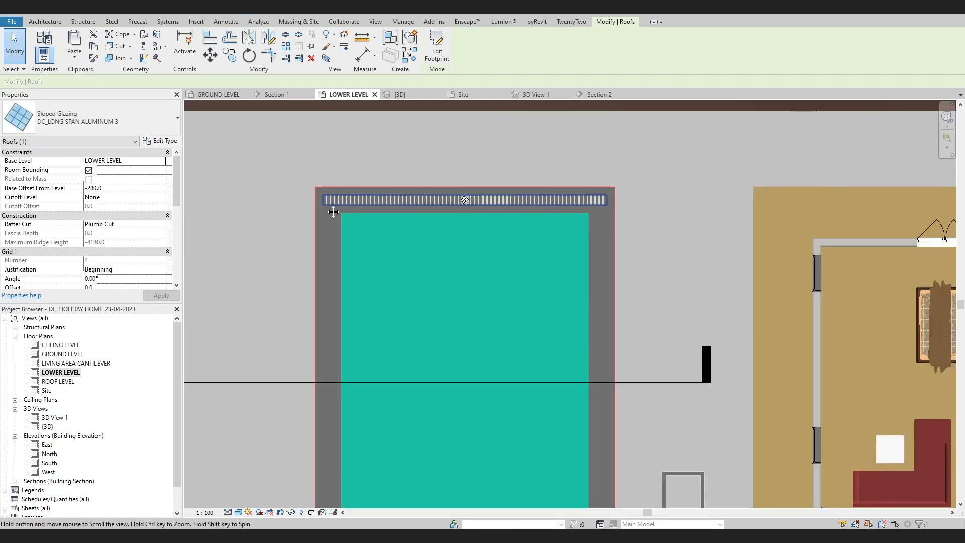
pyautogui.moveTo(334, 212); pyautogui.dragTo(359, 135, button='middle')
pyautogui.press('c')
pyautogui.press('o')
pyautogui.scroll(2, 392, 119)
pyautogui.click(715, 132)
pyautogui.scroll(-1, 704, 269)
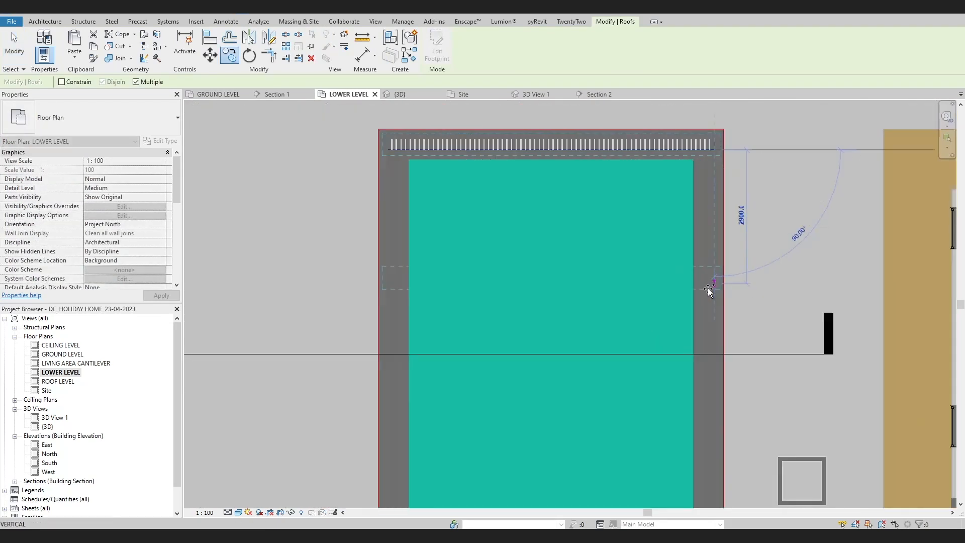
pyautogui.scroll(-1, 708, 292)
pyautogui.moveTo(705, 487); pyautogui.dragTo(666, 332, button='middle')
pyautogui.scroll(3, 666, 355)
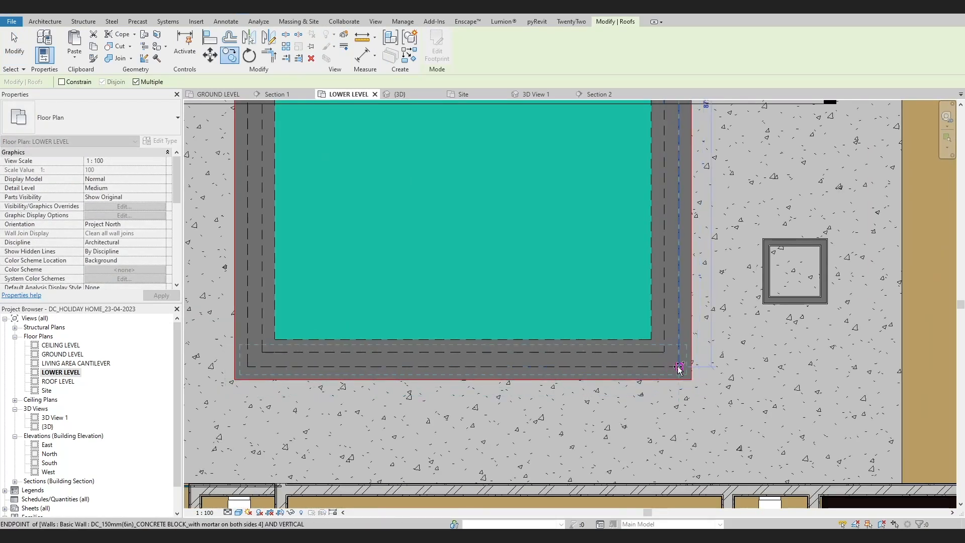
pyautogui.click(678, 368)
pyautogui.scroll(-4, 583, 352)
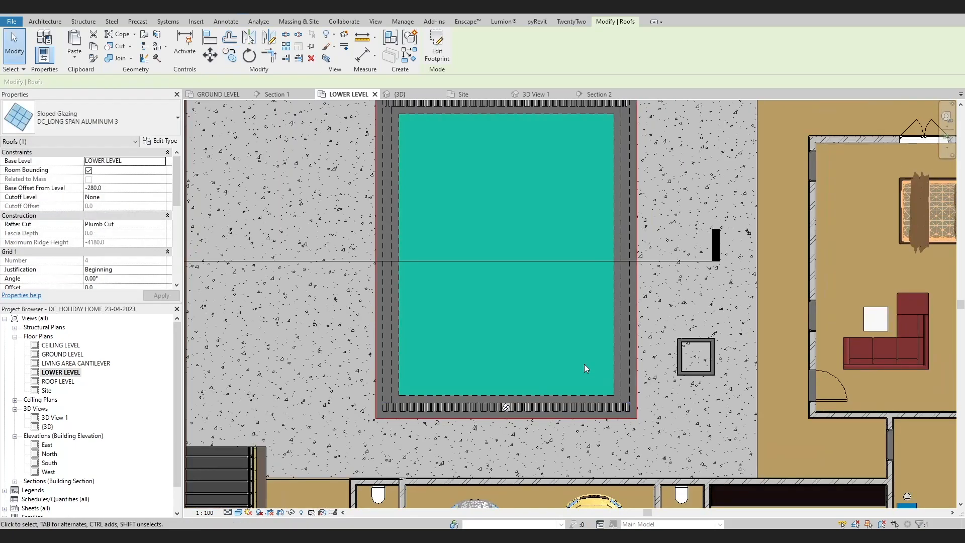
pyautogui.scroll(3, 437, 267)
pyautogui.press('Escape')
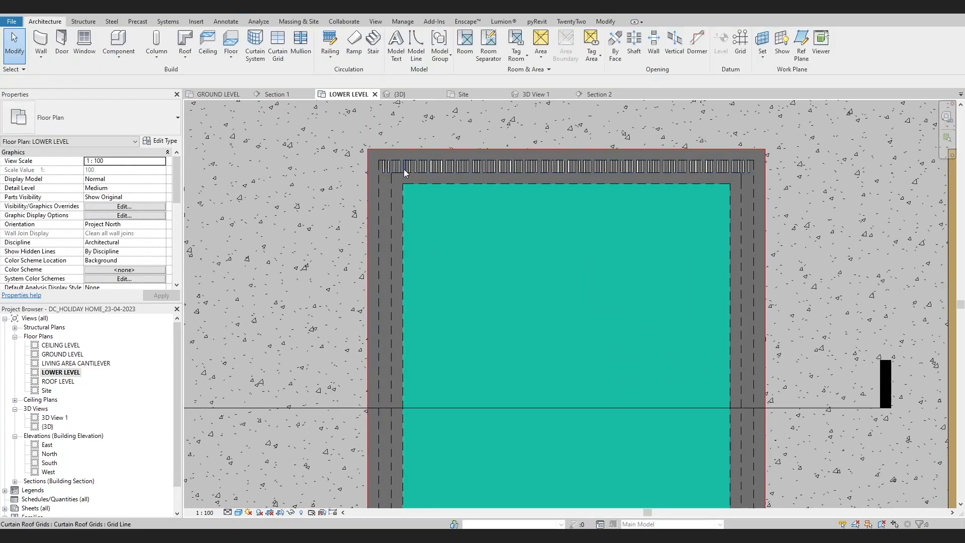
# Step: Copy the upper grating strip over the pool and redraw the copy's footprint by picking the left channel's wall lines
pyautogui.click(389, 171)
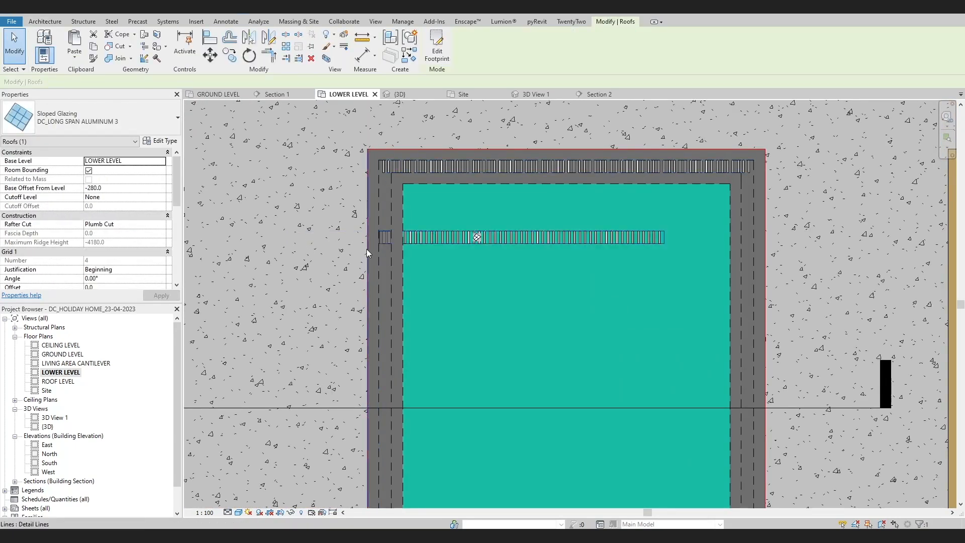
pyautogui.doubleClick(593, 244)
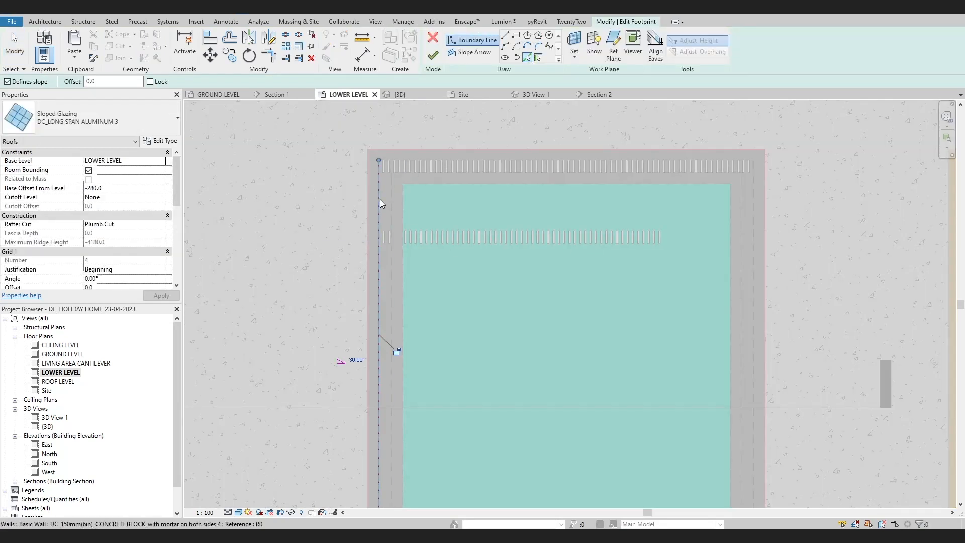
pyautogui.scroll(4, 408, 113)
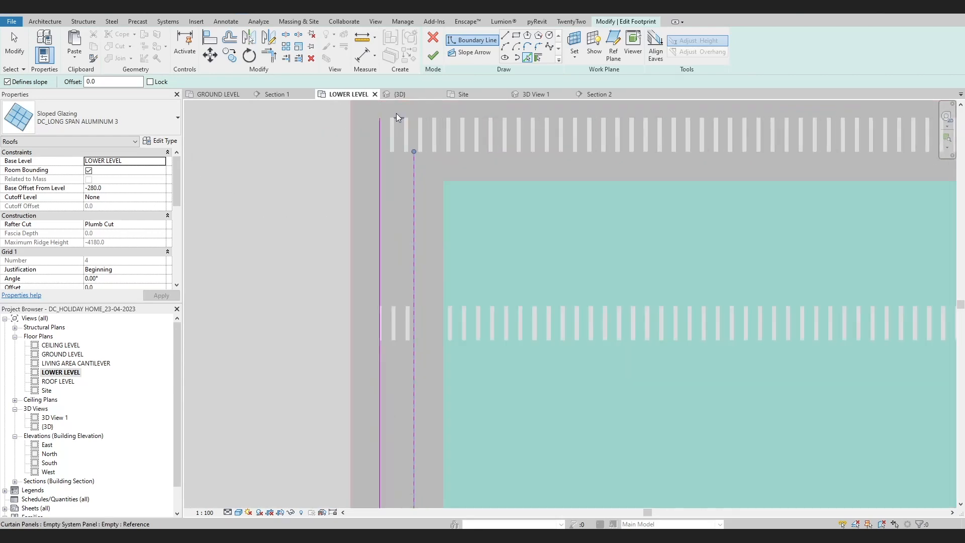
pyautogui.scroll(-4, 400, 282)
pyautogui.scroll(4, 411, 344)
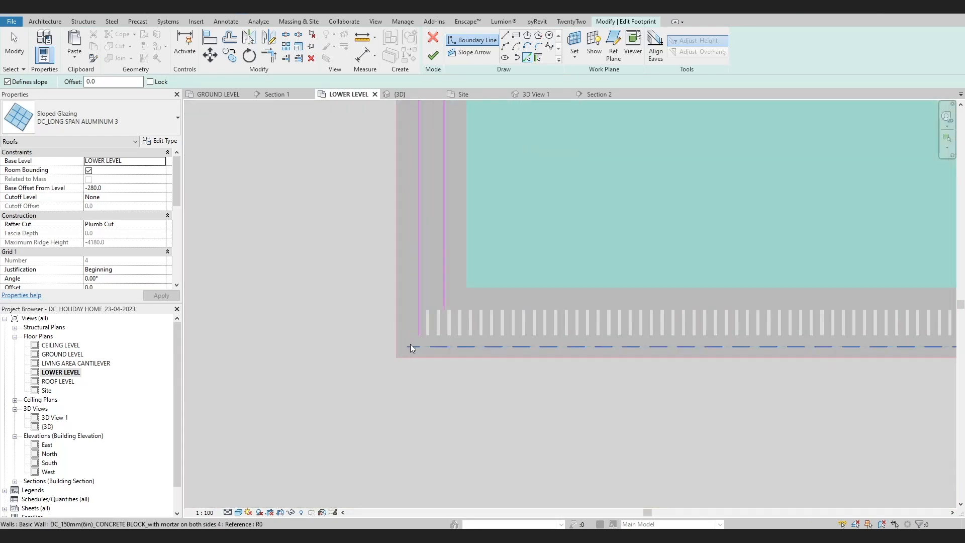
# Step: Trim the left channel's boundary lines into closed corners at its lower end
pyautogui.press('Escape')
pyautogui.press('t')
pyautogui.press('r')
pyautogui.click(423, 335)
pyautogui.click(458, 259)
pyautogui.scroll(-6, 456, 258)
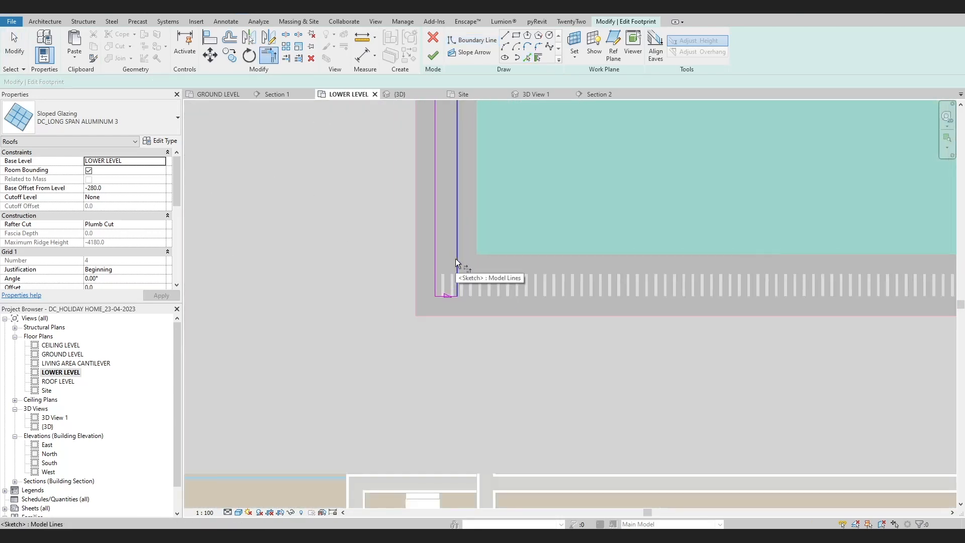
# Step: Close the footprint at the left channel's upper end by trimming and adjusting its boundary lines
pyautogui.moveTo(456, 258); pyautogui.dragTo(430, 448, button='middle')
pyautogui.scroll(2, 428, 166)
pyautogui.click(428, 151)
pyautogui.press('Escape')
pyautogui.scroll(2, 428, 152)
pyautogui.moveTo(430, 163); pyautogui.dragTo(434, 254, button='middle')
pyautogui.scroll(1, 427, 231)
pyautogui.click(413, 200)
pyautogui.scroll(2, 413, 200)
pyautogui.moveTo(393, 203)
pyautogui.mouseDown()
pyautogui.moveTo(392, 280)
pyautogui.moveTo(390, 212)
pyautogui.mouseUp()
pyautogui.press('Escape')
# Step: Move the footprint's lower end line up to the upper edge of the bottom grating strip
pyautogui.scroll(-8, 398, 294)
pyautogui.scroll(3, 363, 429)
pyautogui.scroll(5, 379, 365)
pyautogui.scroll(2, 391, 285)
pyautogui.click(391, 288)
# Step: Turn off Defines Slope for all four boundary lines and finish the left channel's footprint
pyautogui.press('Escape')
pyautogui.press('Tab')
pyautogui.click(385, 212)
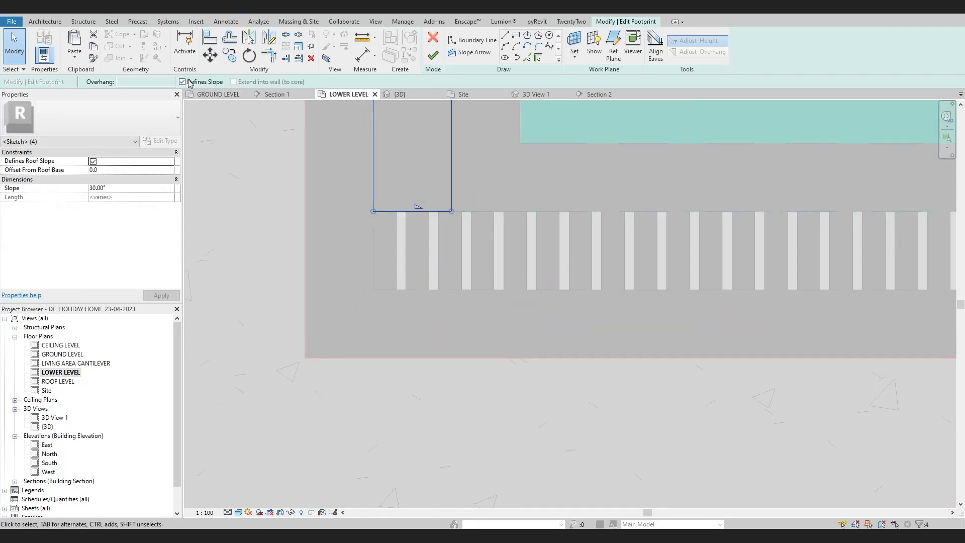
pyautogui.click(271, 227)
pyautogui.click(433, 56)
# Step: Duplicate the type of the sloped glazing roof in the left channel as DC_LONG SPAN ALUMINUM 4
pyautogui.moveTo(401, 308); pyautogui.dragTo(403, 406, button='middle')
pyautogui.scroll(-3, 403, 405)
pyautogui.press('Escape')
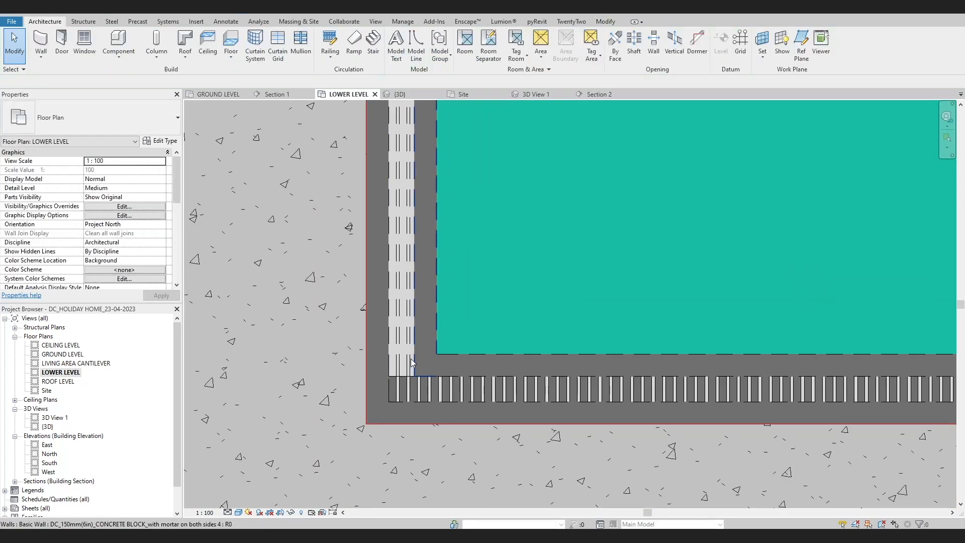
pyautogui.scroll(2, 405, 374)
pyautogui.press('Tab')
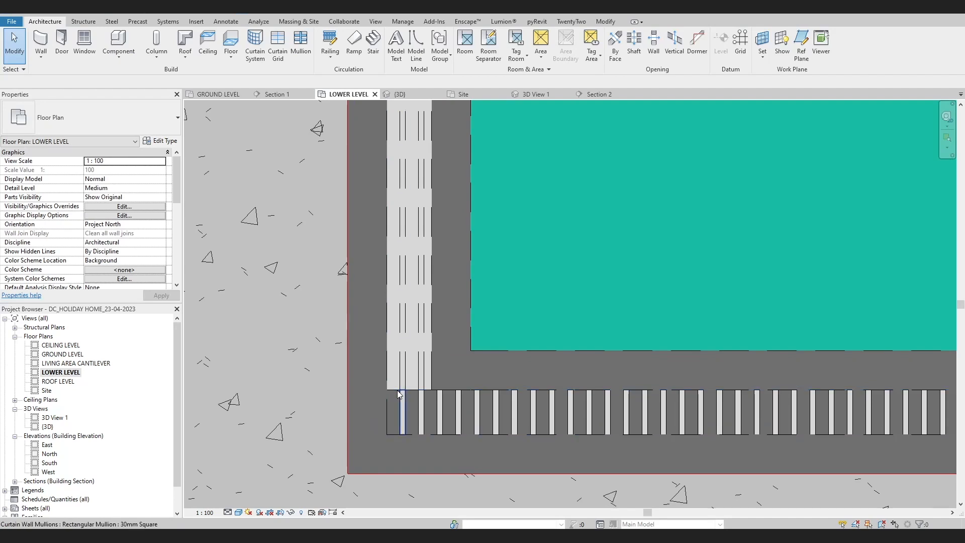
pyautogui.press('Tab')
pyautogui.scroll(2, 417, 387)
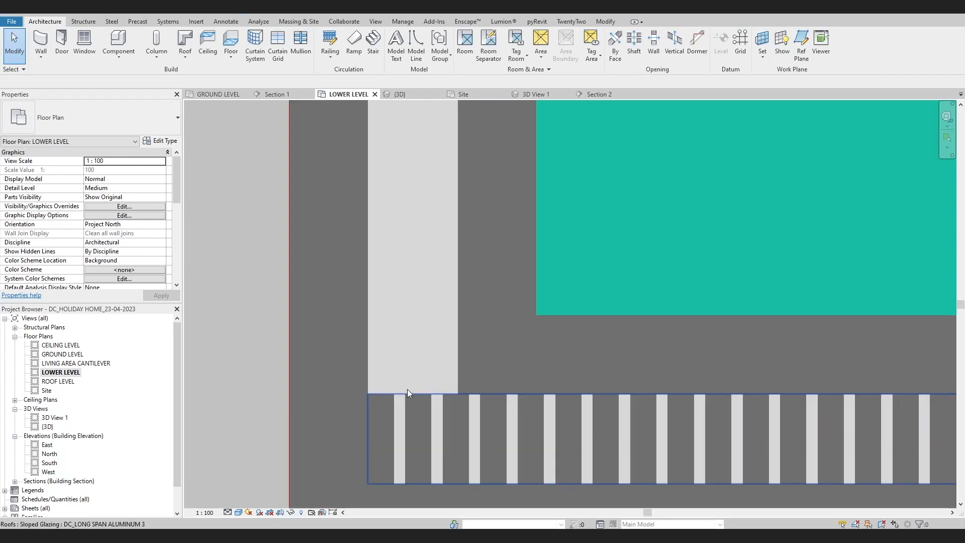
pyautogui.click(412, 391)
pyautogui.click(172, 141)
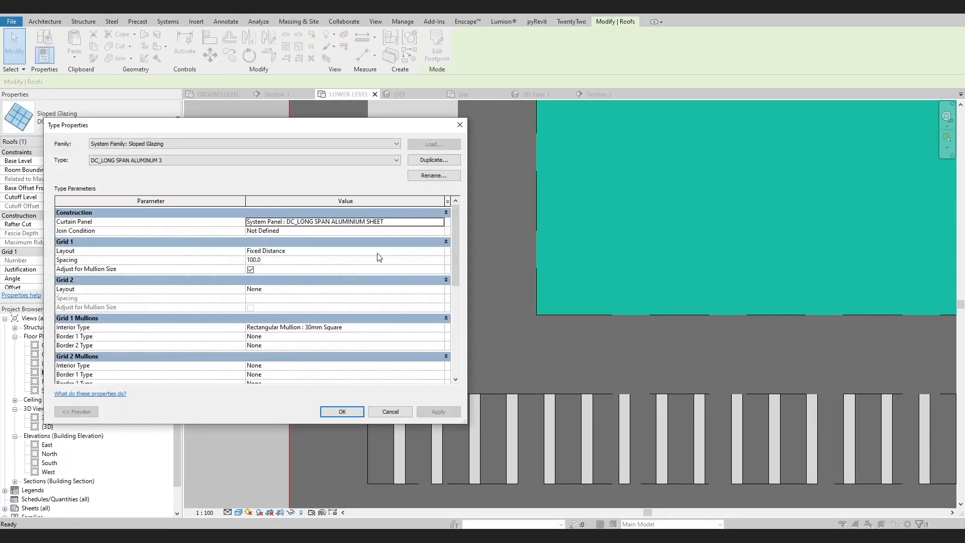
pyautogui.click(440, 161)
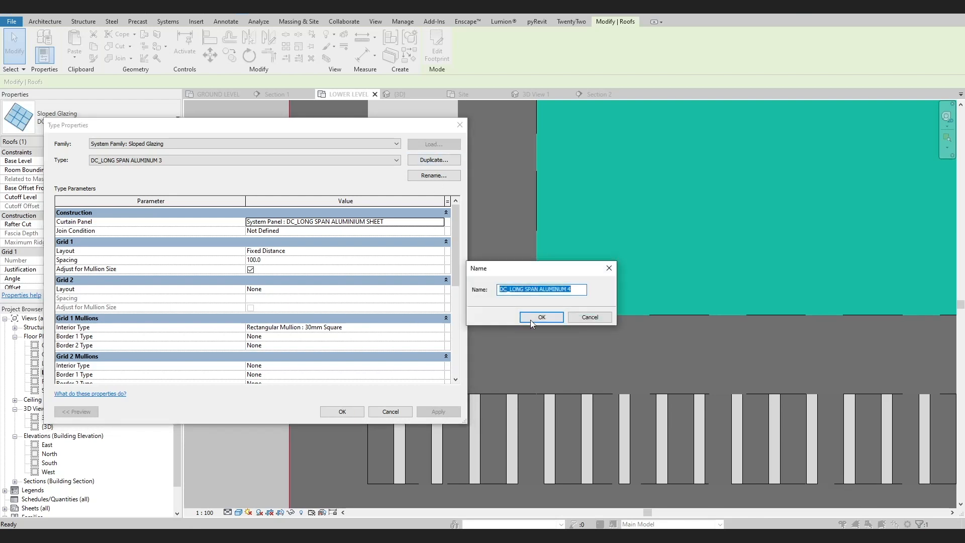
pyautogui.click(543, 321)
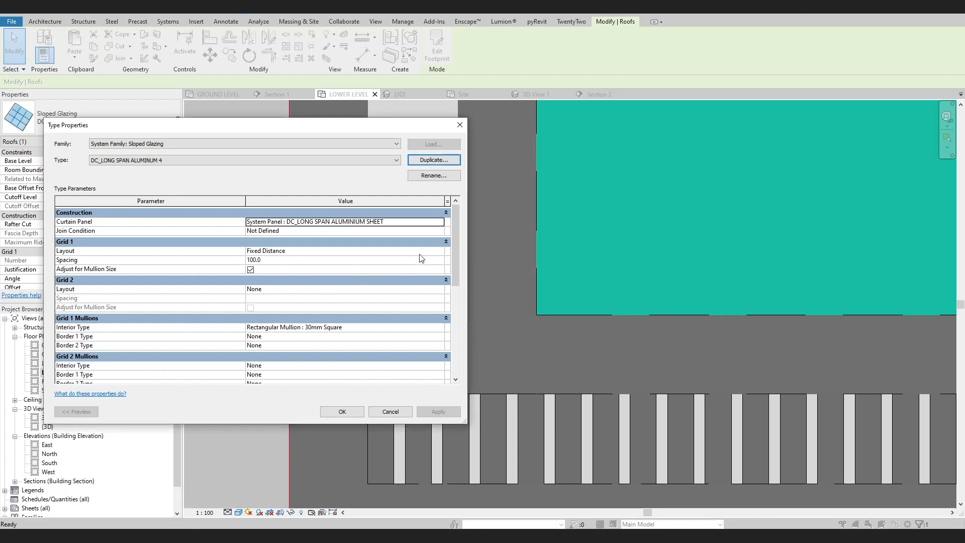
# Step: Set the type's Grid 1 layout to None and Grid 2 layout to Fixed Distance with 100 spacing
pyautogui.click(440, 251)
pyautogui.click(261, 257)
pyautogui.click(440, 289)
pyautogui.click(264, 303)
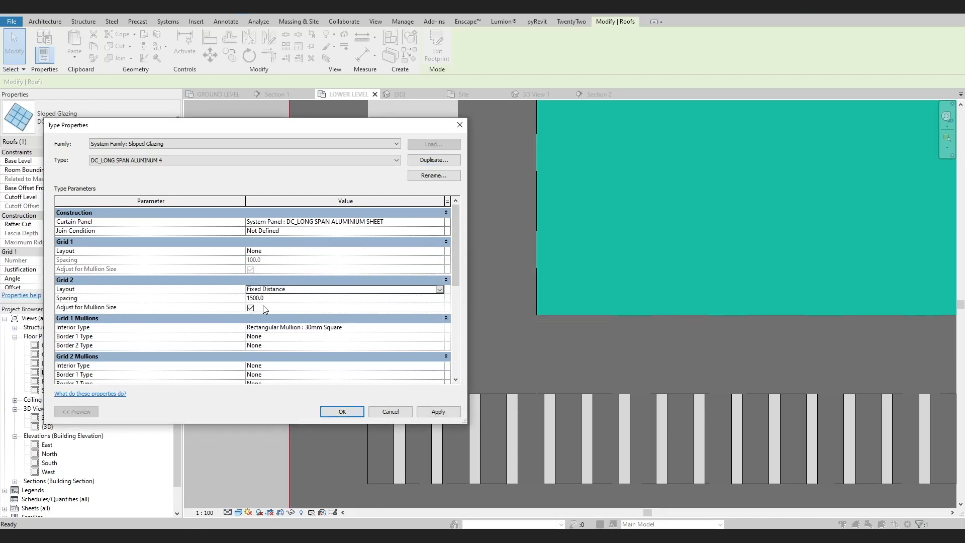
# Step: Set the Grid 1 interior mullion to None and Grid 2's to Rectangular Mullion : 30mm Square, deleting the leftover gridlines
pyautogui.click(439, 328)
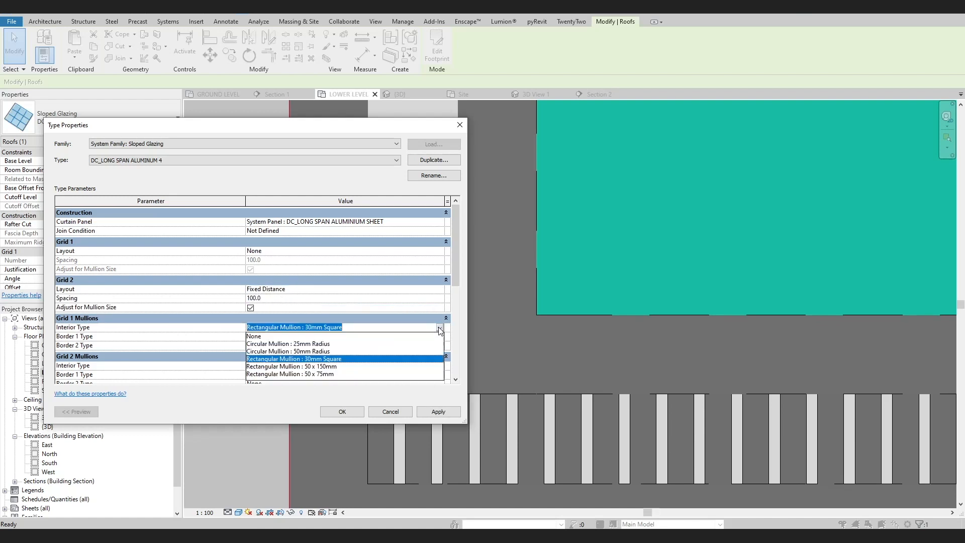
pyautogui.click(334, 336)
pyautogui.click(439, 366)
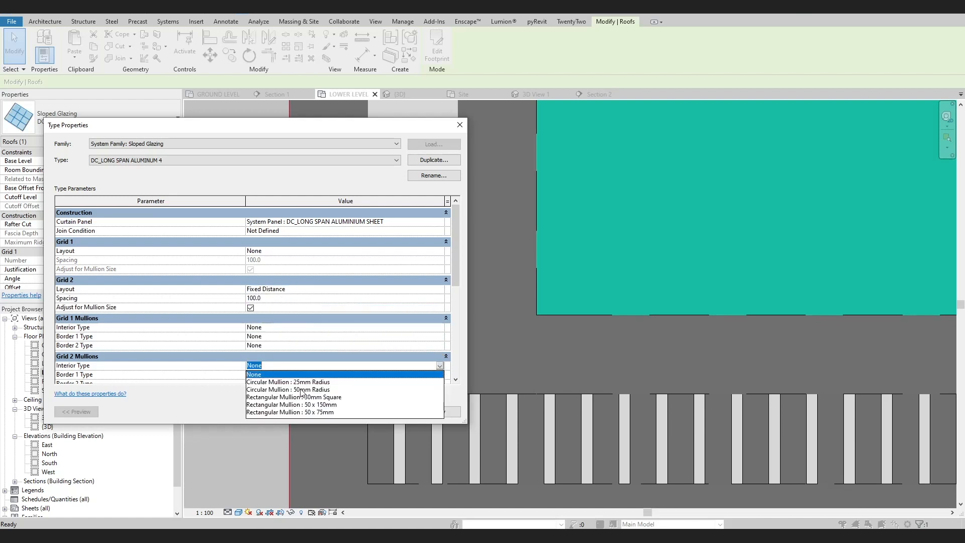
pyautogui.click(302, 397)
pyautogui.click(330, 412)
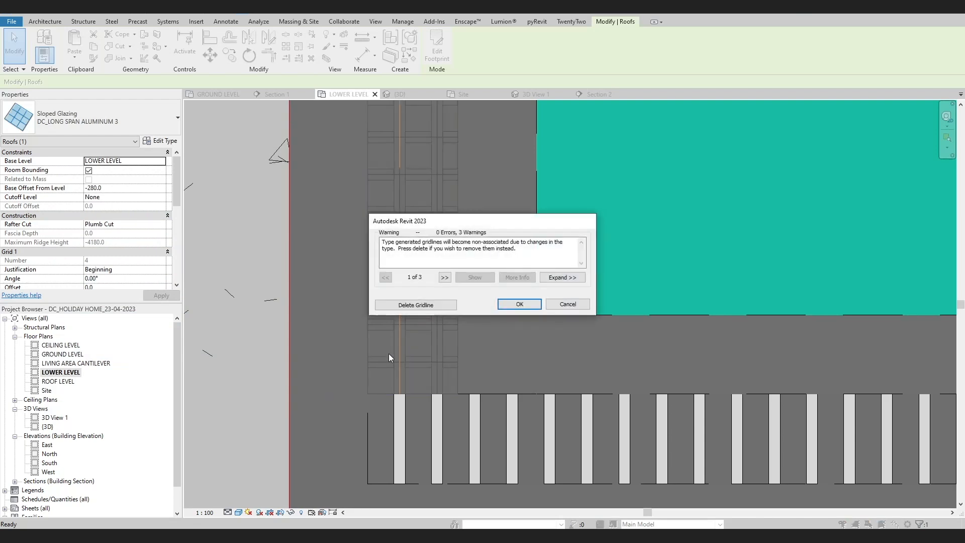
pyautogui.click(413, 304)
# Step: Unpin all DC_LONG SPAN ALUMINIUM SHEET panels of the left grating and change them to the Empty system panel
pyautogui.press('Tab')
pyautogui.press('Tab')
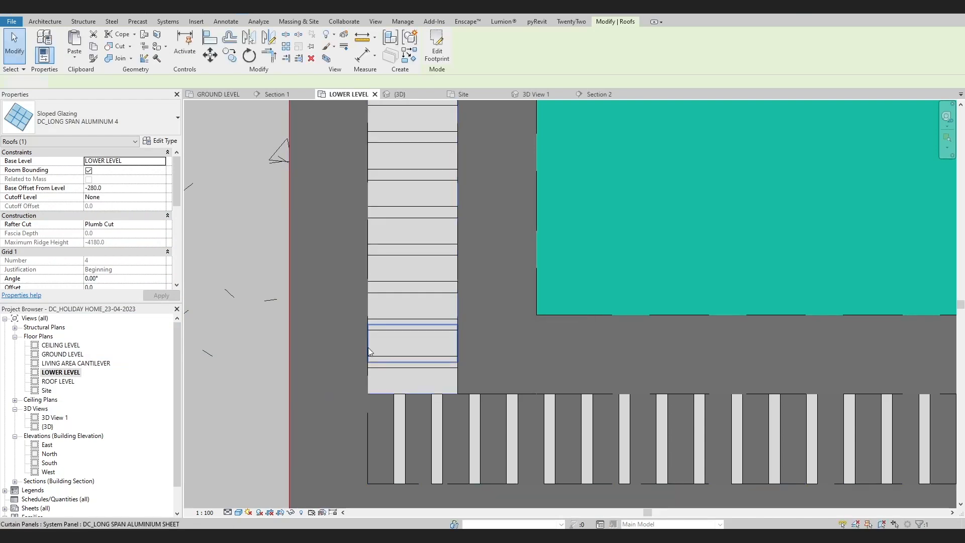
pyautogui.click(368, 347)
pyautogui.press('s')
pyautogui.press('a')
pyautogui.click(317, 35)
pyautogui.click(120, 119)
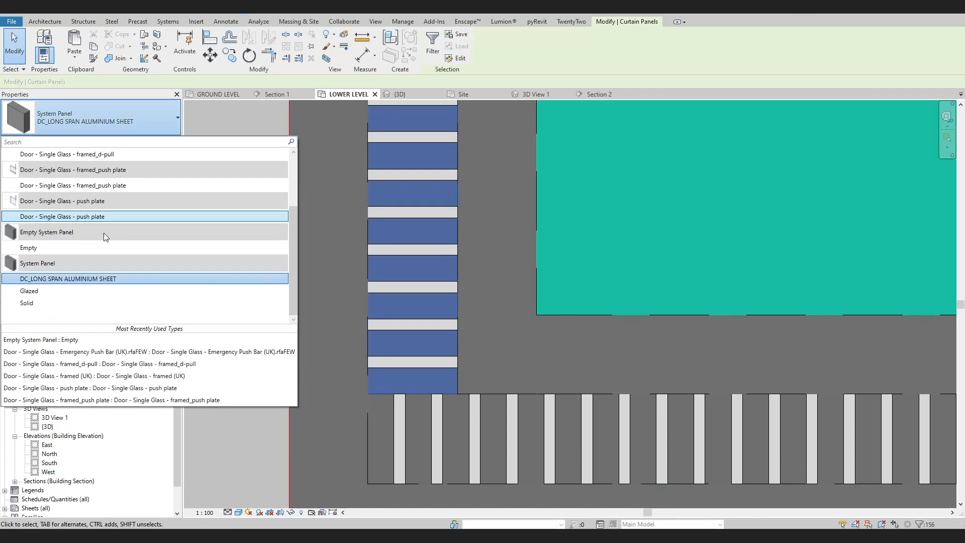
pyautogui.click(37, 246)
pyautogui.press('Escape')
# Step: Copy the left channel's grating horizontally across the pool into the right channel
pyautogui.scroll(-5, 306, 345)
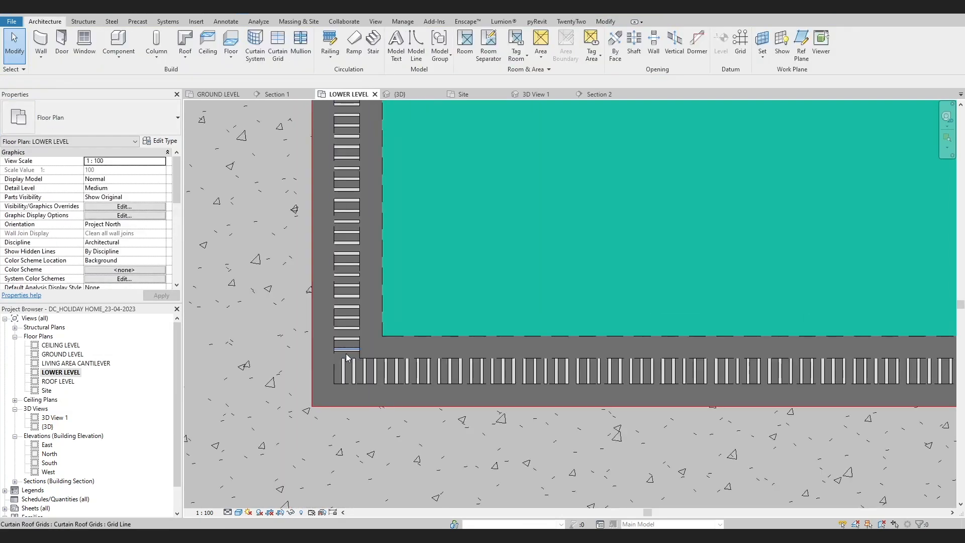
pyautogui.click(349, 354)
pyautogui.press('c')
pyautogui.press('o')
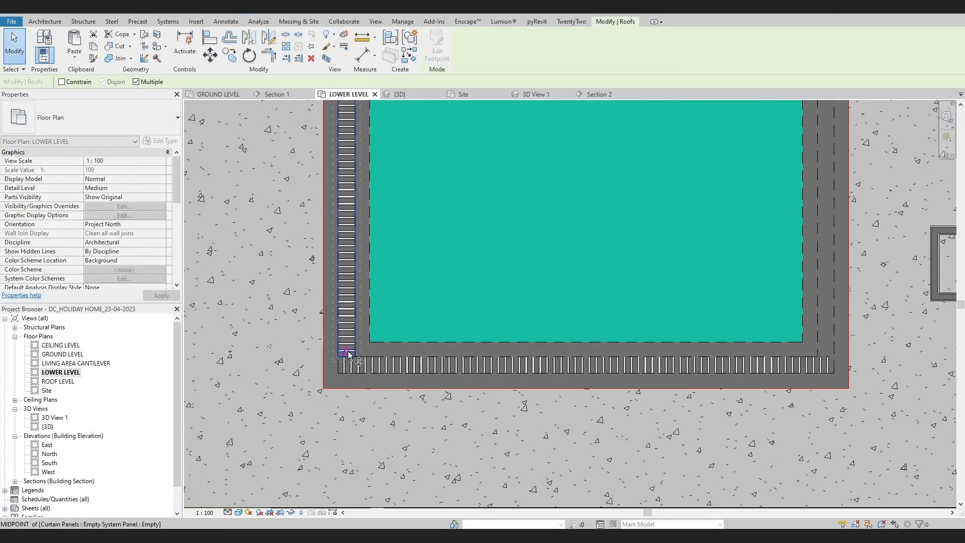
pyautogui.click(355, 357)
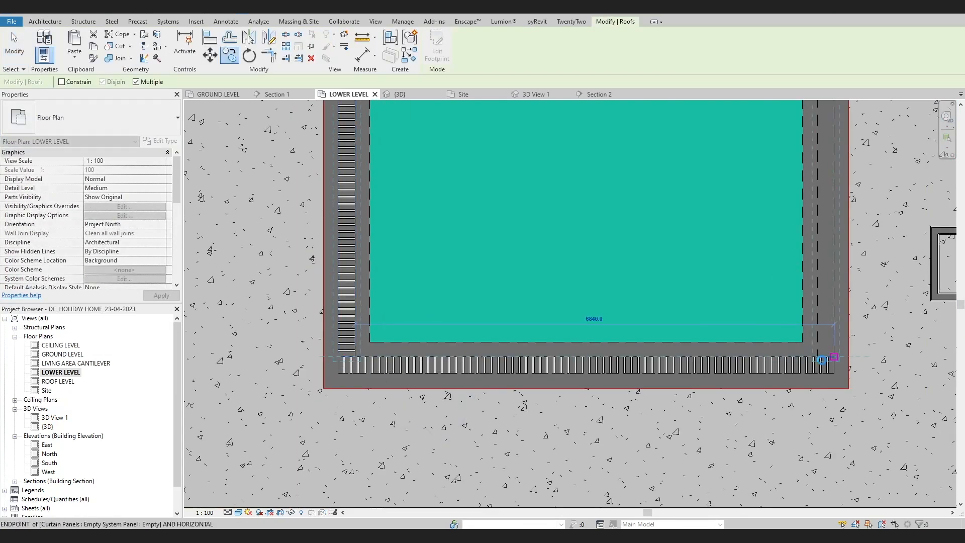
pyautogui.click(834, 357)
pyautogui.press('Escape')
pyautogui.press('Escape')
# Step: Examine the finished gratings around the whole pool in the 3D view
pyautogui.scroll(-2, 681, 349)
pyautogui.moveTo(680, 349); pyautogui.dragTo(634, 423, button='middle')
pyautogui.scroll(-2, 634, 422)
pyautogui.click(188, 7)
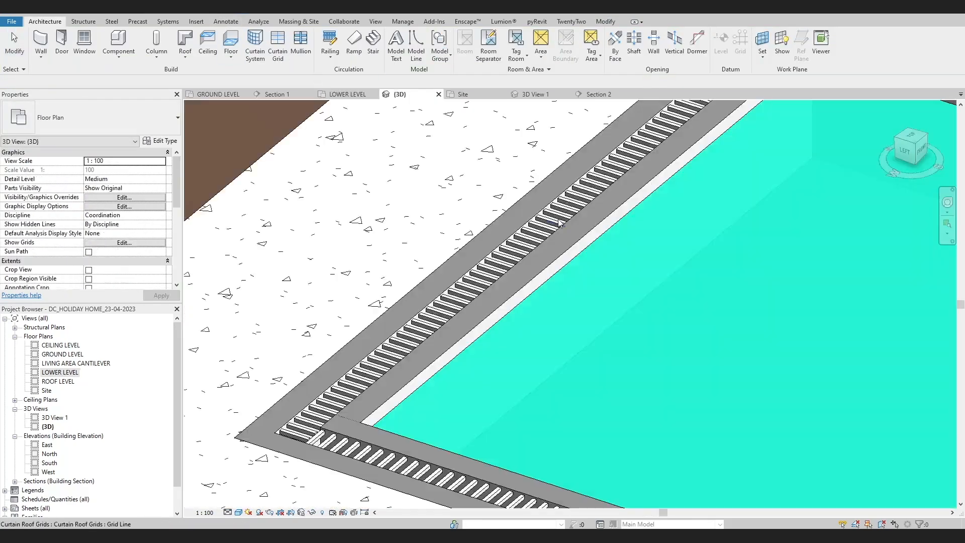
pyautogui.scroll(-2, 590, 299)
pyautogui.keyDown('shift'); pyautogui.moveTo(590, 299); pyautogui.dragTo(582, 408, button='middle'); pyautogui.keyUp('shift')
pyautogui.scroll(3, 500, 400)
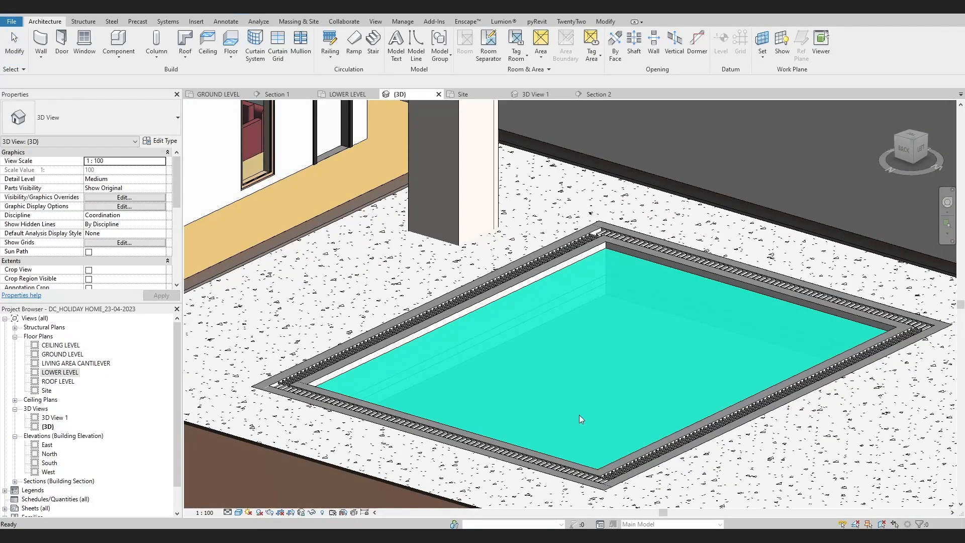
pyautogui.scroll(-3, 579, 414)
pyautogui.scroll(2, 402, 235)
# Step: Examine the drain channels and their gratings on both sides of the pool in Section 2
pyautogui.click(599, 94)
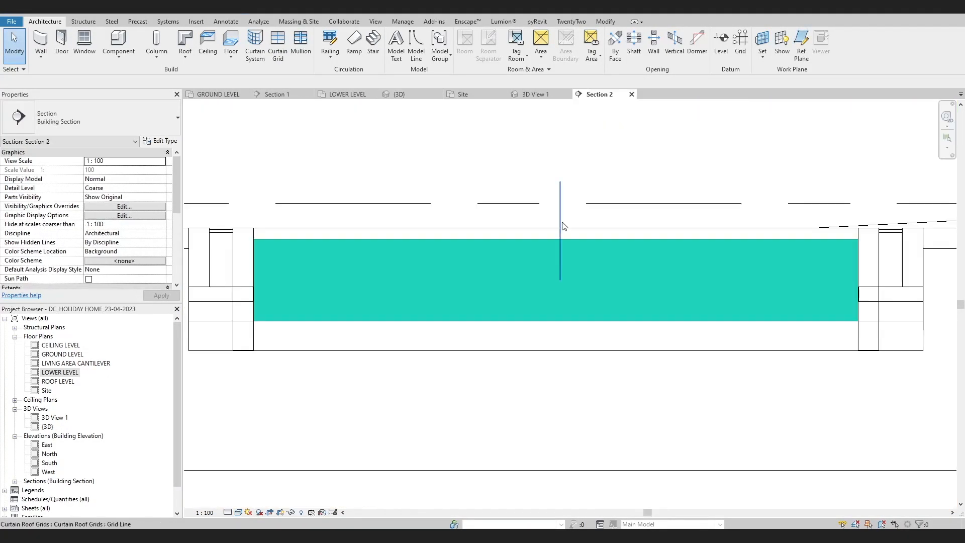
pyautogui.scroll(-5, 543, 311)
pyautogui.scroll(2, 543, 352)
pyautogui.click(330, 289)
pyautogui.click(341, 342)
pyautogui.scroll(-2, 345, 338)
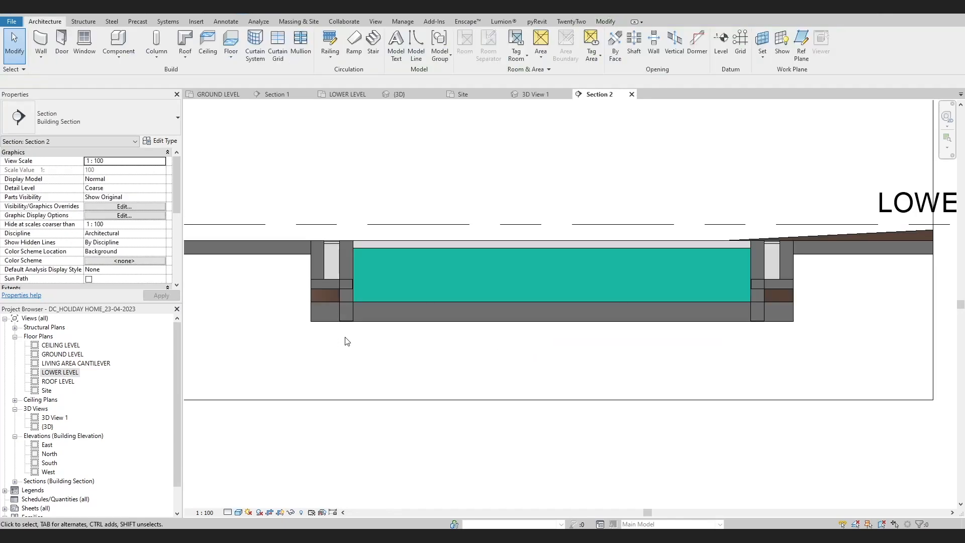
pyautogui.scroll(3, 385, 357)
pyautogui.scroll(-3, 308, 356)
pyautogui.moveTo(326, 360); pyautogui.dragTo(332, 372, button='middle')
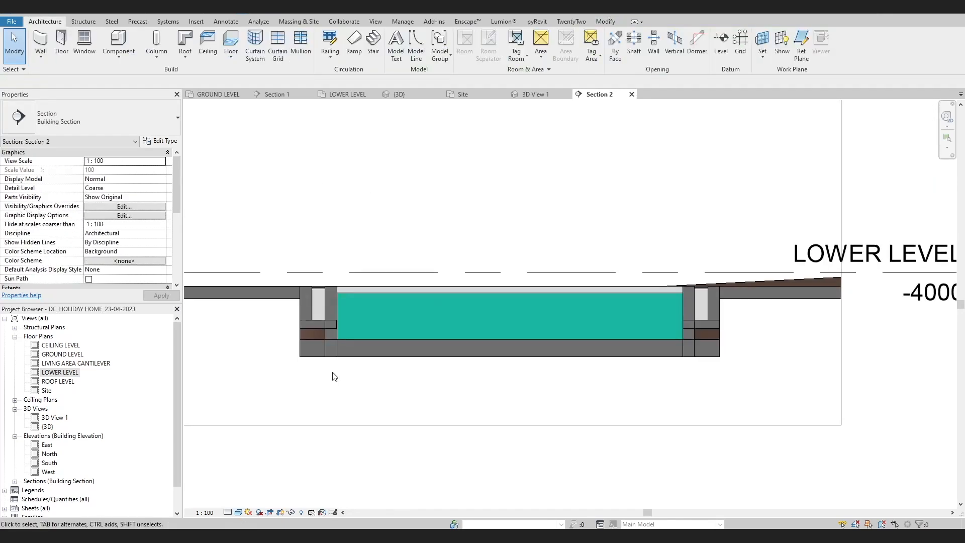
pyautogui.scroll(4, 715, 284)
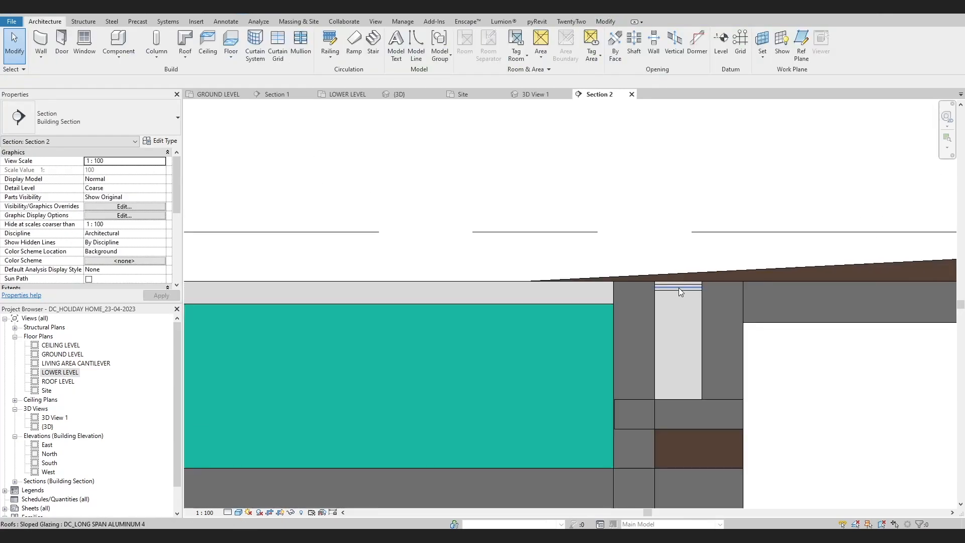
pyautogui.click(679, 287)
pyautogui.scroll(-2, 632, 332)
pyautogui.click(563, 278)
pyautogui.scroll(-1, 562, 278)
# Step: Return to the 3D view and examine the pool and its surroundings from another angle
pyautogui.click(185, 10)
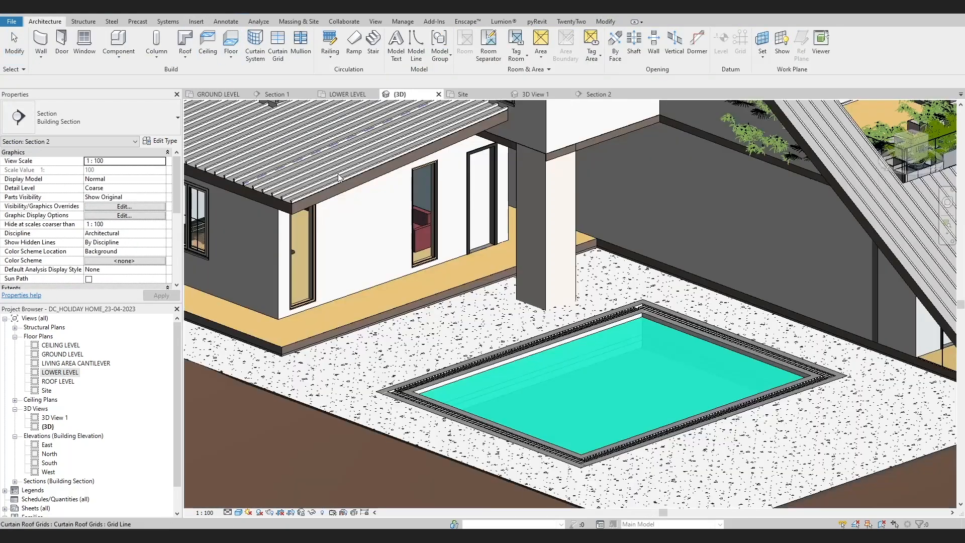
pyautogui.scroll(-1, 445, 312)
pyautogui.keyDown('shift'); pyautogui.moveTo(445, 312); pyautogui.dragTo(297, 400, button='middle'); pyautogui.keyUp('shift')
pyautogui.scroll(1, 479, 361)
pyautogui.scroll(1, 637, 369)
pyautogui.scroll(-1, 637, 369)
pyautogui.scroll(1, 671, 369)
pyautogui.scroll(-1, 671, 369)
# Step: Open the LOWER LEVEL floor plan and edit the pool water's in-place casework model
pyautogui.doubleClick(61, 373)
pyautogui.scroll(3, 460, 272)
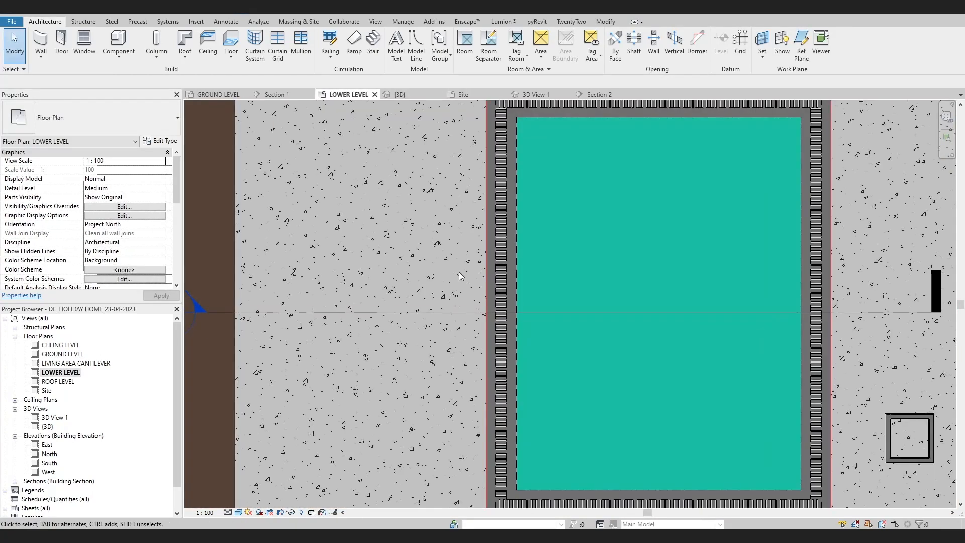
pyautogui.moveTo(459, 271); pyautogui.dragTo(463, 326, button='middle')
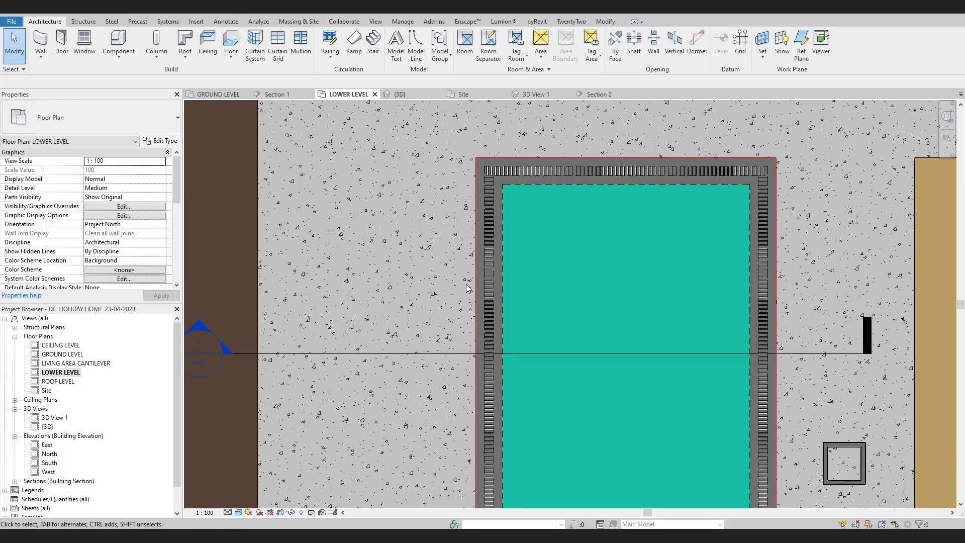
pyautogui.click(526, 187)
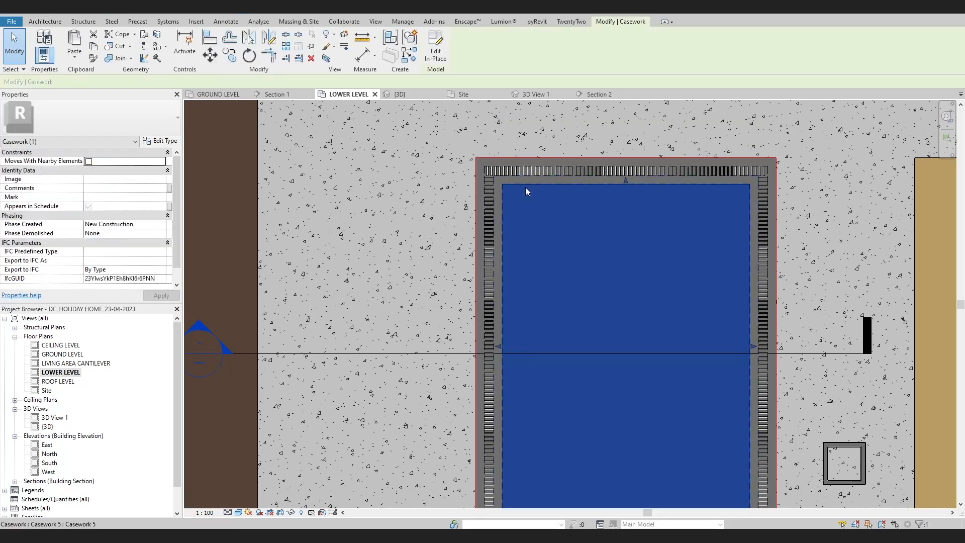
pyautogui.click(444, 44)
# Step: Start a new extrusion and sketch a rectangle along the outer edge of the pool surround
pyautogui.click(85, 40)
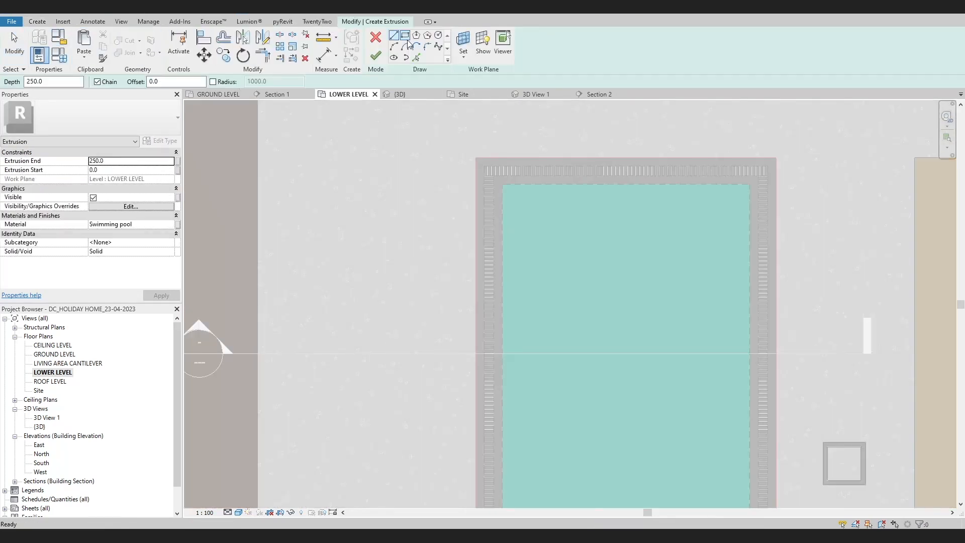
pyautogui.click(477, 157)
pyautogui.scroll(-1, 559, 194)
pyautogui.moveTo(616, 319); pyautogui.dragTo(578, 105, button='middle')
pyautogui.click(712, 277)
pyautogui.scroll(-2, 626, 217)
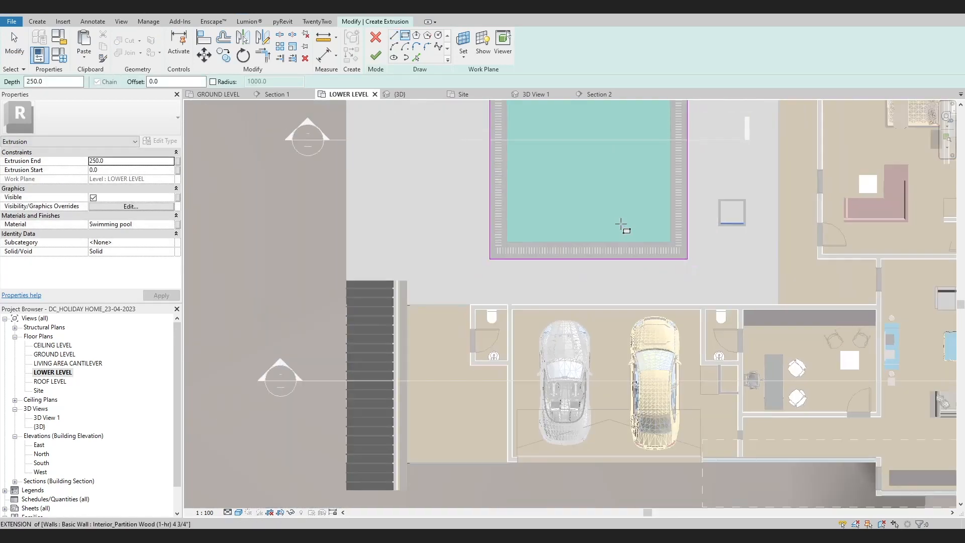
# Step: Sketch a second rectangle along the inner edges of the grating channels and finish the extrusion with 250 depth
pyautogui.moveTo(625, 224); pyautogui.dragTo(689, 331, button='middle')
pyautogui.scroll(4, 565, 122)
pyautogui.scroll(2, 565, 121)
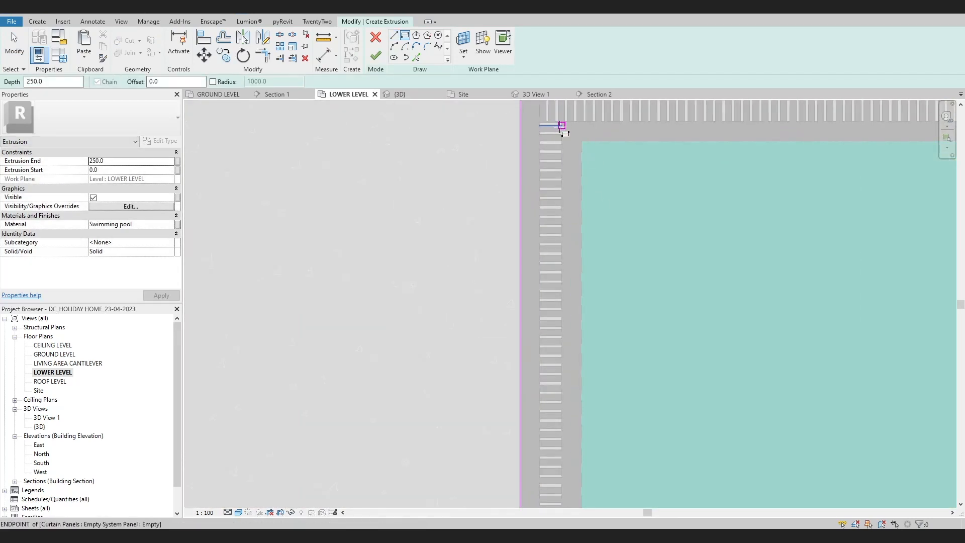
pyautogui.scroll(2, 560, 126)
pyautogui.click(562, 120)
pyautogui.scroll(-2, 620, 184)
pyautogui.scroll(-2, 734, 360)
pyautogui.moveTo(900, 488); pyautogui.dragTo(547, 228, button='middle')
pyautogui.scroll(4, 606, 330)
pyautogui.scroll(1, 603, 330)
pyautogui.click(602, 330)
pyautogui.press('Escape')
pyautogui.scroll(-2, 531, 308)
pyautogui.moveTo(531, 307); pyautogui.dragTo(632, 368, button='middle')
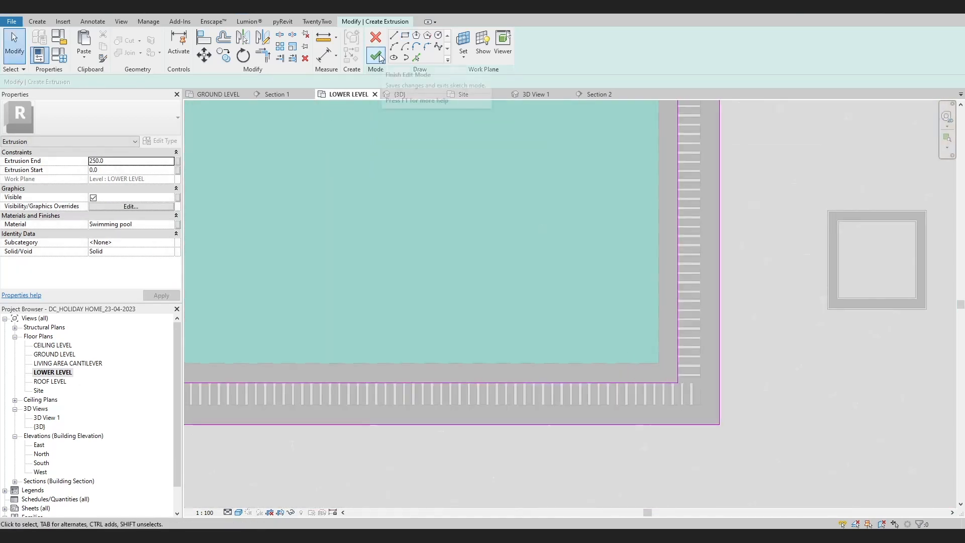
pyautogui.click(377, 55)
# Step: Open the material choices for the new extrusion and search them for gravel
pyautogui.click(177, 224)
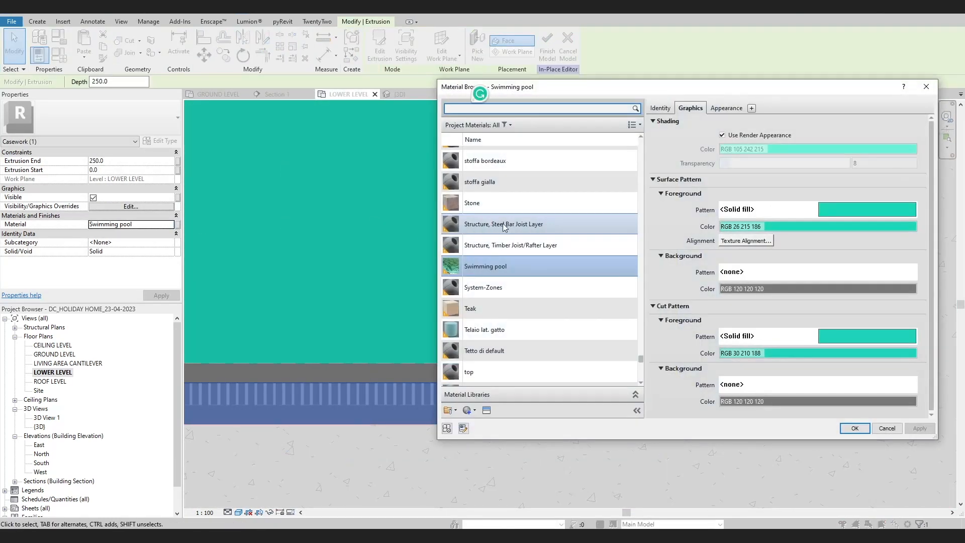
pyautogui.write('gra')
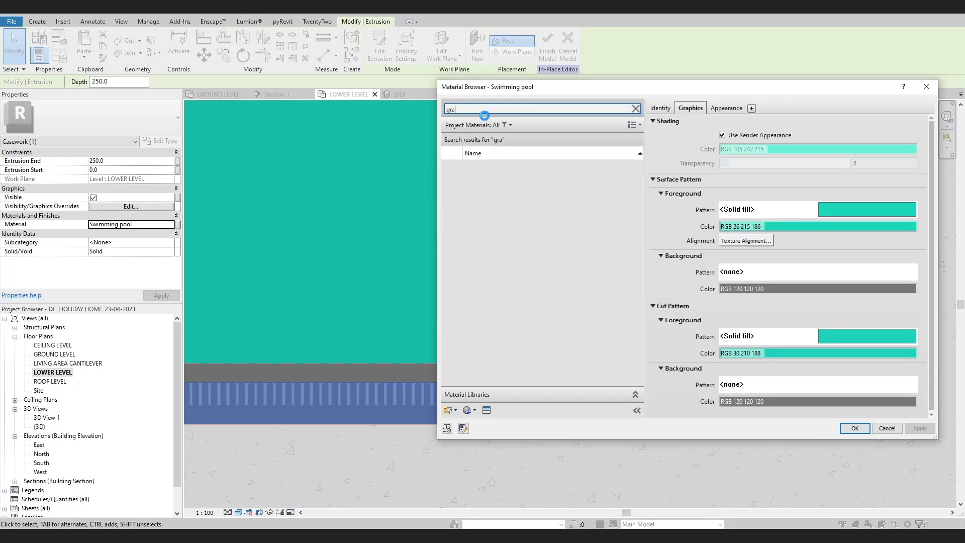
pyautogui.write('vel')
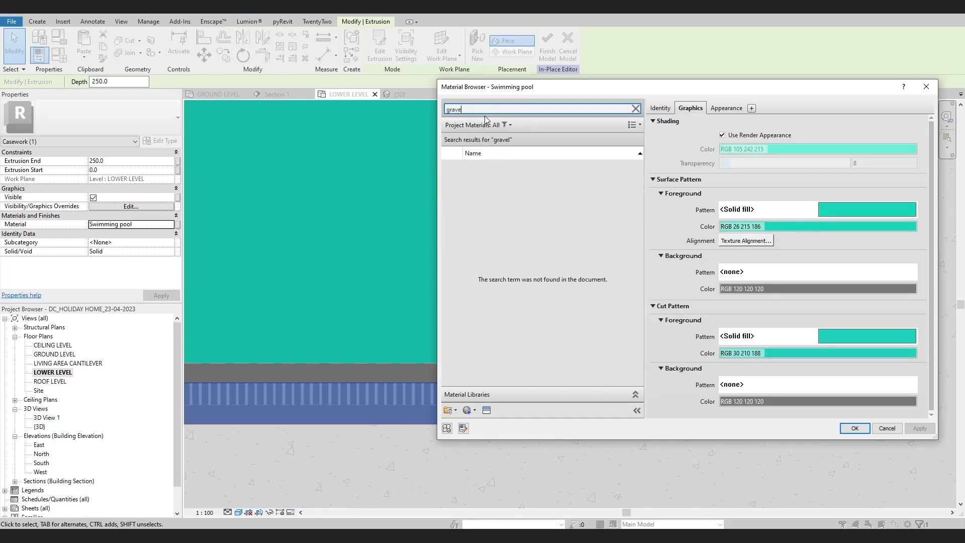
# Step: Search the project materials for dc and look through the resulting list for a suitable stone finish
pyautogui.press('BackSpace')
pyautogui.press('BackSpace')
pyautogui.press('BackSpace')
pyautogui.press('BackSpace')
pyautogui.press('BackSpace')
pyautogui.write('dc')
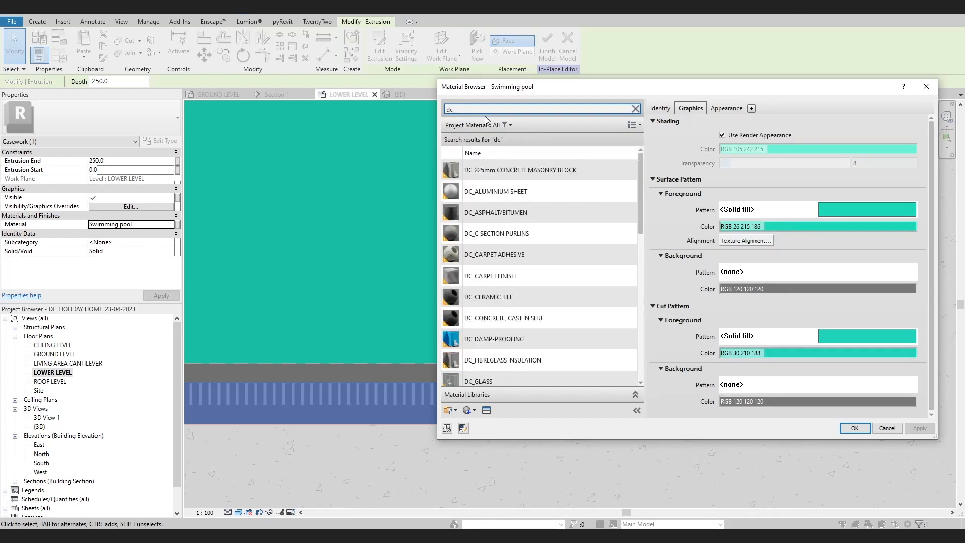
pyautogui.scroll(-3, 511, 219)
pyautogui.scroll(-3, 502, 251)
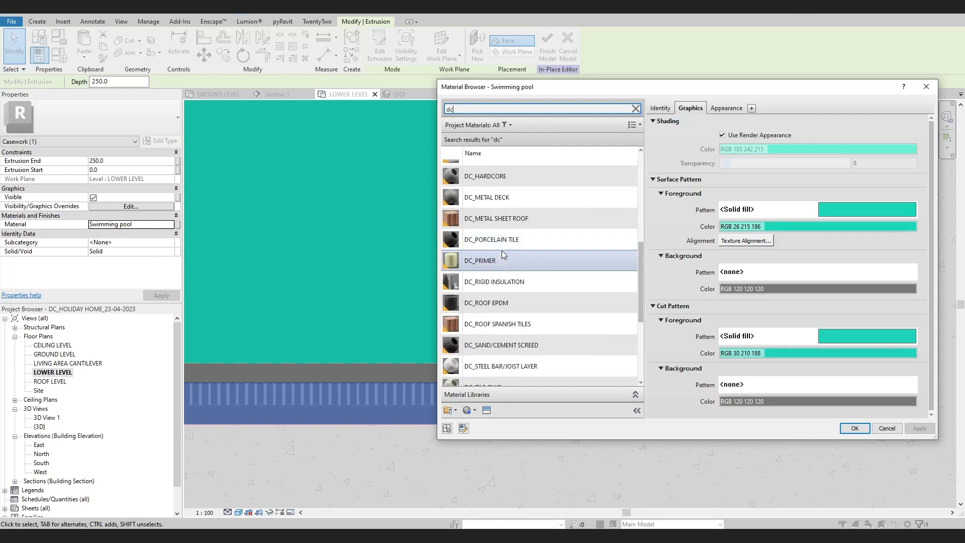
pyautogui.scroll(-3, 499, 267)
pyautogui.scroll(-3, 500, 321)
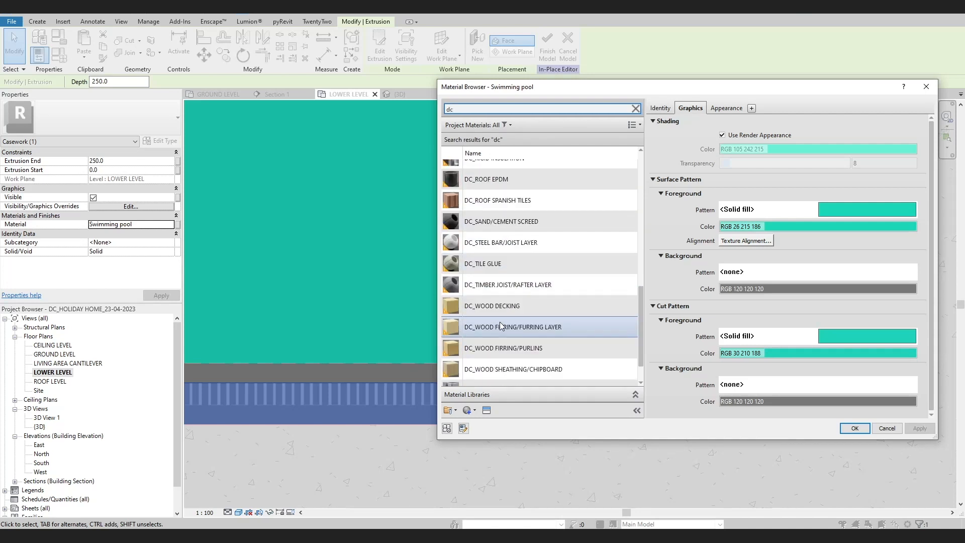
pyautogui.scroll(-2, 499, 325)
pyautogui.scroll(12, 503, 333)
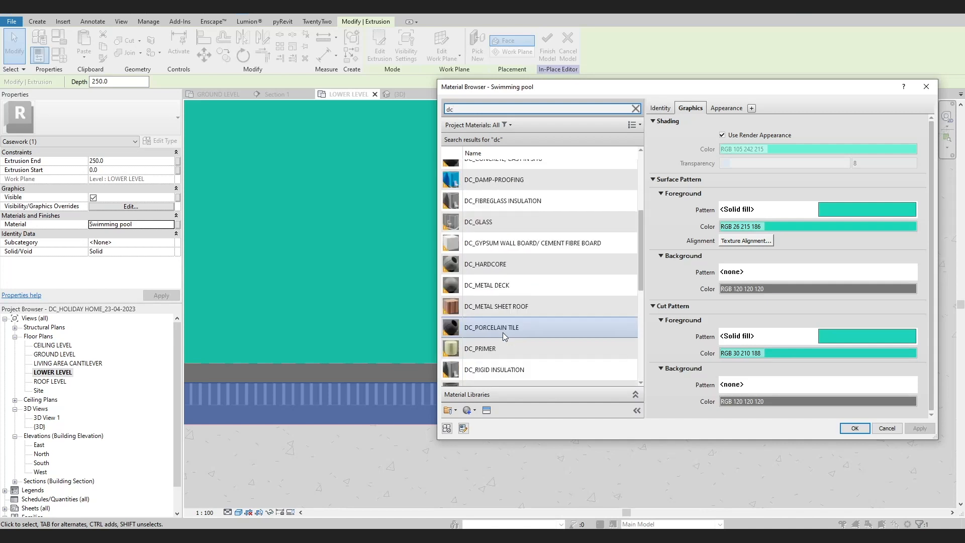
pyautogui.scroll(8, 503, 332)
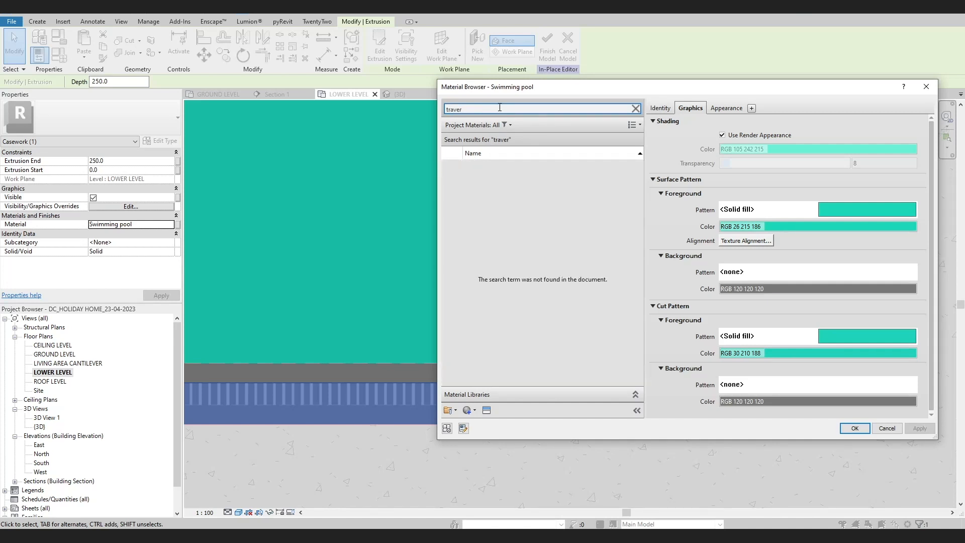
# Step: Clear the material search and rename the material Default New Material(2) as fine Stone
pyautogui.press('BackSpace')
pyautogui.press('BackSpace')
pyautogui.press('BackSpace')
pyautogui.press('BackSpace')
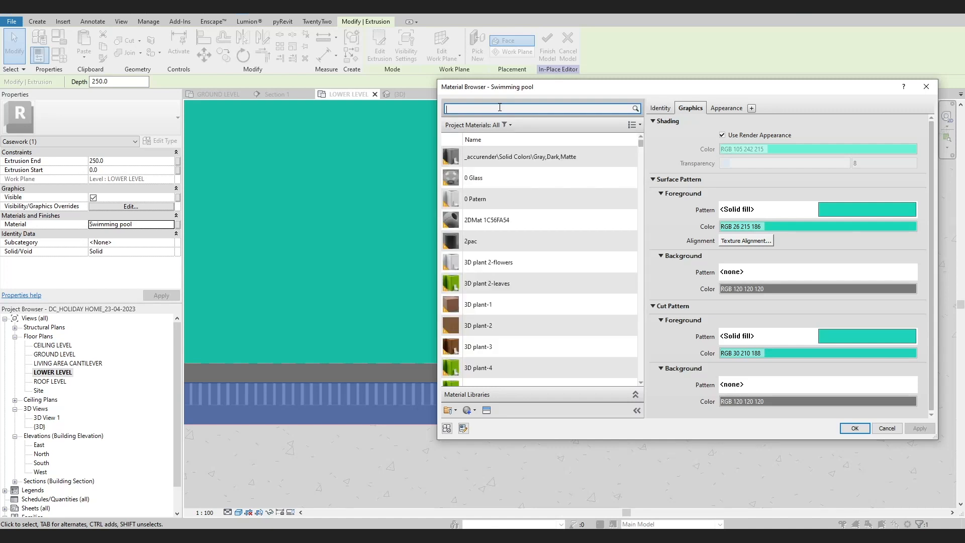
pyautogui.scroll(-10, 523, 266)
pyautogui.click(522, 266)
pyautogui.rightClick(522, 272)
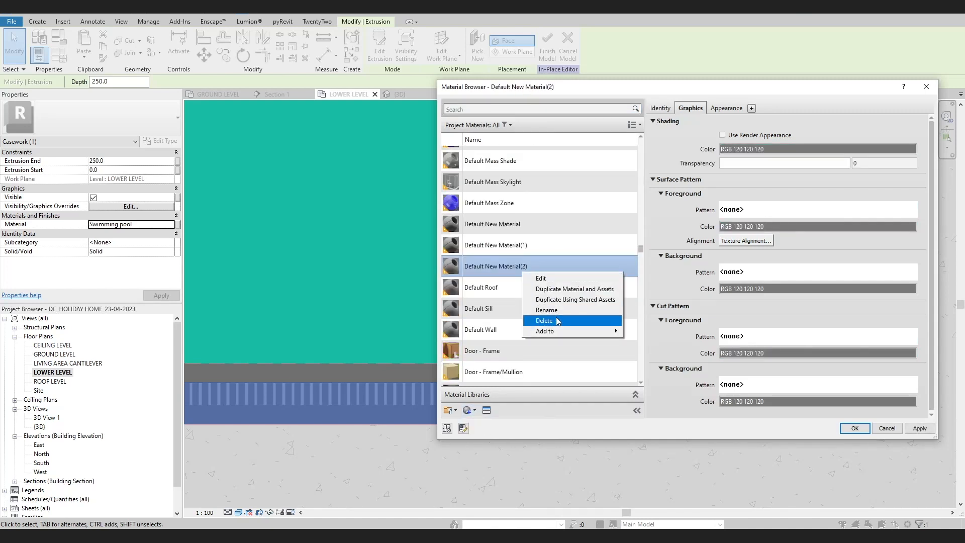
pyautogui.click(547, 310)
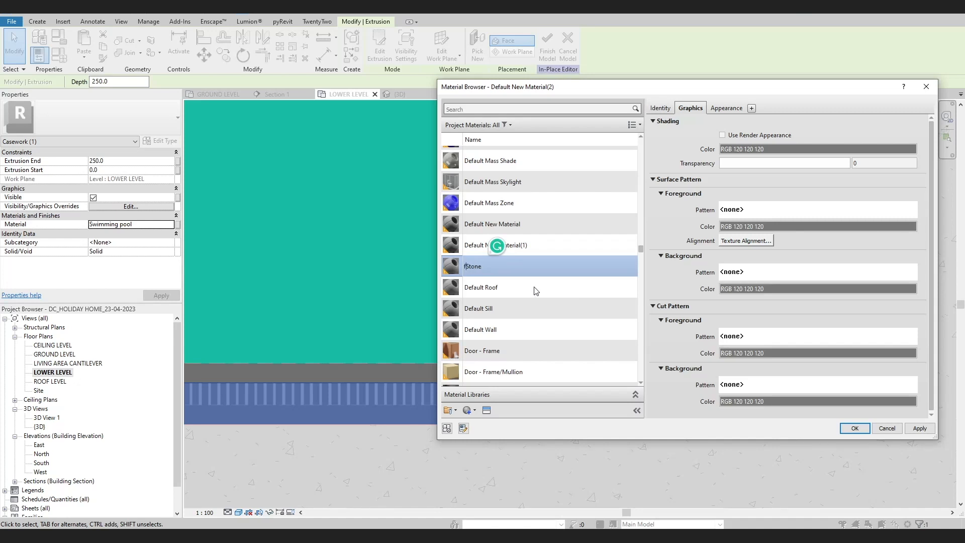
pyautogui.press('Return')
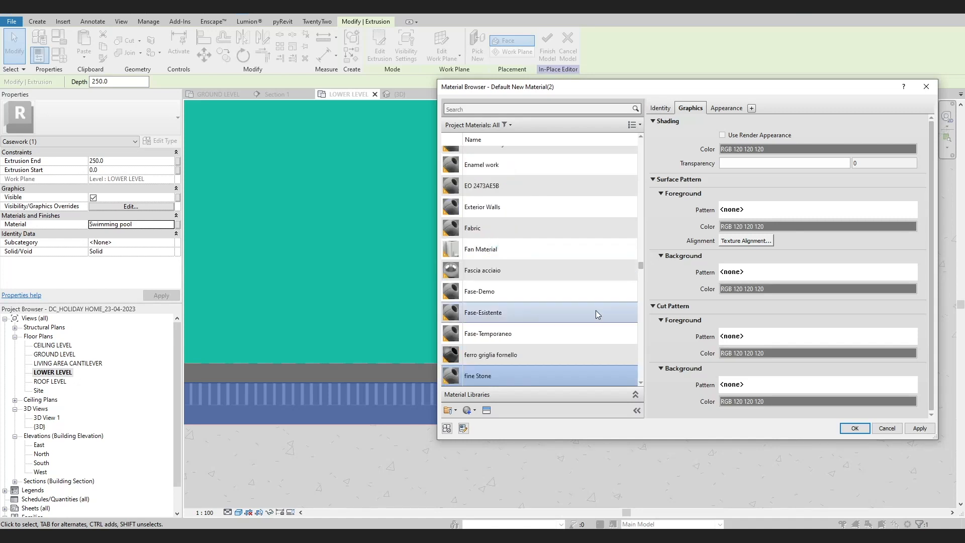
# Step: Make fine Stone's shading use its render appearance and open the asset library to replace that appearance
pyautogui.click(737, 136)
pyautogui.click(726, 108)
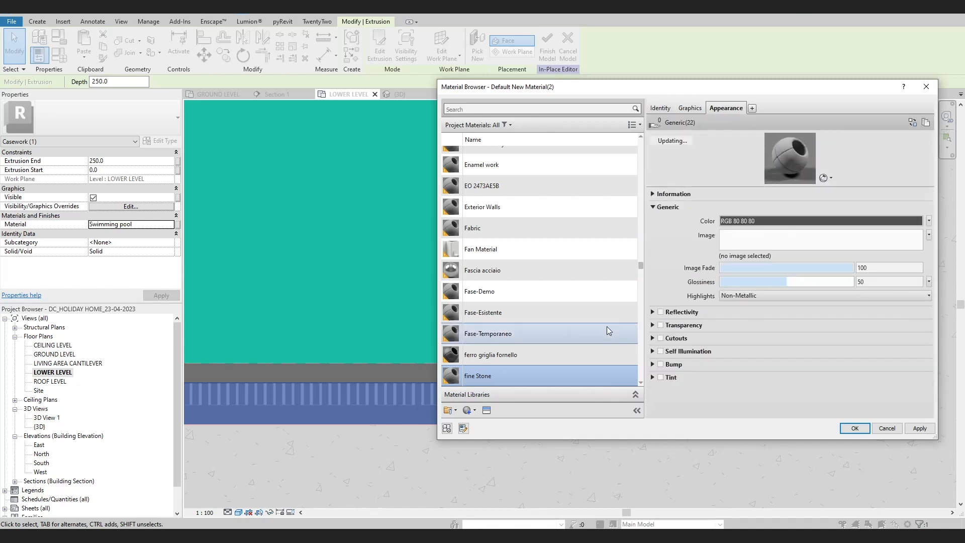
pyautogui.click(914, 122)
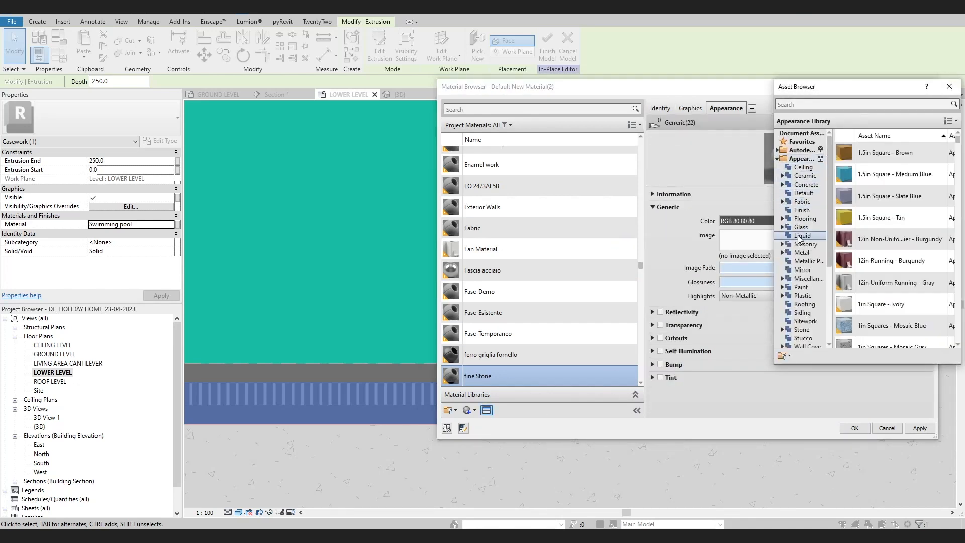
# Step: Check the Stone assets, and replace fine Stone's appearance with Cobble Stone - Blue-Gray from the Sitework category
pyautogui.scroll(-1, 802, 262)
pyautogui.click(802, 303)
pyautogui.scroll(-3, 873, 218)
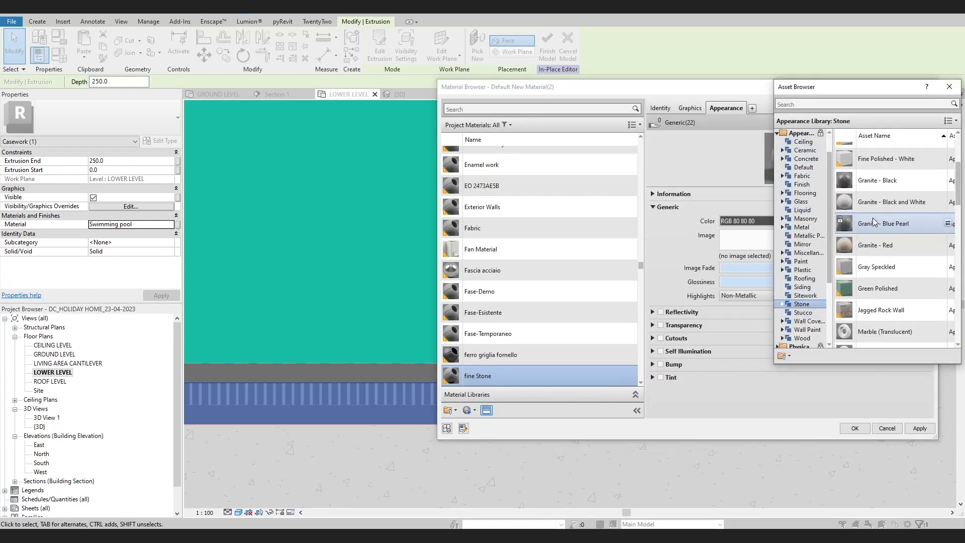
pyautogui.scroll(-8, 879, 237)
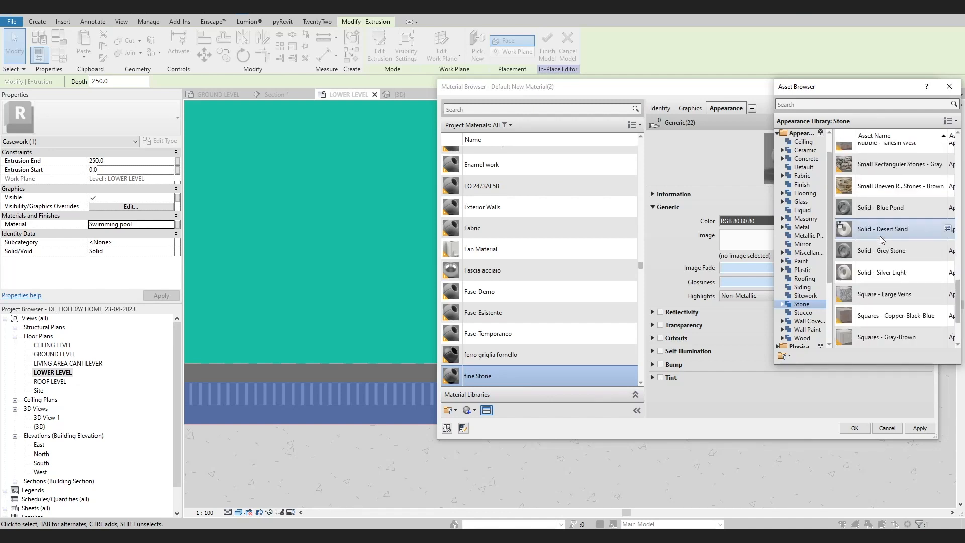
pyautogui.scroll(-2, 880, 237)
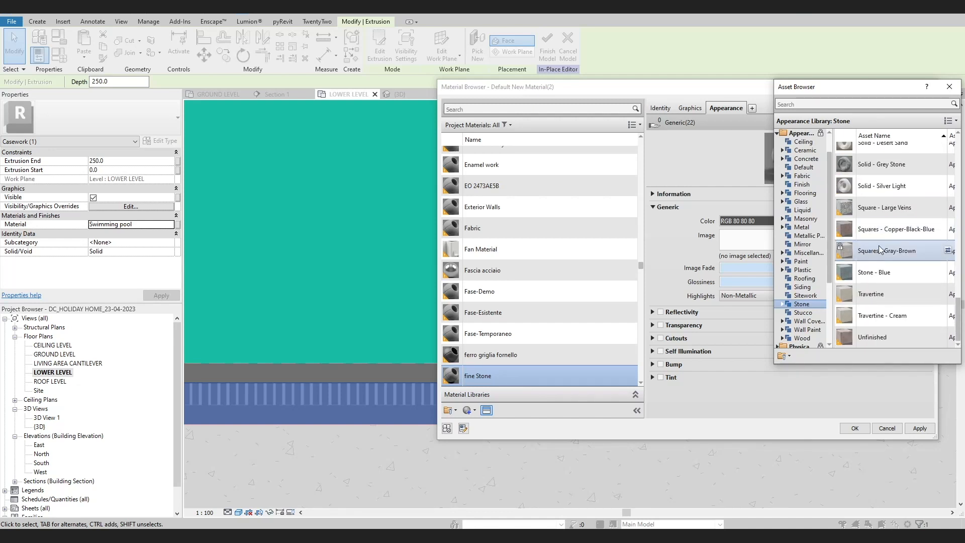
pyautogui.scroll(12, 876, 256)
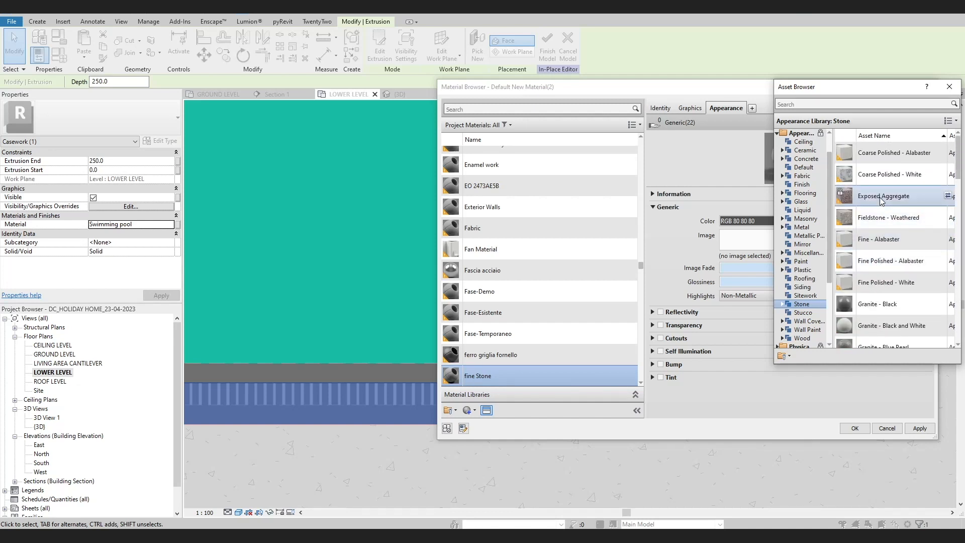
pyautogui.click(806, 295)
pyautogui.scroll(-6, 867, 231)
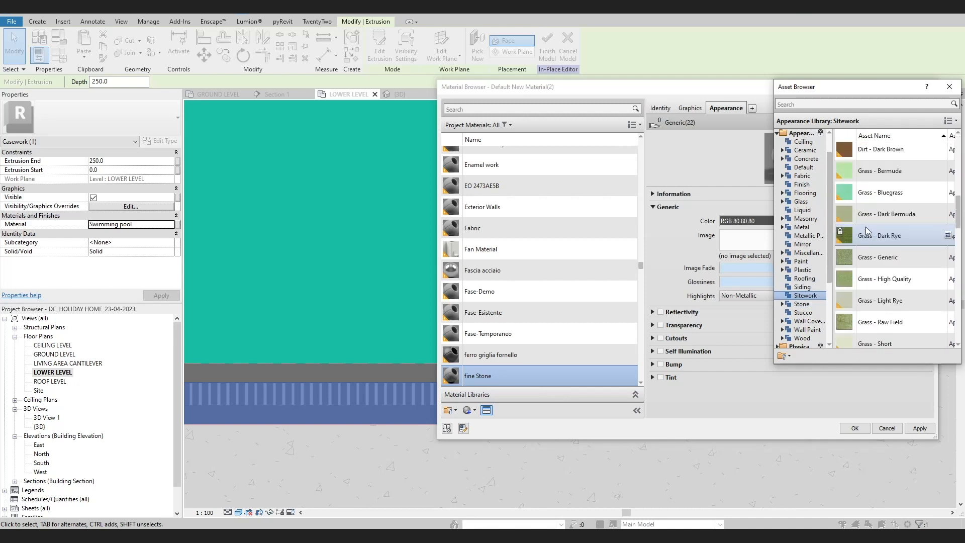
pyautogui.scroll(2, 866, 228)
pyautogui.doubleClick(873, 207)
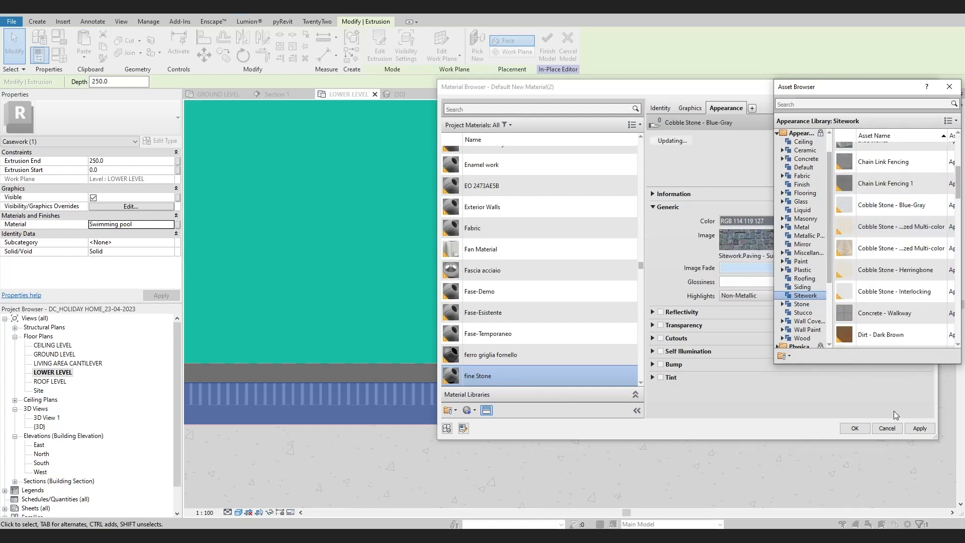
# Step: Replace fine Stone's appearance with Granite - Mauve-Black 1 from the Flooring category and assign the material to the extrusion
pyautogui.scroll(-7, 888, 231)
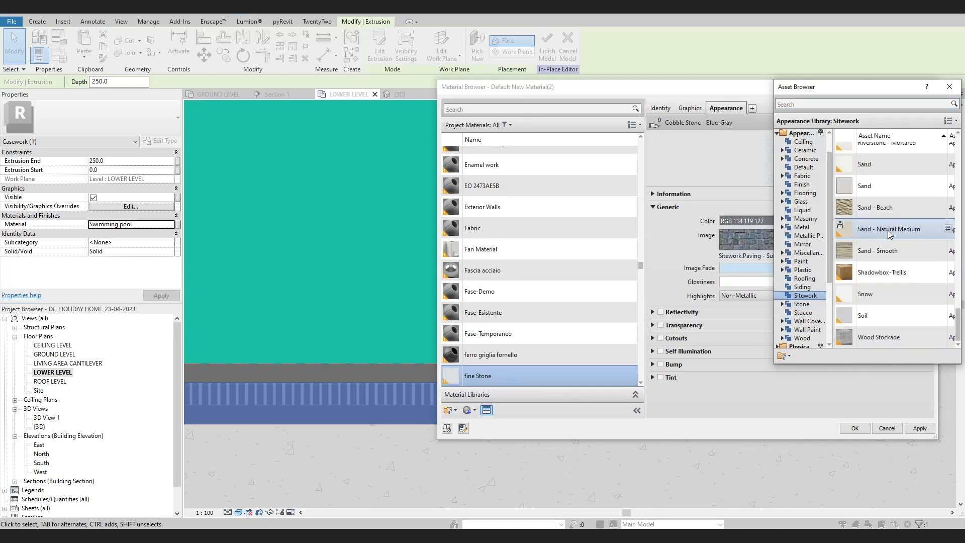
pyautogui.scroll(10, 886, 273)
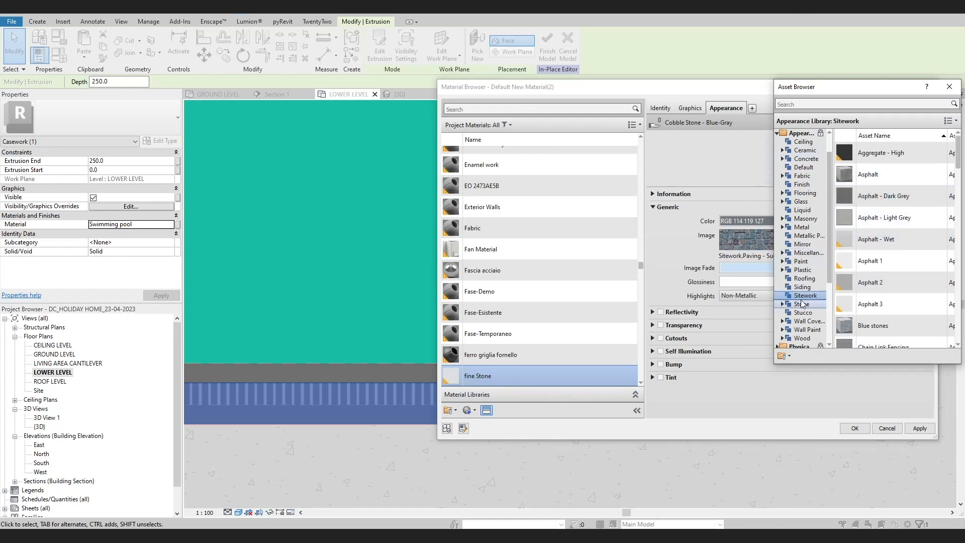
pyautogui.scroll(2, 802, 314)
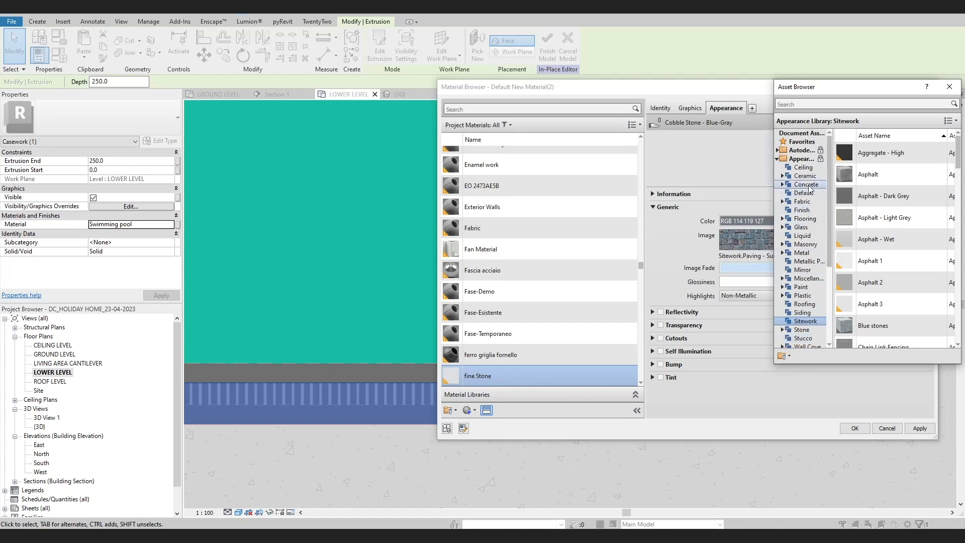
pyautogui.click(805, 219)
pyautogui.scroll(-5, 880, 197)
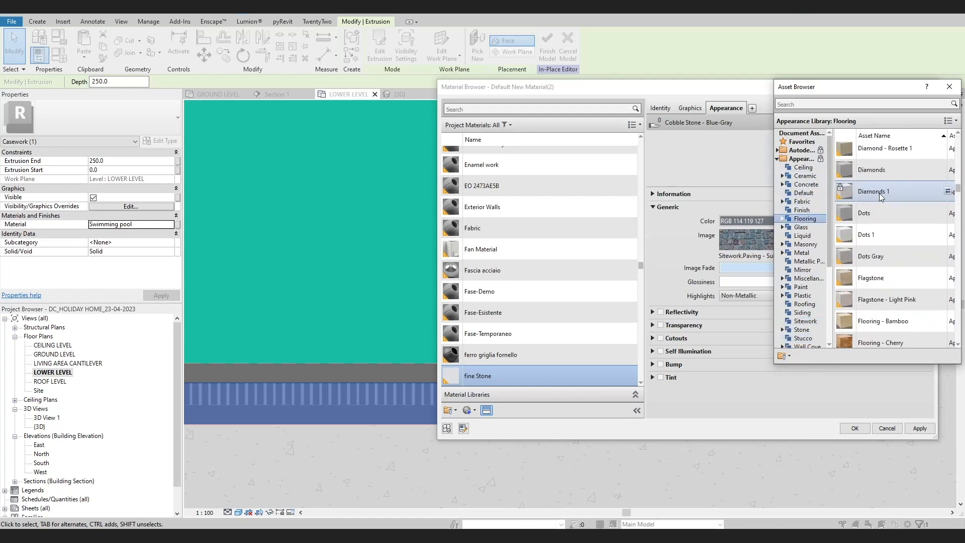
pyautogui.scroll(-10, 881, 197)
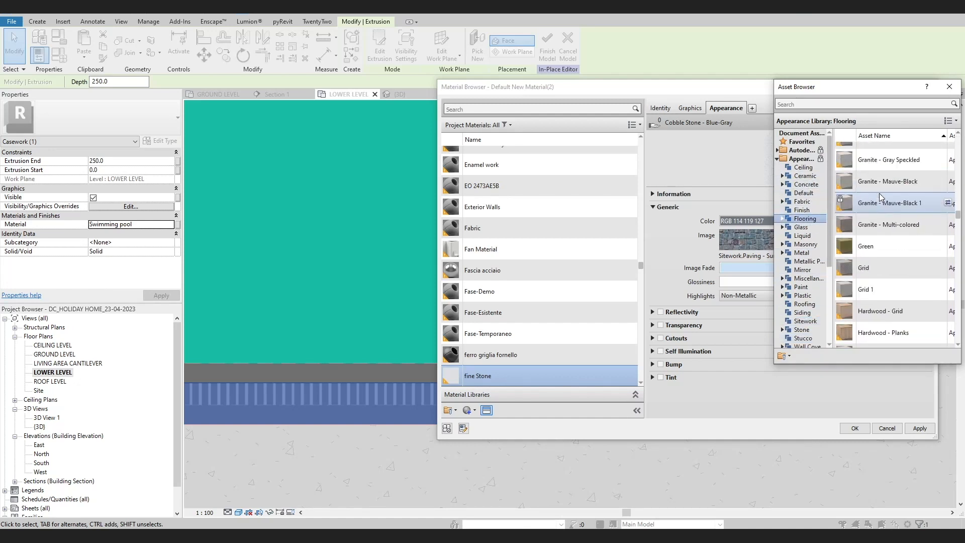
pyautogui.scroll(-15, 879, 206)
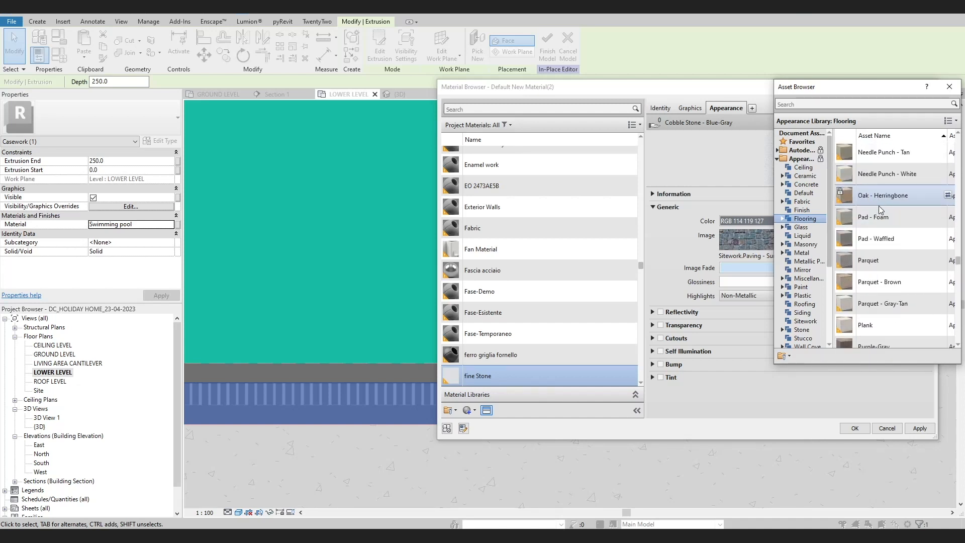
pyautogui.scroll(-15, 879, 206)
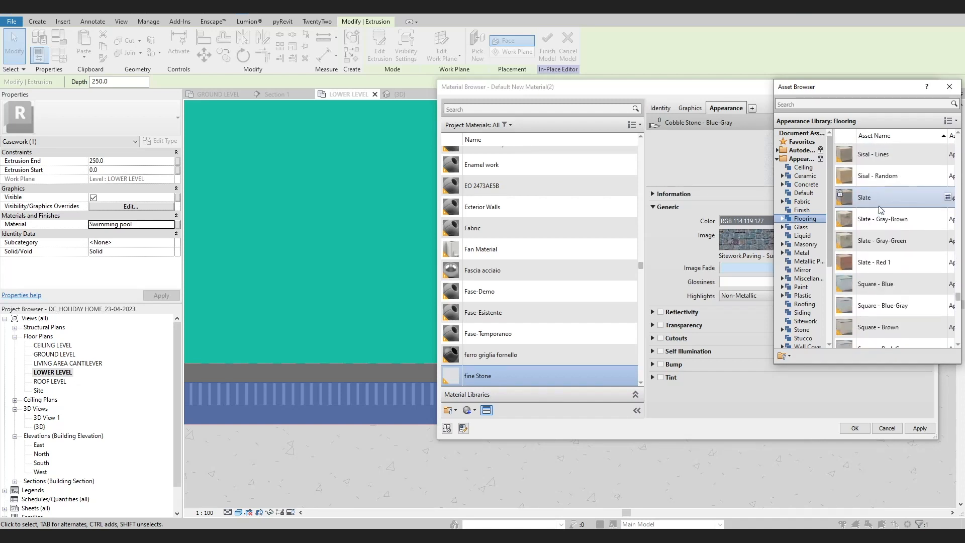
pyautogui.scroll(10, 880, 210)
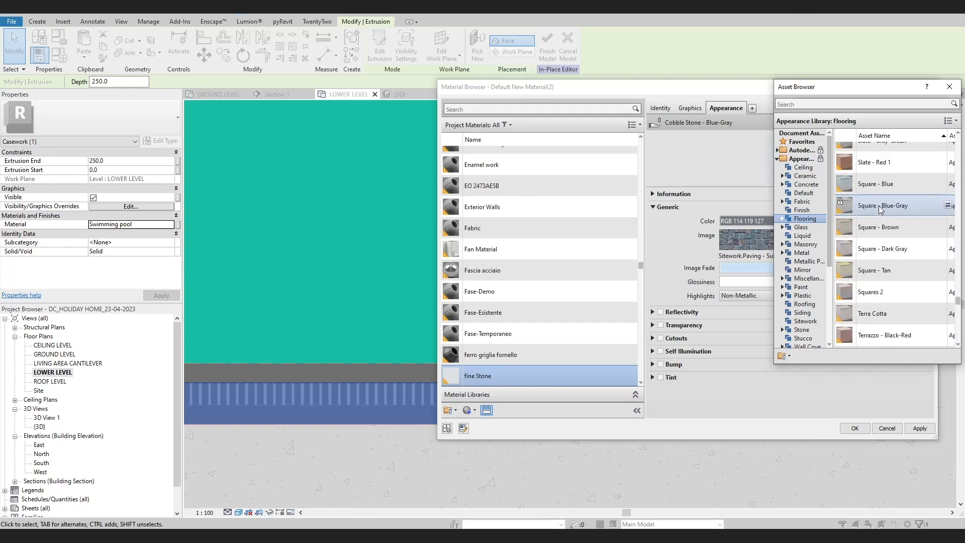
pyautogui.scroll(10, 879, 211)
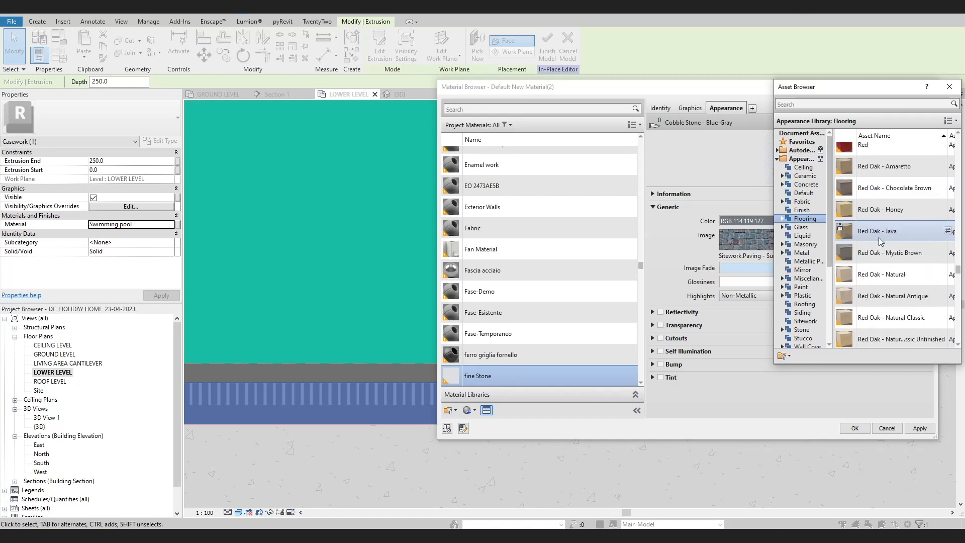
pyautogui.scroll(10, 879, 237)
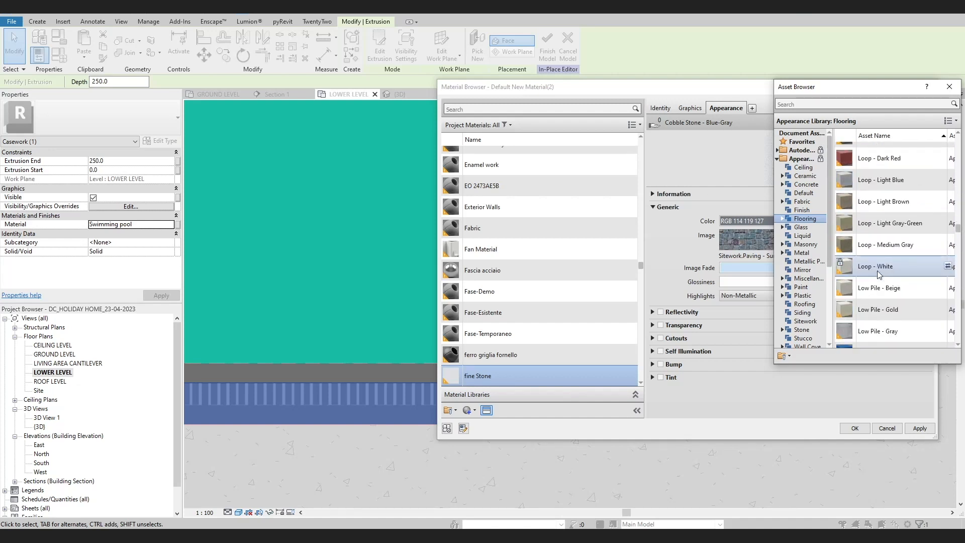
pyautogui.doubleClick(867, 165)
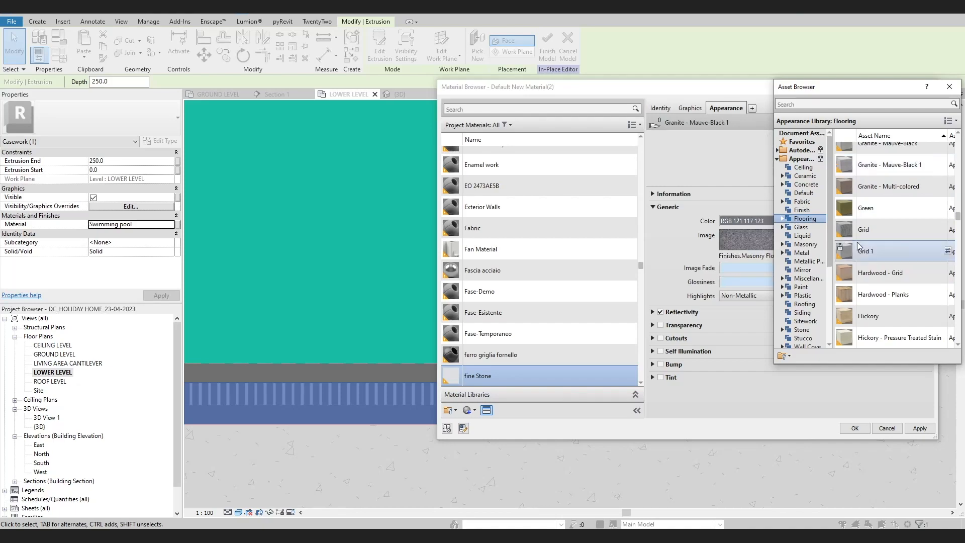
pyautogui.click(856, 429)
pyautogui.click(840, 404)
# Step: Open the {3D} view and align the bottom of the new extrusion with the floor edge around the gratings
pyautogui.scroll(-3, 716, 367)
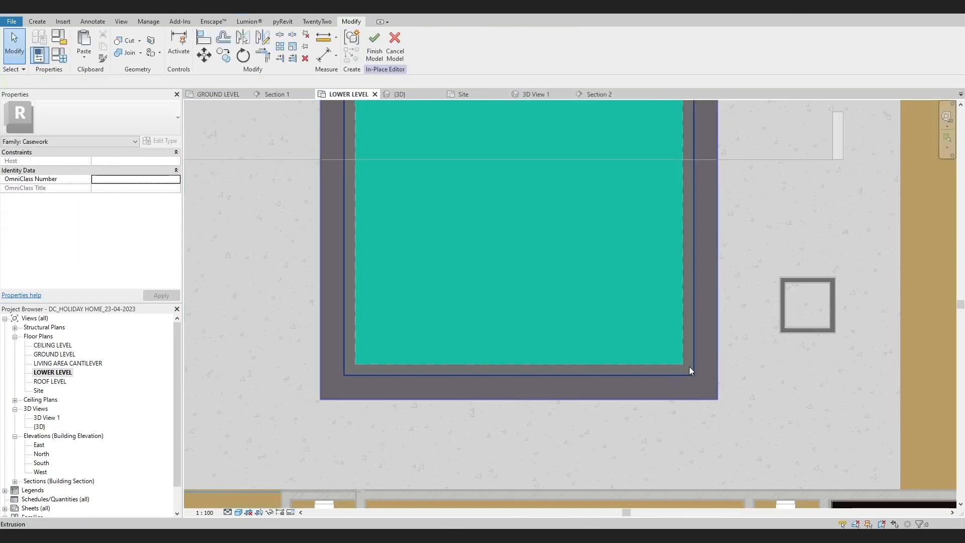
pyautogui.click(400, 94)
pyautogui.scroll(-3, 499, 186)
pyautogui.keyDown('shift'); pyautogui.moveTo(499, 186); pyautogui.dragTo(724, 192, button='middle'); pyautogui.keyUp('shift')
pyautogui.scroll(4, 623, 332)
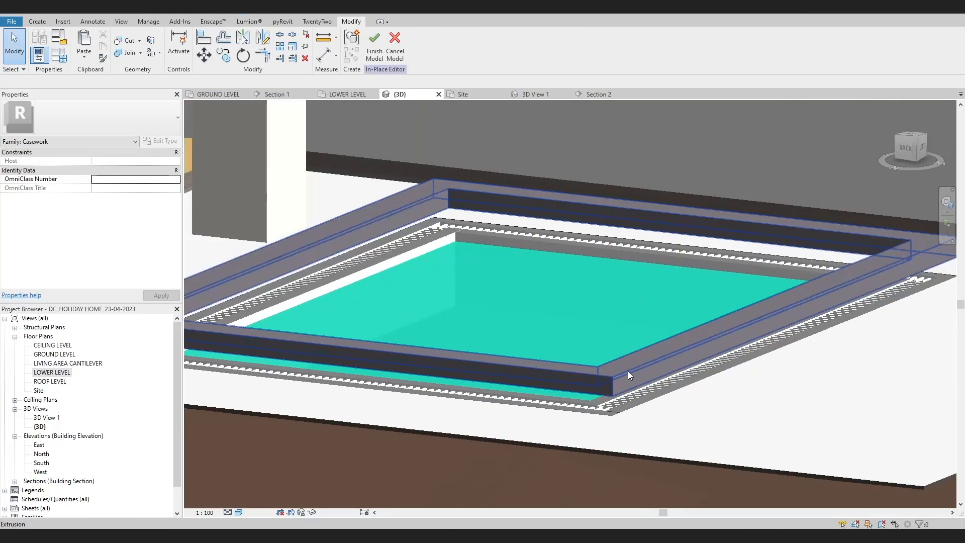
pyautogui.click(629, 371)
pyautogui.scroll(2, 602, 399)
pyautogui.scroll(-2, 601, 399)
pyautogui.press('a')
pyautogui.press('l')
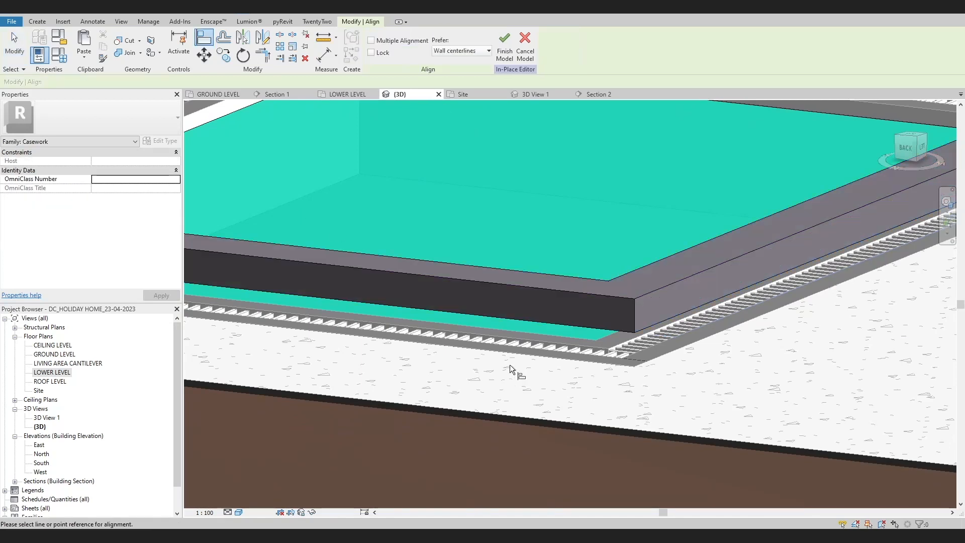
pyautogui.click(586, 357)
pyautogui.click(600, 327)
pyautogui.press('Escape')
pyautogui.press('Escape')
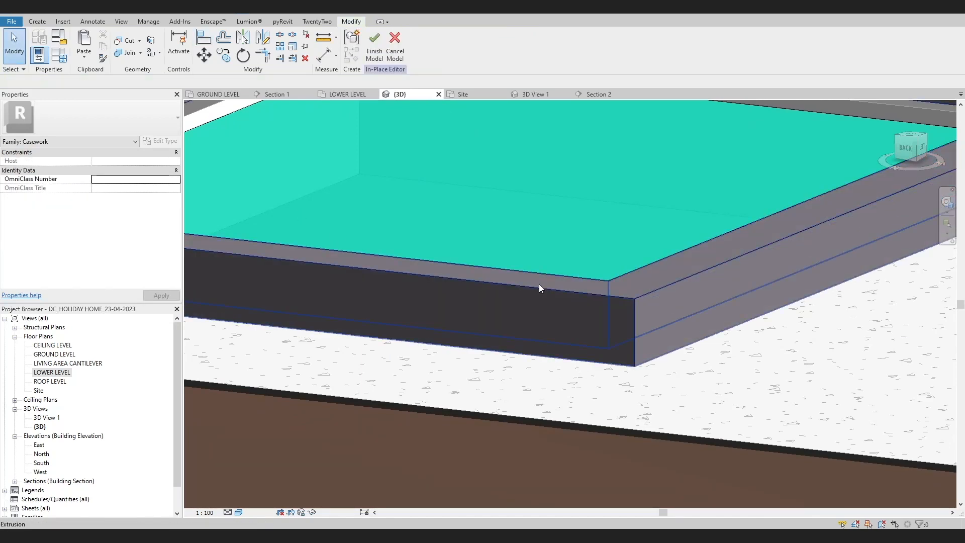
# Step: Set the depth of the stone extrusion around the pool to 50
pyautogui.click(539, 285)
pyautogui.click(129, 82)
pyautogui.write('50')
pyautogui.press('Return')
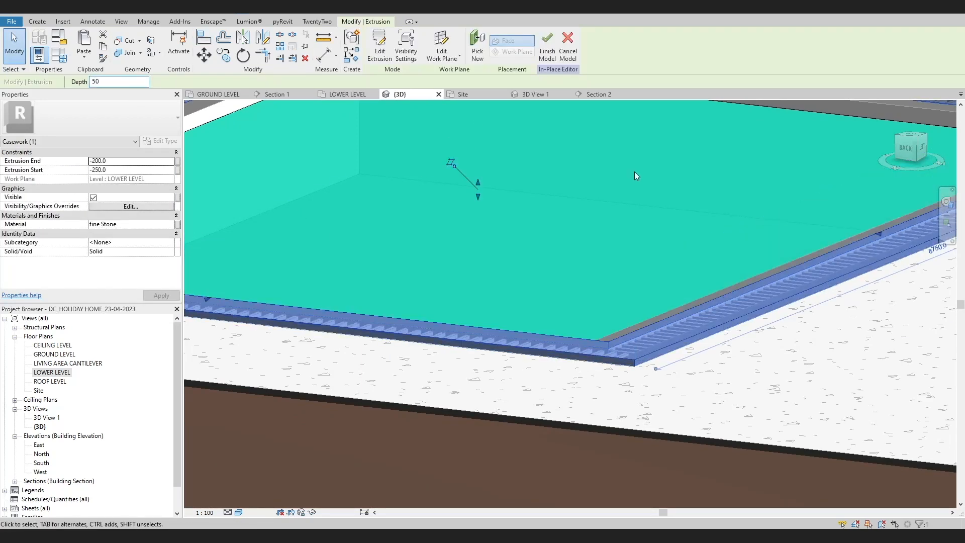
pyautogui.scroll(-1, 622, 273)
pyautogui.click(769, 366)
# Step: Check the graphics and appearance settings of the fine Stone material on the extrusion around the pool
pyautogui.scroll(-1, 768, 367)
pyautogui.keyDown('shift'); pyautogui.moveTo(729, 374); pyautogui.dragTo(700, 392, button='middle'); pyautogui.keyUp('shift')
pyautogui.scroll(1, 699, 392)
pyautogui.click(700, 395)
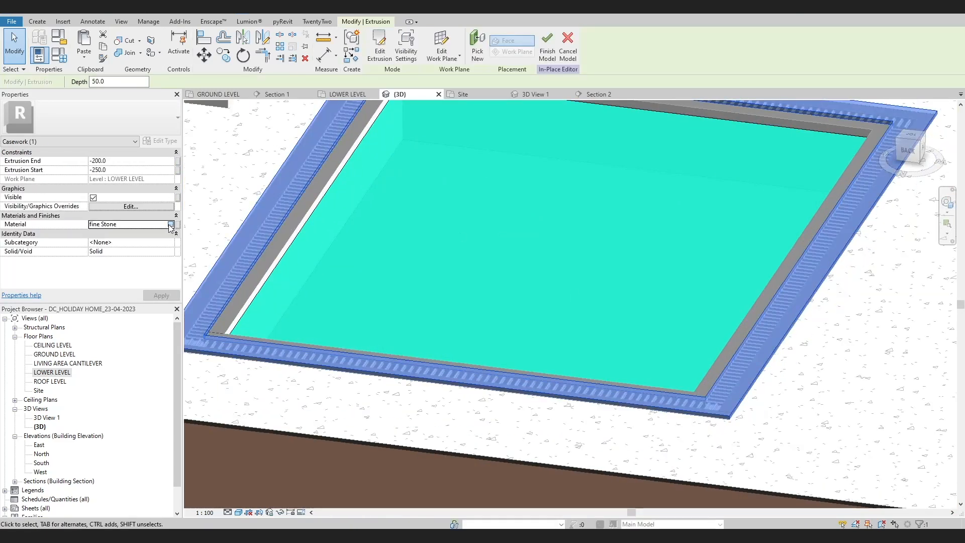
pyautogui.click(171, 223)
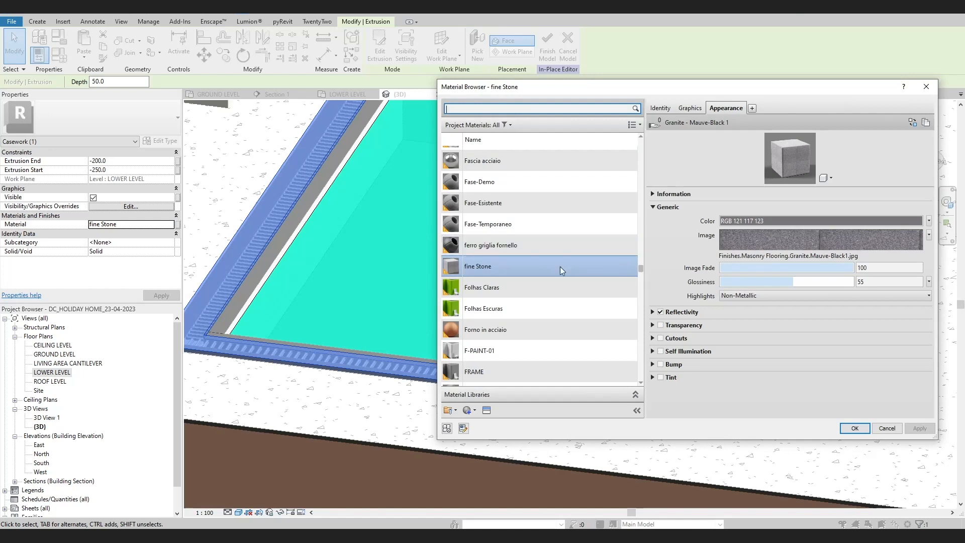
pyautogui.moveTo(780, 243)
pyautogui.click(693, 108)
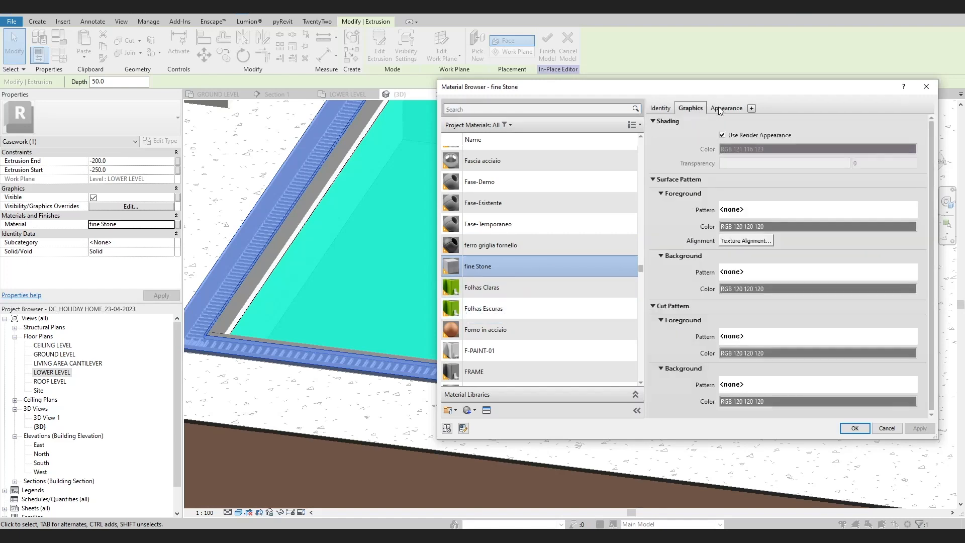
pyautogui.click(720, 110)
pyautogui.scroll(-1, 580, 382)
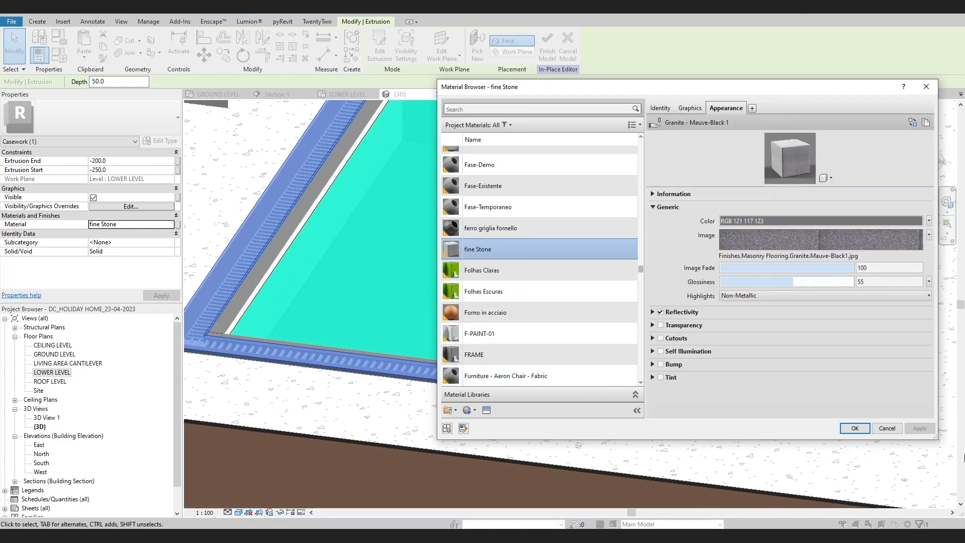
pyautogui.click(865, 433)
pyautogui.click(767, 412)
# Step: Open the LOWER LEVEL floor plan at the stone border around the pool
pyautogui.scroll(-3, 768, 411)
pyautogui.keyDown('shift'); pyautogui.moveTo(767, 412); pyautogui.dragTo(589, 326, button='middle'); pyautogui.keyUp('shift')
pyautogui.scroll(1, 581, 437)
pyautogui.doubleClick(50, 371)
pyautogui.scroll(-2, 446, 245)
pyautogui.scroll(2, 430, 255)
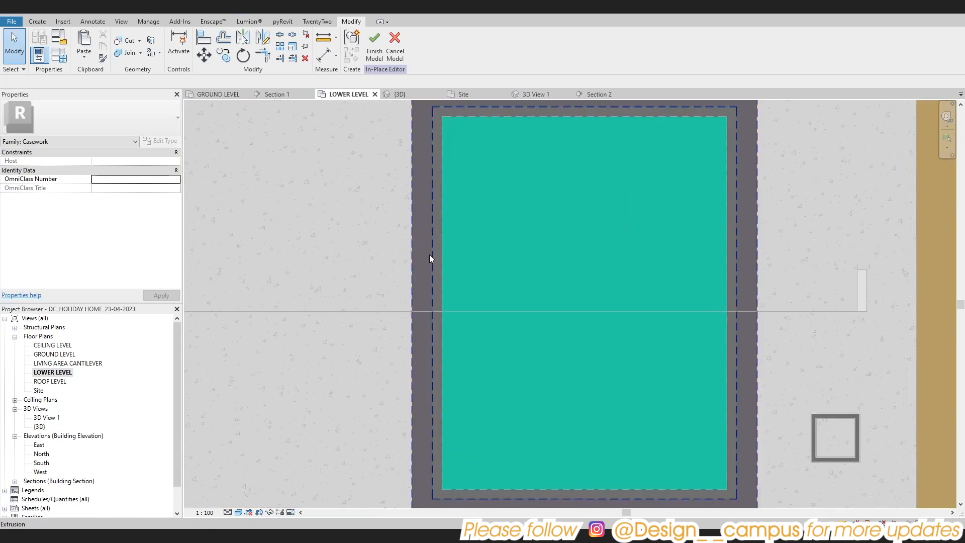
pyautogui.click(429, 255)
pyautogui.scroll(3, 426, 280)
pyautogui.scroll(-2, 432, 296)
pyautogui.click(442, 319)
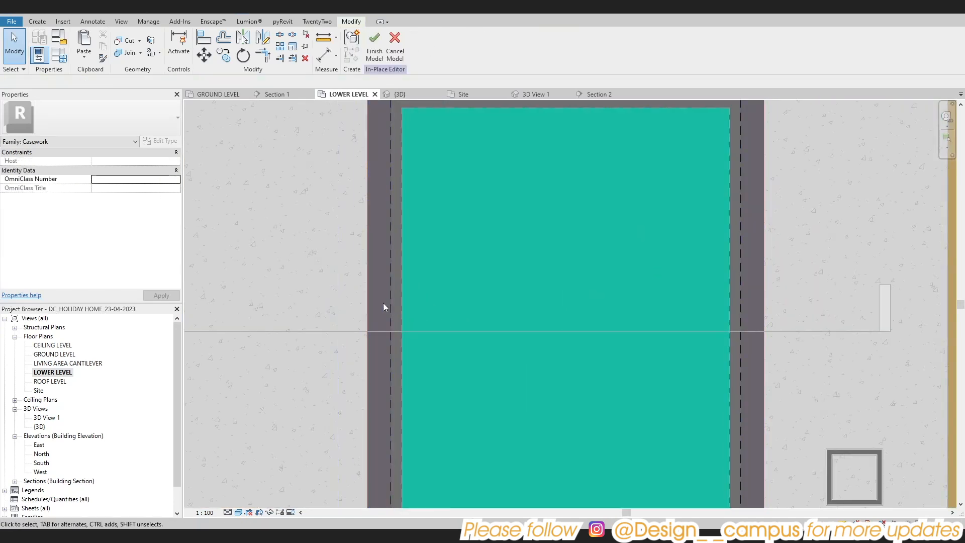
# Step: Start a new extrusion and sketch its outer rectangle along the inner edge of the stone border, then adjust its lower line
pyautogui.click(35, 22)
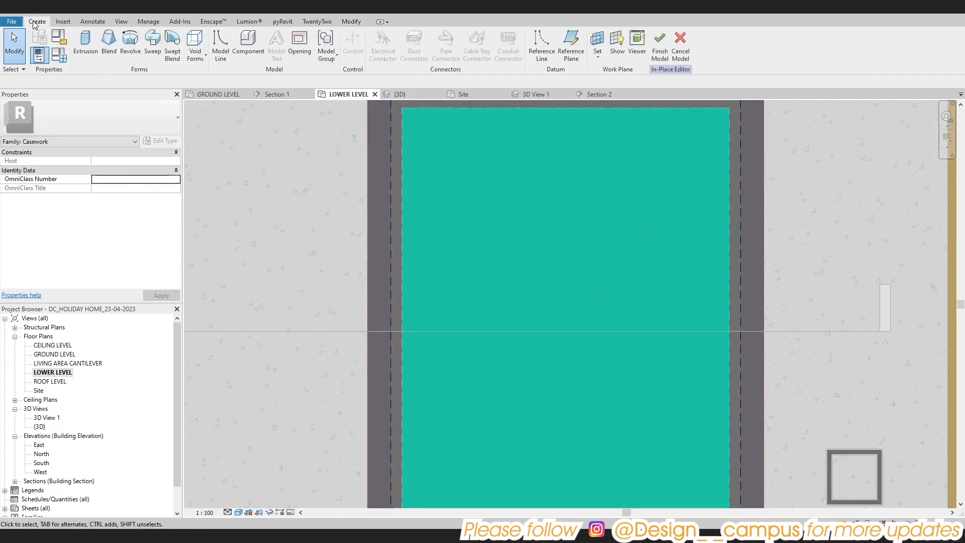
pyautogui.click(84, 46)
pyautogui.scroll(-1, 651, 259)
pyautogui.click(407, 39)
pyautogui.click(416, 159)
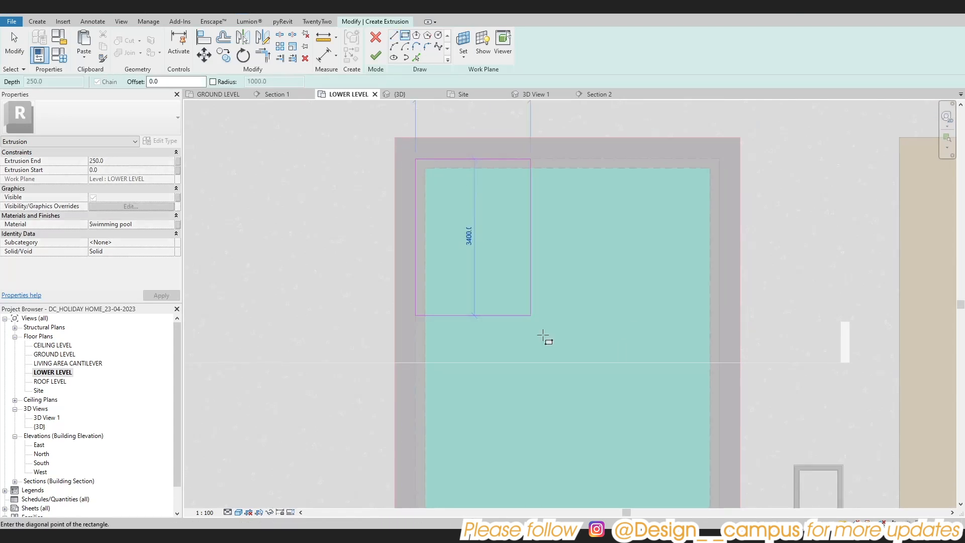
pyautogui.scroll(-5, 550, 345)
pyautogui.scroll(4, 616, 432)
pyautogui.click(602, 352)
pyautogui.scroll(4, 609, 360)
pyautogui.press('Escape')
pyautogui.scroll(2, 576, 342)
pyautogui.click(576, 342)
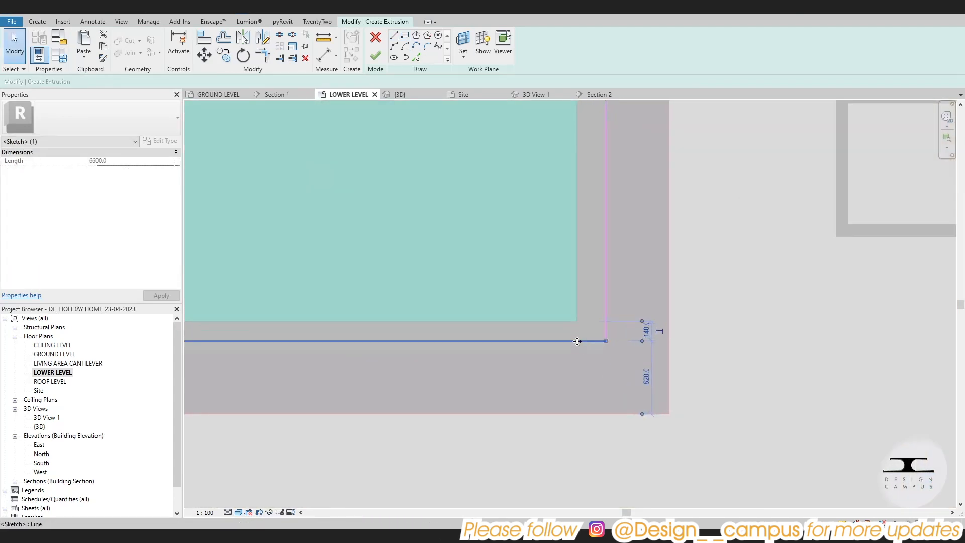
pyautogui.moveTo(577, 342); pyautogui.dragTo(578, 351)
# Step: Sketch the extrusion's inner rectangle along the edge of the pool water
pyautogui.click(405, 39)
pyautogui.click(577, 320)
pyautogui.moveTo(460, 126); pyautogui.dragTo(674, 449, button='middle')
pyautogui.scroll(-5, 664, 445)
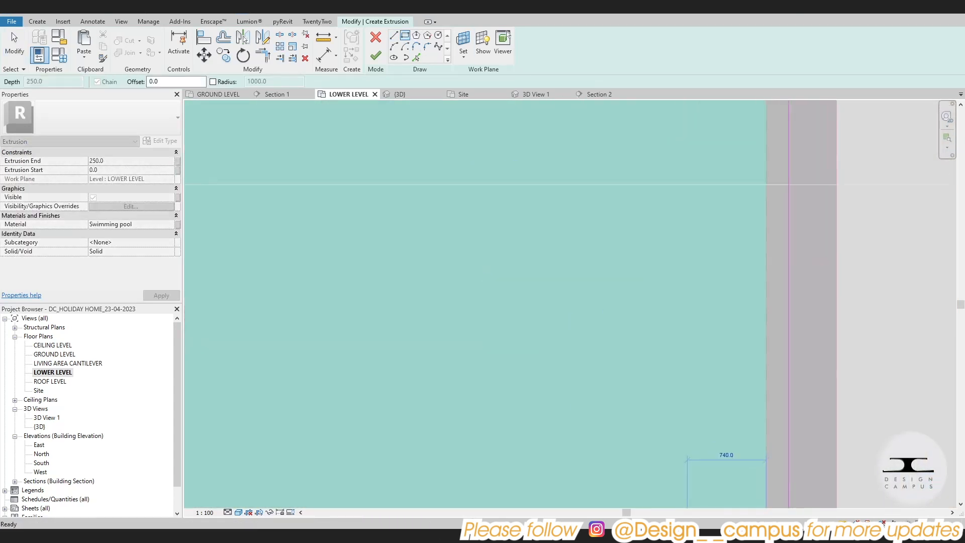
pyautogui.scroll(2, 459, 208)
pyautogui.click(462, 211)
pyautogui.press('Escape')
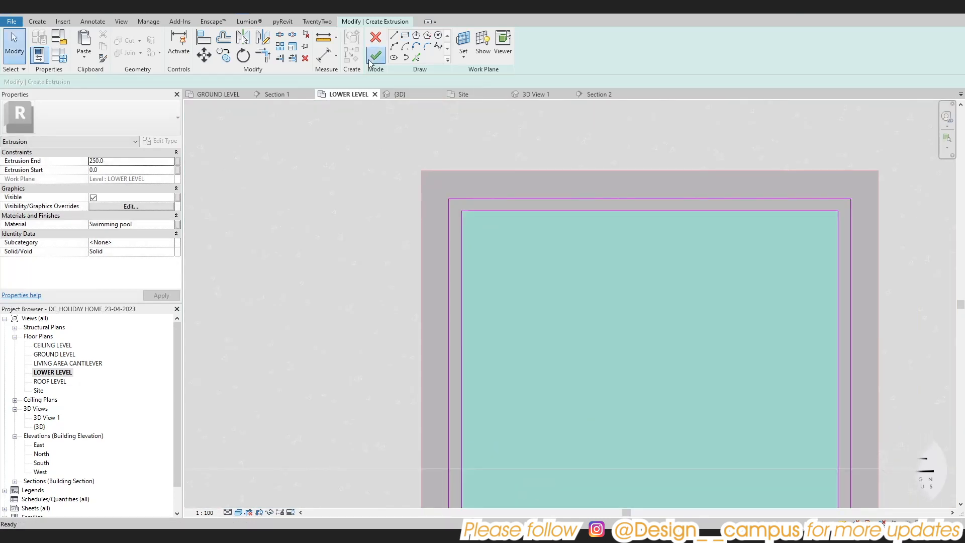
# Step: Finish the extrusion sketch and select the new inner frame in the {3D} view
pyautogui.click(376, 56)
pyautogui.scroll(-2, 412, 274)
pyautogui.moveTo(444, 325); pyautogui.dragTo(458, 260, button='middle')
pyautogui.click(206, 11)
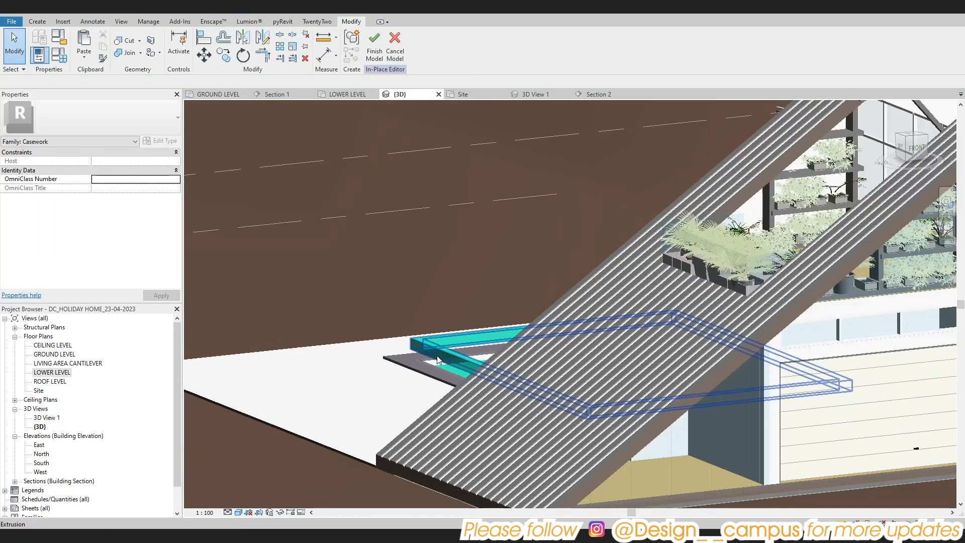
pyautogui.keyDown('shift'); pyautogui.moveTo(624, 367); pyautogui.dragTo(559, 418, button='middle'); pyautogui.keyUp('shift')
pyautogui.click(557, 391)
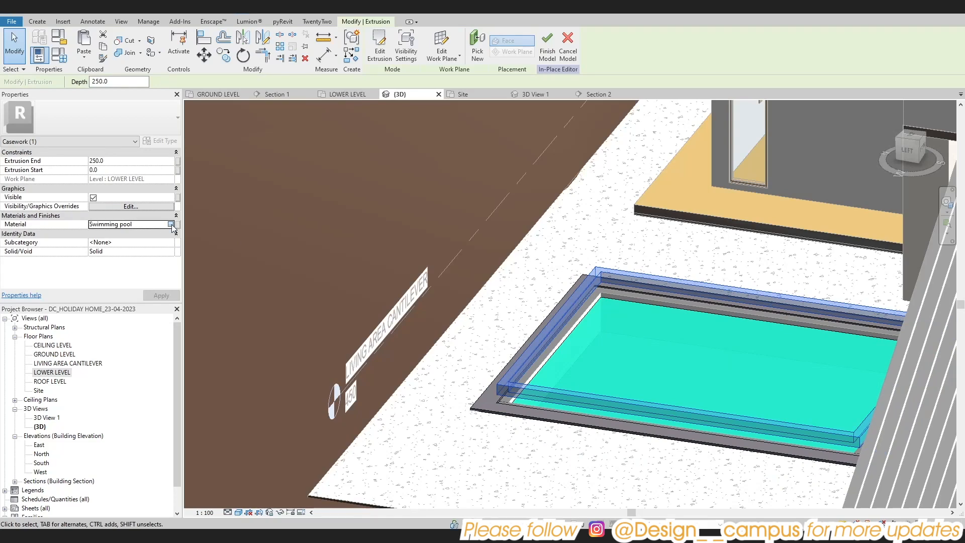
# Step: Create a new material for the inner frame and name it Travertine
pyautogui.click(171, 225)
pyautogui.click(469, 411)
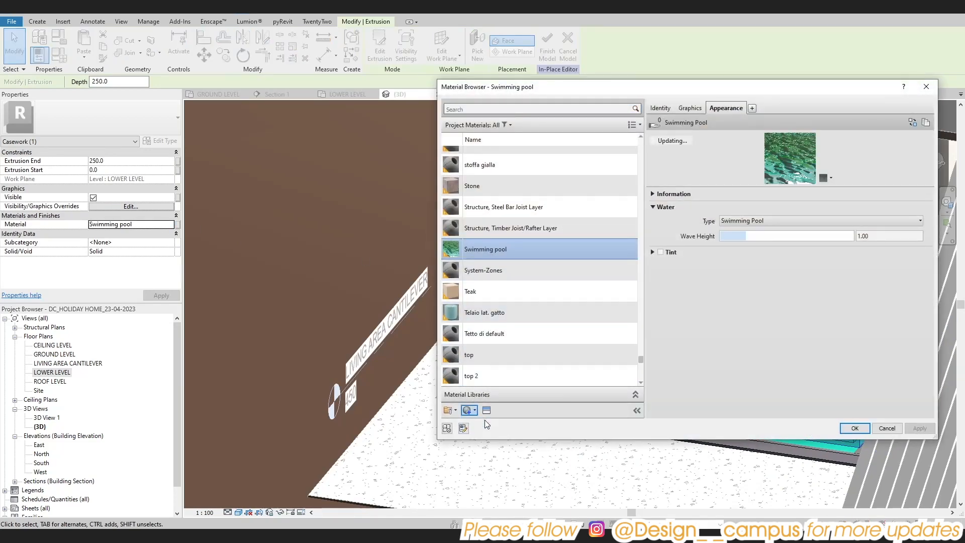
pyautogui.click(487, 425)
pyautogui.rightClick(486, 261)
pyautogui.click(518, 295)
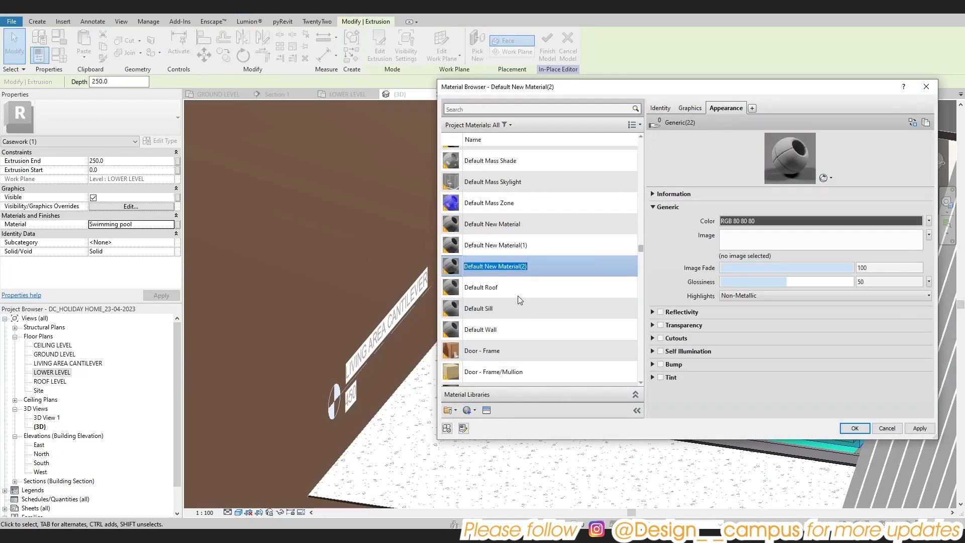
pyautogui.write('Trac')
pyautogui.press('BackSpace')
pyautogui.write('vert')
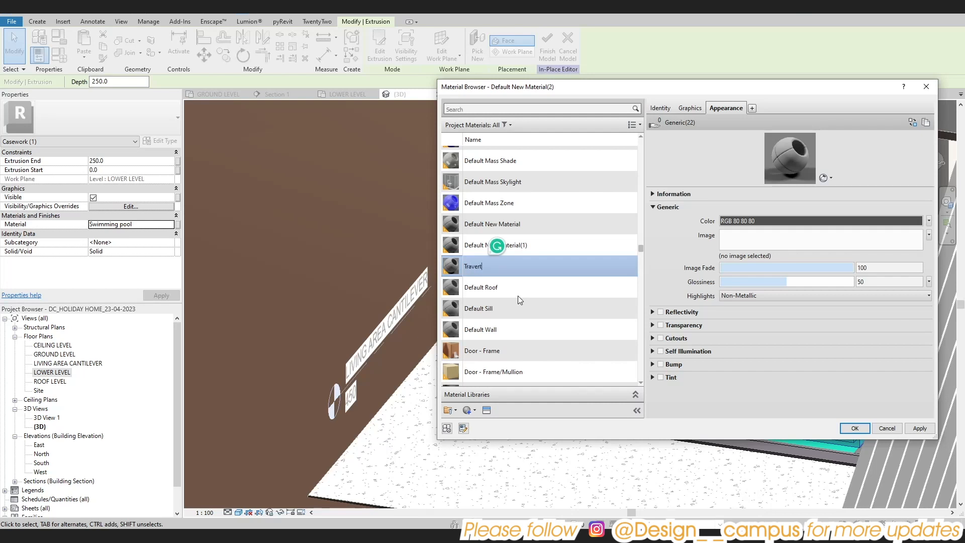
pyautogui.write('ine')
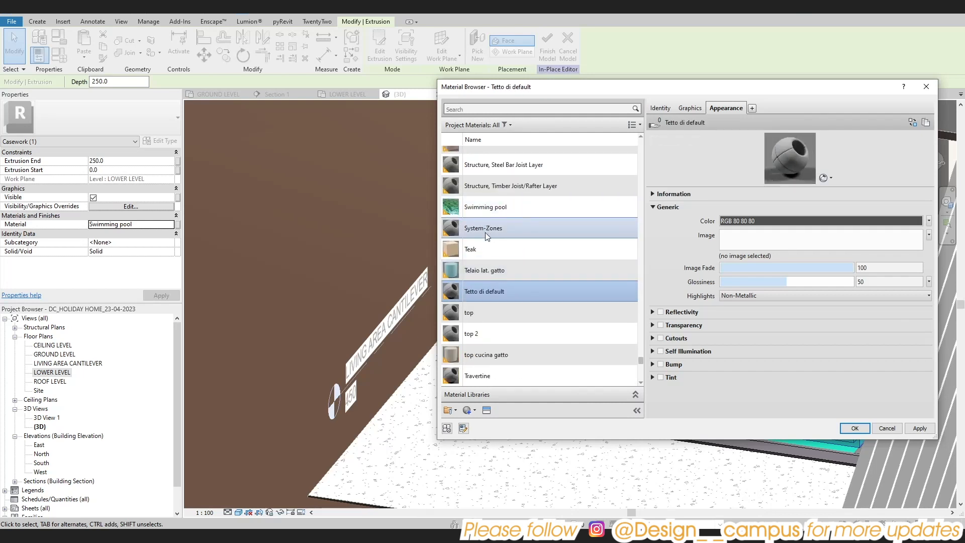
# Step: Replace the new material's appearance with Travertine from the Stone category and assign the material to the inner frame
pyautogui.click(486, 410)
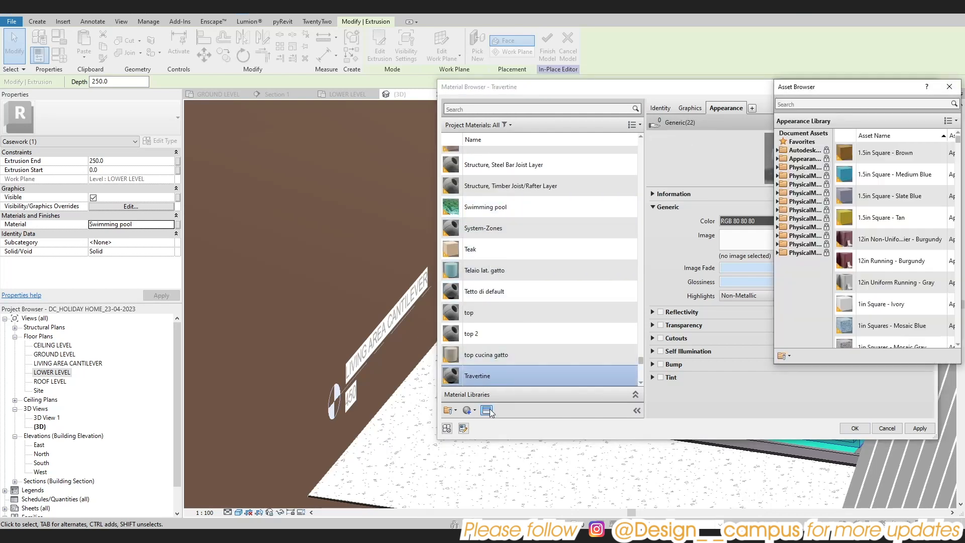
pyautogui.scroll(-20, 880, 197)
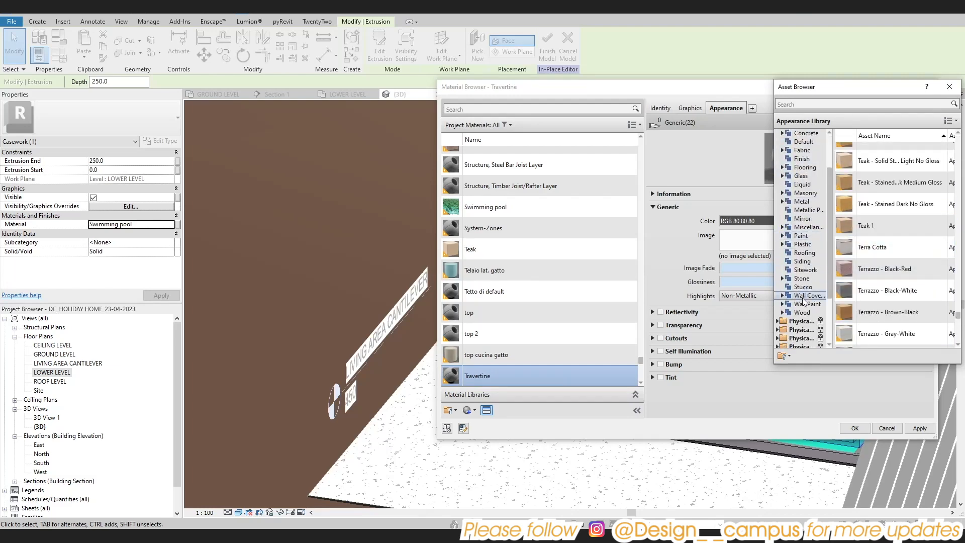
pyautogui.click(803, 288)
pyautogui.scroll(-10, 863, 244)
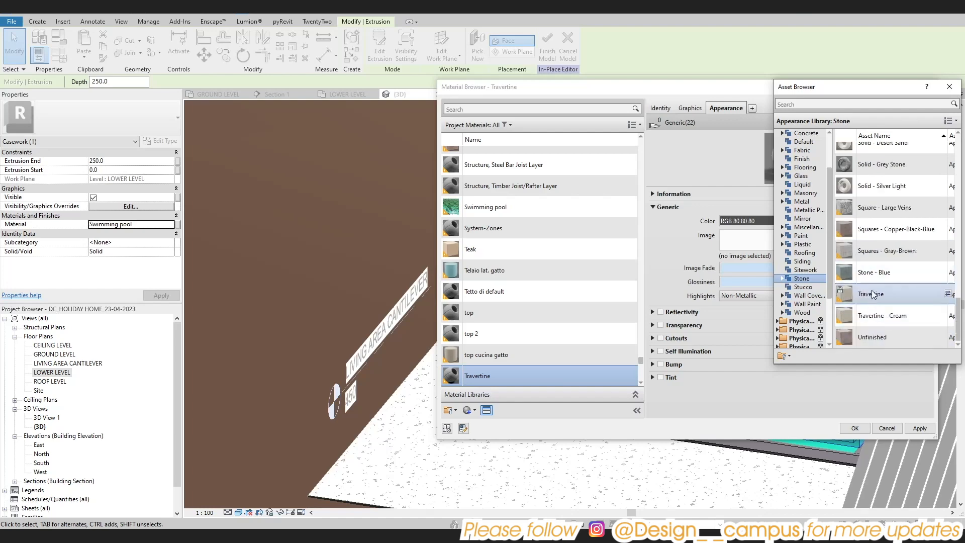
pyautogui.click(950, 87)
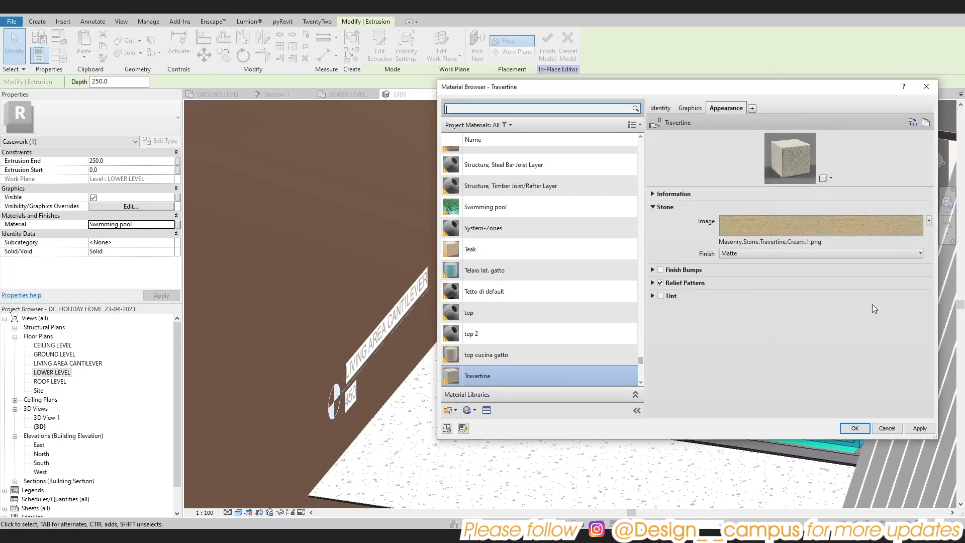
pyautogui.click(854, 429)
# Step: Align the bottom of the Travertine extrusion with the edge around the pool opening
pyautogui.press('Escape')
pyautogui.scroll(6, 520, 392)
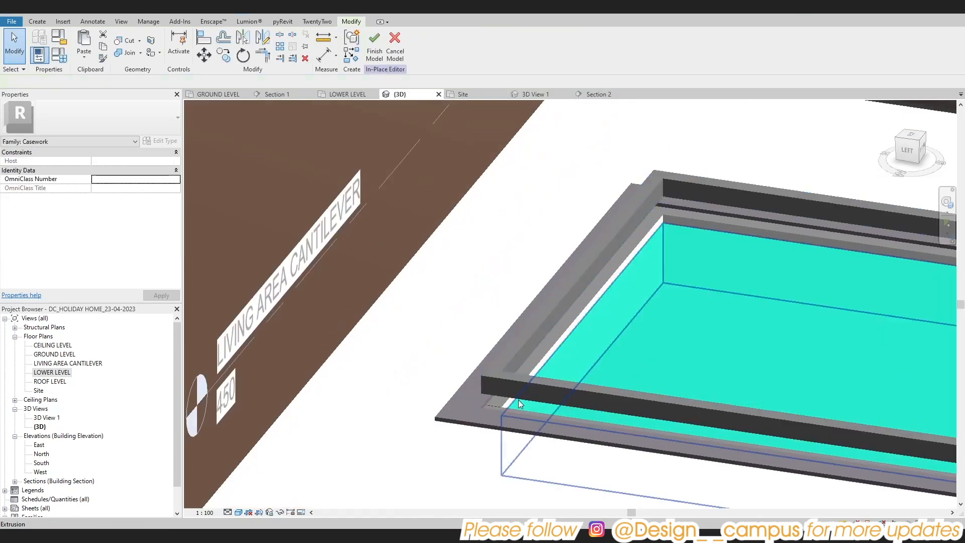
pyautogui.press('a')
pyautogui.press('l')
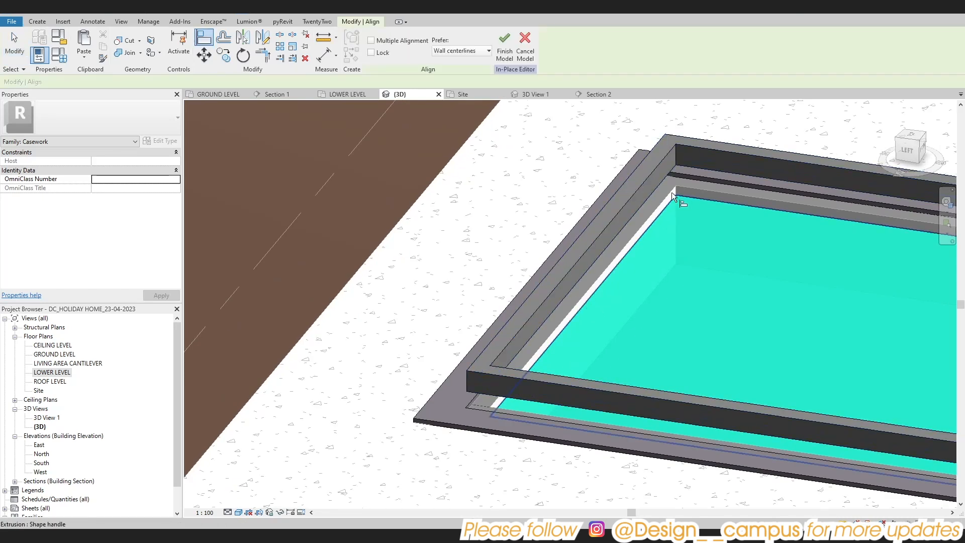
pyautogui.click(662, 197)
pyautogui.click(647, 198)
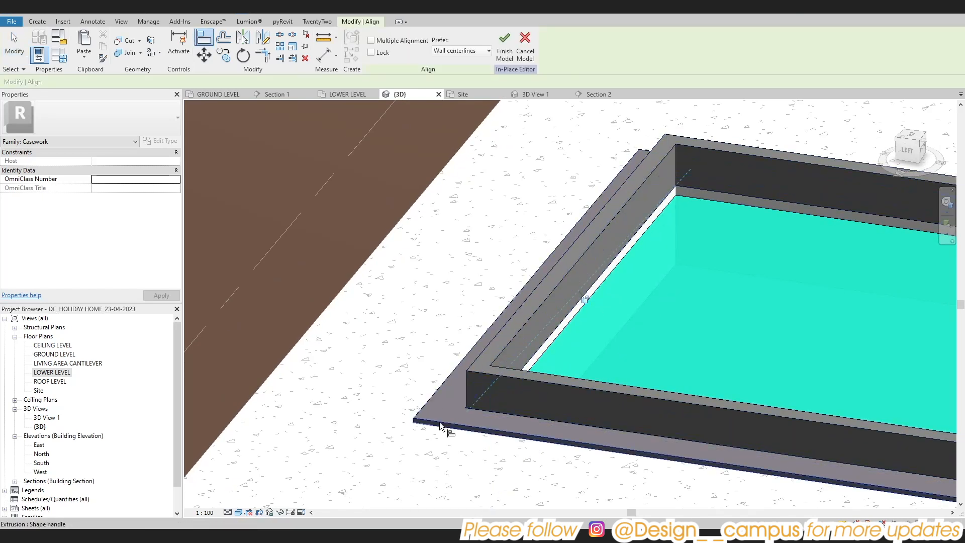
# Step: Set the Travertine extrusion's depth to 50 and finish the in-place model
pyautogui.press('Escape')
pyautogui.scroll(-3, 620, 394)
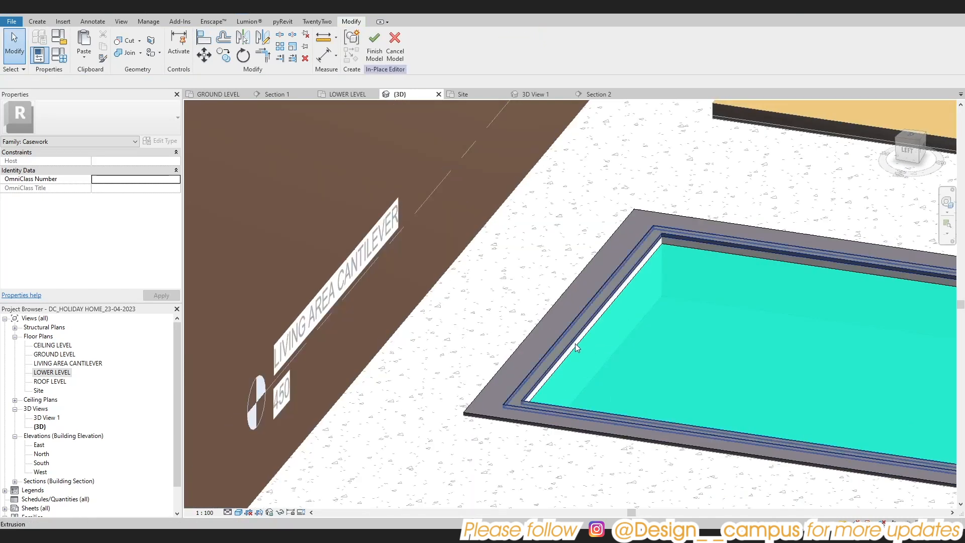
pyautogui.click(575, 343)
pyautogui.click(553, 57)
pyautogui.scroll(-4, 603, 322)
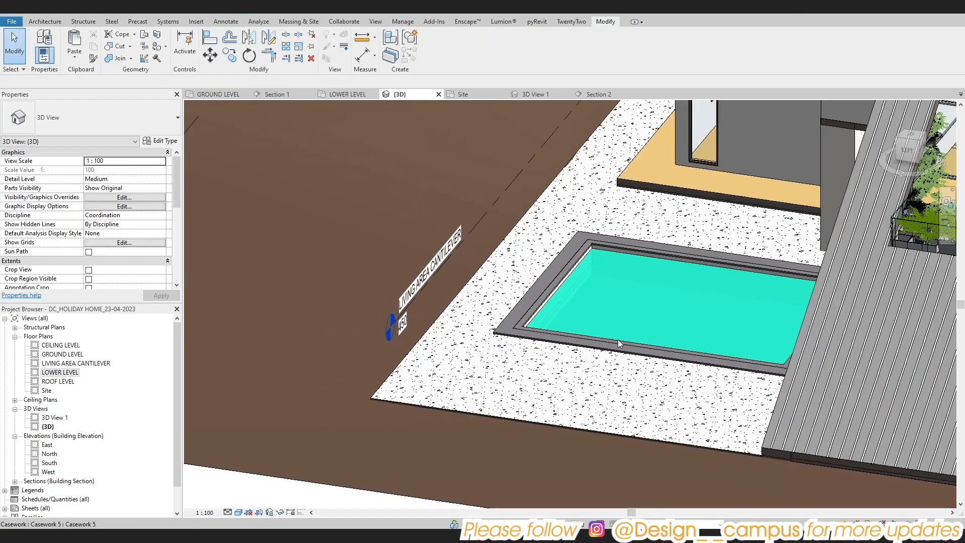
# Step: Reopen the pool casework for in-place editing and select the Travertine extrusion along the water's edge
pyautogui.keyDown('shift'); pyautogui.moveTo(620, 341); pyautogui.dragTo(766, 354, button='middle'); pyautogui.keyUp('shift')
pyautogui.scroll(3, 714, 325)
pyautogui.scroll(2, 658, 236)
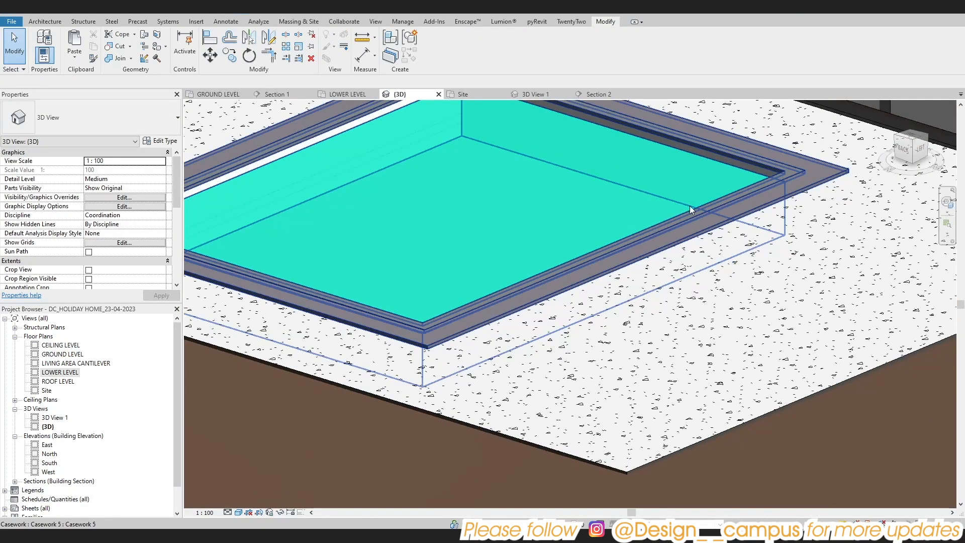
pyautogui.click(690, 206)
pyautogui.click(608, 194)
pyautogui.click(650, 238)
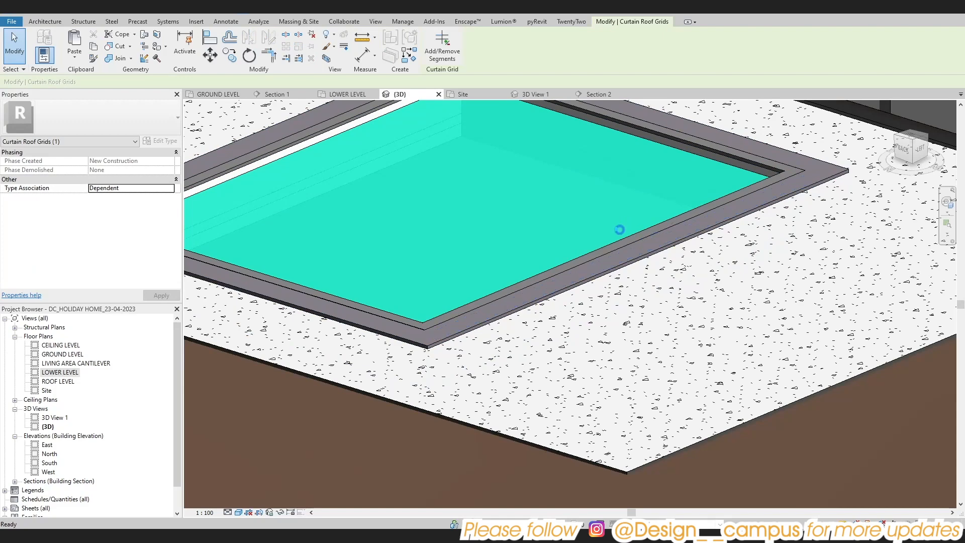
pyautogui.click(606, 248)
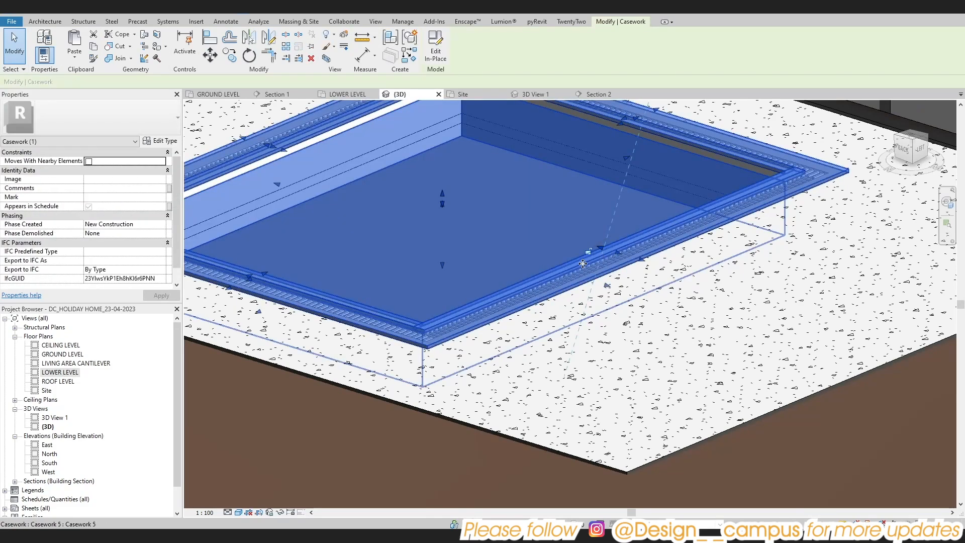
pyautogui.press('Escape')
pyautogui.doubleClick(552, 272)
pyautogui.click(545, 274)
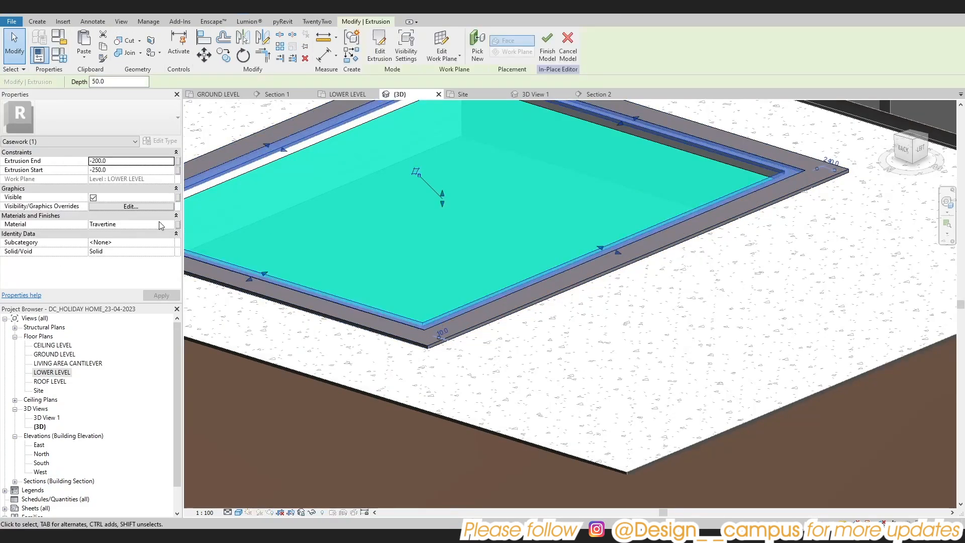
# Step: Turn on Use Render Appearance in the Travertine material's shading graphics and apply the change
pyautogui.click(171, 224)
pyautogui.click(690, 108)
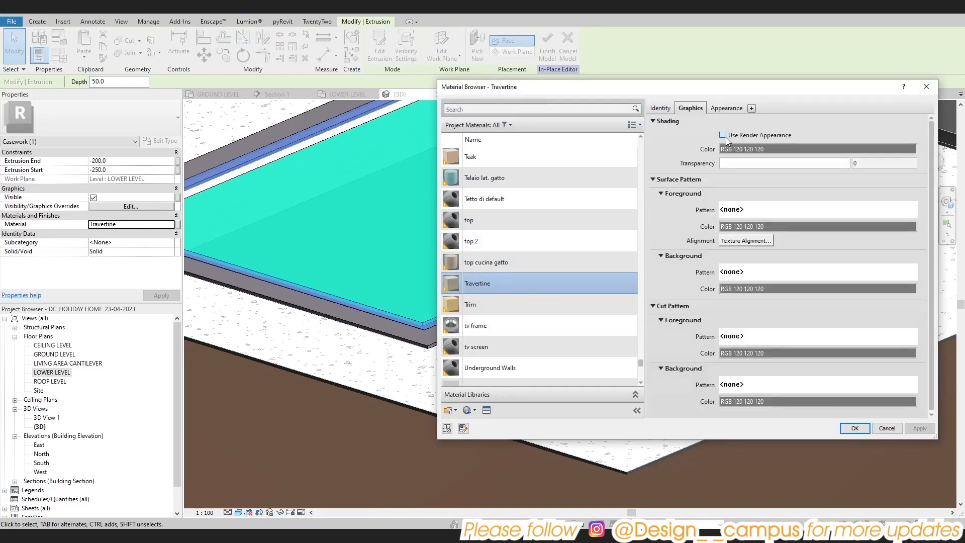
pyautogui.click(863, 428)
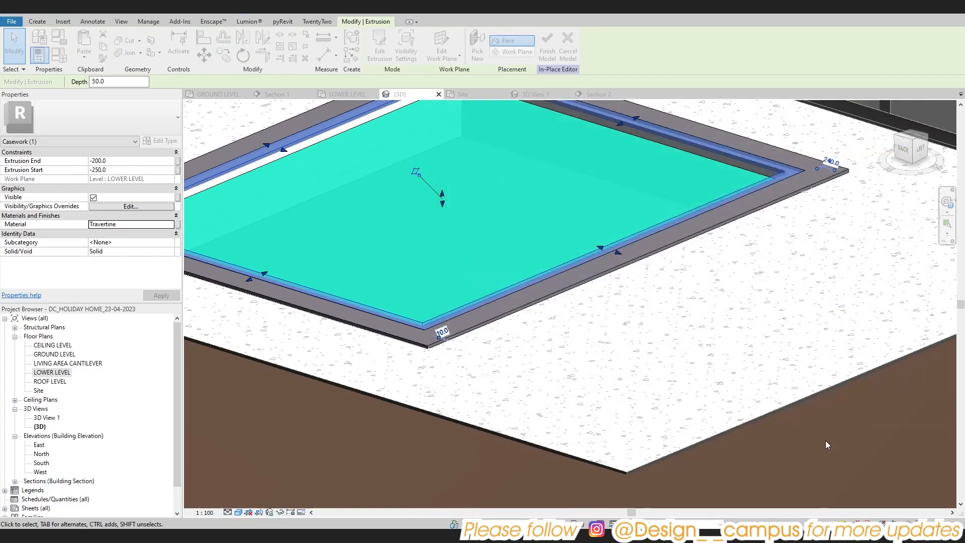
pyautogui.click(791, 424)
# Step: Finish the in-place pool model and inspect its border in the {3D} view
pyautogui.scroll(3, 732, 368)
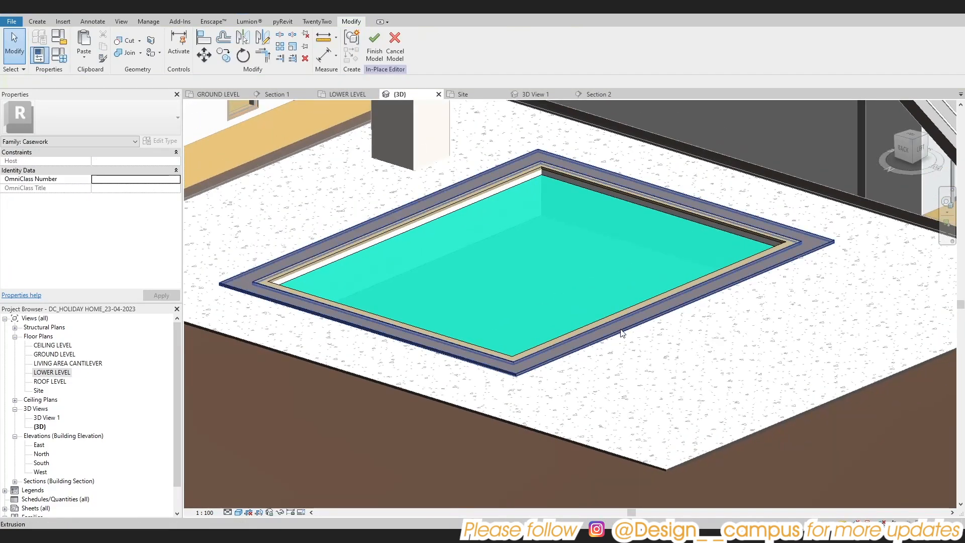
pyautogui.scroll(-3, 653, 356)
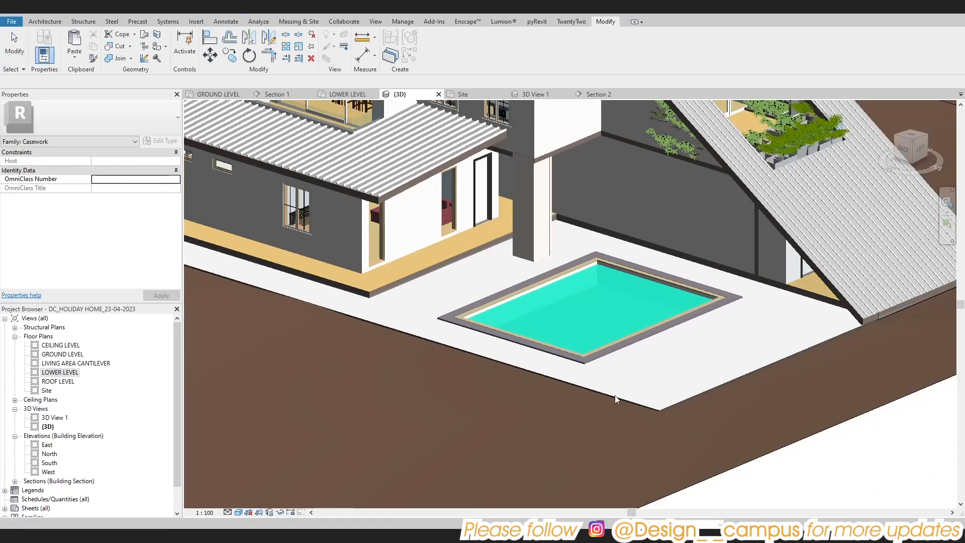
pyautogui.scroll(5, 615, 395)
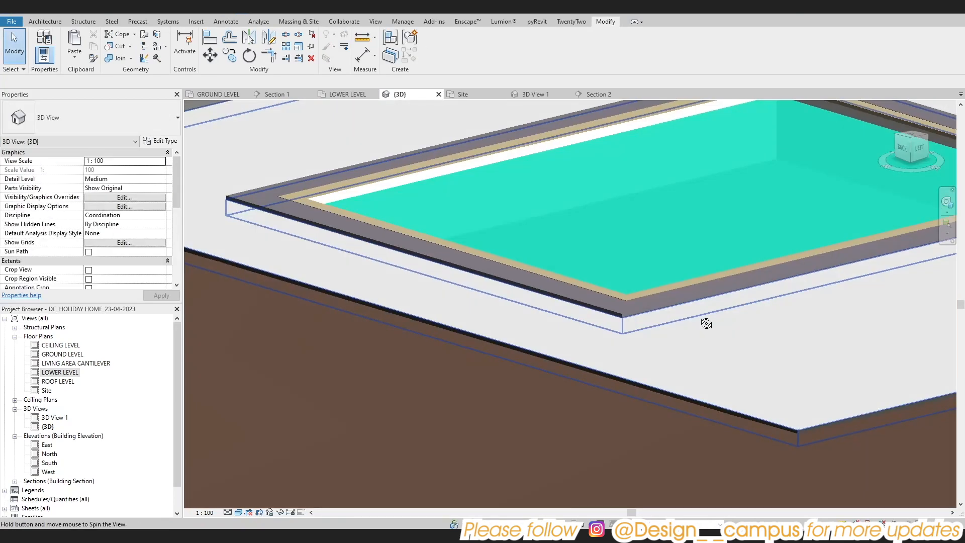
# Step: Examine the finished pool and its surroundings from several angles in 3D View 1
pyautogui.scroll(-1, 654, 352)
pyautogui.click(510, 92)
pyautogui.scroll(6, 572, 248)
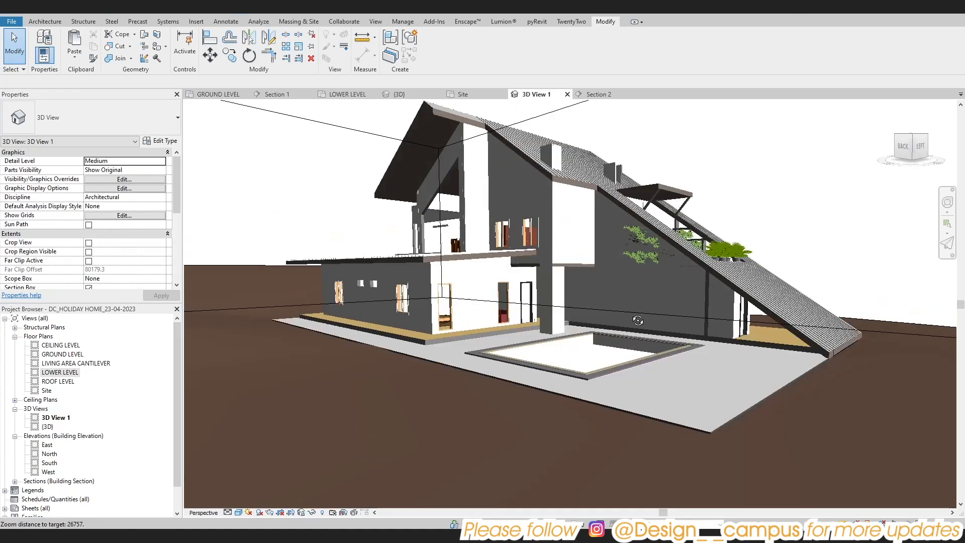
pyautogui.keyDown('shift'); pyautogui.moveTo(614, 315); pyautogui.dragTo(643, 337, button='middle'); pyautogui.keyUp('shift')
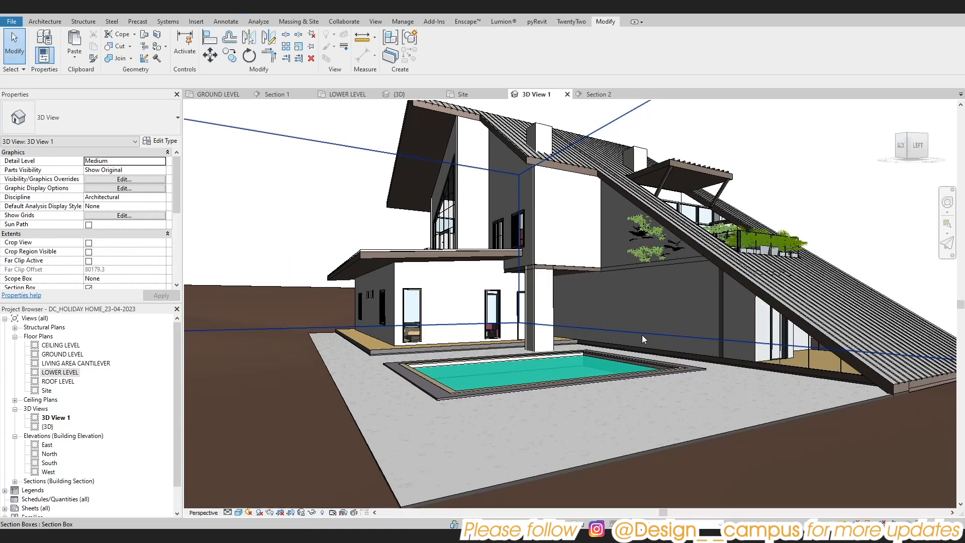
pyautogui.keyDown('shift'); pyautogui.moveTo(642, 335); pyautogui.dragTo(573, 333, button='middle'); pyautogui.keyUp('shift')
pyautogui.scroll(-3, 607, 347)
pyautogui.scroll(1, 650, 314)
pyautogui.scroll(2, 573, 311)
pyautogui.scroll(-2, 602, 283)
# Step: Add a wall of type DC_225mm(9in)_CONCRETE BLOCK_with mortar on both sides 5 at the terrace corner in the LOWER LEVEL plan
pyautogui.doubleClick(60, 372)
pyautogui.scroll(4, 883, 410)
pyautogui.moveTo(884, 409); pyautogui.dragTo(671, 354, button='middle')
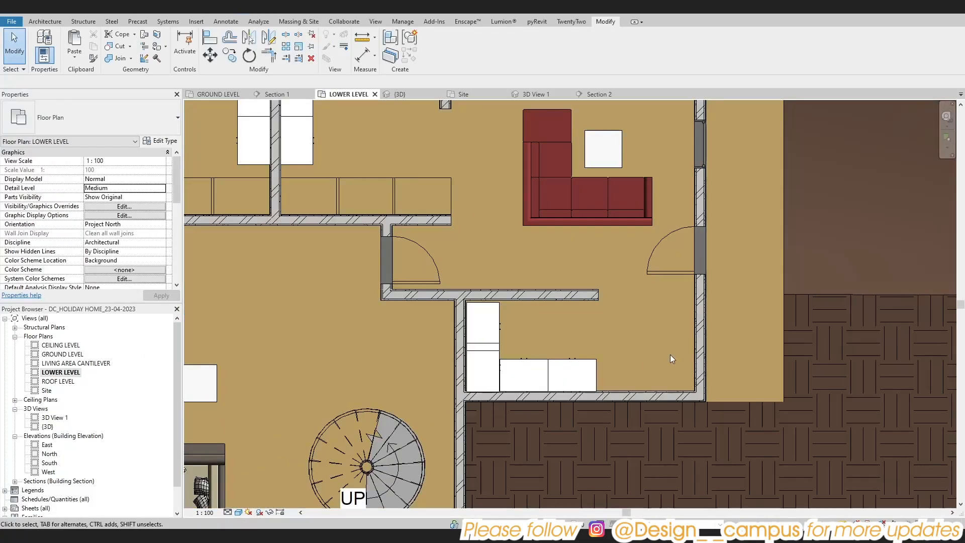
pyautogui.press('w')
pyautogui.press('a')
pyautogui.click(90, 118)
pyautogui.scroll(-3, 31, 197)
pyautogui.scroll(1, 33, 200)
pyautogui.click(32, 196)
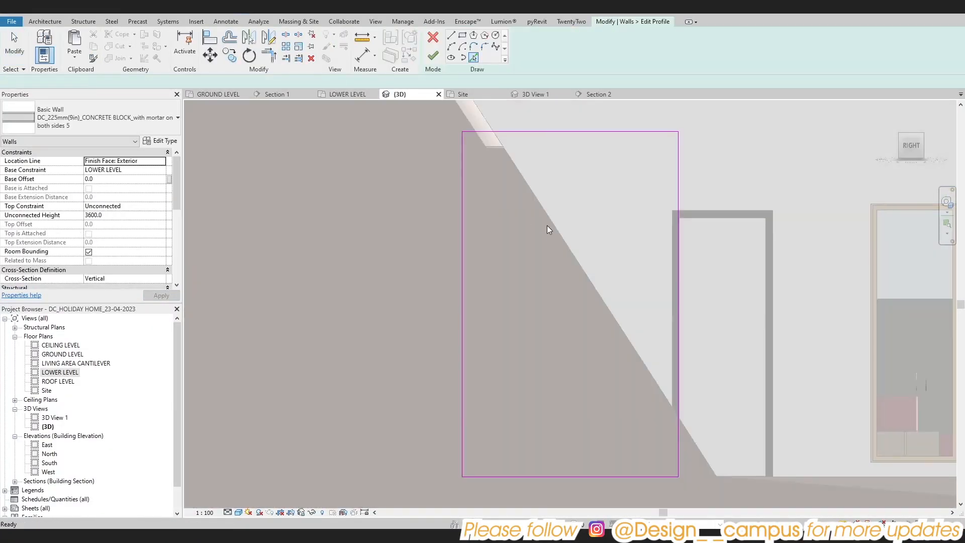
# Step: Give the wall's profile a sloping outer edge and extend its top up to the floor slab above, deleting the old top line
pyautogui.click(506, 132)
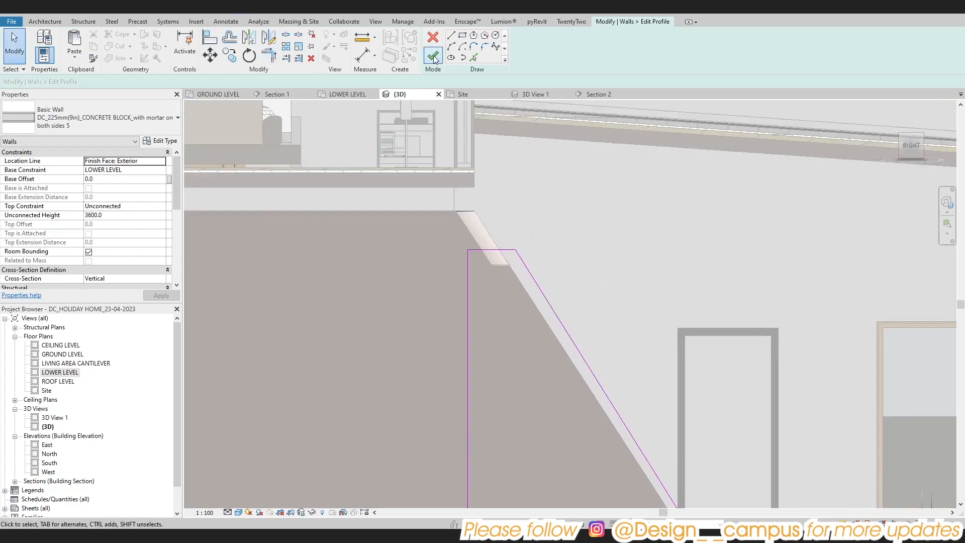
pyautogui.click(468, 249)
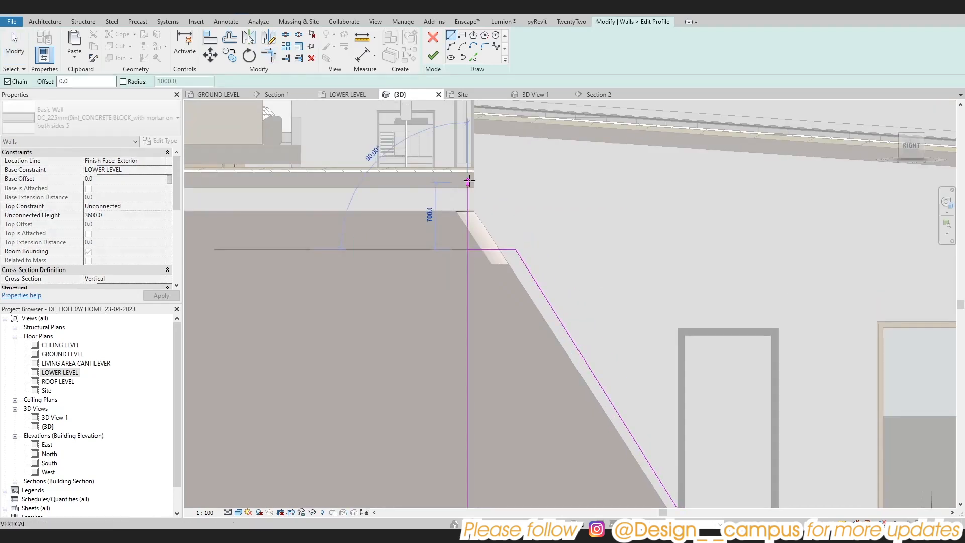
pyautogui.click(522, 173)
pyautogui.click(516, 249)
pyautogui.click(516, 172)
pyautogui.press('Escape')
pyautogui.click(494, 250)
pyautogui.press('Delete')
pyautogui.scroll(-1, 642, 193)
# Step: Align the profile's upper vertical edge with the existing wall face under the slab and finish the profile edit
pyautogui.click(508, 228)
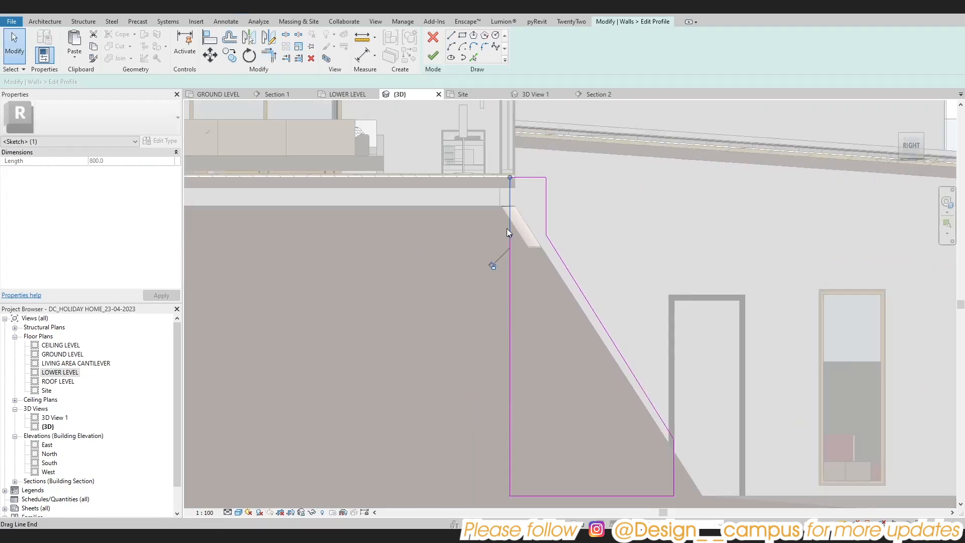
pyautogui.press('a')
pyautogui.press('l')
pyautogui.click(500, 201)
pyautogui.click(509, 221)
pyautogui.press('Escape')
pyautogui.click(433, 56)
# Step: Lengthen the sloping edge of the wall's profile down towards the terrace floor
pyautogui.moveTo(621, 317)
pyautogui.keyDown('shift'); pyautogui.mouseDown(button='middle')
pyautogui.moveTo(605, 325)
pyautogui.moveTo(694, 355)
pyautogui.mouseUp(button='middle'); pyautogui.keyUp('shift')
pyautogui.scroll(-3, 623, 332)
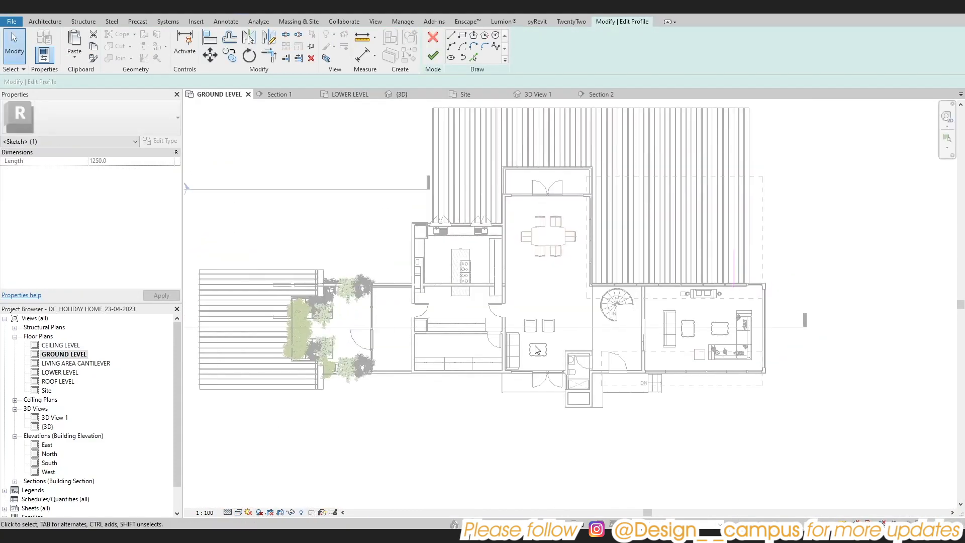
pyautogui.scroll(5, 710, 270)
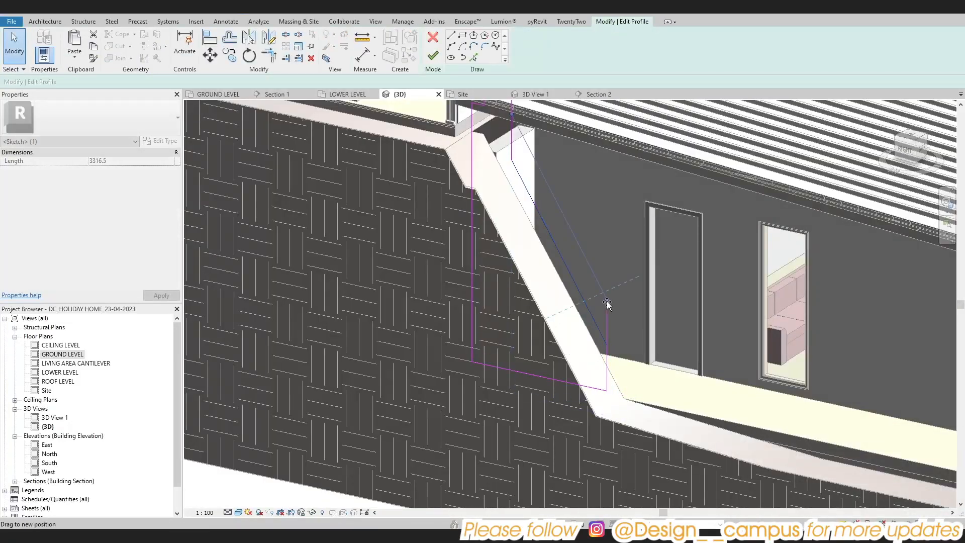
pyautogui.moveTo(608, 300); pyautogui.dragTo(630, 360)
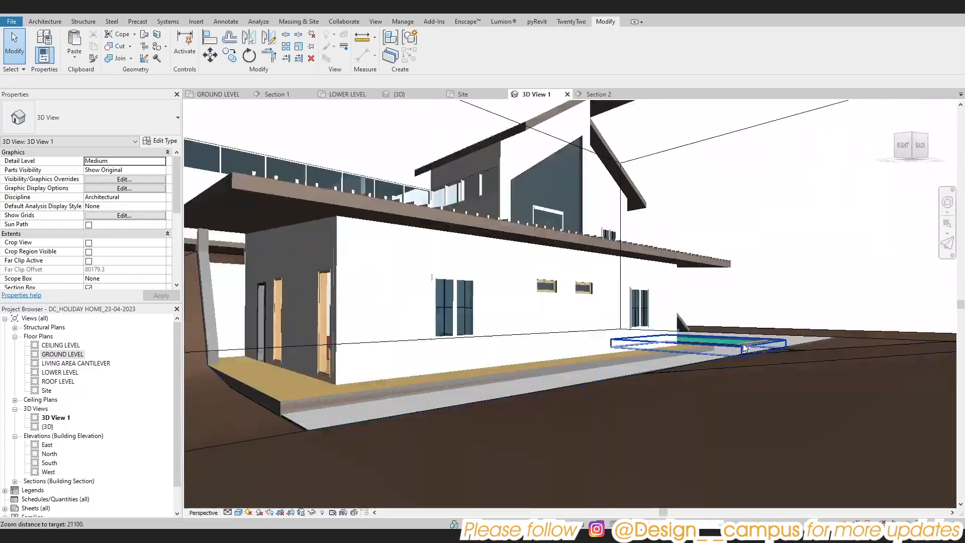
# Step: Examine the house, the pool and the terrain's extent in 3D View 1 and the Site plan
pyautogui.keyDown('shift'); pyautogui.moveTo(744, 348); pyautogui.dragTo(517, 355, button='middle'); pyautogui.keyUp('shift')
pyautogui.scroll(-3, 517, 355)
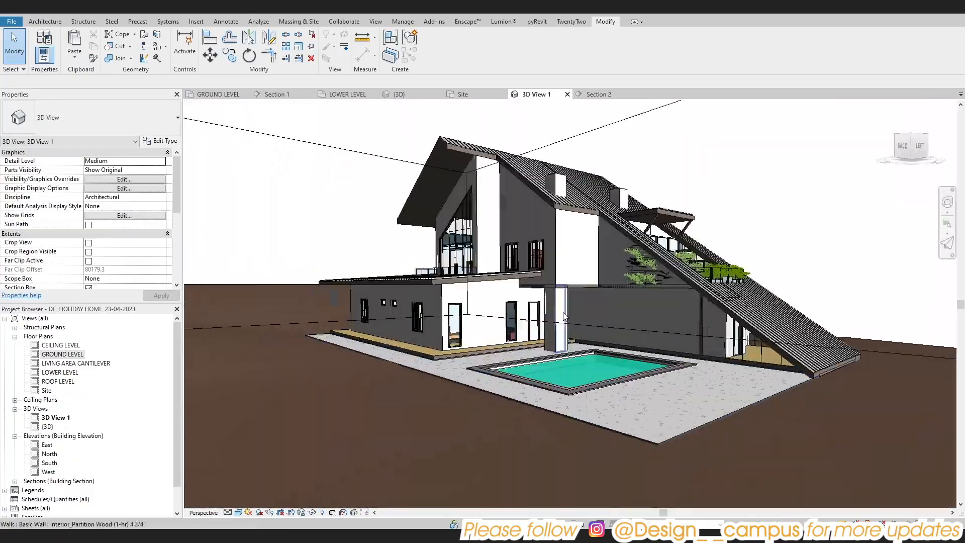
pyautogui.scroll(3, 638, 328)
pyautogui.keyDown('shift'); pyautogui.moveTo(638, 327); pyautogui.dragTo(433, 326, button='middle'); pyautogui.keyUp('shift')
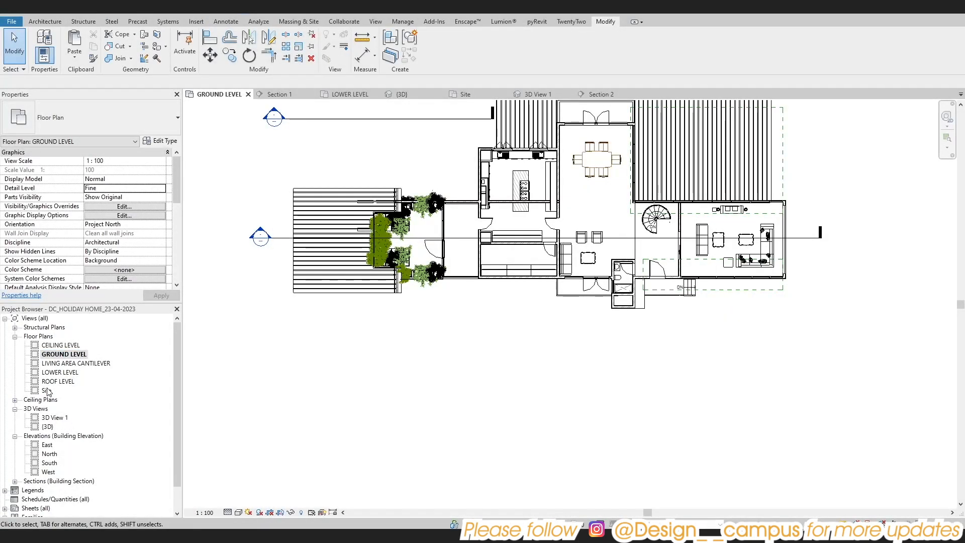
pyautogui.doubleClick(48, 392)
pyautogui.scroll(-3, 392, 338)
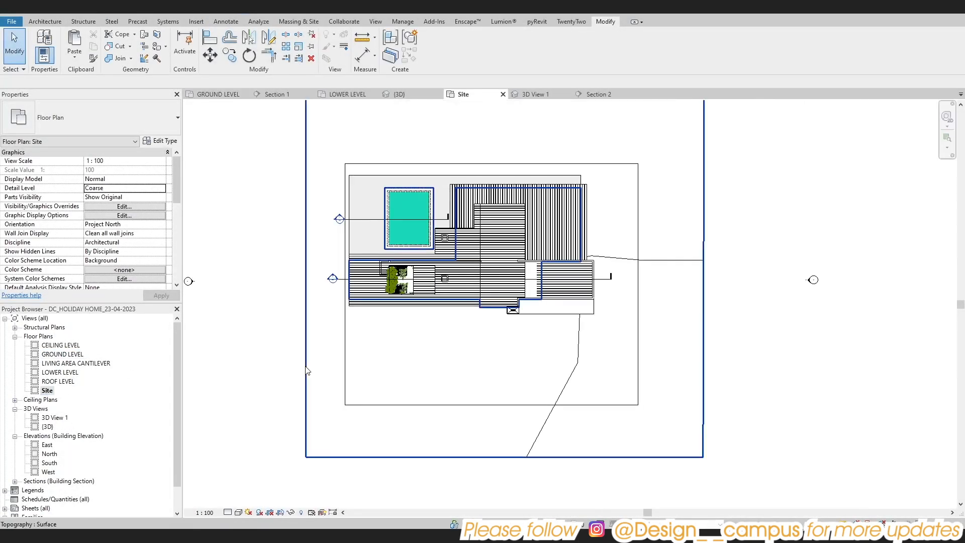
pyautogui.click(307, 373)
pyautogui.scroll(-2, 352, 402)
pyautogui.moveTo(423, 408); pyautogui.dragTo(422, 377, button='middle')
pyautogui.click(422, 376)
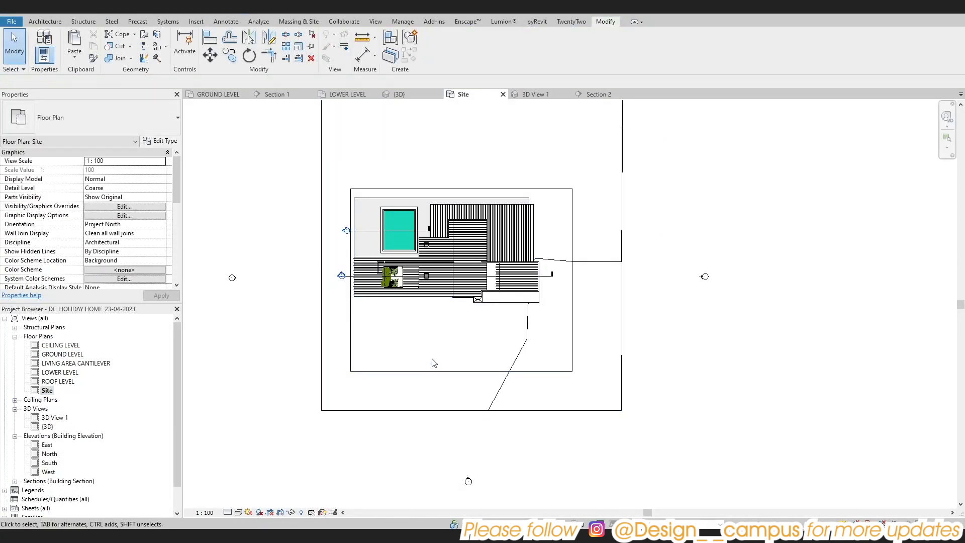
pyautogui.scroll(2, 435, 362)
pyautogui.click(519, 96)
pyautogui.scroll(1, 439, 364)
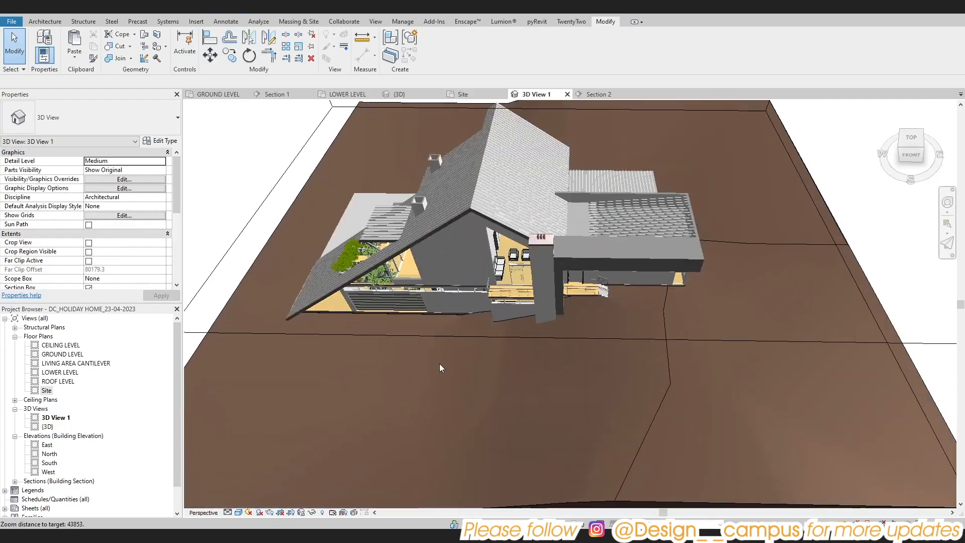
# Step: Extend one side of the section box in 3D View 1 outward past the terrain's edge
pyautogui.scroll(-2, 440, 364)
pyautogui.keyDown('shift'); pyautogui.moveTo(440, 364); pyautogui.dragTo(234, 272, button='middle'); pyautogui.keyUp('shift')
pyautogui.click(315, 238)
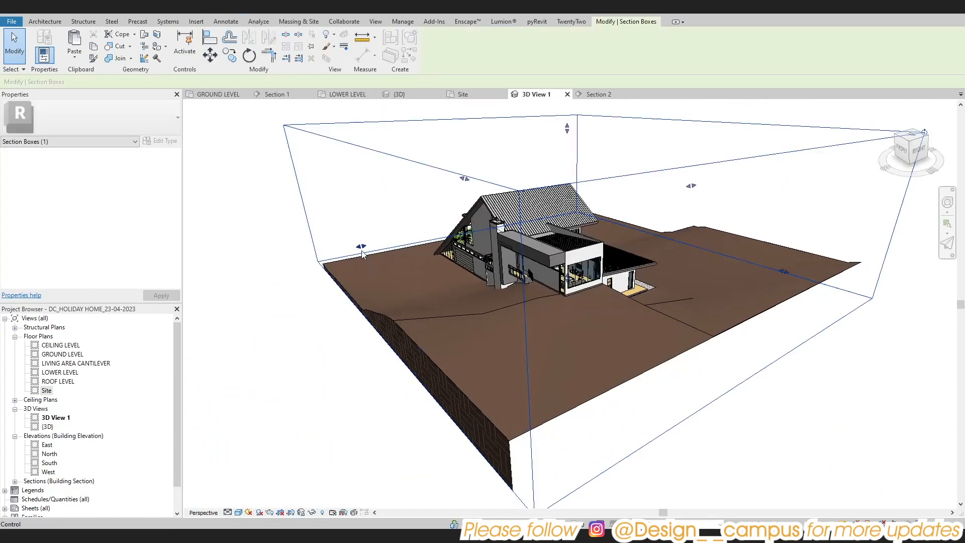
pyautogui.moveTo(359, 245); pyautogui.dragTo(296, 263)
pyautogui.scroll(1, 369, 290)
pyautogui.keyDown('shift'); pyautogui.moveTo(370, 291); pyautogui.dragTo(629, 255, button='middle'); pyautogui.keyUp('shift')
pyautogui.scroll(2, 500, 256)
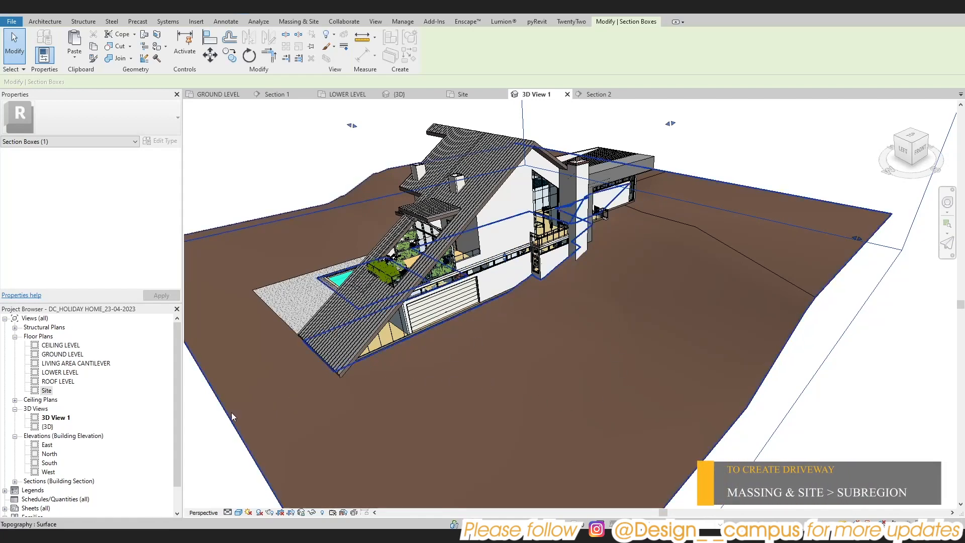
# Step: Start a subregion on the topography and open the LOWER LEVEL plan to sketch its boundary
pyautogui.doubleClick(47, 390)
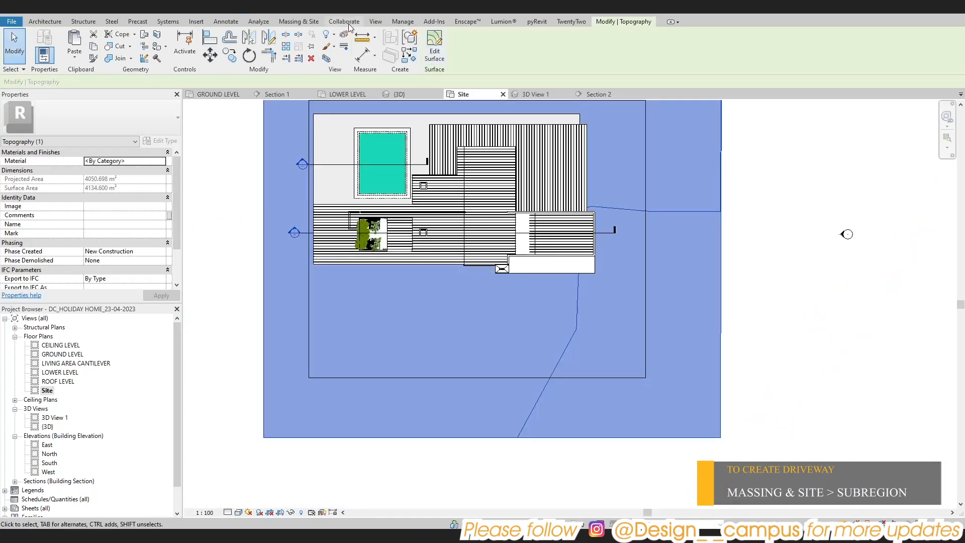
pyautogui.click(435, 42)
pyautogui.doubleClick(59, 372)
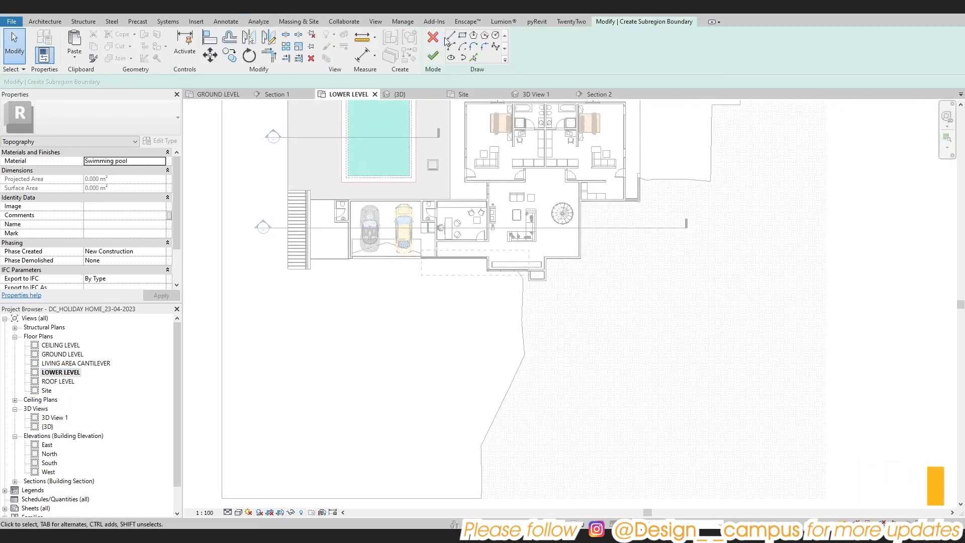
pyautogui.click(496, 35)
pyautogui.scroll(3, 370, 282)
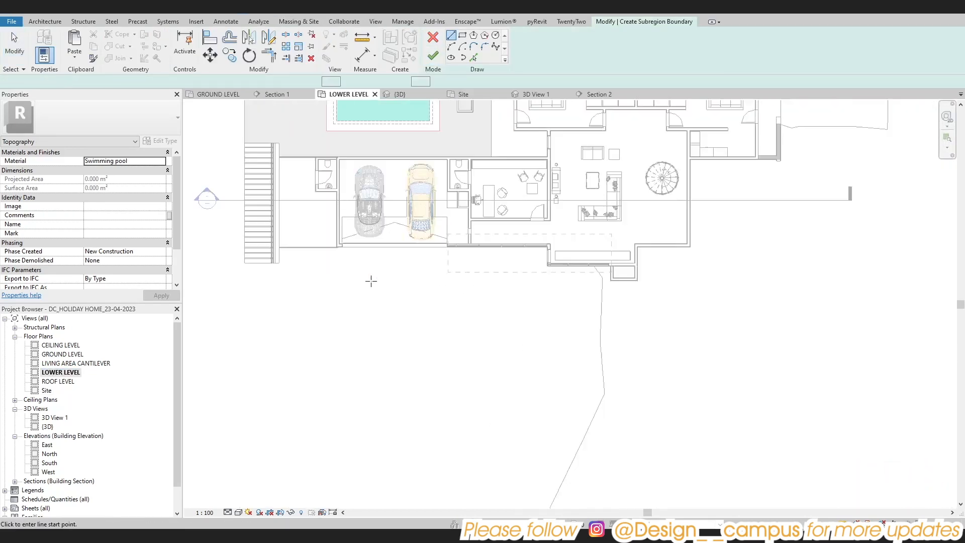
# Step: Sketch a guide line straight down from the middle of the garage opening and a short horizontal line crossing it
pyautogui.press('l')
pyautogui.press('i')
pyautogui.click(400, 241)
pyautogui.scroll(-1, 402, 394)
pyautogui.moveTo(402, 394)
pyautogui.mouseDown(button='middle')
pyautogui.moveTo(409, 247)
pyautogui.moveTo(395, 329)
pyautogui.mouseUp(button='middle')
pyautogui.click(402, 321)
pyautogui.press('Escape')
pyautogui.scroll(-1, 402, 267)
pyautogui.scroll(3, 394, 329)
pyautogui.click(368, 317)
pyautogui.click(435, 316)
pyautogui.press('Escape')
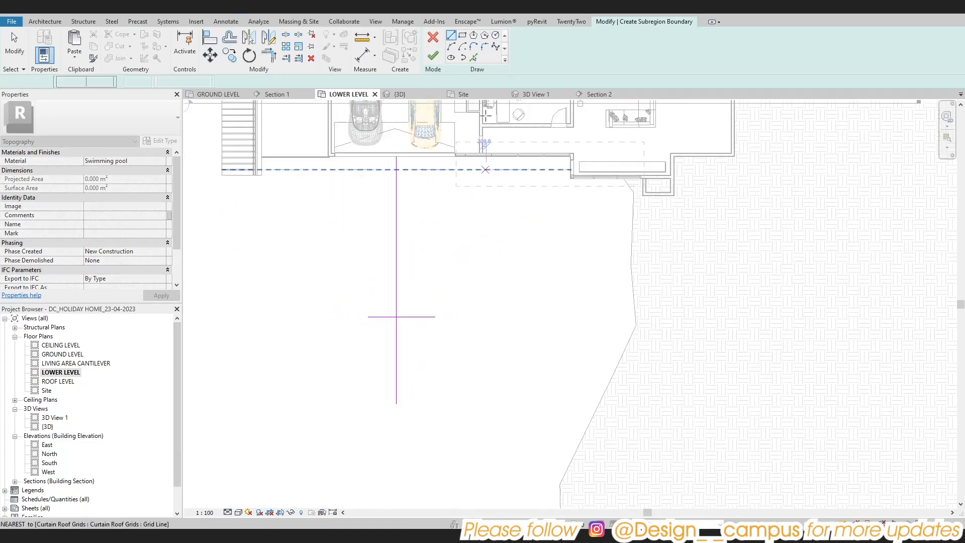
# Step: Sketch a circle with a radius of about 2400 centred where the two guide lines cross
pyautogui.click(496, 35)
pyautogui.click(396, 317)
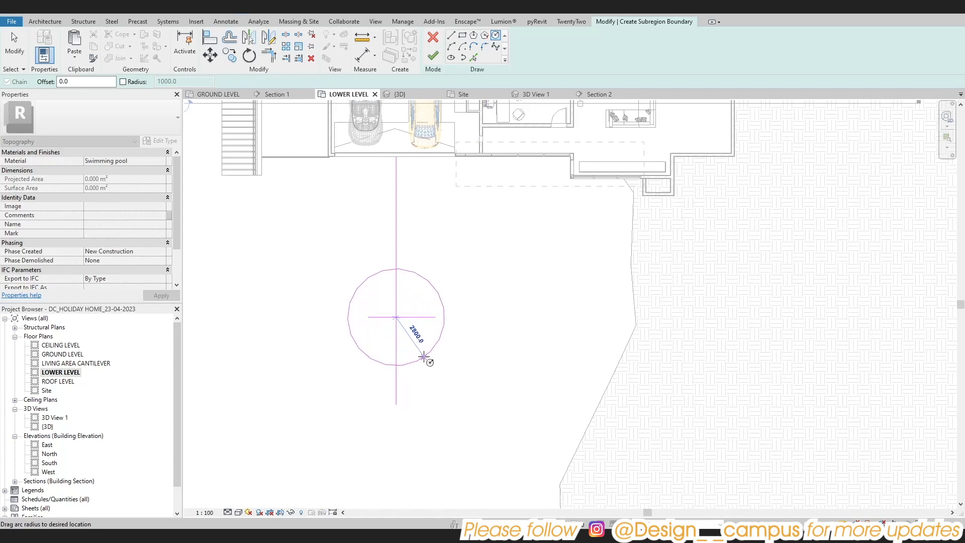
pyautogui.click(420, 351)
pyautogui.press('Escape')
pyautogui.scroll(-1, 433, 348)
pyautogui.moveTo(438, 329); pyautogui.dragTo(442, 284, button='middle')
pyautogui.moveTo(360, 217); pyautogui.dragTo(416, 307)
pyautogui.hotkey('ctrl', 'z')
pyautogui.hotkey('ctrl', 'z')
pyautogui.hotkey('ctrl', 'y')
# Step: Offset a copy of the circle 4000 outward
pyautogui.scroll(-1, 417, 308)
pyautogui.scroll(1, 444, 338)
pyautogui.click(444, 338)
pyautogui.press('o')
pyautogui.press('f')
pyautogui.doubleClick(260, 84)
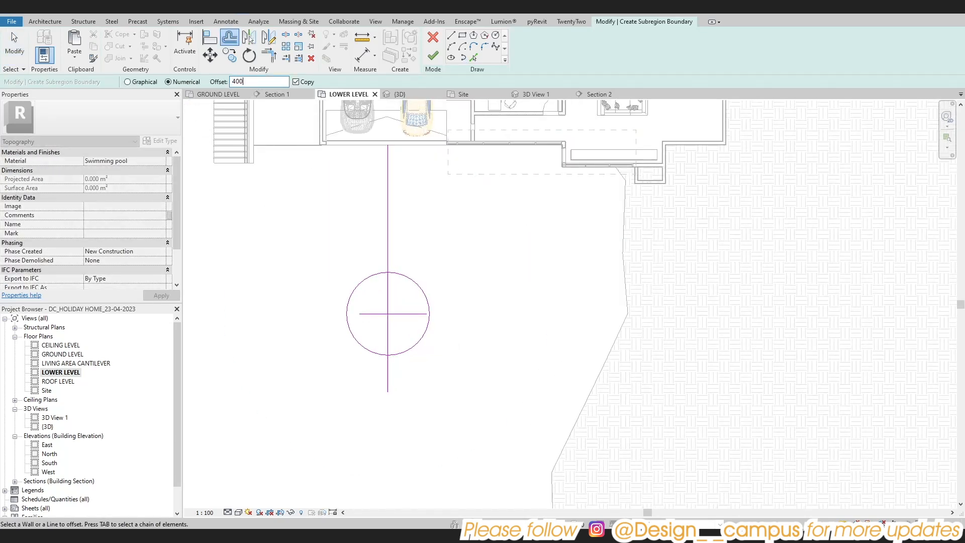
pyautogui.click(413, 281)
pyautogui.scroll(-1, 416, 237)
# Step: Sketch vertical lines from both ends of the garage opening down into the outer circle
pyautogui.press('l')
pyautogui.press('i')
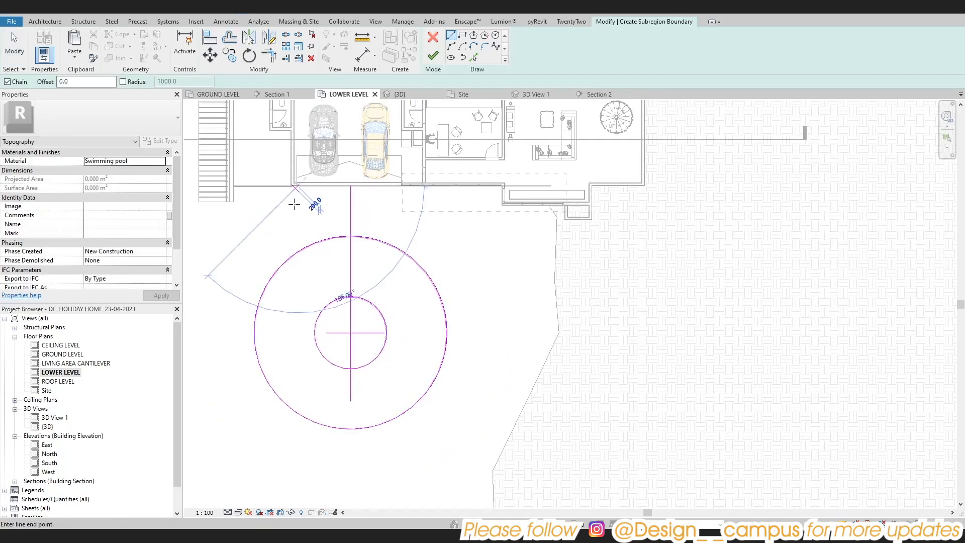
pyautogui.click(298, 271)
pyautogui.press('Escape')
pyautogui.click(401, 186)
pyautogui.click(401, 276)
pyautogui.press('Escape')
# Step: Trim the garage line, the two vertical lines and the outer circle into one continuous outline
pyautogui.scroll(2, 292, 185)
pyautogui.press('t')
pyautogui.press('r')
pyautogui.scroll(1, 327, 223)
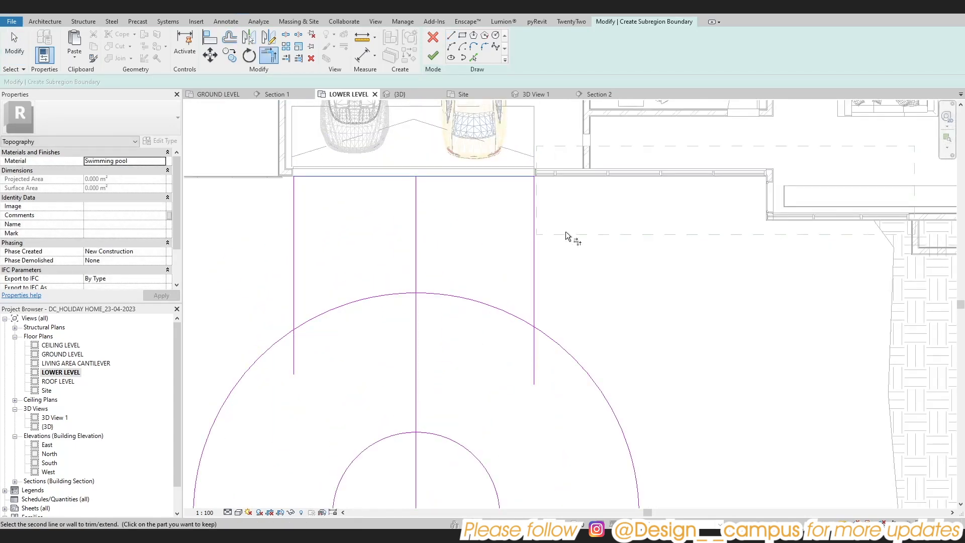
pyautogui.scroll(-3, 416, 334)
pyautogui.press('Escape')
pyautogui.press('t')
pyautogui.press('r')
pyautogui.click(362, 301)
pyautogui.click(346, 341)
pyautogui.click(466, 301)
pyautogui.click(485, 342)
pyautogui.press('Escape')
# Step: Sketch a 4000-wide driveway strip from the circle across the terrain and split the outer circle where it joins
pyautogui.scroll(-3, 355, 327)
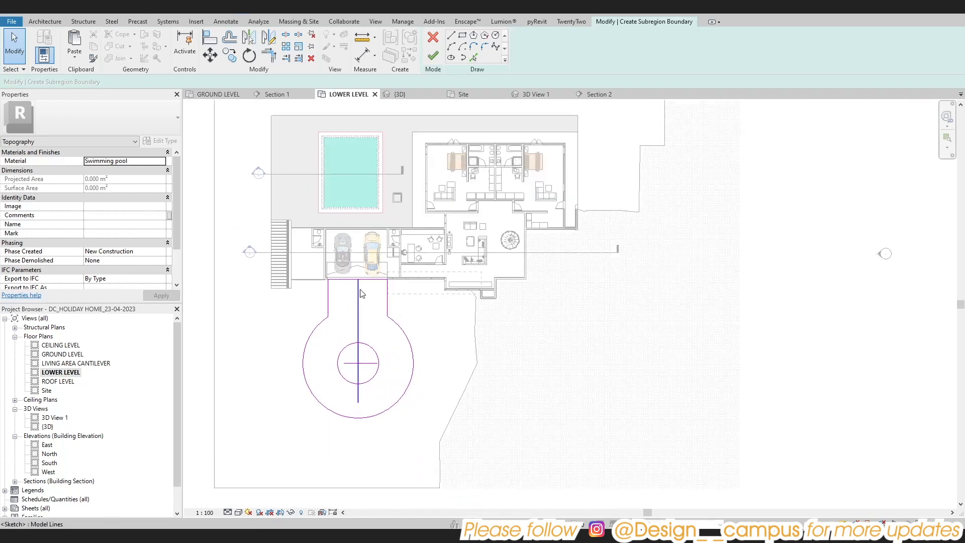
pyautogui.click(358, 362)
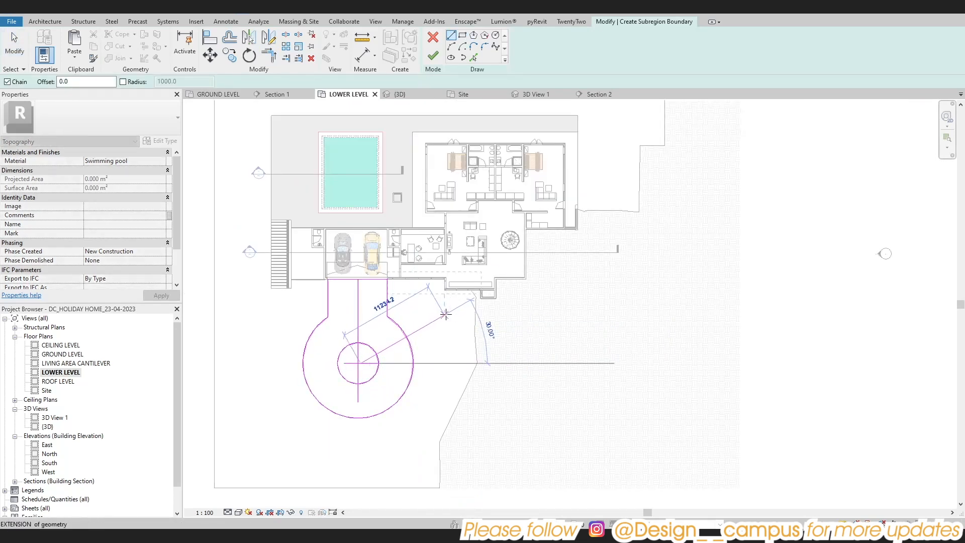
pyautogui.click(660, 321)
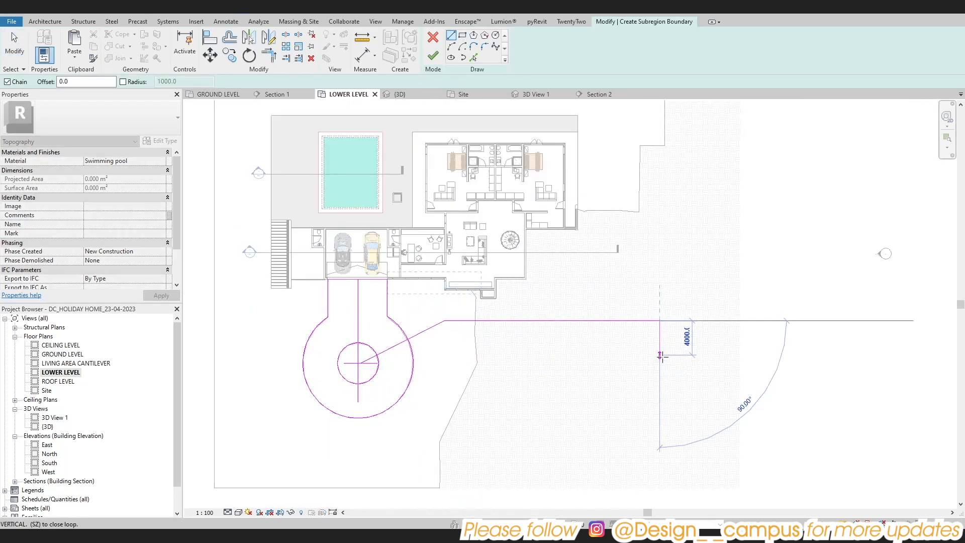
pyautogui.click(446, 354)
pyautogui.press('s')
pyautogui.press('l')
pyautogui.scroll(5, 411, 404)
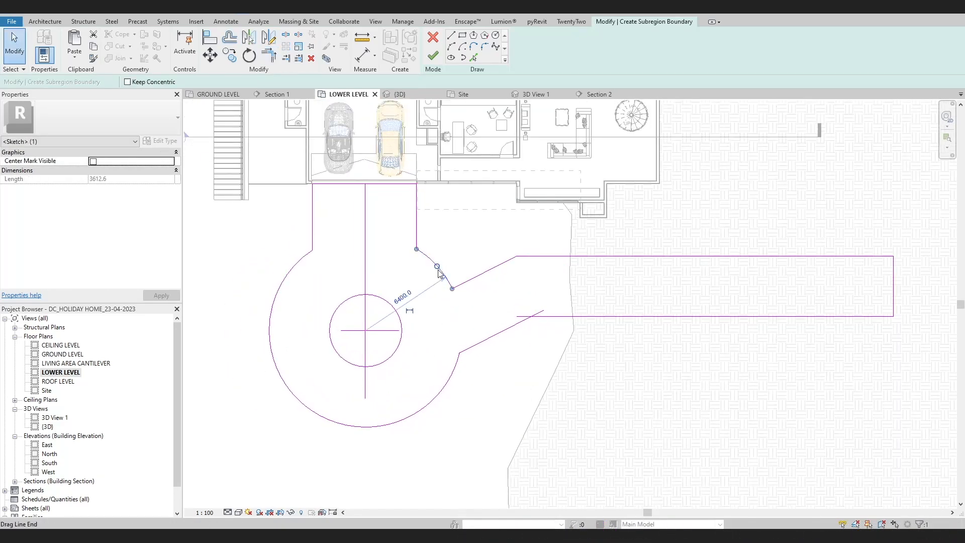
# Step: Round the garage-side junction and both bends of the driveway strip with fillet arcs
pyautogui.click(419, 233)
pyautogui.click(477, 277)
pyautogui.click(443, 274)
pyautogui.click(497, 267)
pyautogui.click(529, 256)
pyautogui.scroll(2, 528, 258)
pyautogui.click(518, 267)
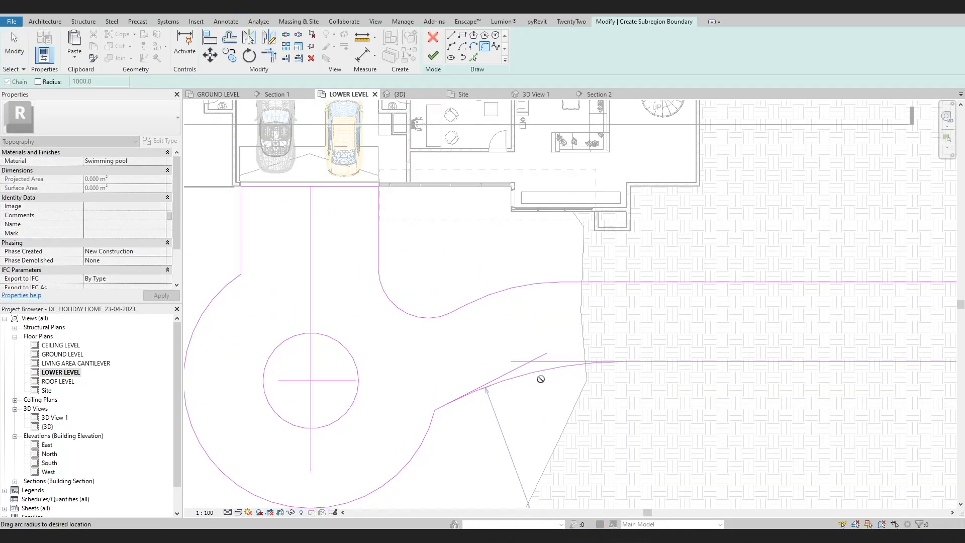
pyautogui.click(540, 371)
pyautogui.press('Escape')
# Step: Try to replace the outer circle's arc with a single arc between the garage-side line and the lower driveway edge
pyautogui.scroll(-5, 543, 372)
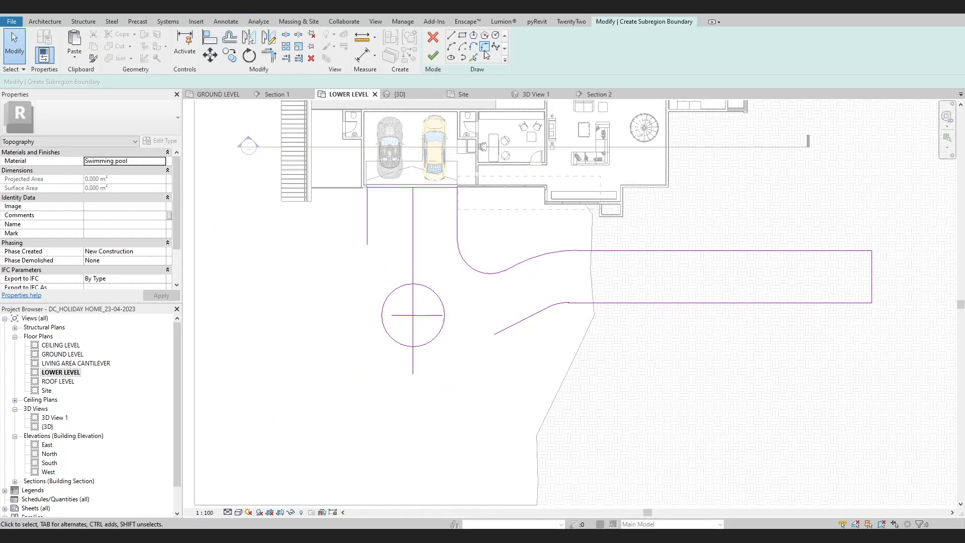
pyautogui.scroll(3, 393, 380)
pyautogui.scroll(-3, 441, 387)
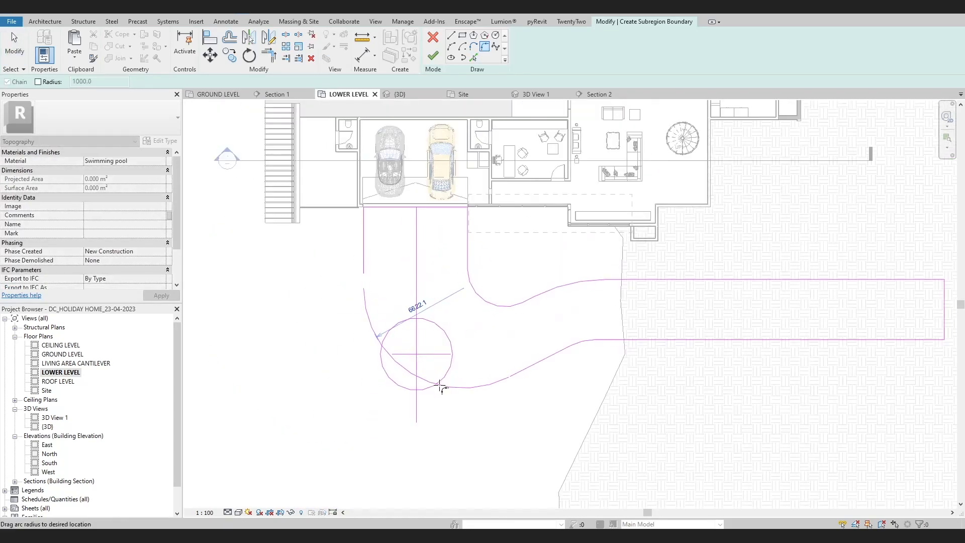
pyautogui.press('Escape')
pyautogui.click(413, 315)
pyautogui.click(495, 334)
pyautogui.click(365, 249)
# Step: Fillet the outer circle's junctions with the far garage-side line and the lower driveway edge
pyautogui.scroll(4, 363, 240)
pyautogui.click(364, 251)
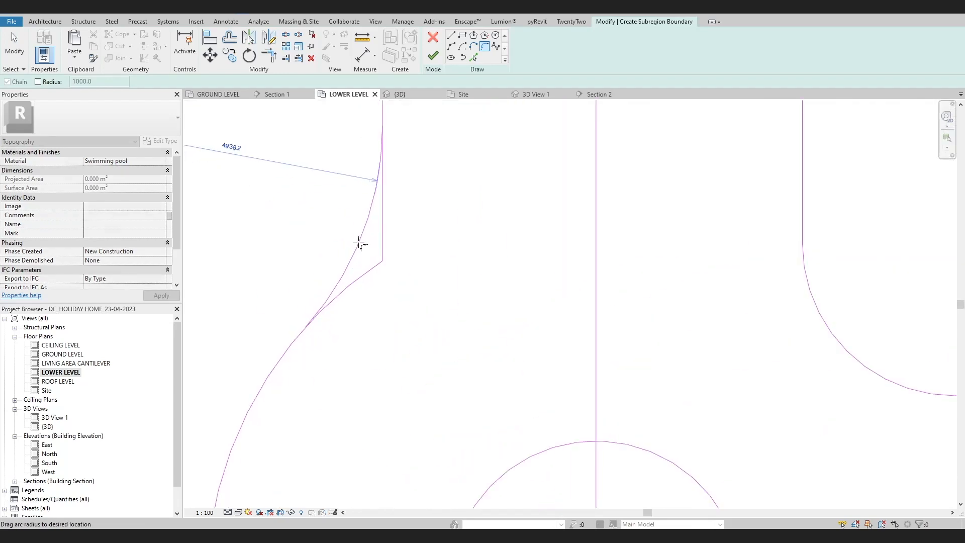
pyautogui.click(360, 244)
pyautogui.scroll(-3, 362, 243)
pyautogui.click(558, 352)
pyautogui.click(523, 380)
pyautogui.click(535, 377)
pyautogui.scroll(-4, 578, 383)
pyautogui.press('Escape')
# Step: Try to set the outer circle's arc radius to 6000
pyautogui.click(454, 397)
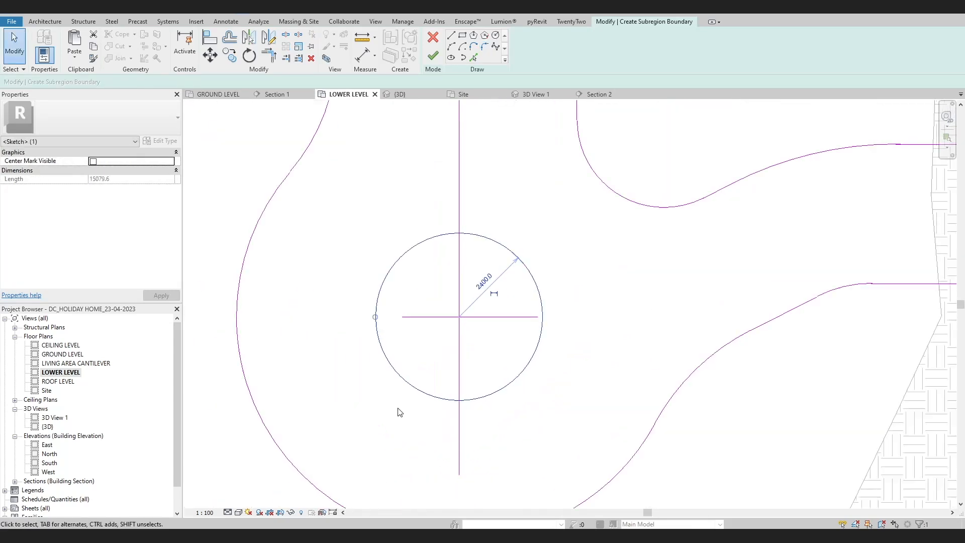
pyautogui.scroll(-3, 400, 413)
pyautogui.press('Escape')
pyautogui.click(330, 371)
pyautogui.click(378, 372)
pyautogui.write('6000')
pyautogui.press('Return')
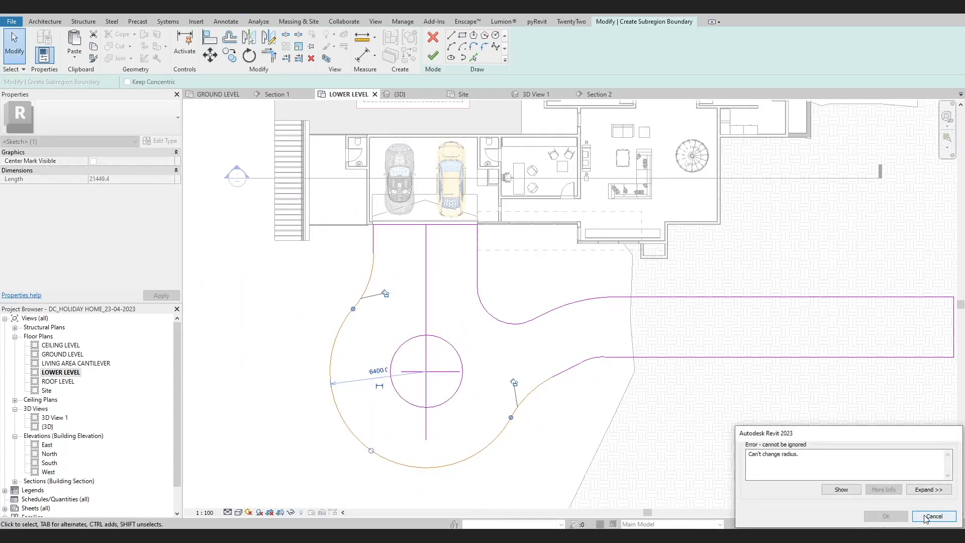
pyautogui.click(933, 517)
# Step: Enlarge the turning circle's outer arc freehand on the side facing away from the garage
pyautogui.scroll(2, 424, 362)
pyautogui.scroll(-1, 387, 410)
pyautogui.moveTo(387, 409); pyautogui.dragTo(408, 343, button='middle')
pyautogui.click(373, 408)
pyautogui.moveTo(373, 408); pyautogui.dragTo(377, 411)
pyautogui.moveTo(396, 318); pyautogui.dragTo(402, 318)
pyautogui.scroll(1, 457, 287)
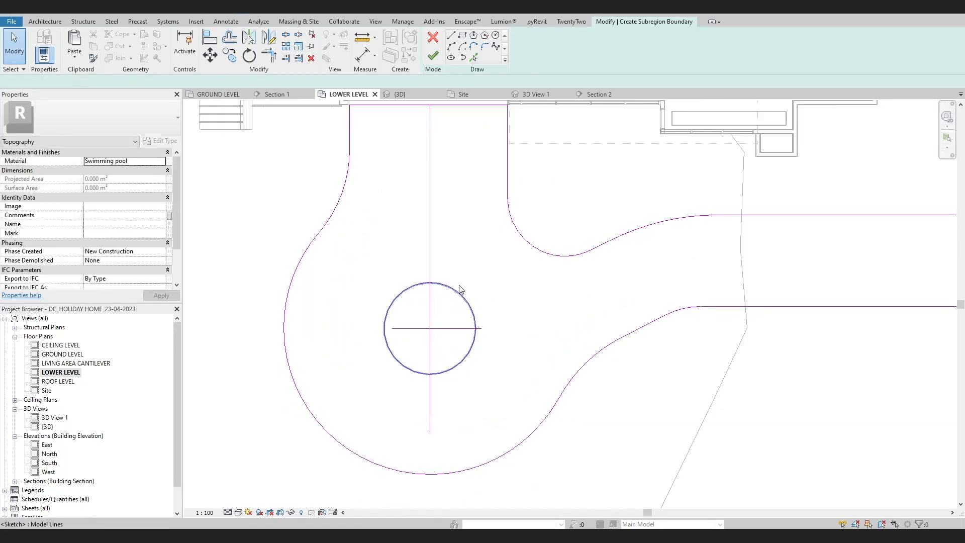
pyautogui.click(525, 242)
pyautogui.moveTo(524, 268); pyautogui.dragTo(540, 308, button='middle')
pyautogui.click(517, 352)
pyautogui.scroll(-3, 372, 384)
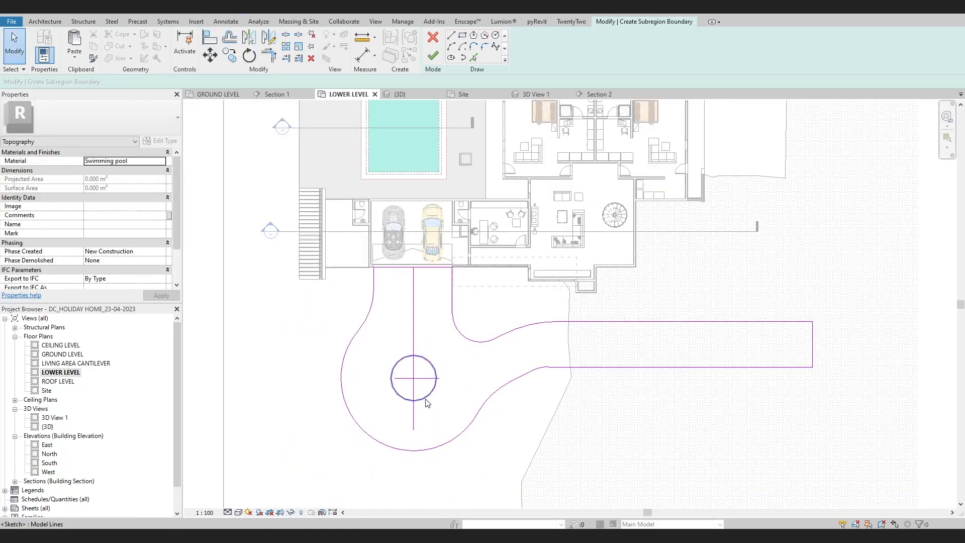
# Step: Replace the upper garage-side arcs with a single fillet of about 1800 radius between the garage-side line and the upper driveway edge
pyautogui.scroll(3, 471, 325)
pyautogui.moveTo(472, 326); pyautogui.dragTo(435, 393, button='middle')
pyautogui.moveTo(469, 349); pyautogui.dragTo(474, 339)
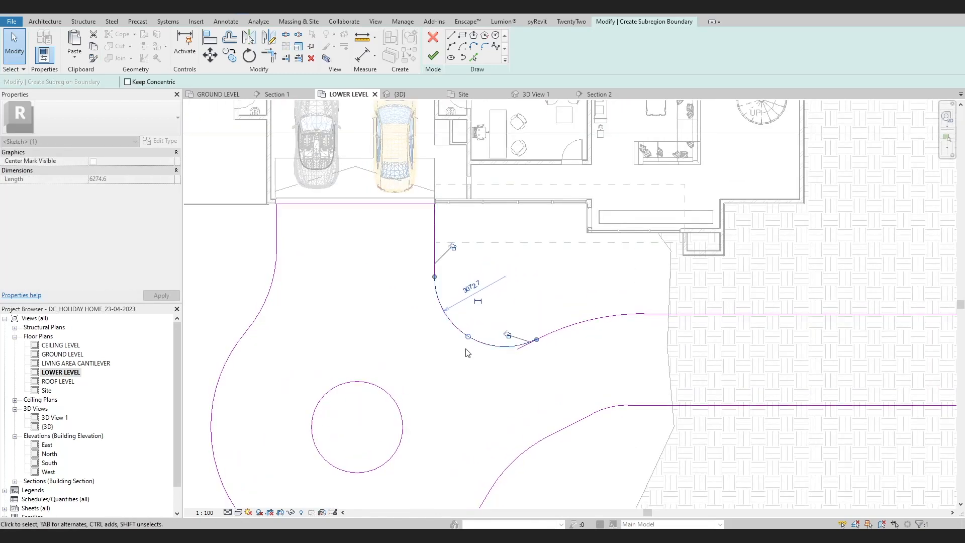
pyautogui.press('Delete')
pyautogui.click(544, 336)
pyautogui.click(436, 254)
pyautogui.click(448, 302)
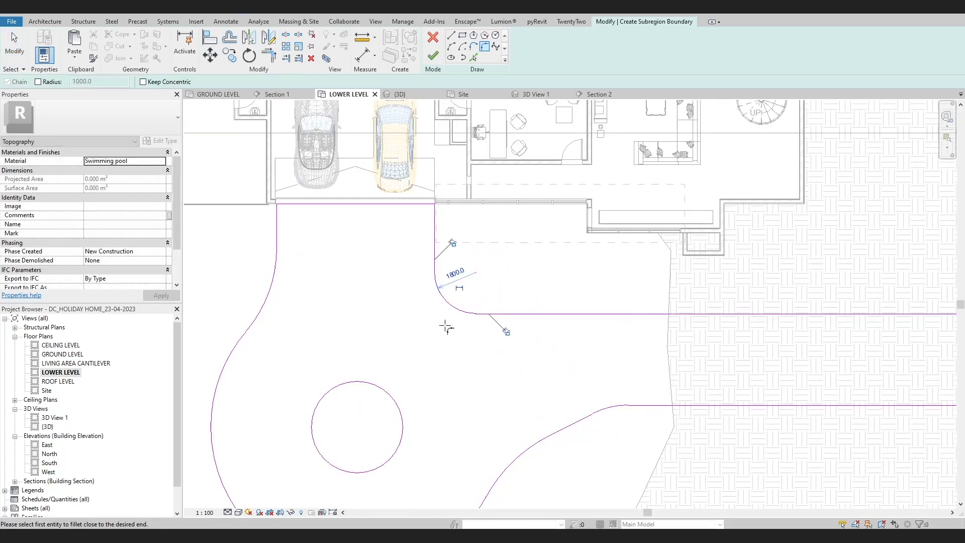
pyautogui.press('Escape')
pyautogui.press('Escape')
# Step: Delete the inner island circle and reshape the outer arc beneath the garage
pyautogui.scroll(-2, 495, 377)
pyautogui.scroll(1, 572, 413)
pyautogui.moveTo(578, 401); pyautogui.dragTo(592, 344, button='middle')
pyautogui.scroll(1, 591, 344)
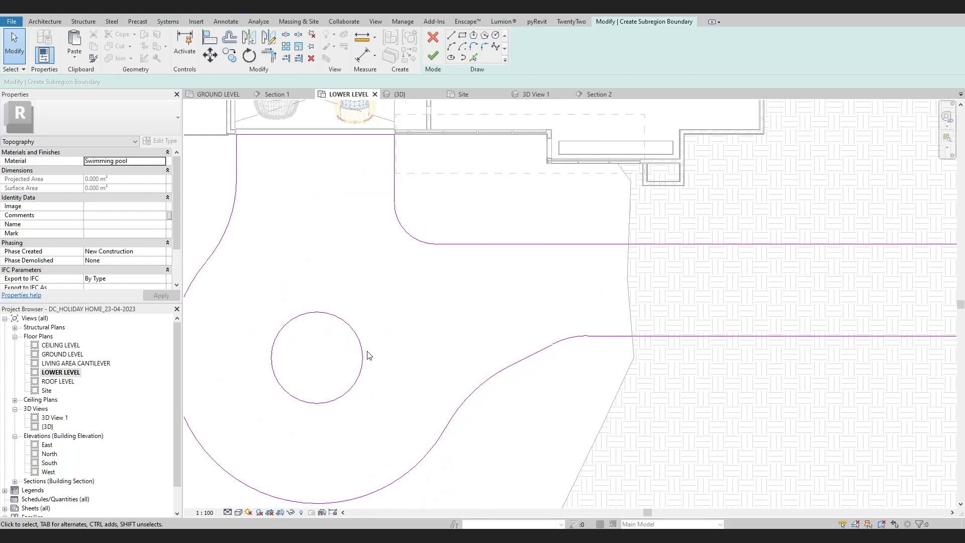
pyautogui.click(362, 355)
pyautogui.press('Delete')
pyautogui.scroll(-2, 372, 353)
pyautogui.moveTo(372, 353); pyautogui.dragTo(402, 330, button='middle')
pyautogui.moveTo(346, 427); pyautogui.dragTo(358, 366)
pyautogui.scroll(1, 366, 353)
pyautogui.scroll(1, 436, 236)
pyautogui.moveTo(437, 234); pyautogui.dragTo(410, 267, button='middle')
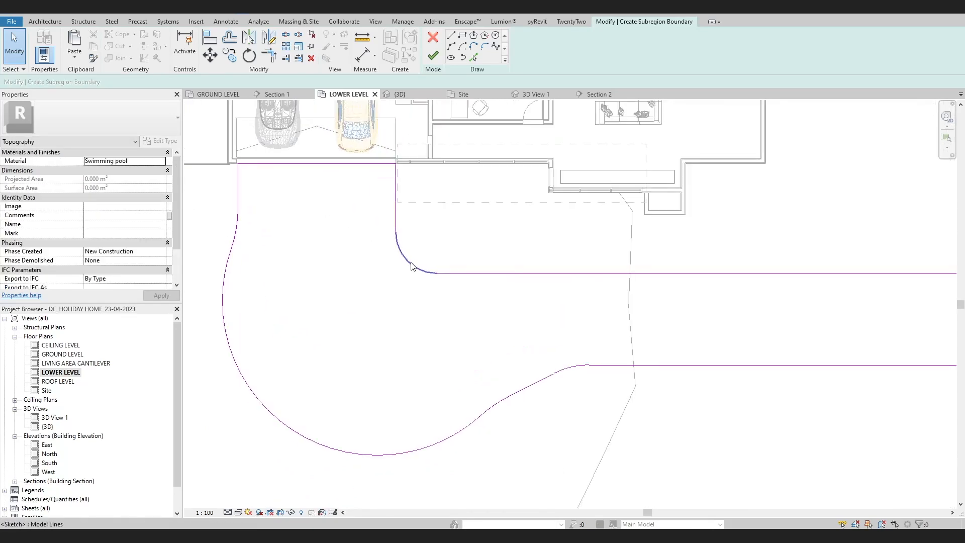
# Step: Draw a vertical centreline from the middle of the garage front down into the turning area
pyautogui.click(451, 35)
pyautogui.click(317, 163)
pyautogui.click(317, 322)
pyautogui.press('Escape')
# Step: Move the lower driveway edge to make the strip 6000 wide
pyautogui.scroll(-2, 405, 323)
pyautogui.click(876, 289)
pyautogui.click(876, 350)
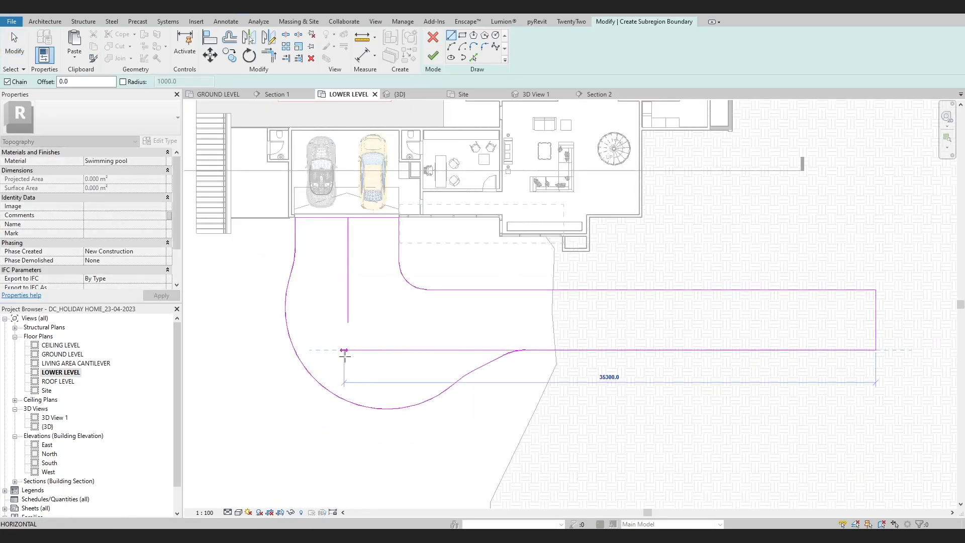
pyautogui.click(875, 319)
pyautogui.press('Escape')
pyautogui.press('Escape')
pyautogui.click(694, 350)
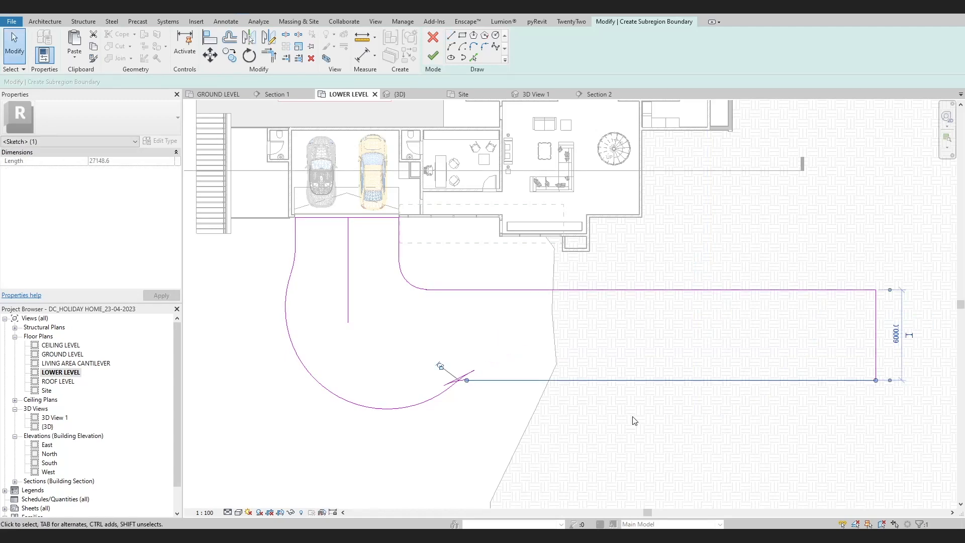
# Step: Delete the leftover bend at the lower driveway edge and fillet that edge to the outer arc
pyautogui.click(455, 381)
pyautogui.press('Delete')
pyautogui.click(484, 46)
pyautogui.click(503, 380)
pyautogui.click(436, 394)
pyautogui.scroll(4, 453, 392)
pyautogui.click(472, 418)
pyautogui.press('Escape')
pyautogui.press('Escape')
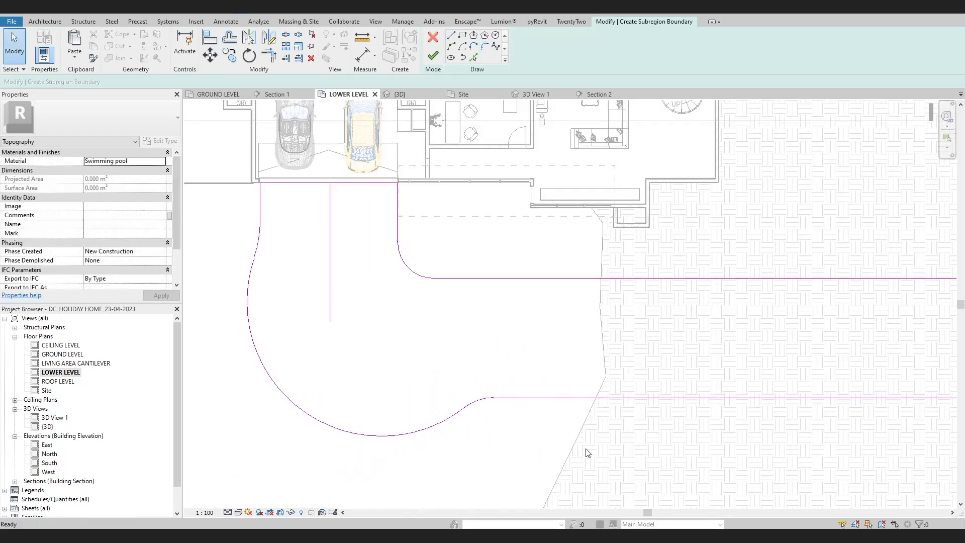
# Step: Draw a centreline along the driveway strip from its end and fillet it to the garage centreline with about 3600 radius
pyautogui.scroll(-3, 482, 329)
pyautogui.press('l')
pyautogui.press('i')
pyautogui.click(756, 334)
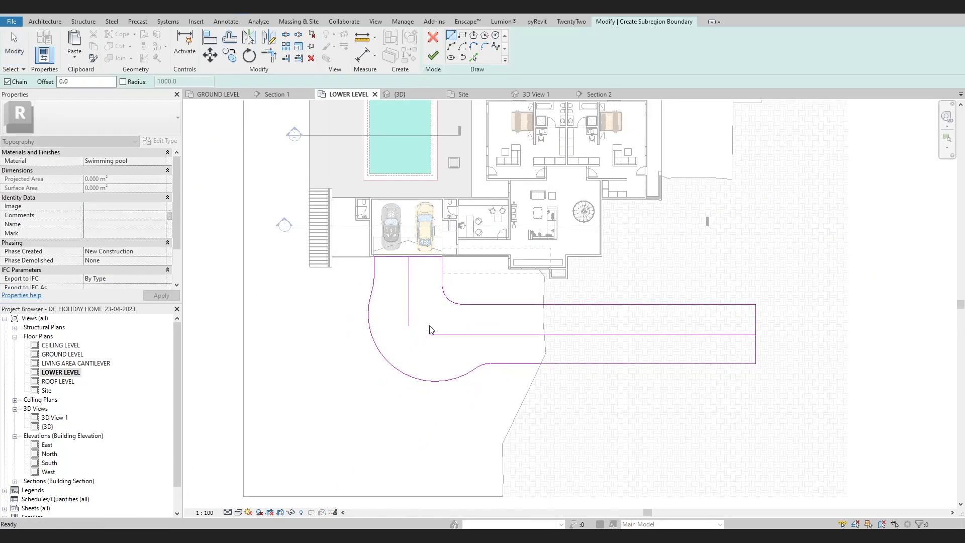
pyautogui.click(431, 329)
pyautogui.scroll(3, 436, 322)
pyautogui.click(485, 46)
pyautogui.click(377, 307)
pyautogui.click(443, 347)
pyautogui.scroll(2, 402, 331)
pyautogui.click(396, 327)
pyautogui.press('Escape')
pyautogui.press('Escape')
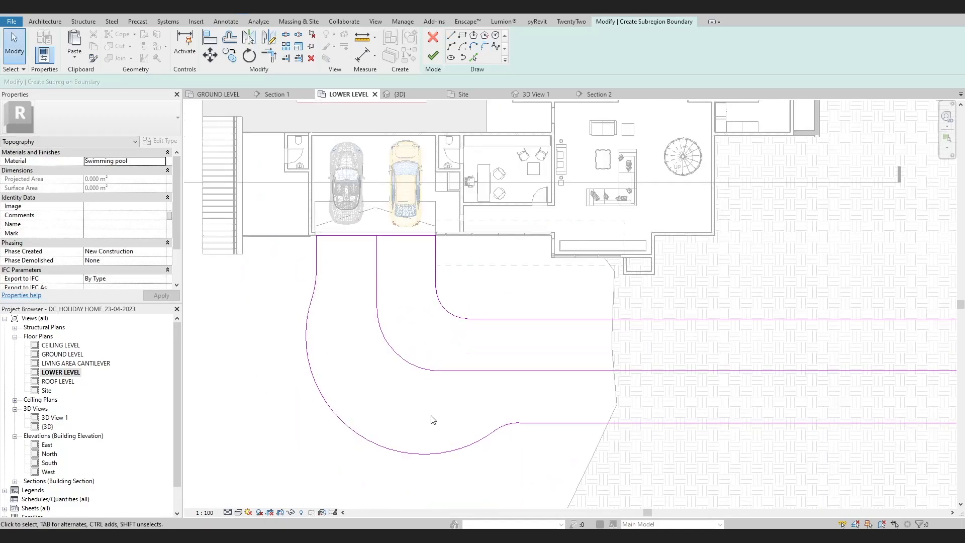
# Step: Try a larger radius on the upper garage-side fillet and compare it with the centreline's arc
pyautogui.scroll(-1, 433, 420)
pyautogui.scroll(1, 413, 302)
pyautogui.click(415, 285)
pyautogui.scroll(1, 417, 281)
pyautogui.moveTo(411, 288); pyautogui.dragTo(433, 264)
pyautogui.scroll(-2, 410, 324)
pyautogui.click(387, 376)
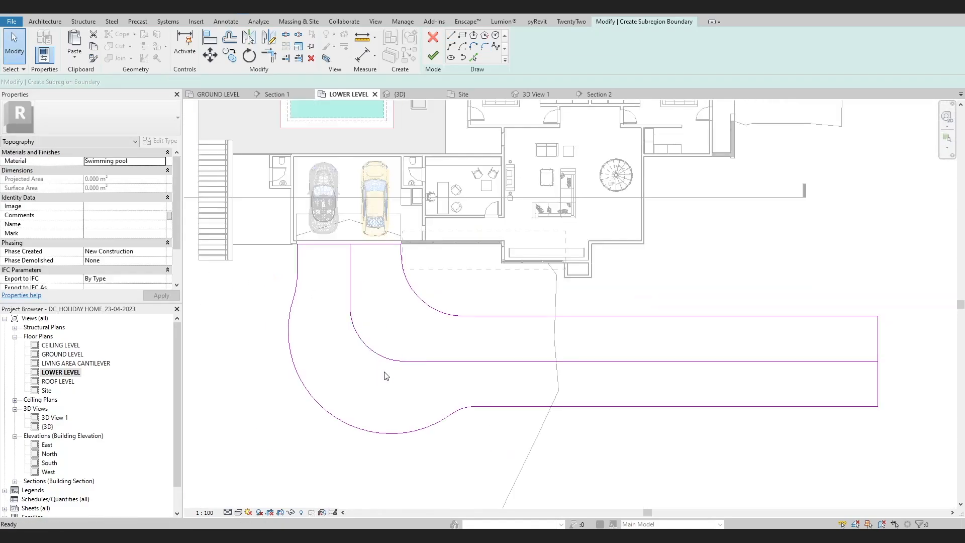
pyautogui.click(389, 360)
pyautogui.scroll(2, 384, 369)
pyautogui.scroll(-2, 385, 372)
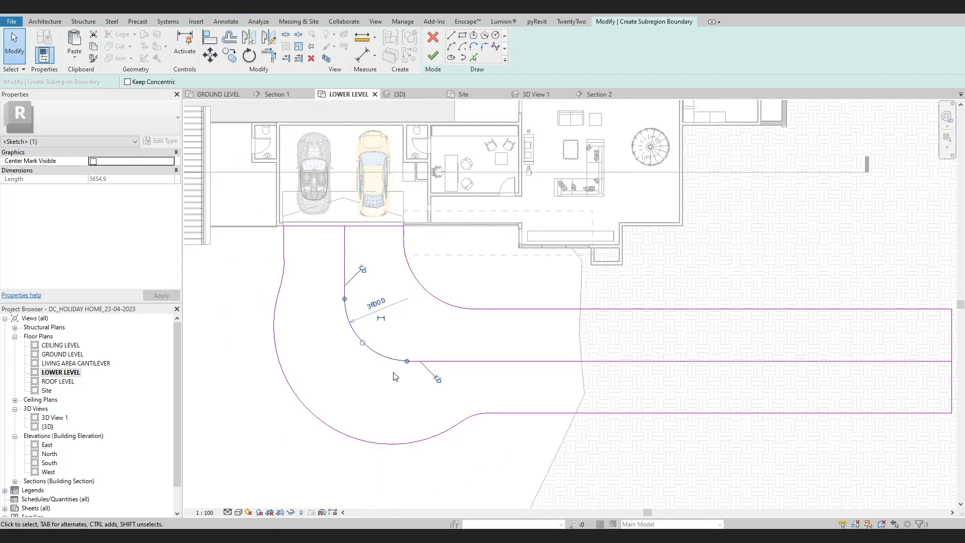
pyautogui.click(395, 376)
pyautogui.scroll(2, 395, 376)
pyautogui.scroll(-5, 394, 375)
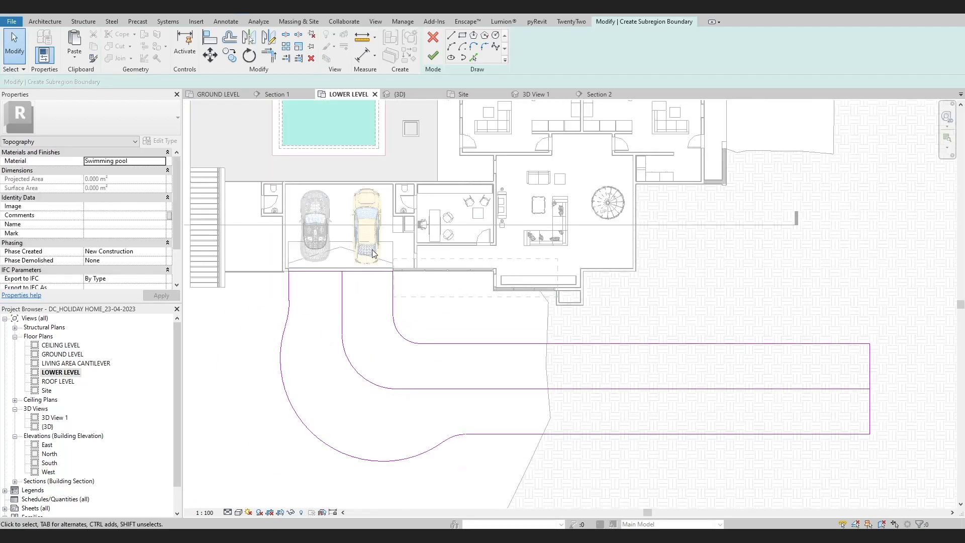
# Step: Delete the large outer arc and its connecting fillets from the driveway sketch
pyautogui.scroll(-3, 354, 406)
pyautogui.click(397, 441)
pyautogui.press('Delete')
# Step: Copy the upper and lower driveway edges horizontally so their ends line up with the far garage-side line
pyautogui.scroll(3, 354, 406)
pyautogui.click(578, 354)
pyautogui.scroll(-1, 594, 403)
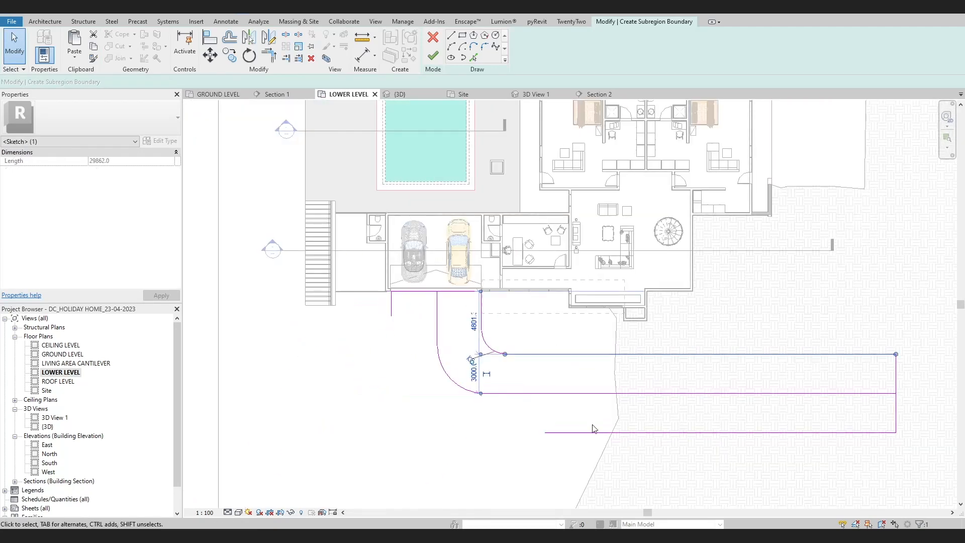
pyautogui.press('c')
pyautogui.press('o')
pyautogui.click(894, 433)
pyautogui.click(391, 437)
pyautogui.scroll(-1, 394, 438)
pyautogui.moveTo(397, 443); pyautogui.dragTo(488, 421, button='middle')
pyautogui.press('Escape')
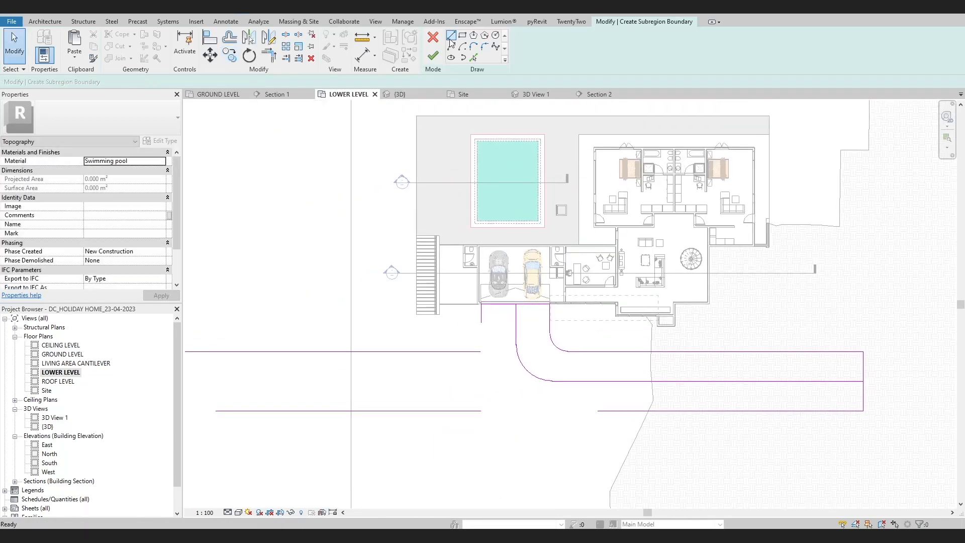
# Step: Draw a vertical end line flush with the exterior stair's outer edge and trim it into corners with the two copied edges
pyautogui.click(416, 304)
pyautogui.click(416, 433)
pyautogui.press('Escape')
pyautogui.press('Escape')
pyautogui.scroll(4, 426, 413)
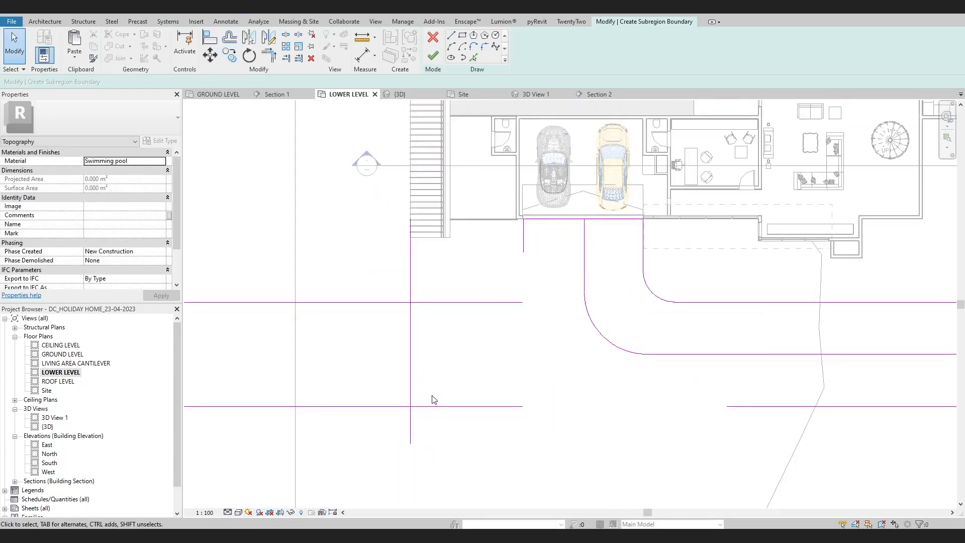
pyautogui.click(477, 407)
pyautogui.scroll(-2, 478, 405)
pyautogui.moveTo(482, 394); pyautogui.dragTo(396, 407, button='middle')
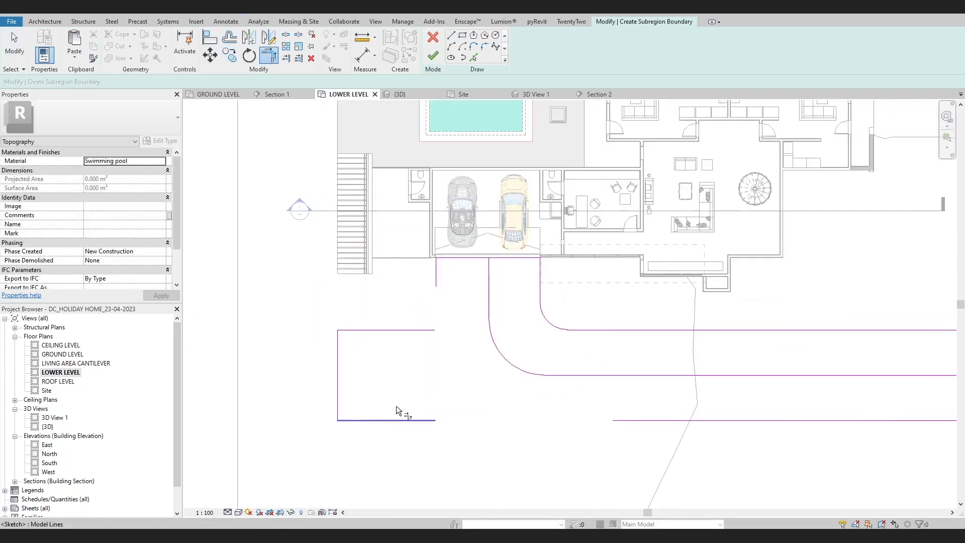
# Step: Fillet the far garage-side line to the copied upper edge with radius 3300 and enlarge the opposite garage-side fillet to match
pyautogui.scroll(3, 423, 316)
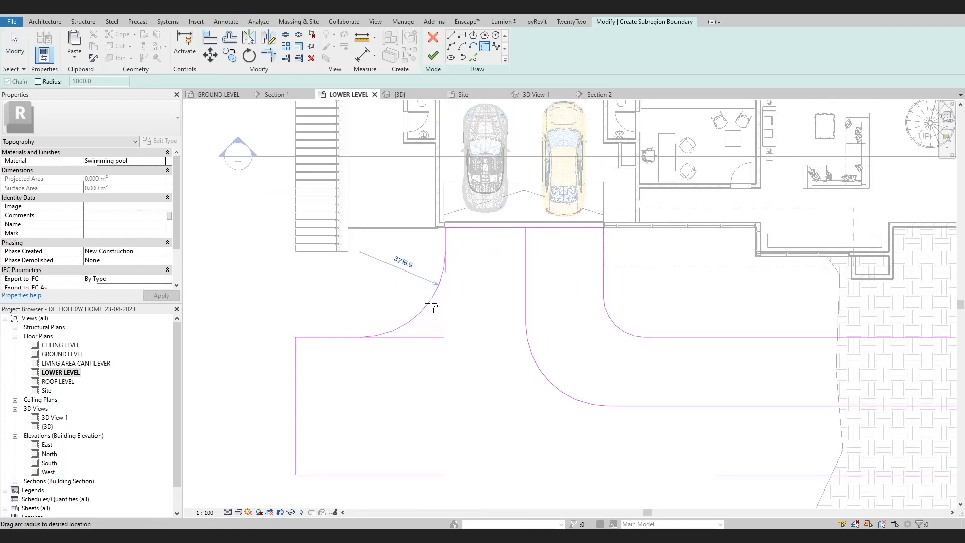
pyautogui.click(432, 304)
pyautogui.scroll(-1, 518, 372)
pyautogui.moveTo(519, 373); pyautogui.dragTo(434, 373, button='middle')
pyautogui.press('Escape')
pyautogui.click(515, 326)
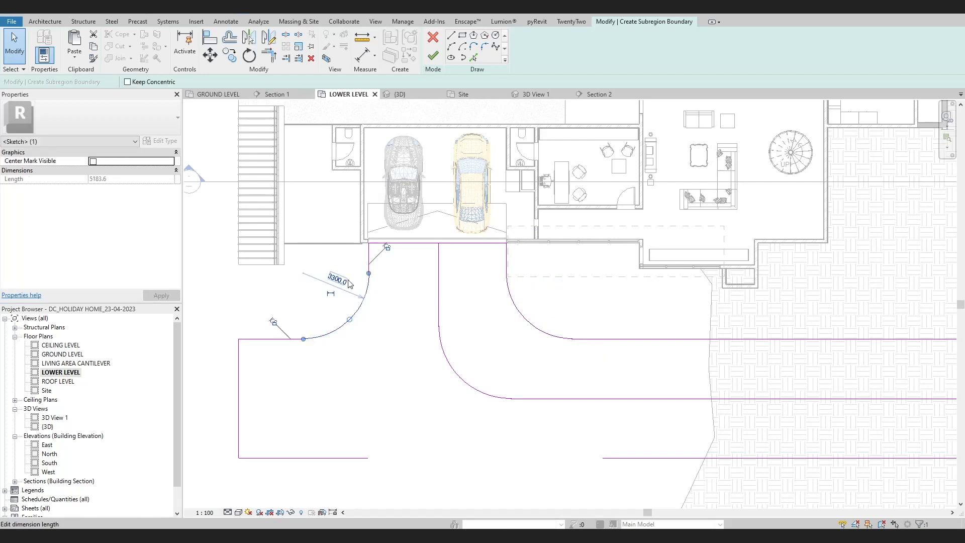
pyautogui.click(406, 387)
# Step: Delete the connected driveway centreline and close the gap in the lower driveway edge
pyautogui.scroll(-2, 408, 443)
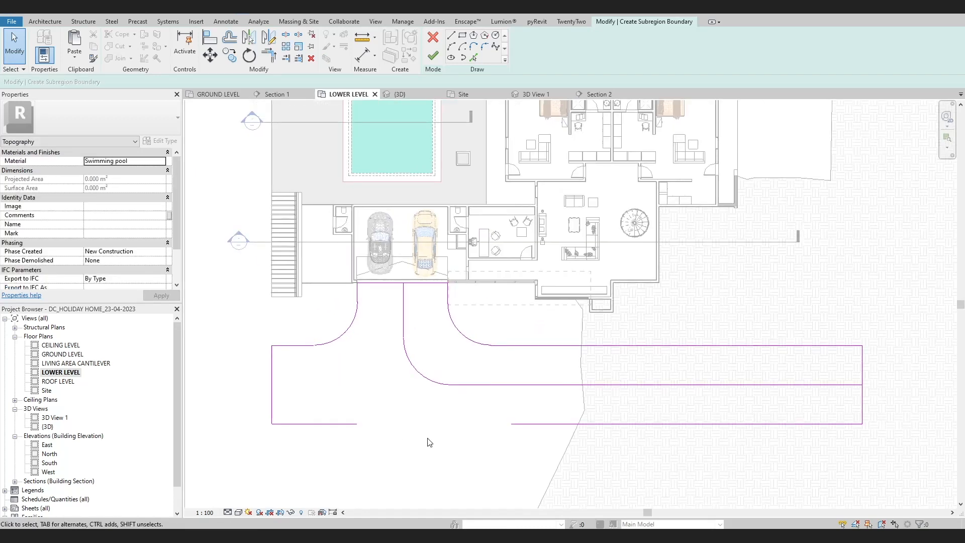
pyautogui.press('Tab')
pyautogui.press('Tab')
pyautogui.click(415, 372)
pyautogui.press('Delete')
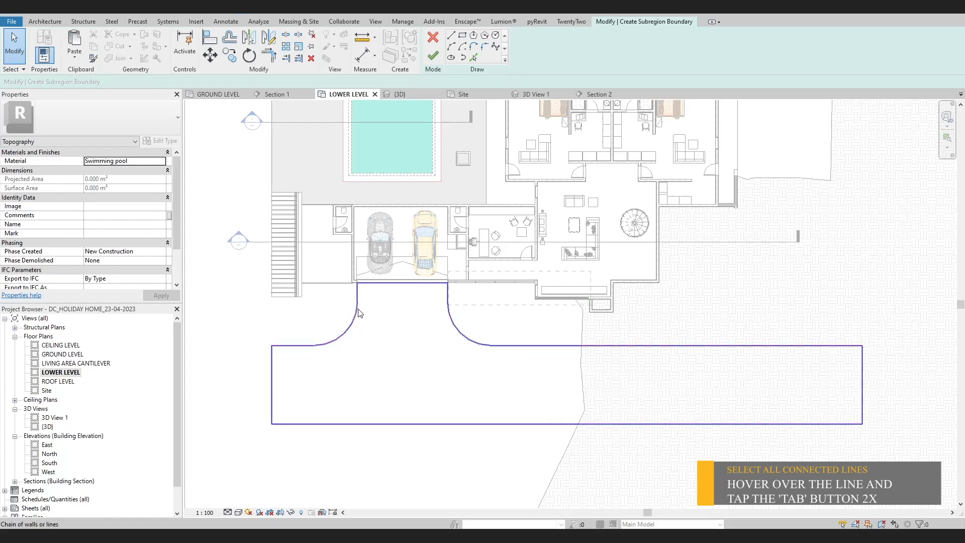
# Step: Check that the driveway outline forms one closed chain and finish the subregion boundary
pyautogui.scroll(-2, 360, 314)
pyautogui.scroll(4, 416, 395)
pyautogui.press('Escape')
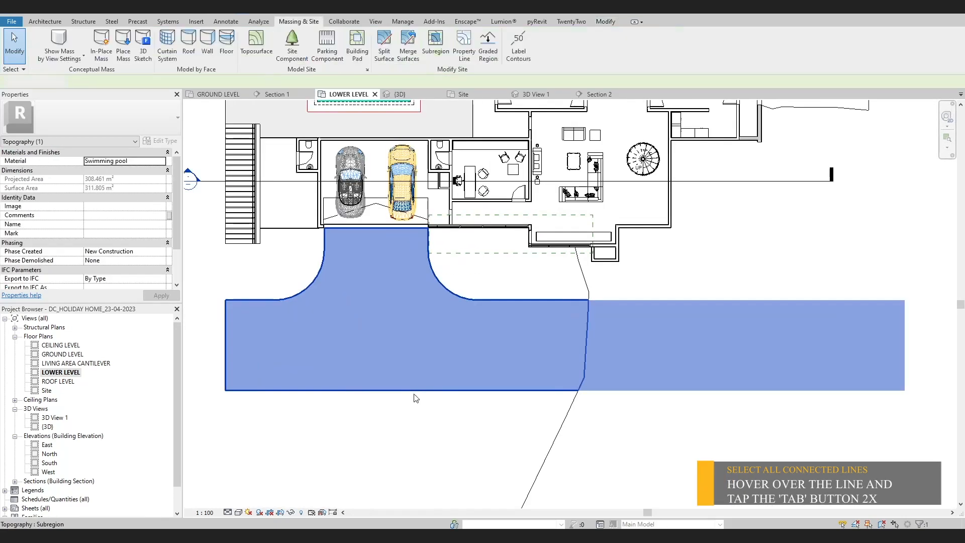
pyautogui.scroll(3, 398, 358)
pyautogui.scroll(-4, 401, 352)
pyautogui.moveTo(422, 324); pyautogui.dragTo(454, 300, button='middle')
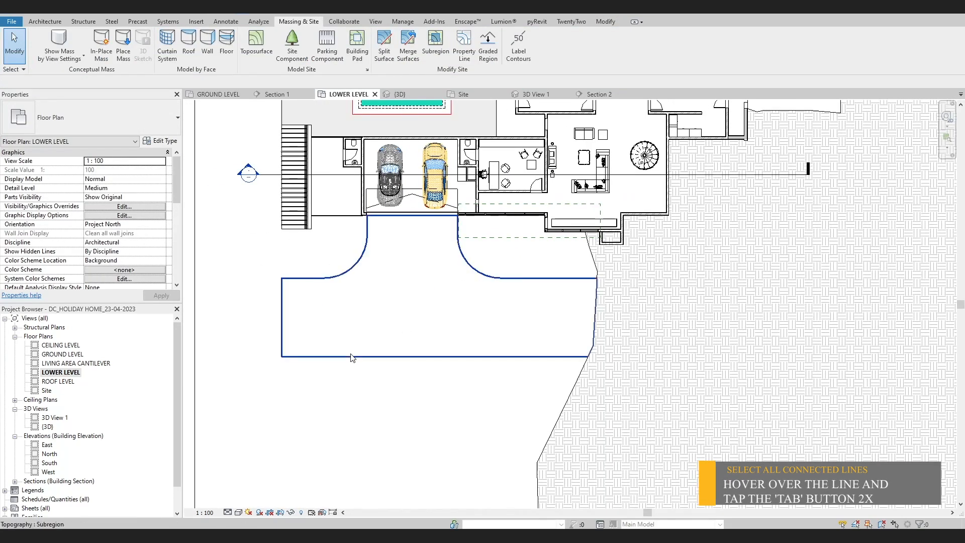
# Step: Select the driveway subregion in the default 3D view and open its material for editing
pyautogui.click(213, 12)
pyautogui.scroll(-3, 431, 343)
pyautogui.keyDown('shift'); pyautogui.moveTo(431, 343); pyautogui.dragTo(574, 485, button='middle'); pyautogui.keyUp('shift')
pyautogui.keyDown('shift'); pyautogui.moveTo(468, 427); pyautogui.dragTo(528, 392, button='middle'); pyautogui.keyUp('shift')
pyautogui.click(532, 374)
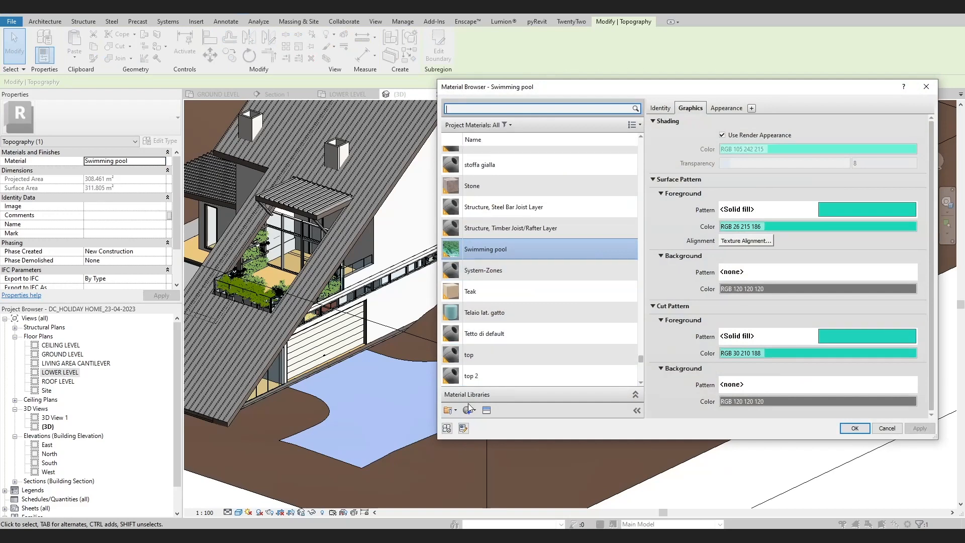
# Step: Create a new project material named Asphalt RD
pyautogui.click(484, 422)
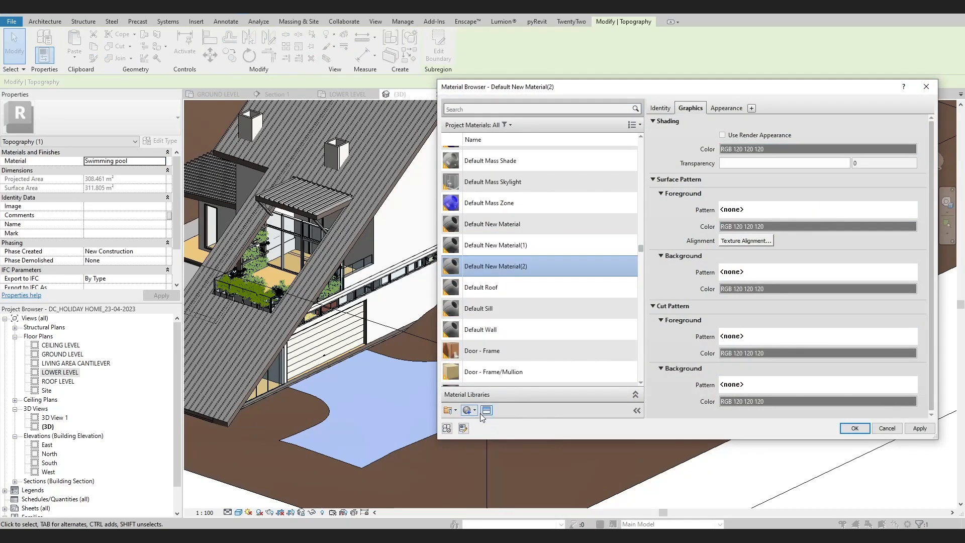
pyautogui.rightClick(502, 250)
pyautogui.click(528, 289)
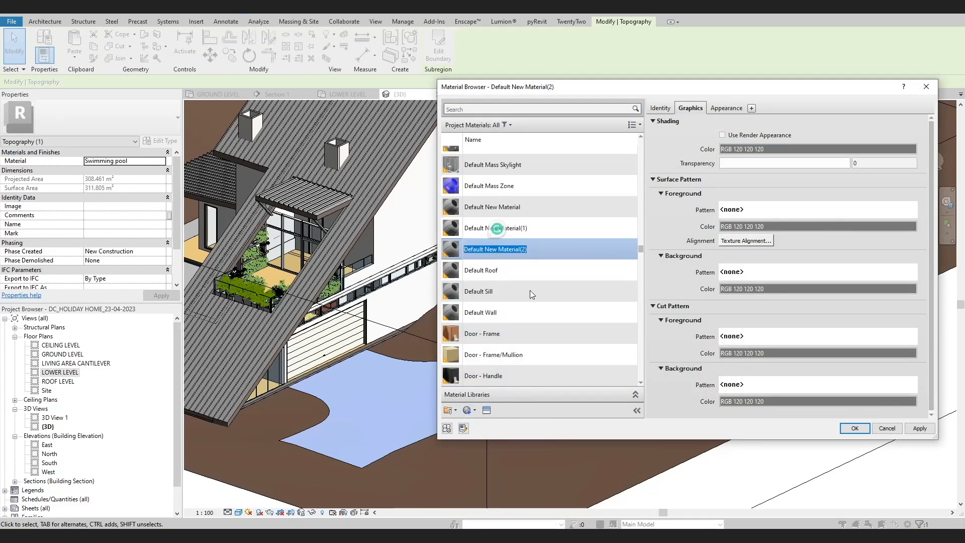
pyautogui.write('Asphalt')
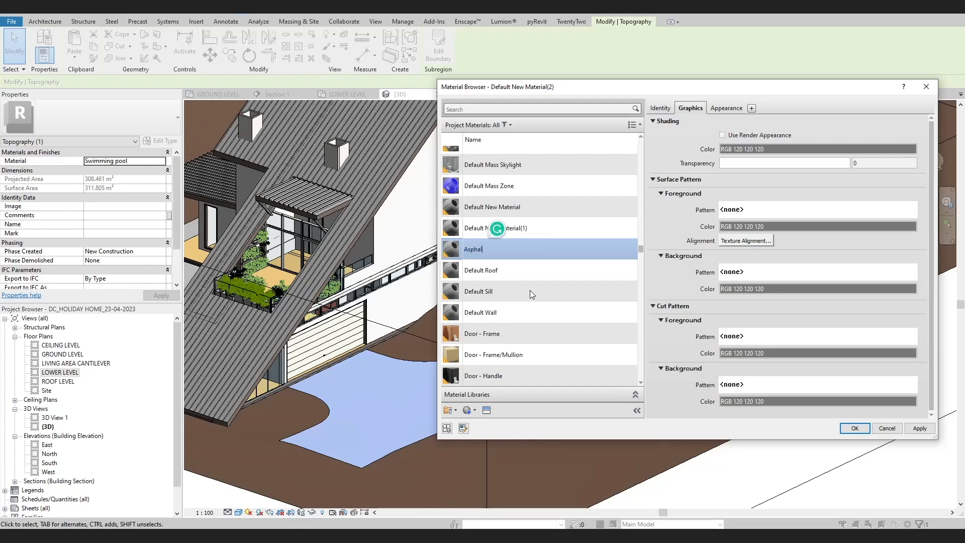
pyautogui.write(' RD')
pyautogui.click(530, 291)
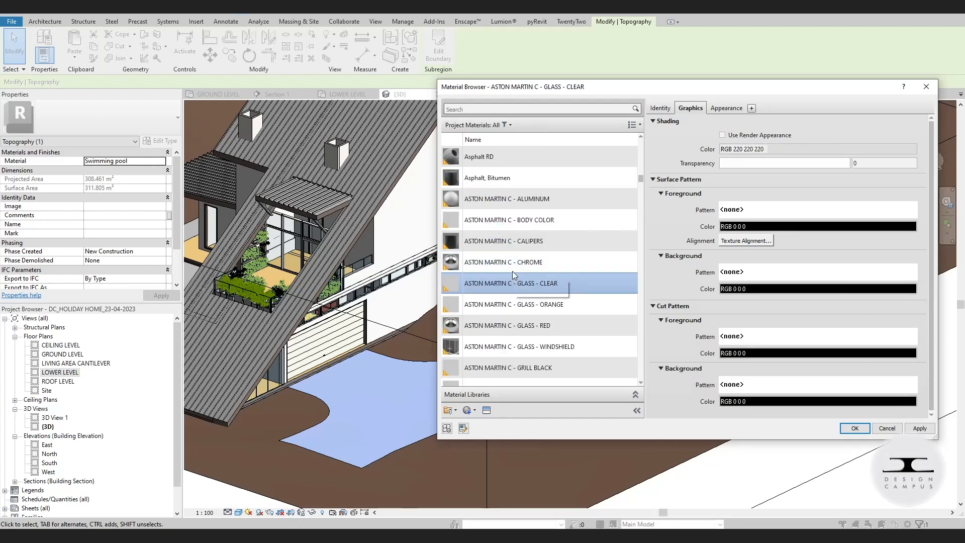
# Step: Give Asphalt RD the Aggregate - High appearance from the Sitework library and assign the material to the driveway subregion
pyautogui.scroll(-5, 512, 271)
pyautogui.scroll(5, 512, 280)
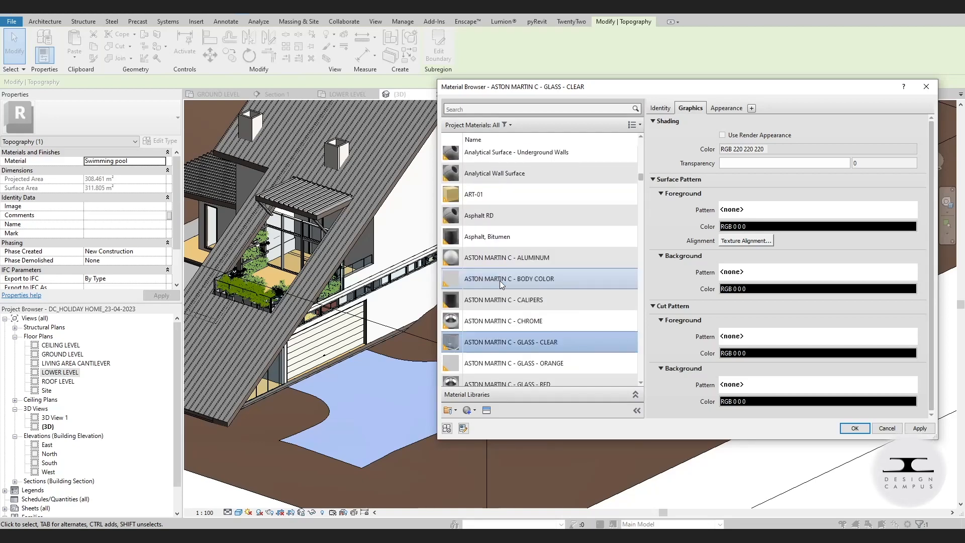
pyautogui.click(498, 216)
pyautogui.click(486, 410)
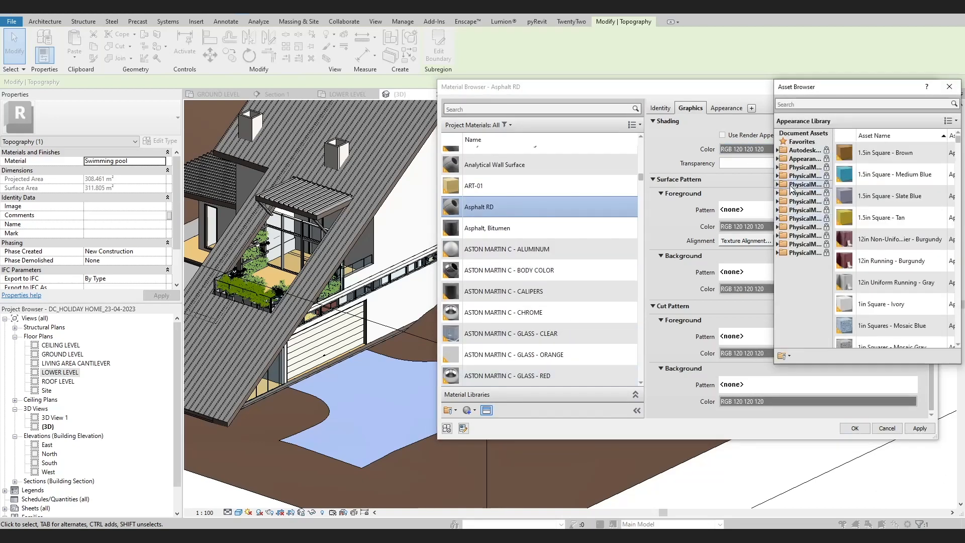
pyautogui.click(804, 321)
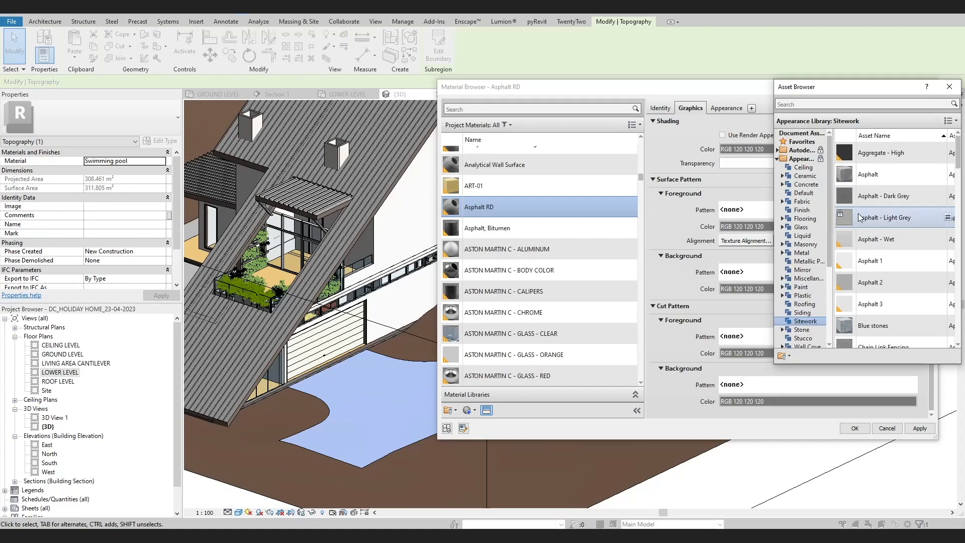
pyautogui.doubleClick(875, 153)
pyautogui.click(949, 86)
pyautogui.click(856, 428)
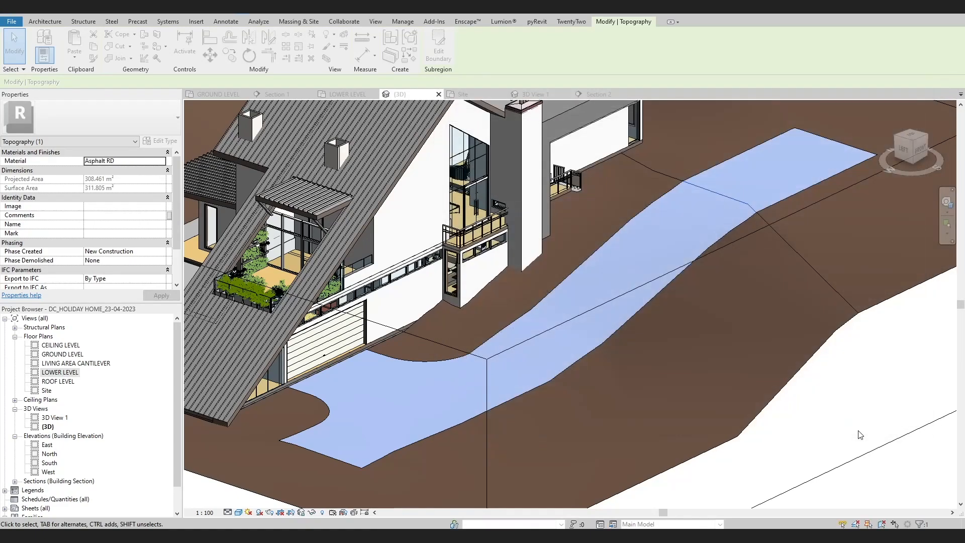
# Step: Deselect the driveway subregion, select the surrounding main topography, and open its surface for point editing
pyautogui.click(676, 443)
pyautogui.press('Escape')
pyautogui.keyDown('shift'); pyautogui.moveTo(683, 449); pyautogui.dragTo(698, 430, button='middle'); pyautogui.keyUp('shift')
pyautogui.scroll(2, 425, 367)
pyautogui.scroll(2, 647, 453)
pyautogui.scroll(-1, 648, 454)
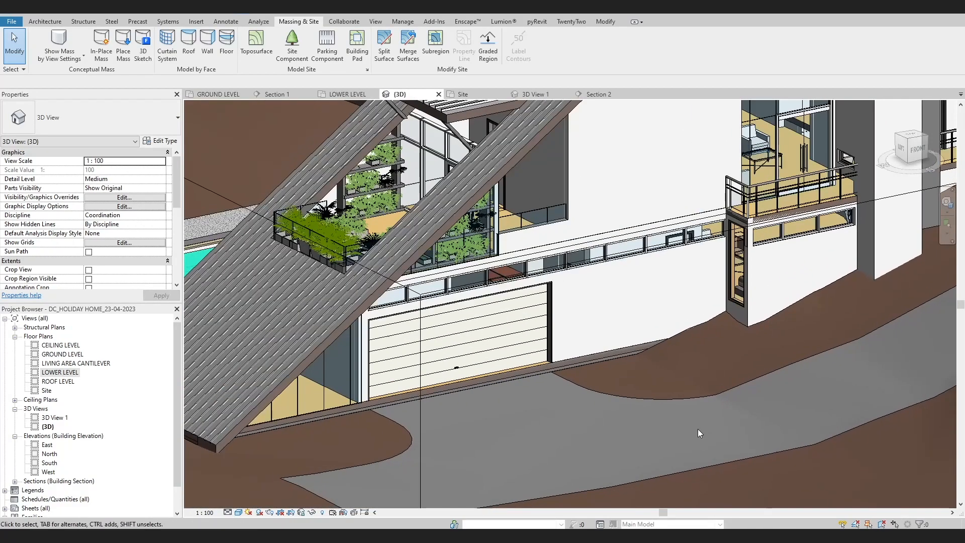
pyautogui.click(650, 354)
pyautogui.scroll(-1, 468, 261)
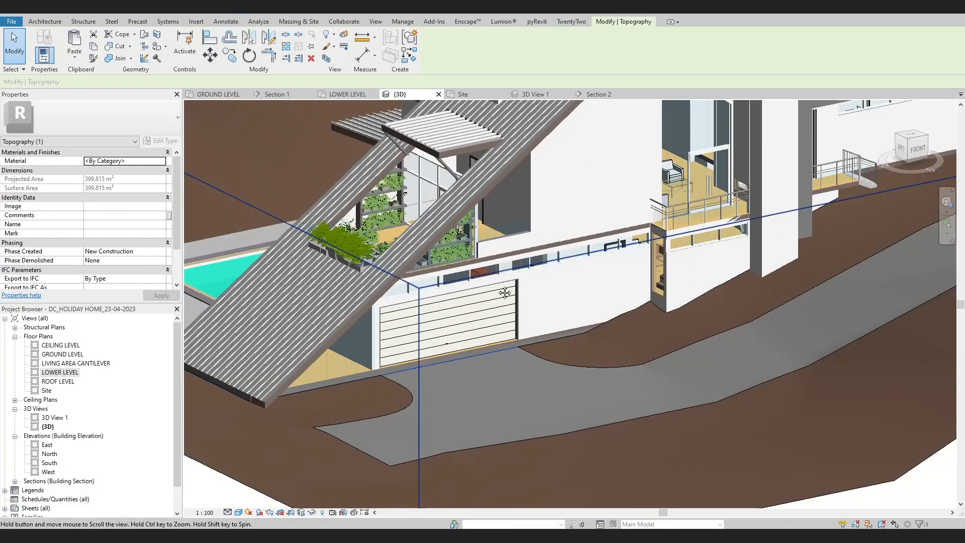
pyautogui.moveTo(505, 292); pyautogui.dragTo(578, 297, button='middle')
pyautogui.click(380, 189)
pyautogui.click(312, 470)
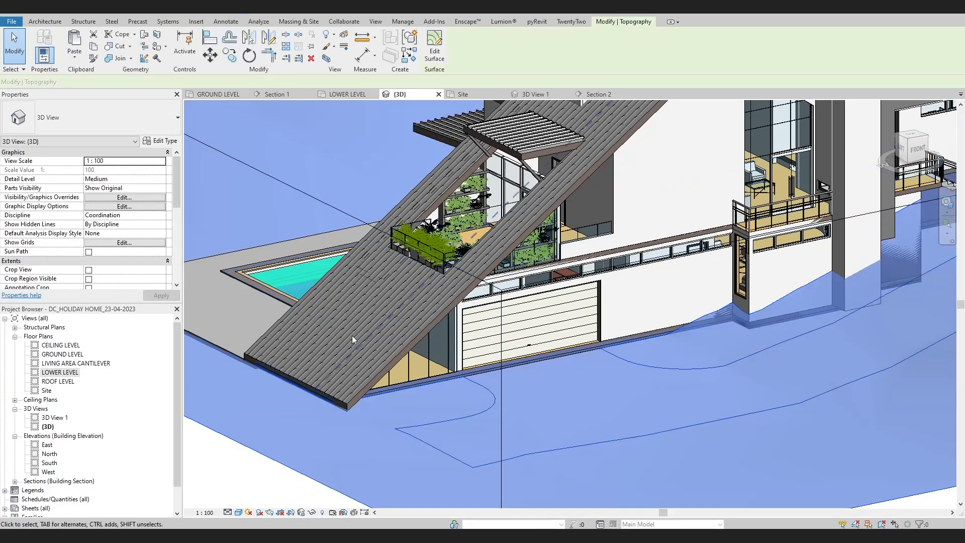
pyautogui.click(435, 45)
# Step: Try to set the two surface points beside the garage door to an elevation of -400
pyautogui.scroll(2, 613, 374)
pyautogui.click(614, 373)
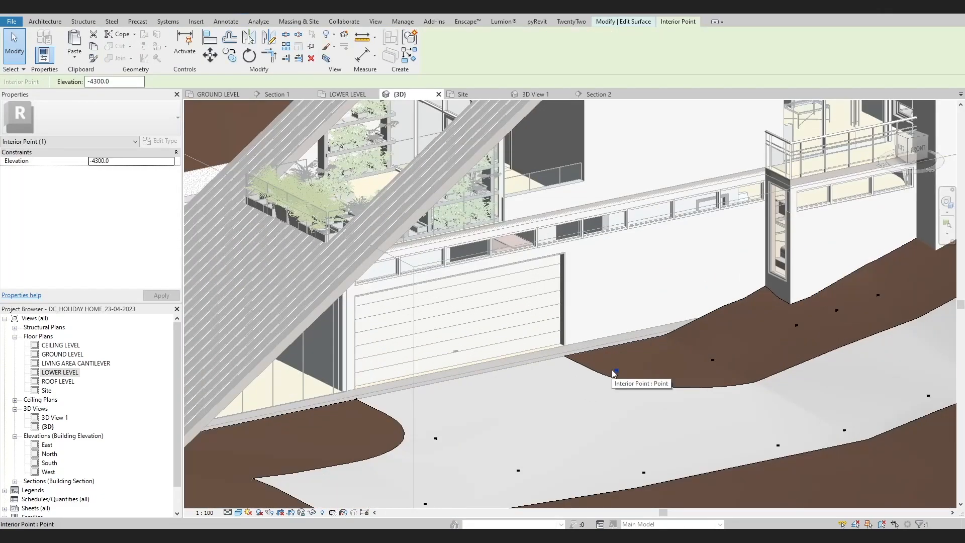
pyautogui.scroll(2, 606, 379)
pyautogui.keyDown('shift'); pyautogui.moveTo(606, 378); pyautogui.dragTo(558, 413, button='middle'); pyautogui.keyUp('shift')
pyautogui.scroll(-1, 487, 418)
pyautogui.moveTo(237, 330); pyautogui.dragTo(713, 370)
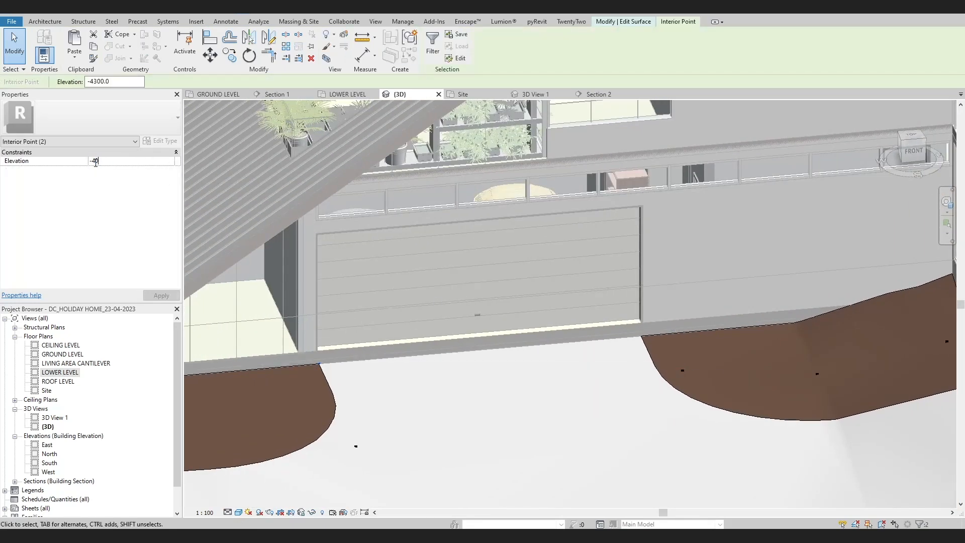
pyautogui.press('Delete')
pyautogui.press('Return')
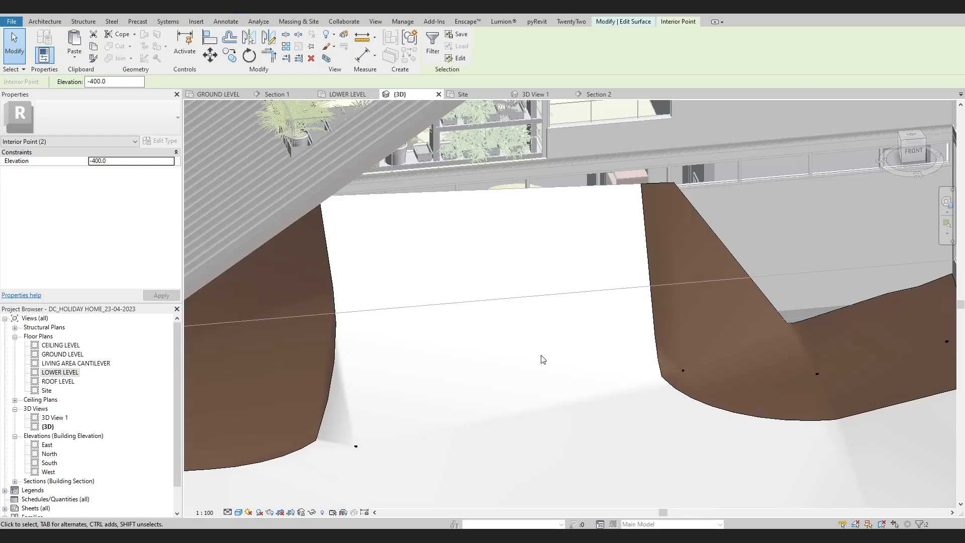
pyautogui.press('Escape')
# Step: Set the two surface points on either side of the garage door to an elevation of -4000, using wireframe display to find them
pyautogui.doubleClick(56, 372)
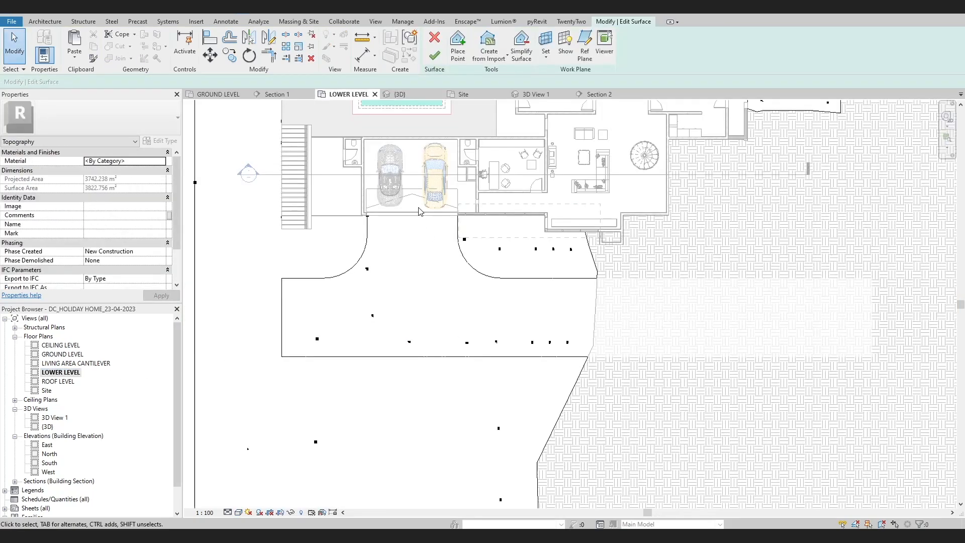
pyautogui.scroll(3, 397, 209)
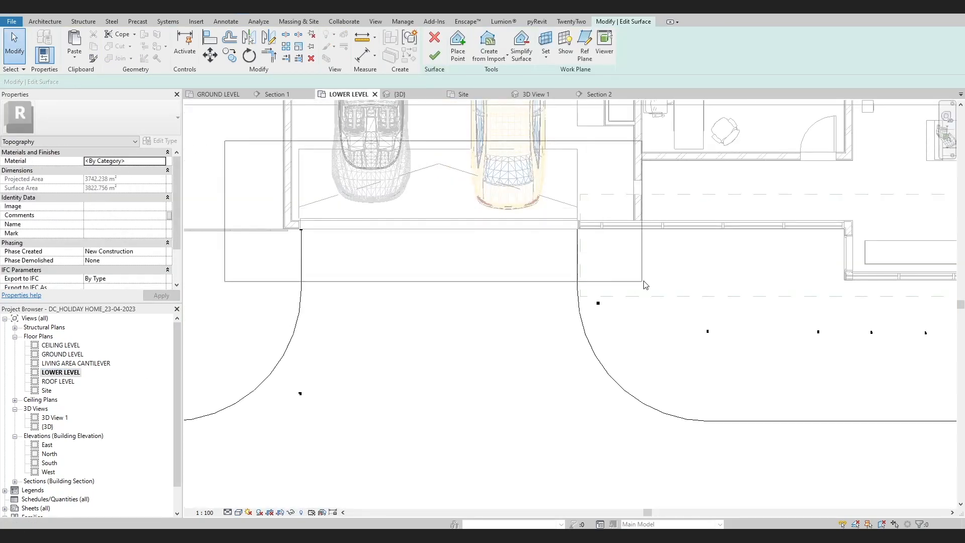
pyautogui.click(302, 230)
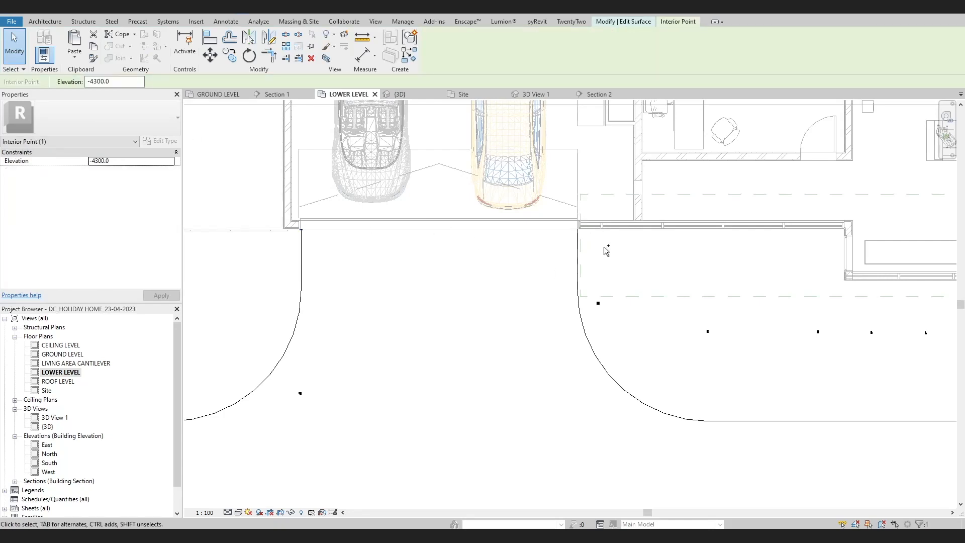
pyautogui.hotkey('ctrl', 'Tab')
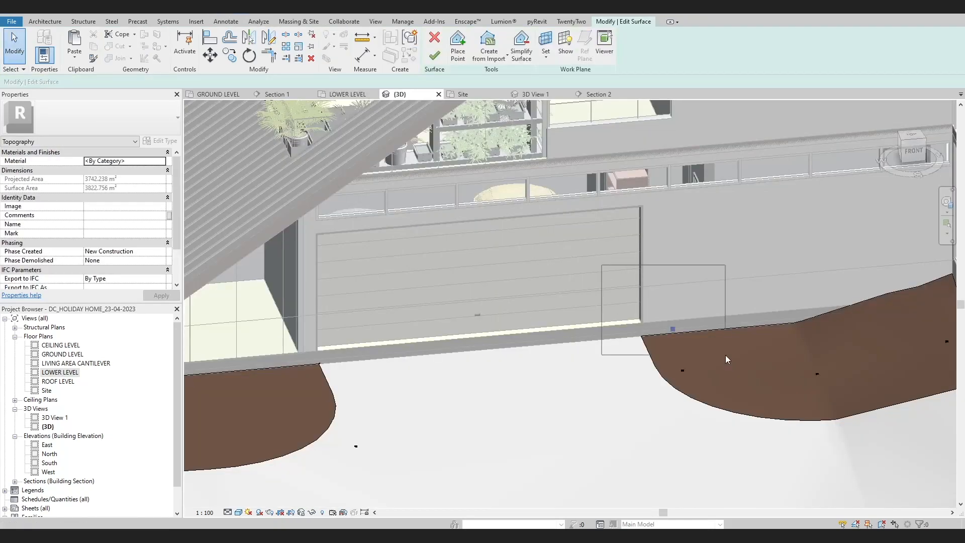
pyautogui.moveTo(726, 355); pyautogui.dragTo(726, 355)
pyautogui.press('w')
pyautogui.press('f')
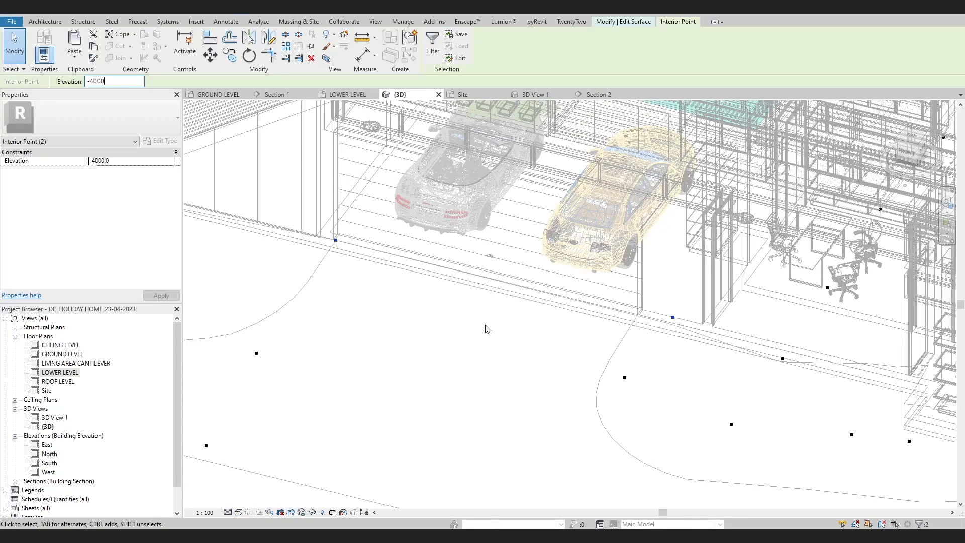
pyautogui.keyDown('shift'); pyautogui.moveTo(473, 344); pyautogui.dragTo(493, 342, button='middle'); pyautogui.keyUp('shift')
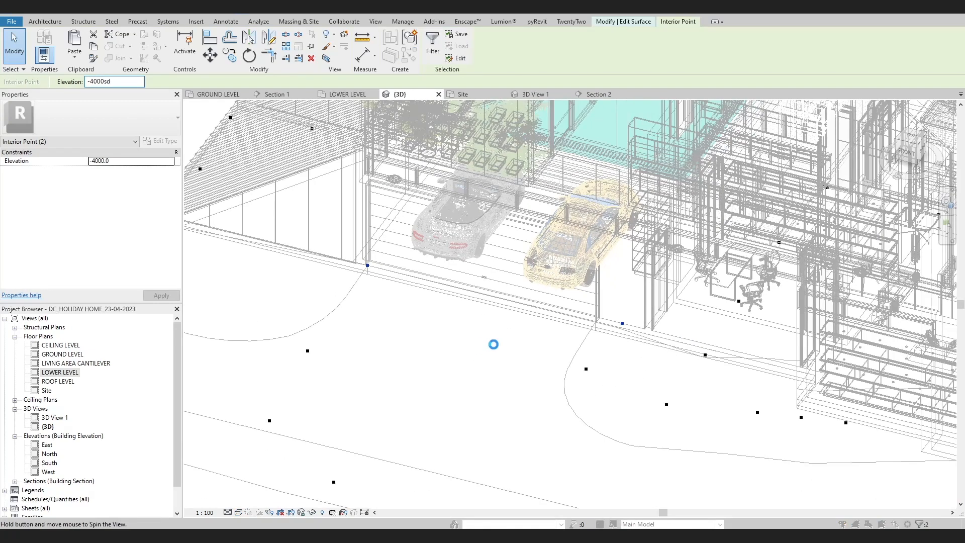
pyautogui.press('Return')
pyautogui.keyDown('shift'); pyautogui.moveTo(246, 287); pyautogui.dragTo(246, 291, button='middle'); pyautogui.keyUp('shift')
pyautogui.press('s')
pyautogui.press('d')
# Step: On the lower level plan, copy the -4000 point farther along the front wall and snap the original to the garage door's nearest corner
pyautogui.moveTo(329, 337)
pyautogui.keyDown('shift'); pyautogui.mouseDown(button='middle')
pyautogui.moveTo(349, 340)
pyautogui.moveTo(449, 304)
pyautogui.moveTo(438, 282)
pyautogui.moveTo(520, 285)
pyautogui.moveTo(614, 228)
pyautogui.moveTo(590, 286)
pyautogui.mouseUp(button='middle'); pyautogui.keyUp('shift')
pyautogui.click(588, 283)
pyautogui.click(638, 298)
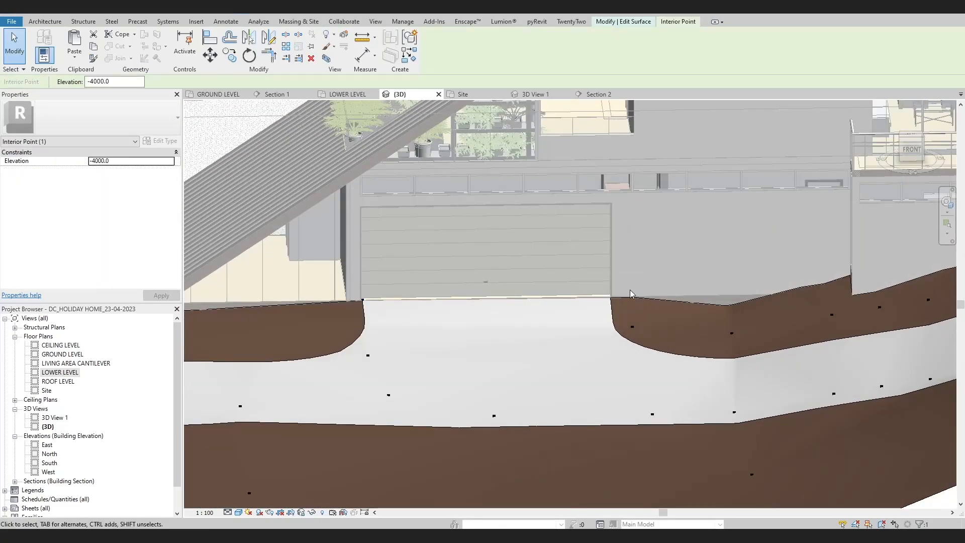
pyautogui.moveTo(681, 274); pyautogui.dragTo(633, 294)
pyautogui.doubleClick(46, 389)
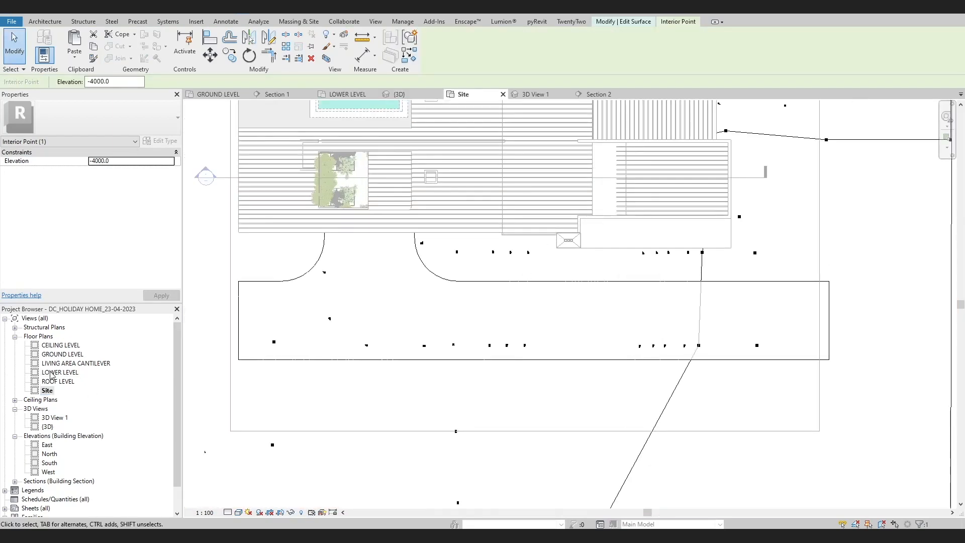
pyautogui.doubleClick(51, 373)
pyautogui.scroll(3, 636, 245)
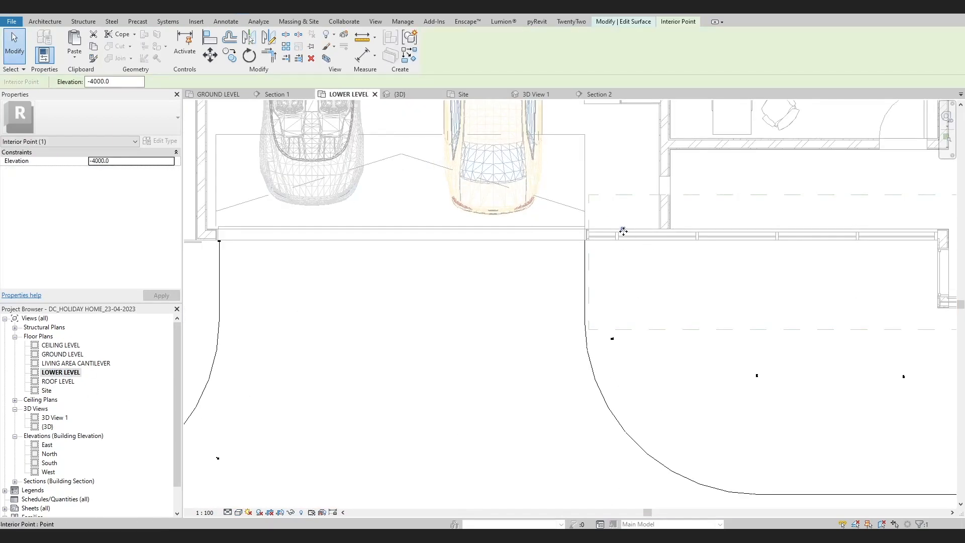
pyautogui.moveTo(623, 232); pyautogui.dragTo(729, 242)
pyautogui.moveTo(623, 231); pyautogui.dragTo(585, 239)
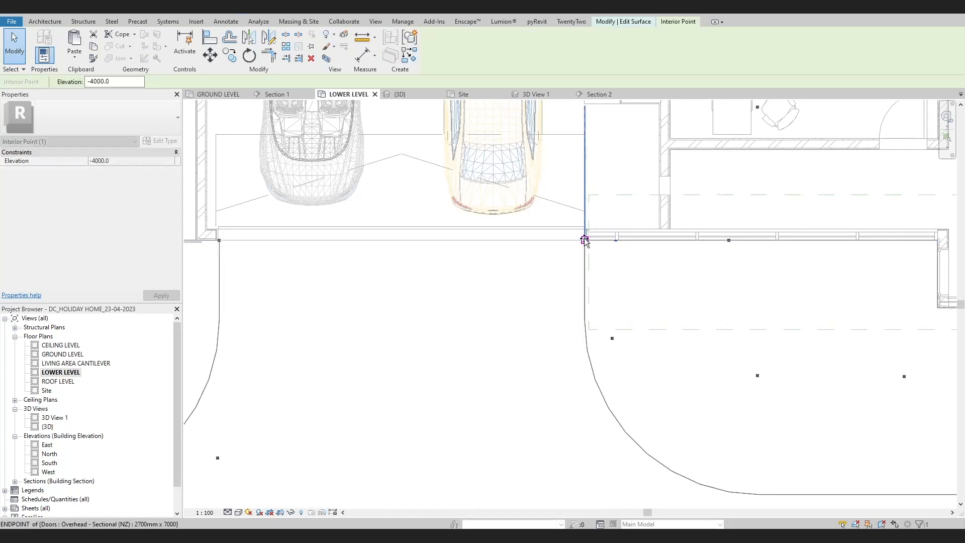
pyautogui.scroll(-2, 621, 248)
pyautogui.click(222, 10)
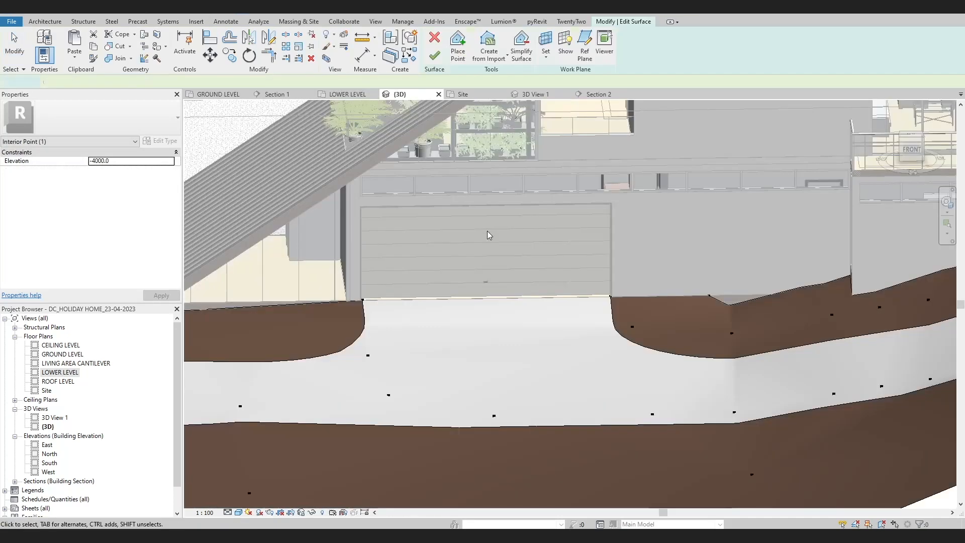
# Step: Select the row of surface points along the driveway's outer side and move it just outside the subregion boundary
pyautogui.keyDown('shift'); pyautogui.moveTo(533, 264); pyautogui.dragTo(736, 378, button='middle'); pyautogui.keyUp('shift')
pyautogui.scroll(1, 653, 257)
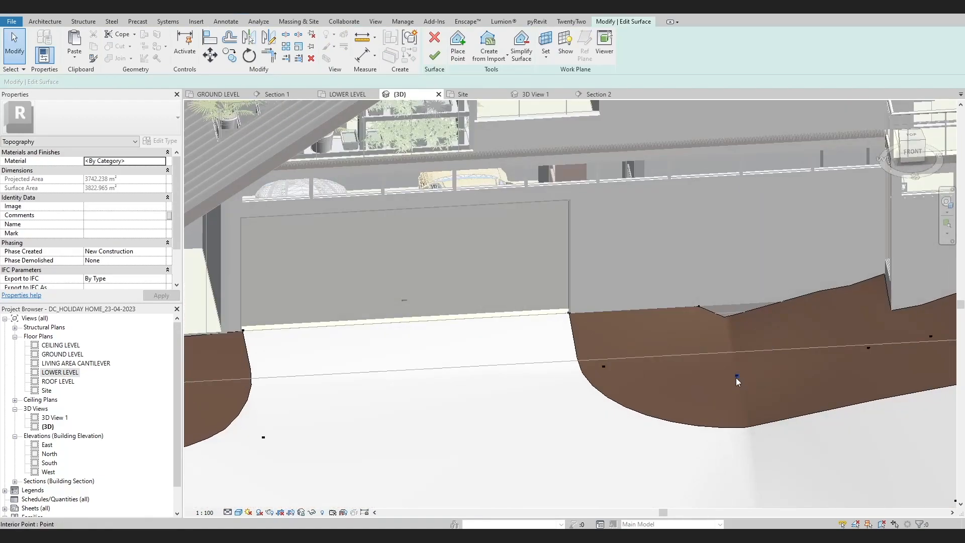
pyautogui.click(731, 333)
pyautogui.keyDown('shift'); pyautogui.moveTo(732, 335); pyautogui.dragTo(676, 255, button='middle'); pyautogui.keyUp('shift')
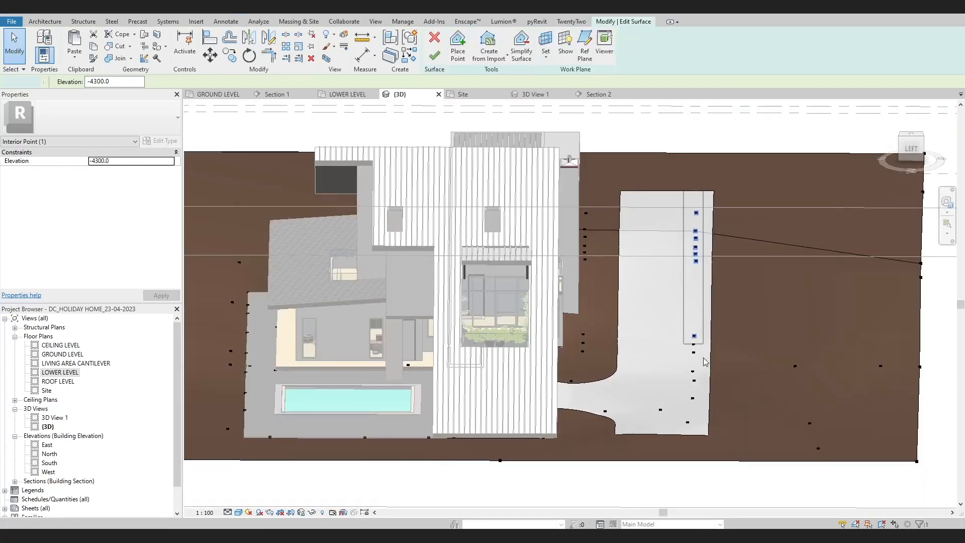
pyautogui.moveTo(704, 358); pyautogui.dragTo(707, 462)
pyautogui.doubleClick(59, 374)
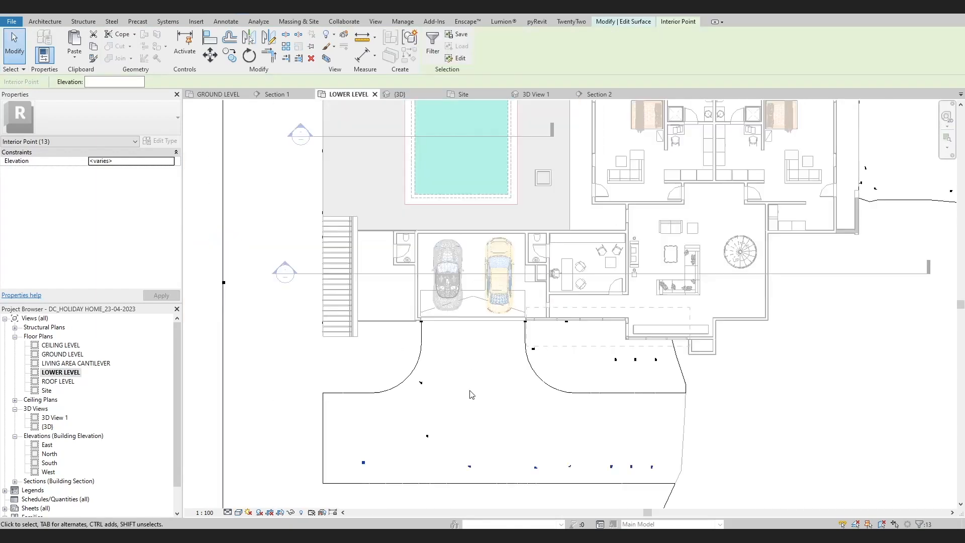
pyautogui.scroll(-1, 470, 392)
pyautogui.moveTo(458, 461); pyautogui.dragTo(452, 384, button='middle')
pyautogui.scroll(2, 452, 384)
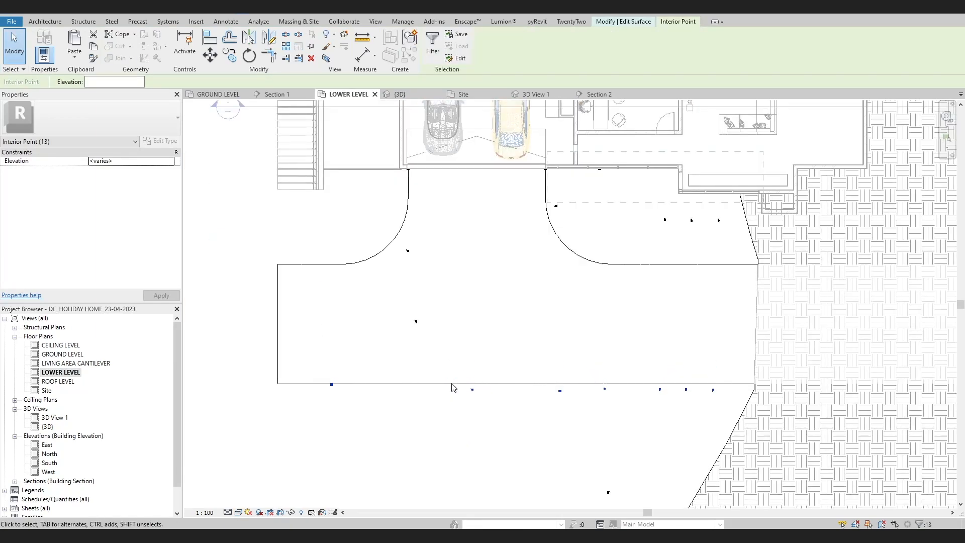
# Step: Add surface points at the turning bay's end corners and along its curved edge toward the garage
pyautogui.click(274, 385)
pyautogui.moveTo(275, 281); pyautogui.dragTo(387, 245)
pyautogui.click(409, 251)
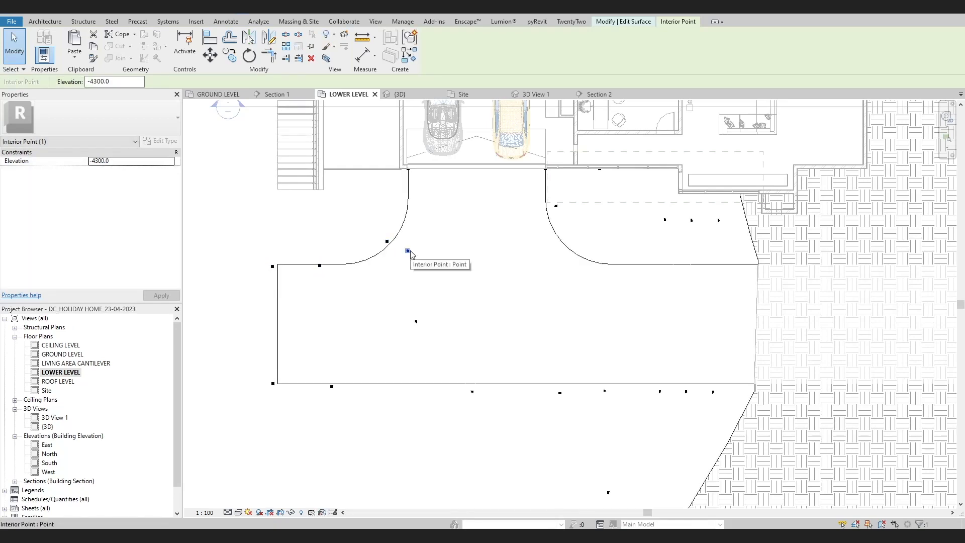
# Step: In the default 3D view, delete the surface points lying inside the driveway in front of the garage
pyautogui.click(400, 94)
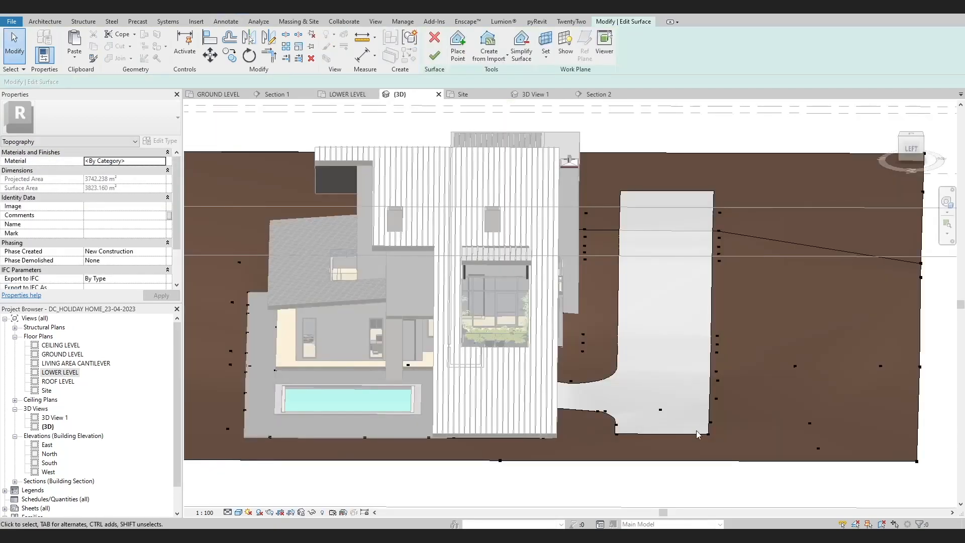
pyautogui.scroll(6, 405, 383)
pyautogui.keyDown('shift'); pyautogui.moveTo(403, 379); pyautogui.dragTo(719, 374, button='middle'); pyautogui.keyUp('shift')
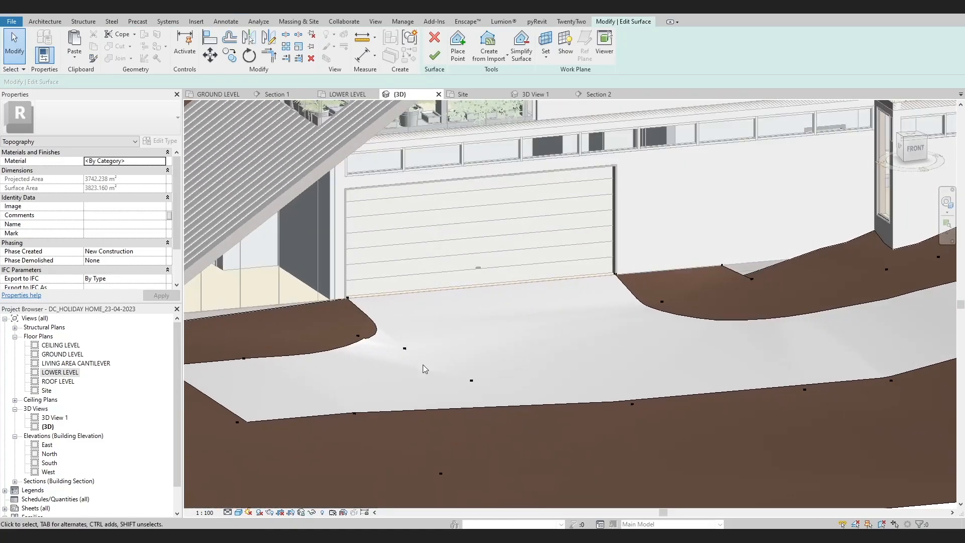
pyautogui.scroll(2, 351, 328)
pyautogui.click(427, 354)
pyautogui.press('Escape')
pyautogui.keyDown('shift'); pyautogui.moveTo(427, 355); pyautogui.dragTo(543, 365, button='middle'); pyautogui.keyUp('shift')
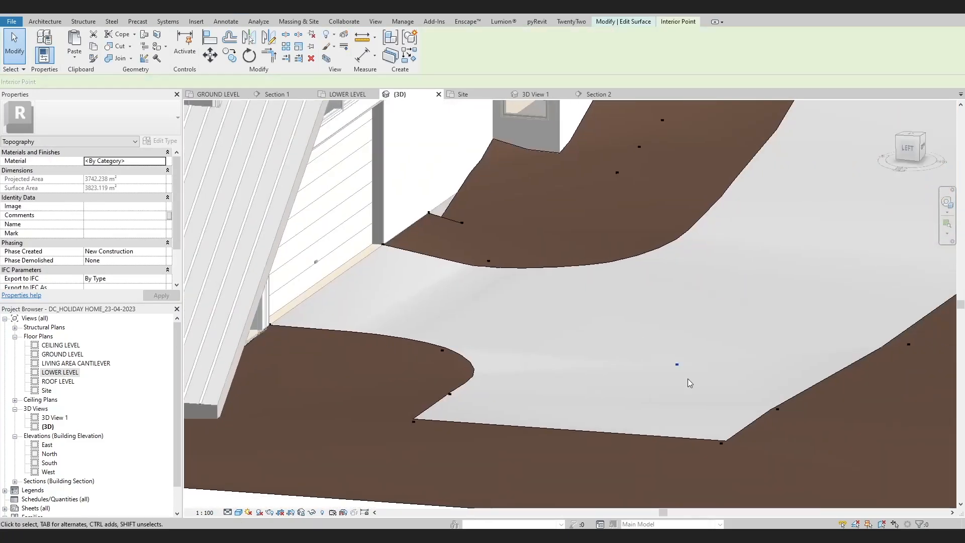
pyautogui.press('Escape')
# Step: Remove the surface points that cause the dip in the ground against the front wall beside the garage
pyautogui.keyDown('shift'); pyautogui.moveTo(689, 383); pyautogui.dragTo(554, 396, button='middle'); pyautogui.keyUp('shift')
pyautogui.scroll(2, 542, 298)
pyautogui.click(536, 303)
pyautogui.press('Delete')
pyautogui.scroll(2, 553, 316)
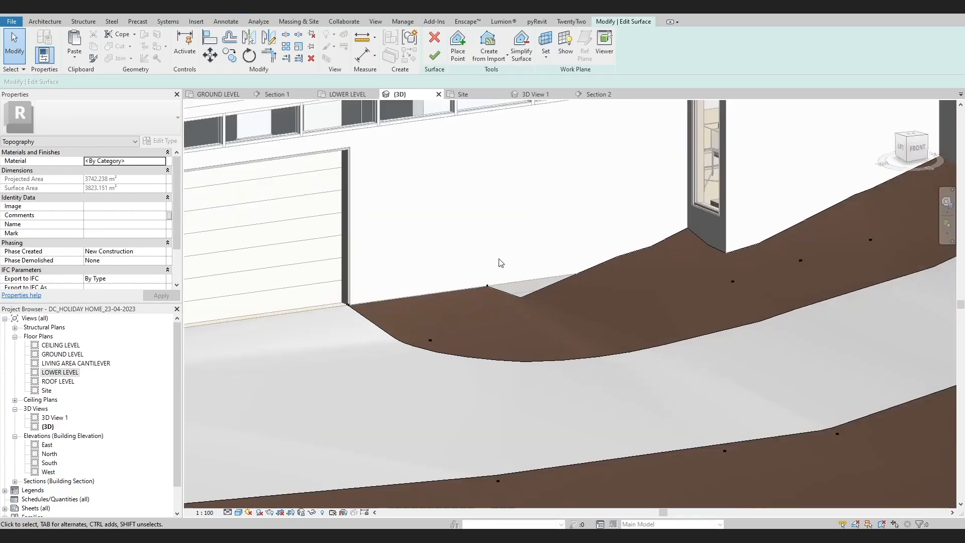
pyautogui.press('Delete')
pyautogui.keyDown('shift'); pyautogui.moveTo(564, 330); pyautogui.dragTo(498, 402, button='middle'); pyautogui.keyUp('shift')
pyautogui.scroll(4, 536, 399)
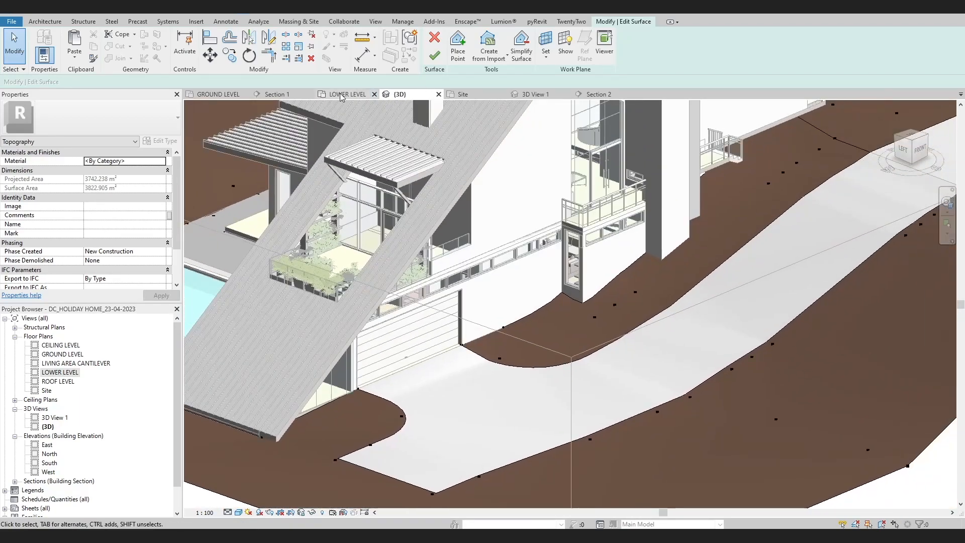
# Step: In 3D View 1, copy the elevation 0 surface point near the upper driveway to the foot of the entrance stair
pyautogui.click(529, 97)
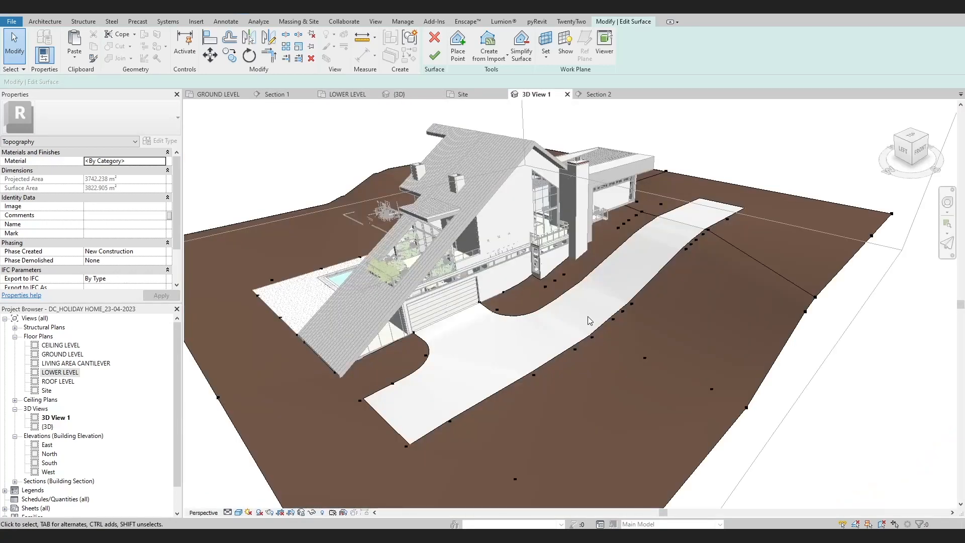
pyautogui.keyDown('shift'); pyautogui.moveTo(587, 316); pyautogui.dragTo(514, 278, button='middle'); pyautogui.keyUp('shift')
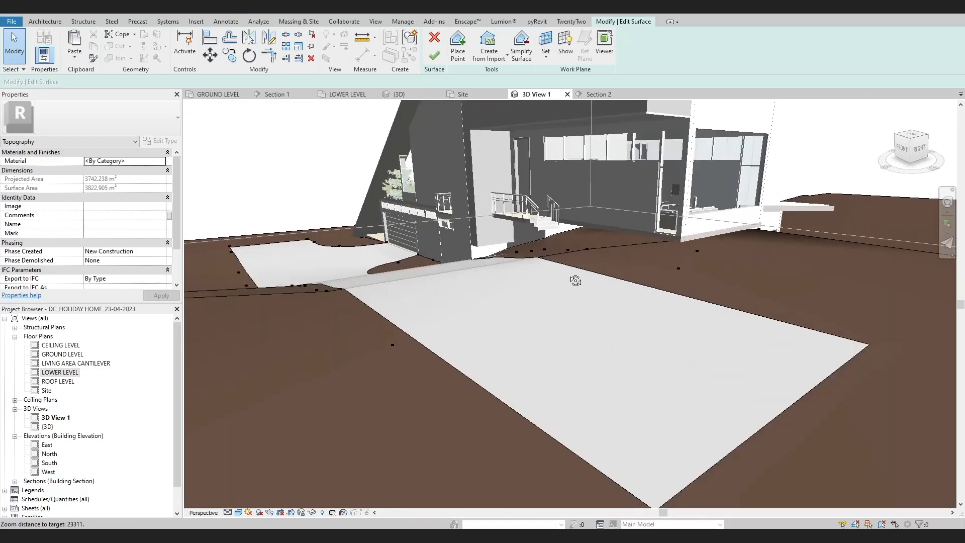
pyautogui.scroll(5, 553, 278)
pyautogui.keyDown('shift'); pyautogui.moveTo(591, 273); pyautogui.dragTo(636, 241, button='middle'); pyautogui.keyUp('shift')
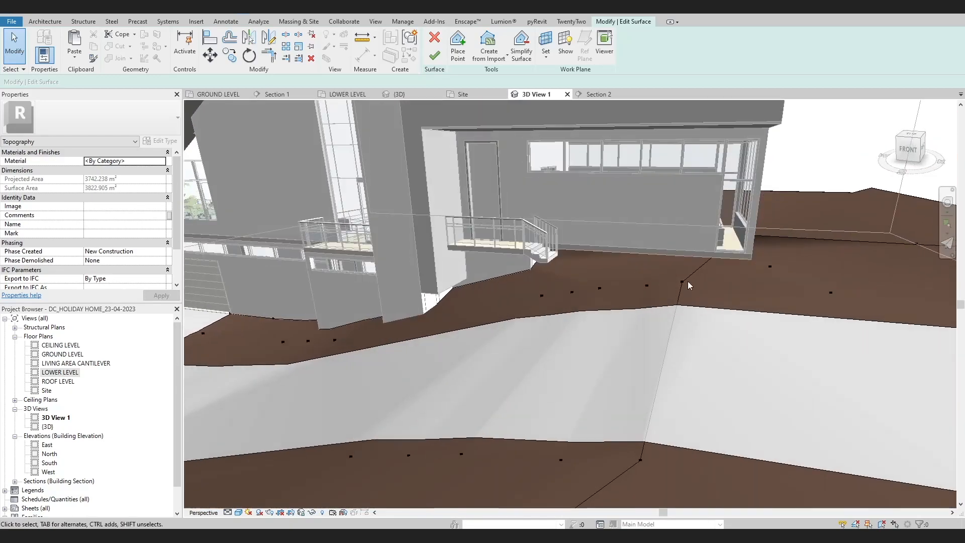
pyautogui.click(683, 282)
pyautogui.moveTo(683, 282); pyautogui.dragTo(534, 269)
pyautogui.keyDown('shift'); pyautogui.moveTo(608, 285); pyautogui.dragTo(474, 337, button='middle'); pyautogui.keyUp('shift')
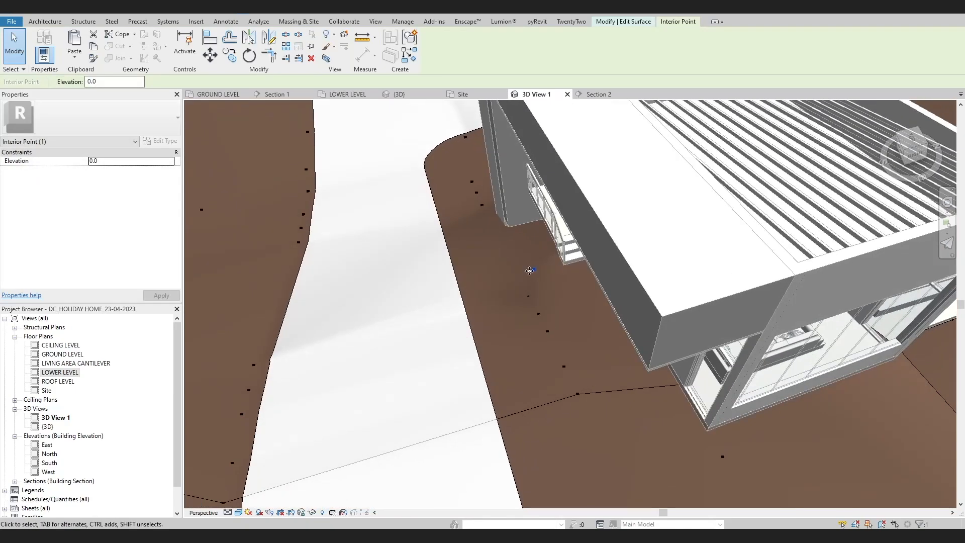
# Step: Place another elevation 0 surface point just beyond the entrance stair's lowest step and inspect the ground around it
pyautogui.keyDown('shift'); pyautogui.moveTo(530, 271); pyautogui.dragTo(710, 262, button='middle'); pyautogui.keyUp('shift')
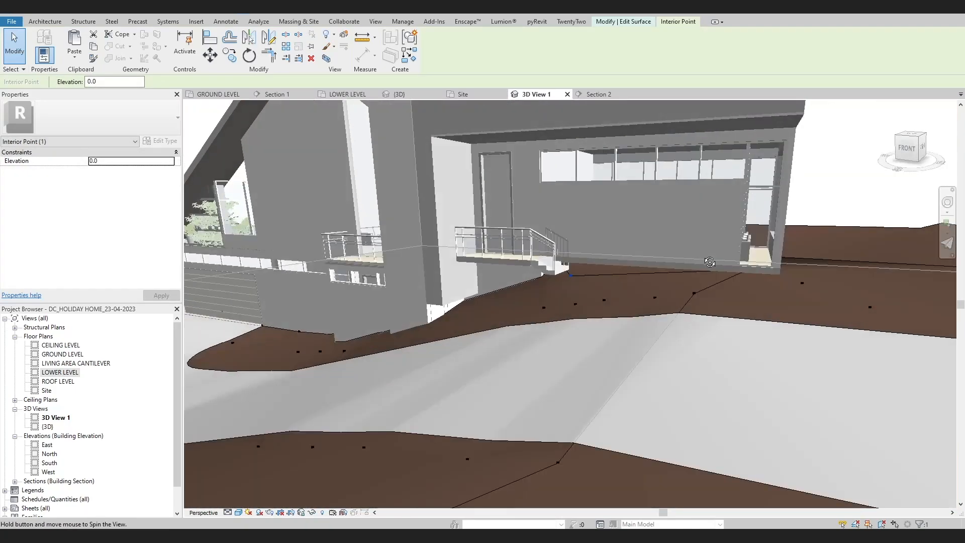
pyautogui.scroll(6, 567, 276)
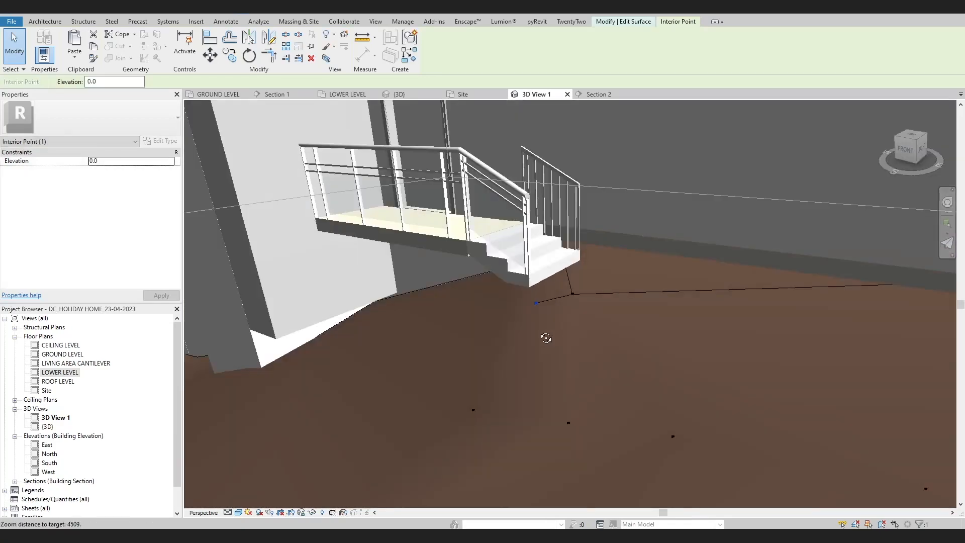
pyautogui.scroll(-3, 519, 338)
pyautogui.keyDown('shift'); pyautogui.moveTo(546, 337); pyautogui.dragTo(503, 329, button='middle'); pyautogui.keyUp('shift')
pyautogui.moveTo(502, 330); pyautogui.dragTo(512, 300, button='middle')
pyautogui.scroll(-3, 553, 330)
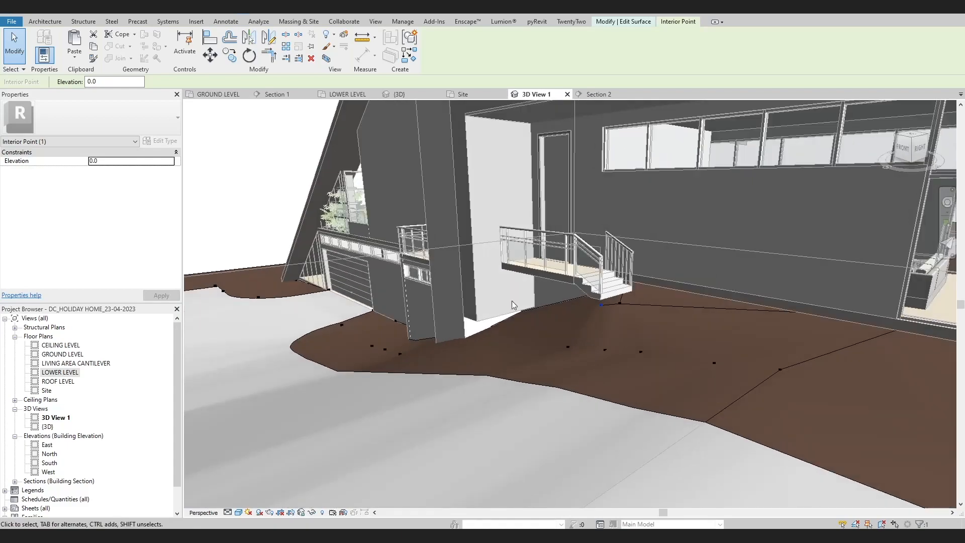
pyautogui.keyDown('shift'); pyautogui.moveTo(643, 375); pyautogui.dragTo(599, 304, button='middle'); pyautogui.keyUp('shift')
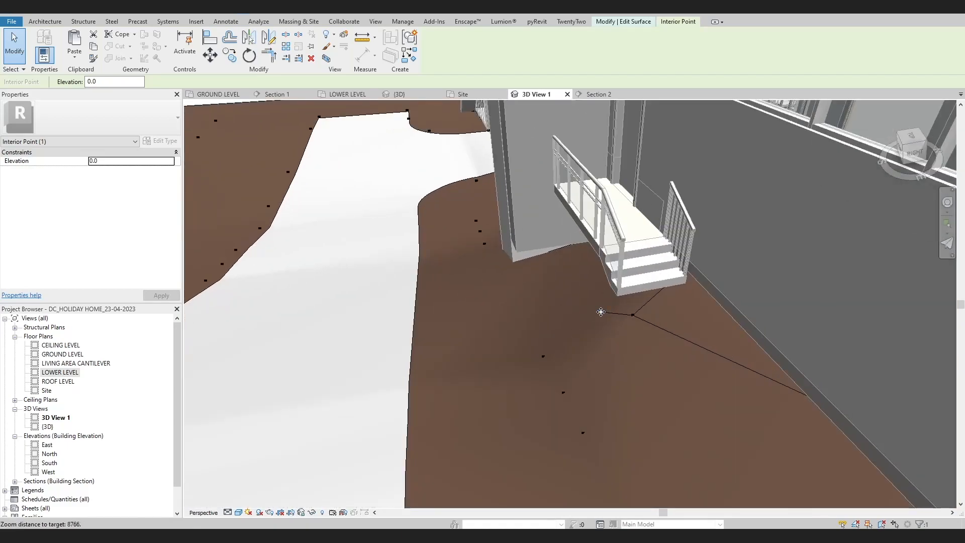
# Step: Examine how the ground meets the entrance stair's lowest step and the adjoining front wall, and clear the point selection
pyautogui.moveTo(596, 294); pyautogui.dragTo(595, 297)
pyautogui.keyDown('shift'); pyautogui.moveTo(595, 297); pyautogui.dragTo(708, 276, button='middle'); pyautogui.keyUp('shift')
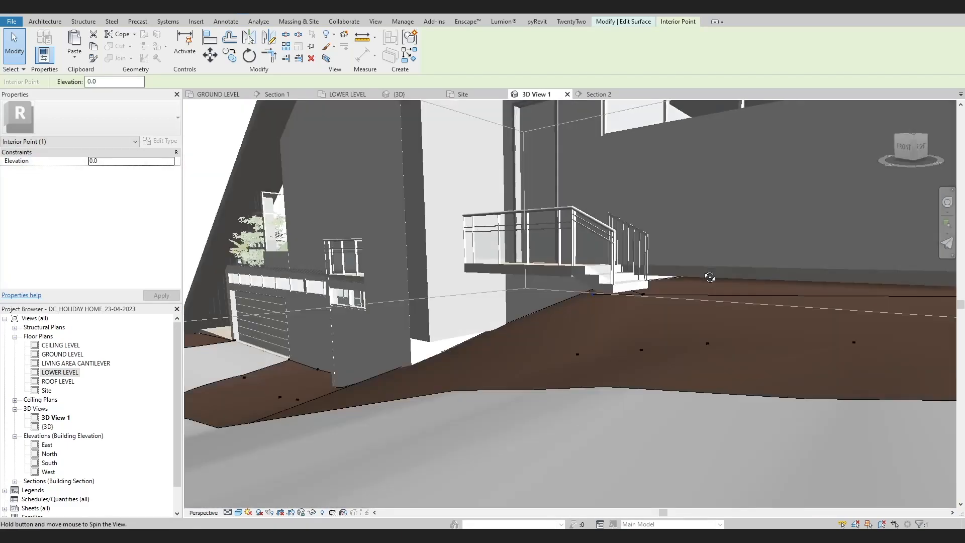
pyautogui.scroll(2, 604, 320)
pyautogui.keyDown('shift'); pyautogui.moveTo(605, 320); pyautogui.dragTo(493, 357, button='middle'); pyautogui.keyUp('shift')
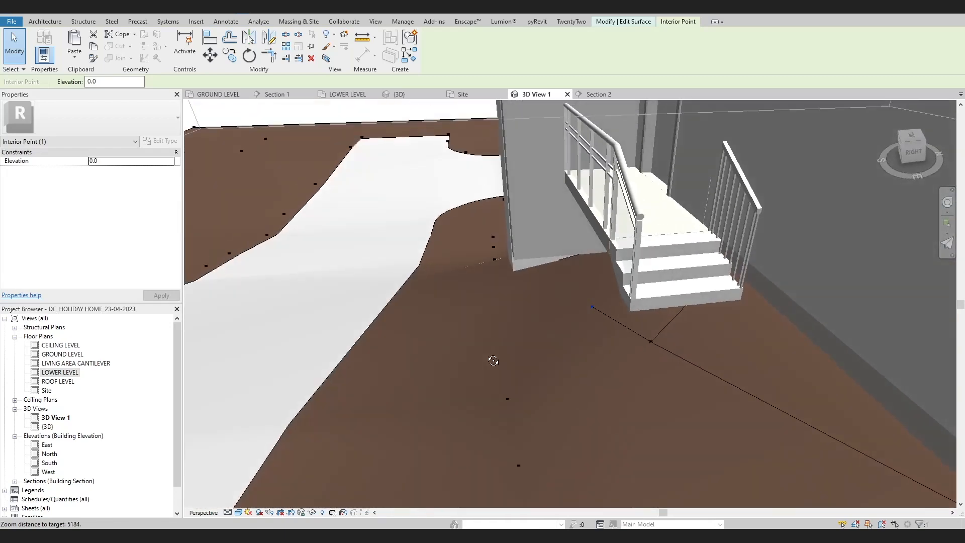
pyautogui.keyDown('shift'); pyautogui.moveTo(594, 306); pyautogui.dragTo(737, 311, button='middle'); pyautogui.keyUp('shift')
pyautogui.keyDown('shift'); pyautogui.moveTo(584, 291); pyautogui.dragTo(475, 291, button='middle'); pyautogui.keyUp('shift')
pyautogui.click(560, 296)
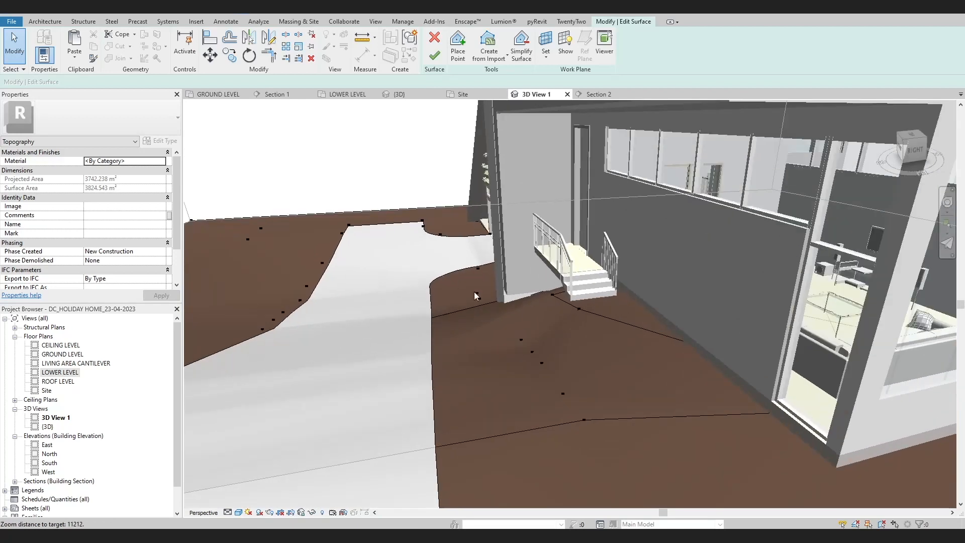
# Step: Try another surface point between the entrance stair's foot and the front wall to raise the ground there
pyautogui.moveTo(461, 277); pyautogui.dragTo(589, 453)
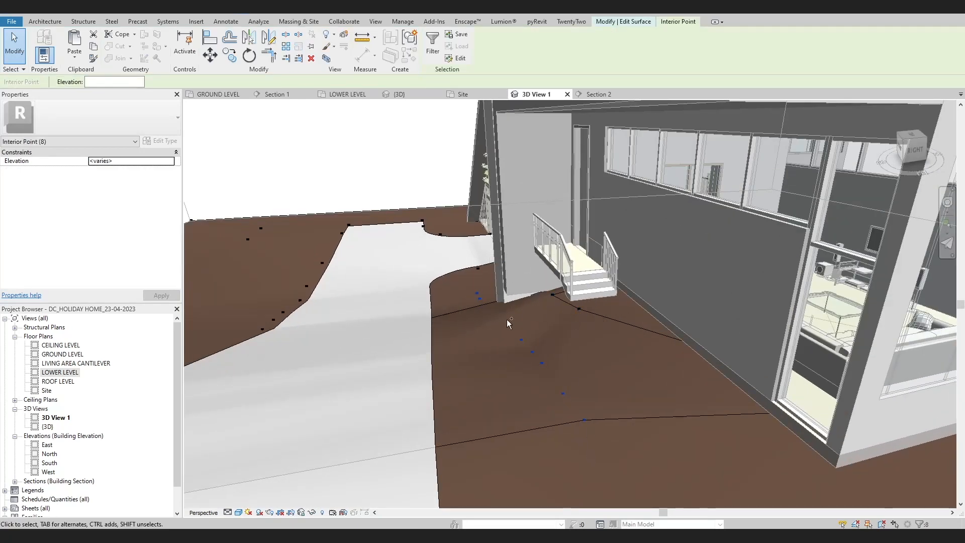
pyautogui.moveTo(538, 366); pyautogui.dragTo(503, 370)
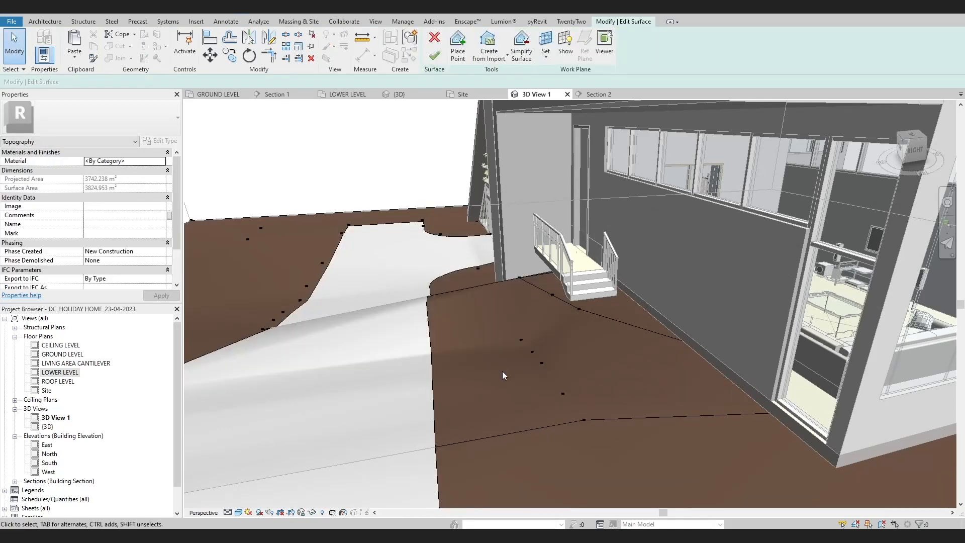
pyautogui.keyDown('shift'); pyautogui.moveTo(501, 372); pyautogui.dragTo(568, 381, button='middle'); pyautogui.keyUp('shift')
pyautogui.scroll(-1, 568, 380)
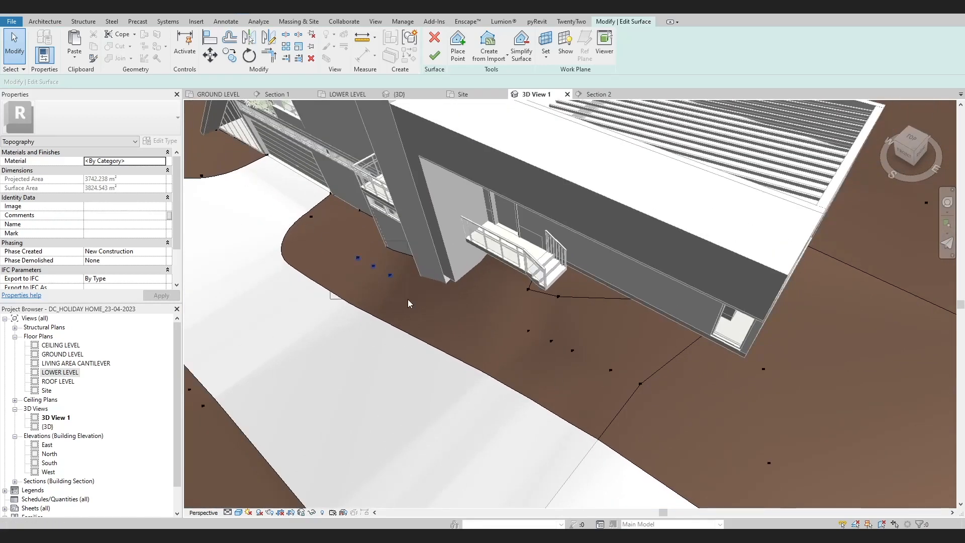
# Step: Select the two groups of surface points between the driveway and the house and check their heights from the front
pyautogui.moveTo(409, 300); pyautogui.dragTo(412, 302)
pyautogui.keyDown('ctrl'); pyautogui.moveTo(655, 402); pyautogui.dragTo(604, 429); pyautogui.keyUp('ctrl')
pyautogui.keyDown('shift'); pyautogui.moveTo(599, 433); pyautogui.dragTo(597, 299, button='middle'); pyautogui.keyUp('shift')
pyautogui.scroll(2, 499, 314)
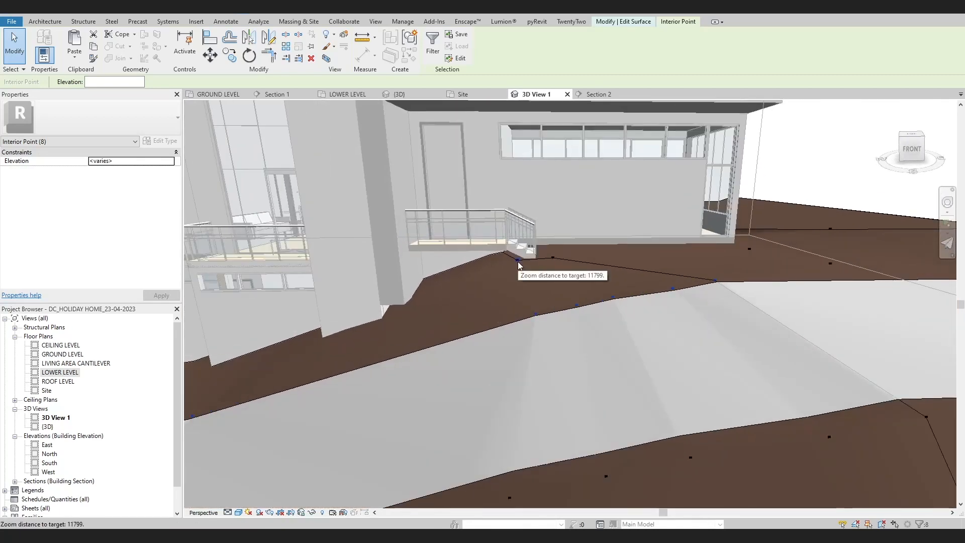
# Step: Place an elevation 0 surface point beside the entrance stair's foot toward the front wall, adjusting the ground beneath the landing
pyautogui.moveTo(460, 267)
pyautogui.mouseDown()
pyautogui.moveTo(443, 270)
pyautogui.moveTo(475, 269)
pyautogui.moveTo(436, 272)
pyautogui.moveTo(445, 274)
pyautogui.mouseUp()
pyautogui.scroll(1, 482, 273)
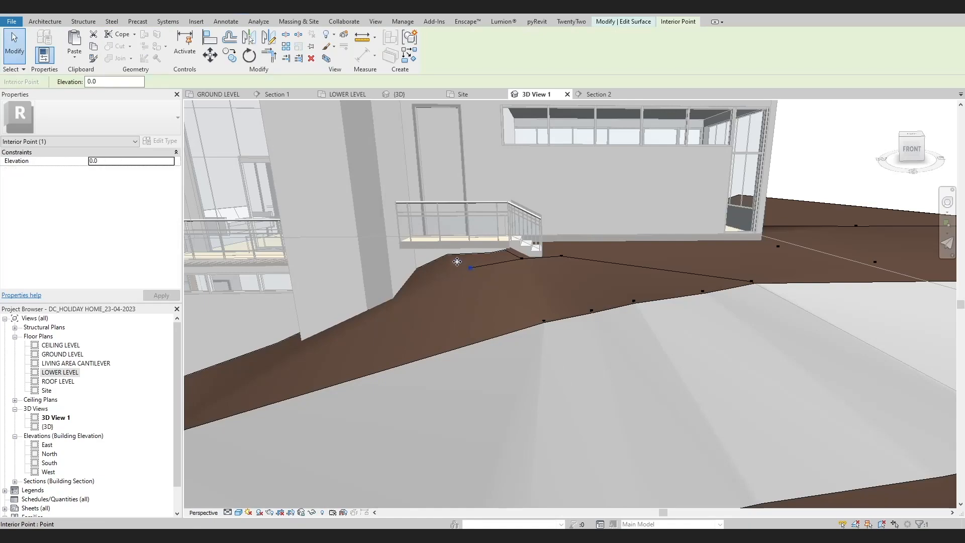
pyautogui.moveTo(439, 270); pyautogui.dragTo(433, 264)
pyautogui.keyDown('shift'); pyautogui.moveTo(465, 294); pyautogui.dragTo(431, 262, button='middle'); pyautogui.keyUp('shift')
pyautogui.moveTo(410, 267); pyautogui.dragTo(406, 264)
pyautogui.keyDown('shift'); pyautogui.moveTo(400, 294); pyautogui.dragTo(321, 313, button='middle'); pyautogui.keyUp('shift')
pyautogui.moveTo(609, 272); pyautogui.dragTo(467, 304, button='middle')
pyautogui.click(631, 280)
# Step: Check the terrain around the whole house, including the pool side and garage driveway, and finish editing the surface
pyautogui.scroll(-2, 501, 342)
pyautogui.keyDown('shift'); pyautogui.moveTo(501, 341); pyautogui.dragTo(684, 357, button='middle'); pyautogui.keyUp('shift')
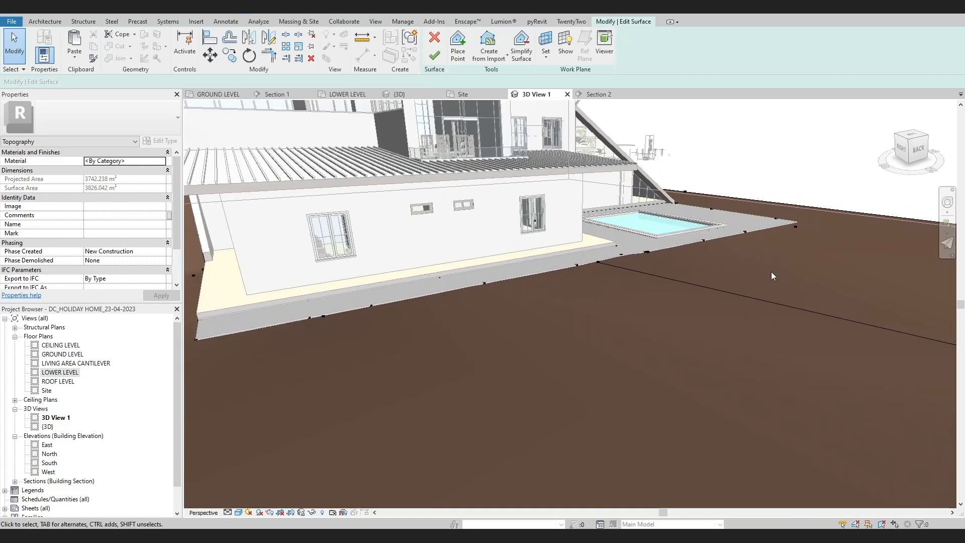
pyautogui.keyDown('shift'); pyautogui.moveTo(772, 272); pyautogui.dragTo(704, 369, button='middle'); pyautogui.keyUp('shift')
pyautogui.scroll(-1, 768, 303)
pyautogui.scroll(-3, 768, 302)
pyautogui.keyDown('shift'); pyautogui.moveTo(849, 329); pyautogui.dragTo(463, 201, button='middle'); pyautogui.keyUp('shift')
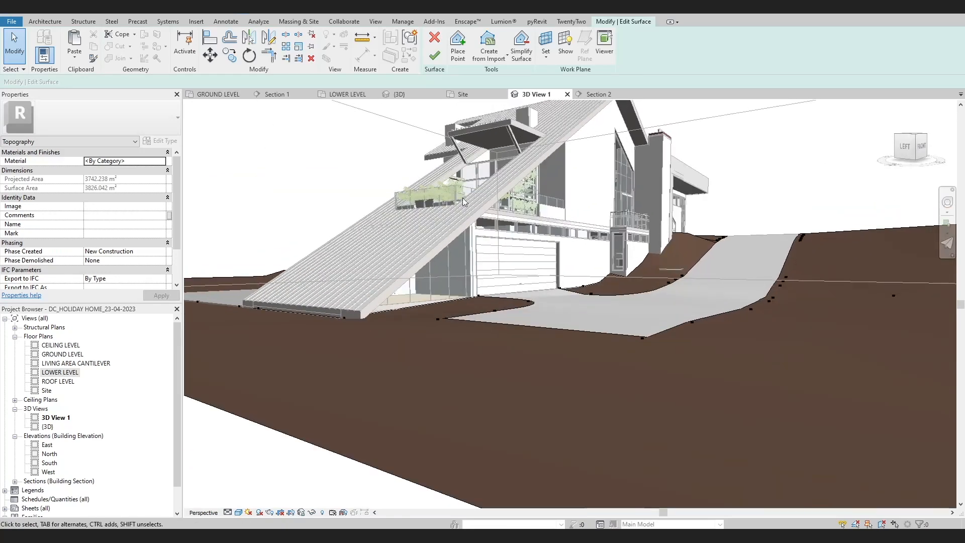
pyautogui.click(435, 56)
pyautogui.scroll(3, 722, 264)
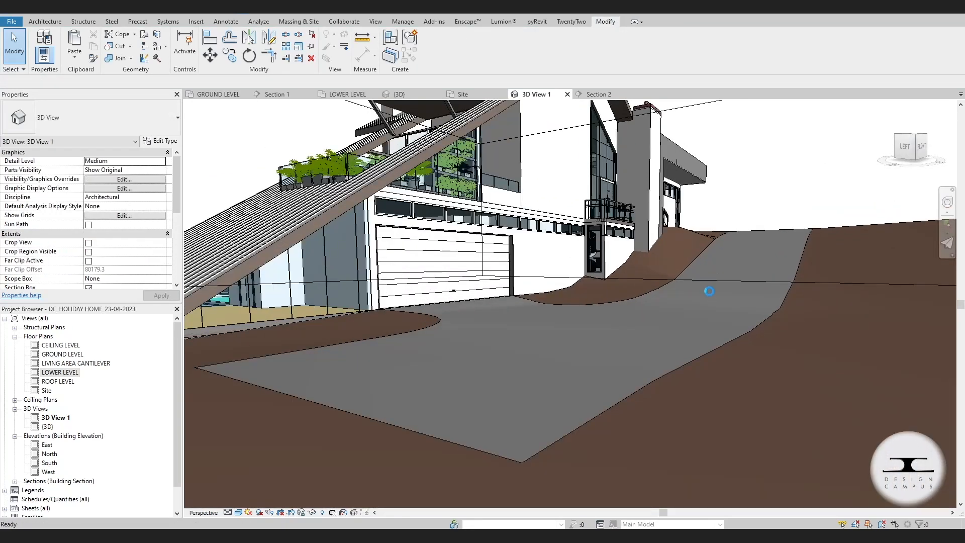